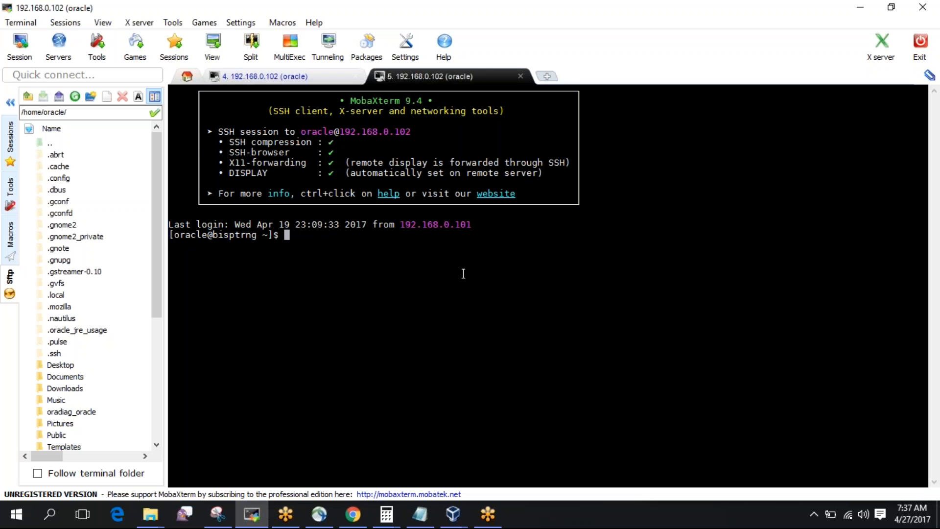
List the running Firefox processes and kill the stuck process 1141 with kill -9.
type("ps -ef | grep firefox")
key("Return")
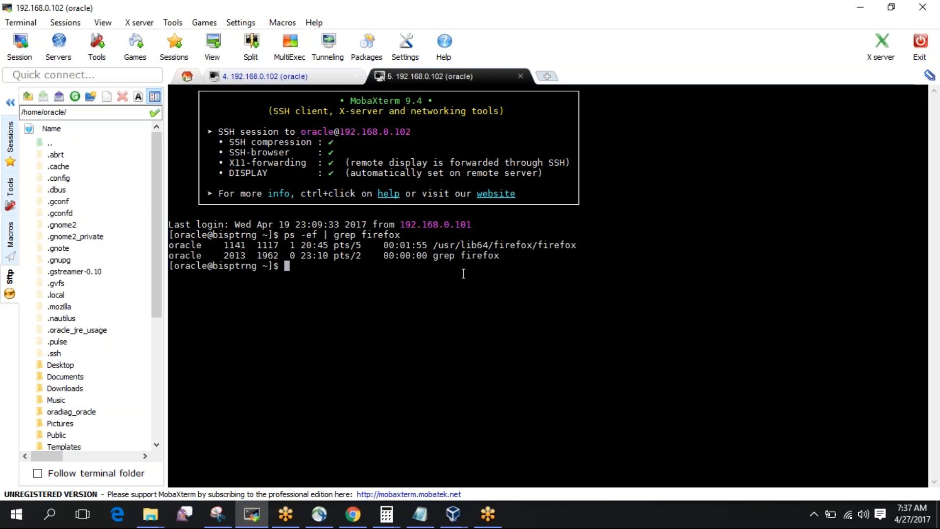
double_click(460, 243)
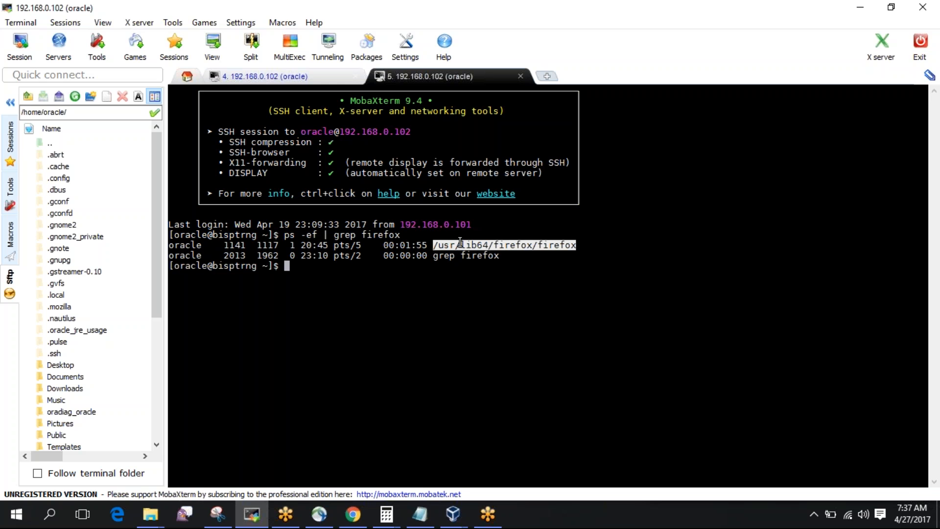
double_click(235, 244)
key("ctrl+c")
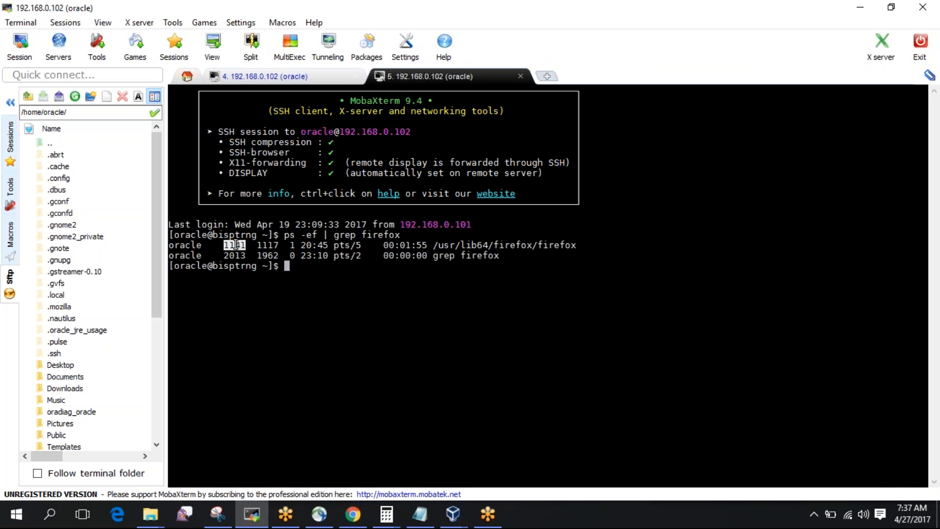
type("kill -9")
right_click(236, 244)
key("Return")
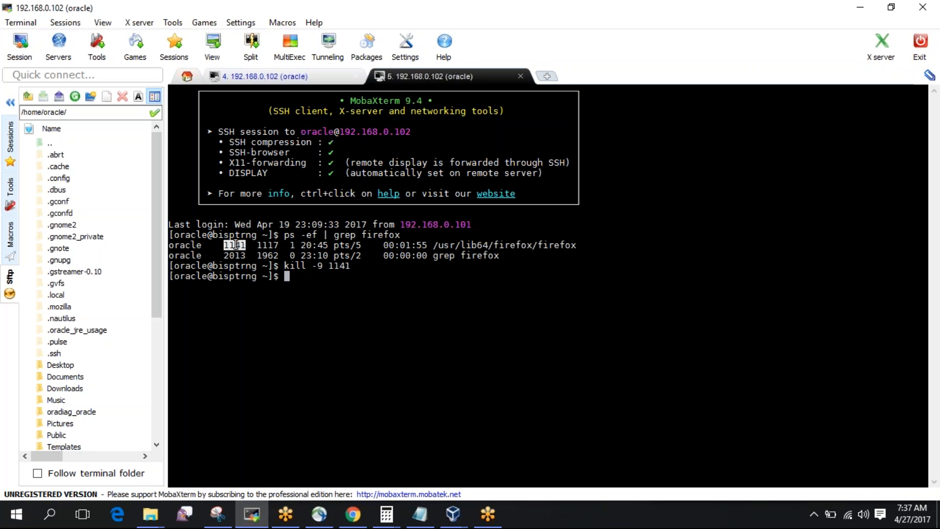
Rerun the grep to confirm Firefox is gone, then relaunch firefox from the other SSH session.
key("Up")
key("Up")
key("Return")
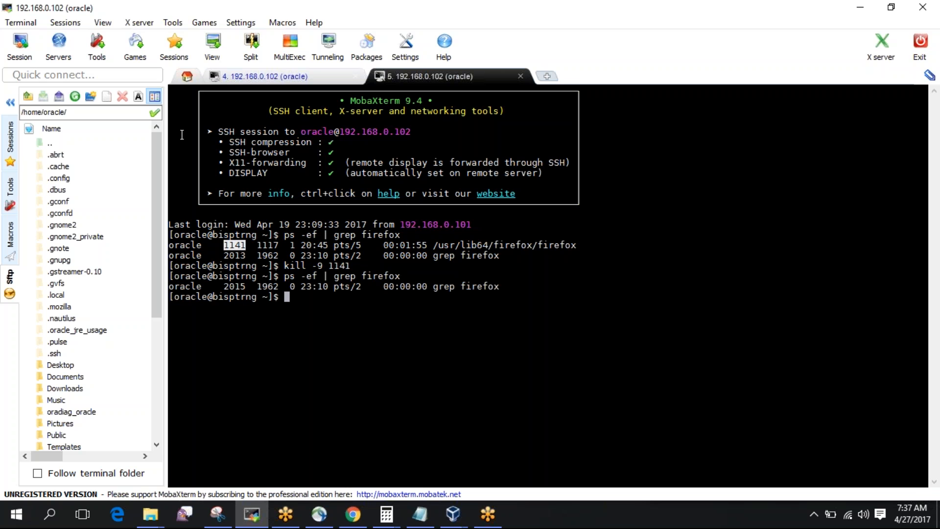
left_click(263, 77)
key("Up")
key("Return")
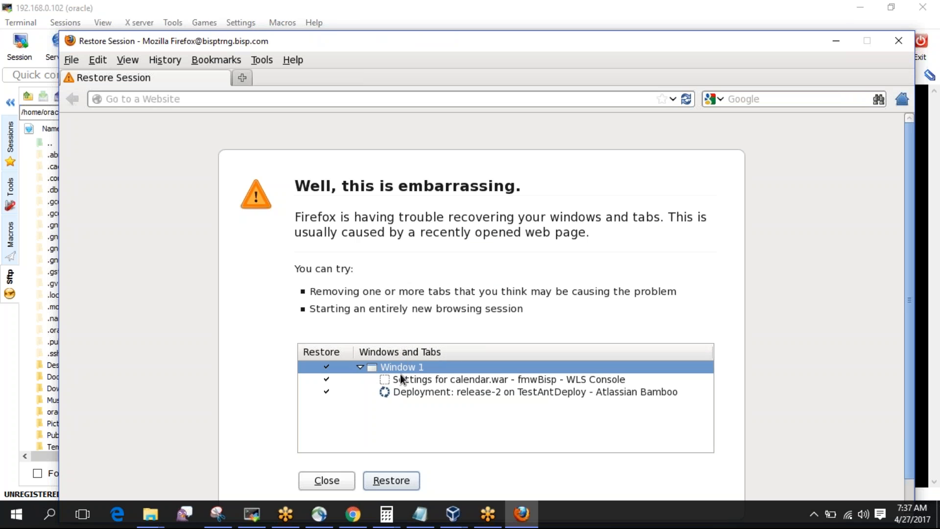
Restore the calendar.war console tab and log in with the admin username and password, declining to save it.
double_click(395, 380)
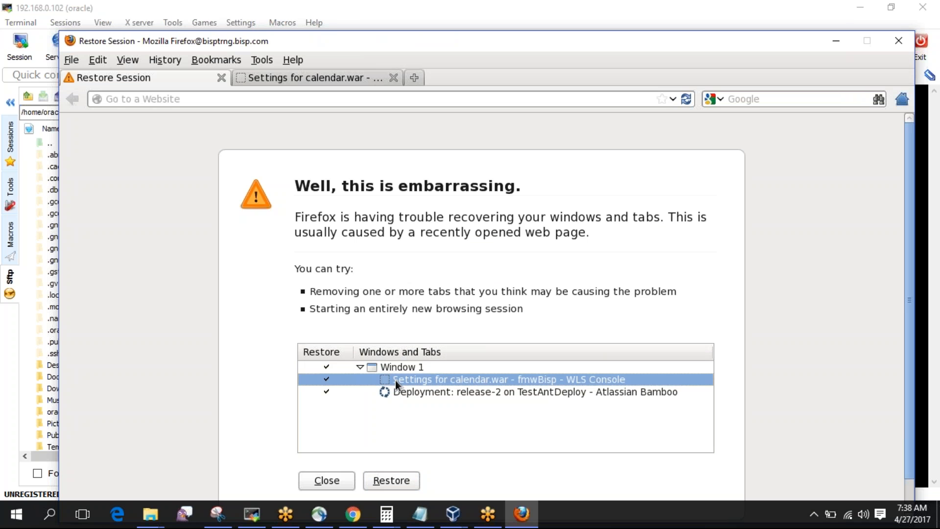
left_click(219, 81)
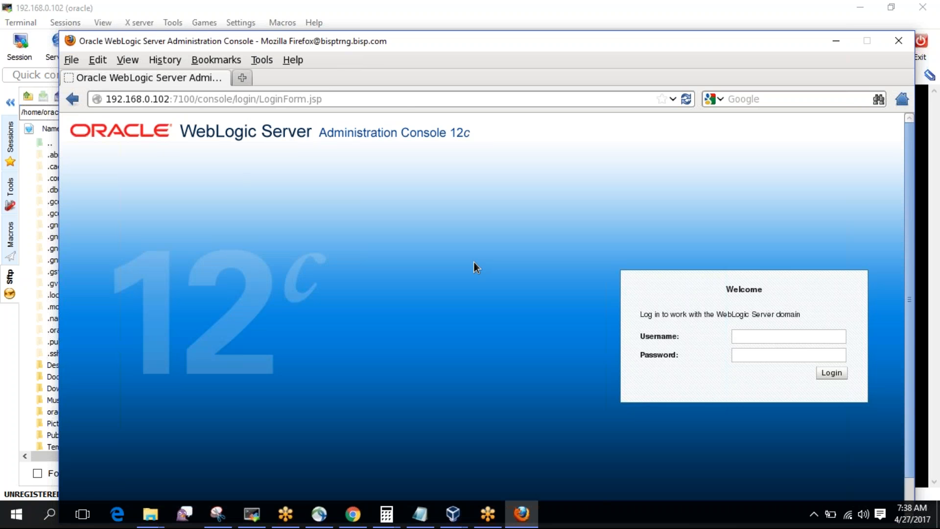
type("weblogic")
key("Tab")
type("welcome11")
key("Return")
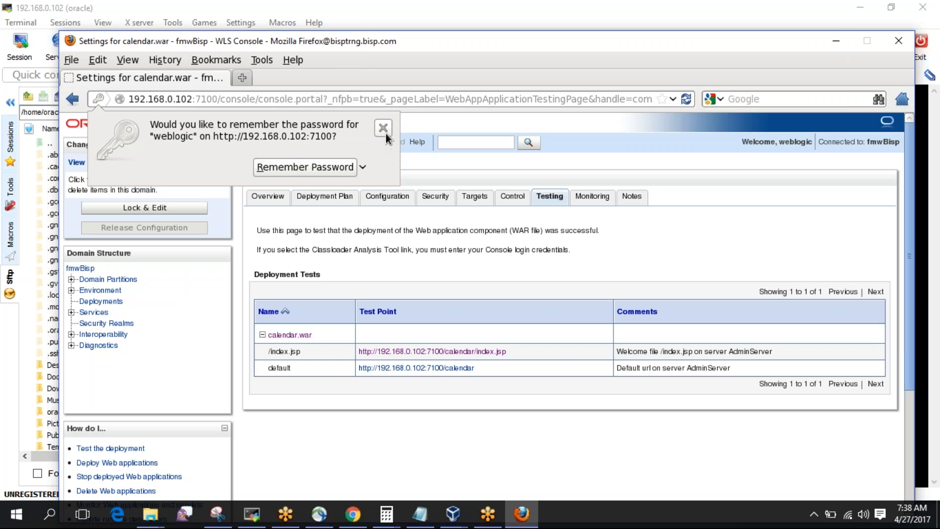
left_click(384, 132)
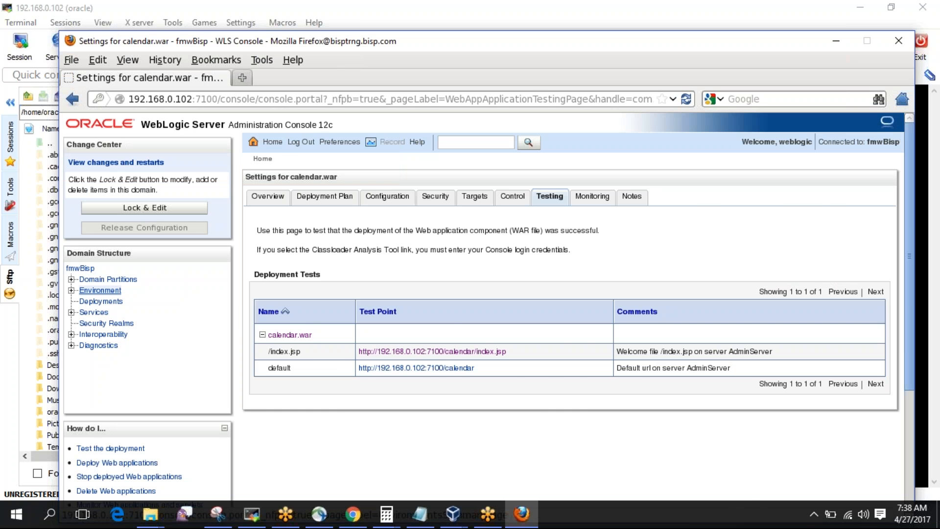
Go through Environment > Servers to fmw_ms1 and show its Logging settings.
left_click(101, 290)
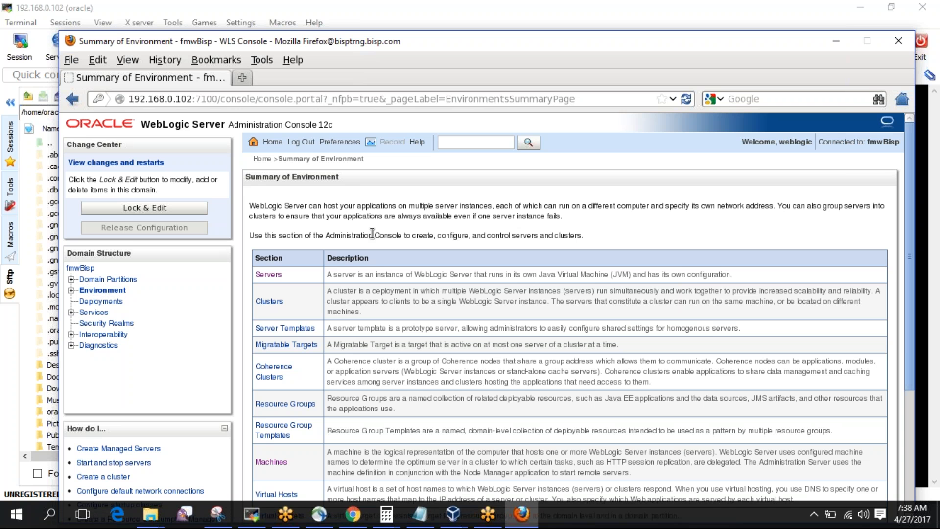
left_click(271, 463)
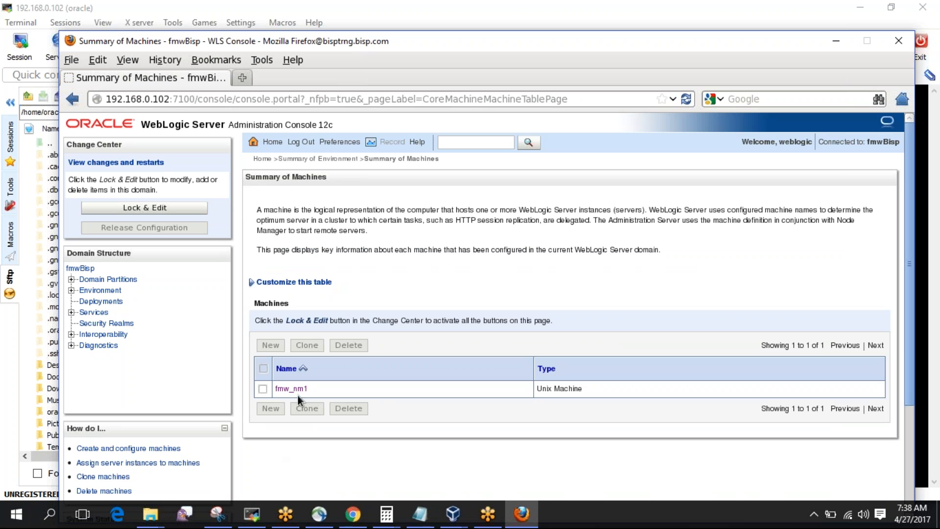
left_click(104, 292)
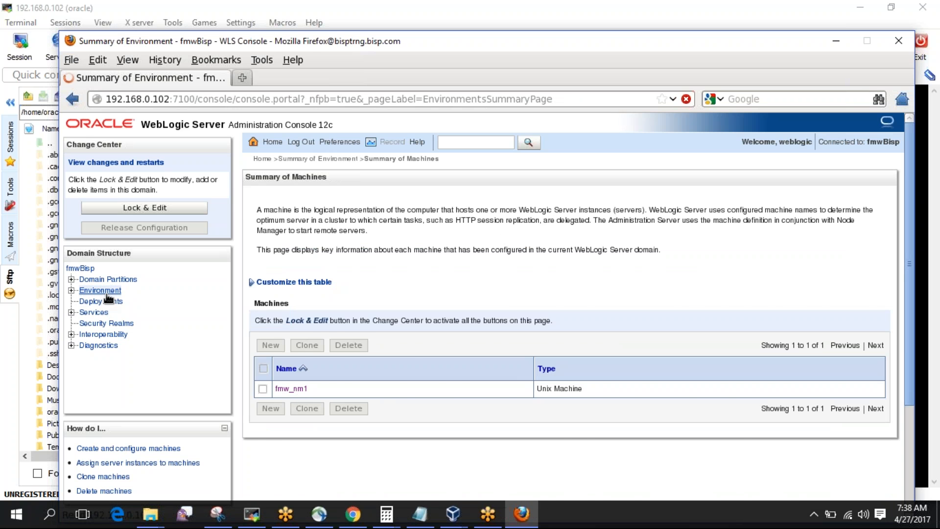
left_click(269, 274)
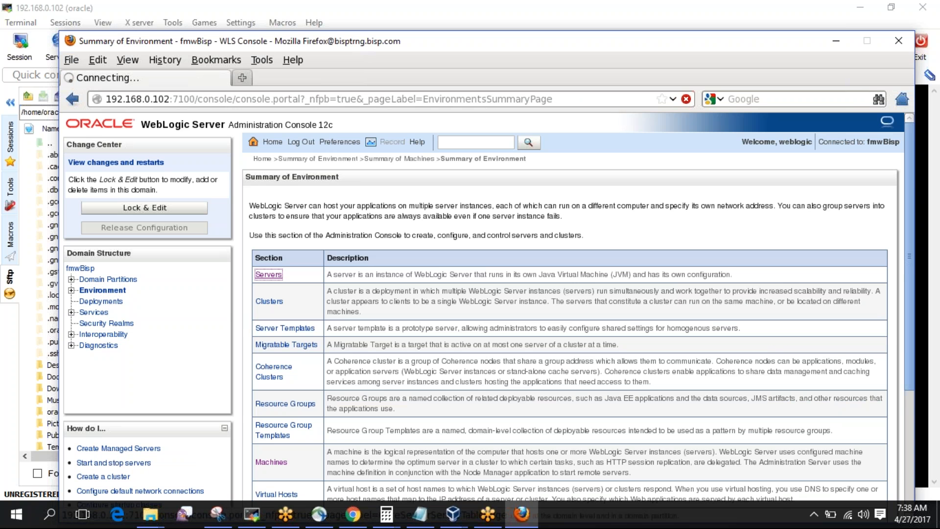
left_click(294, 425)
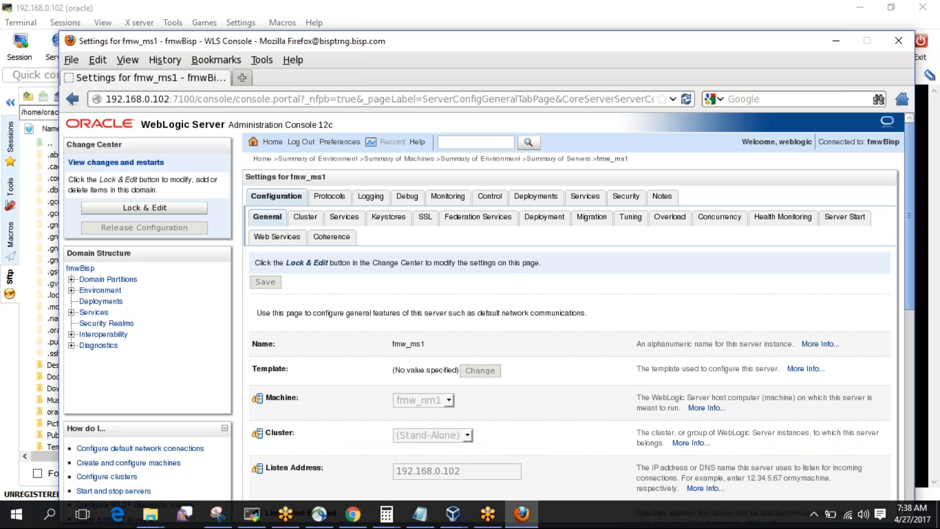
left_click(372, 198)
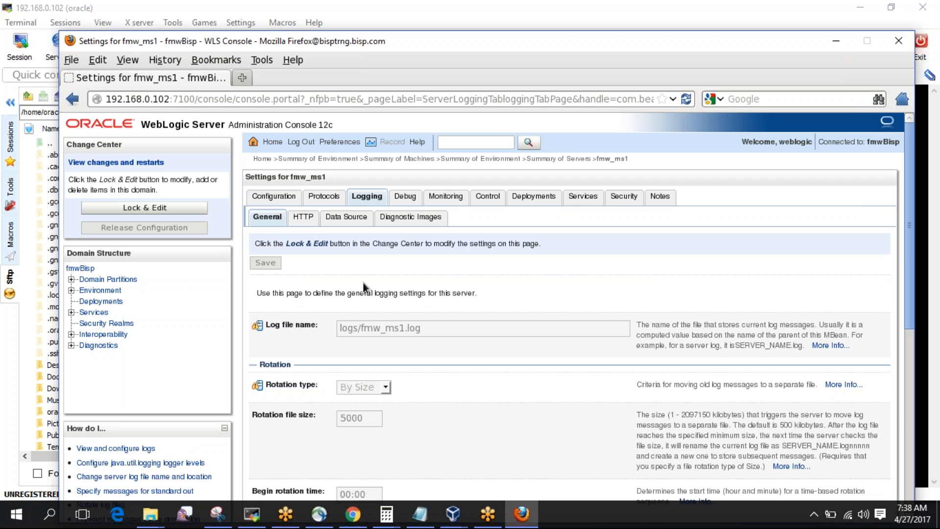
Review fmw_ms1's log file and rotation settings, expand Advanced, and switch back to MobaXterm.
scroll(362, 283, "down", 1)
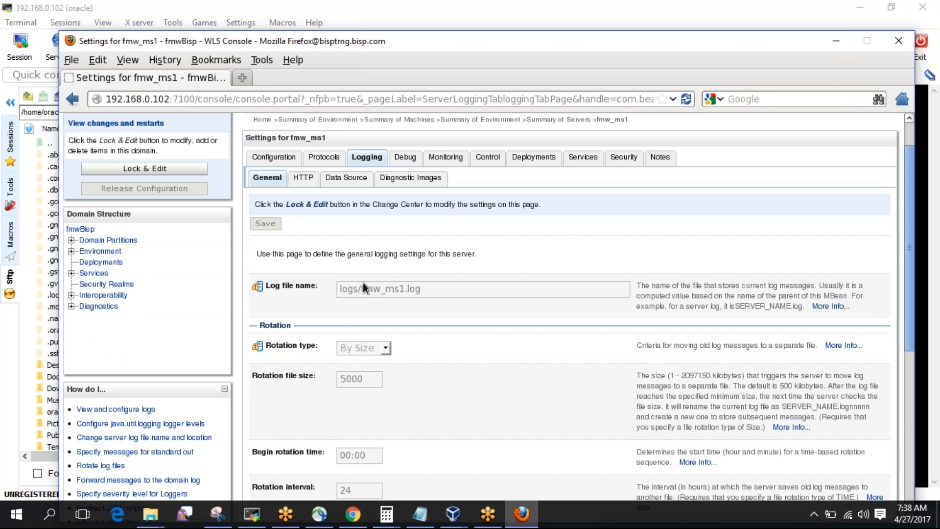
scroll(362, 283, "down", 5)
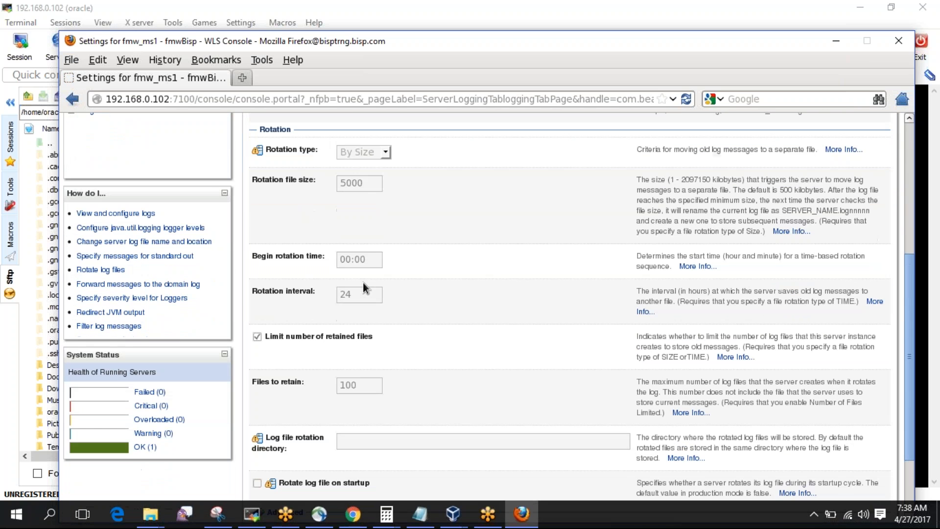
scroll(363, 283, "up", 2)
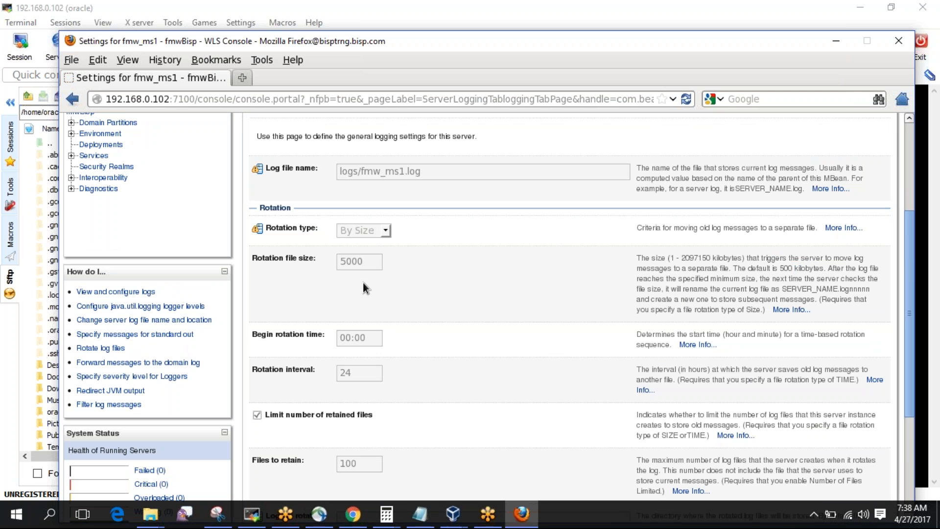
scroll(363, 283, "down", 4)
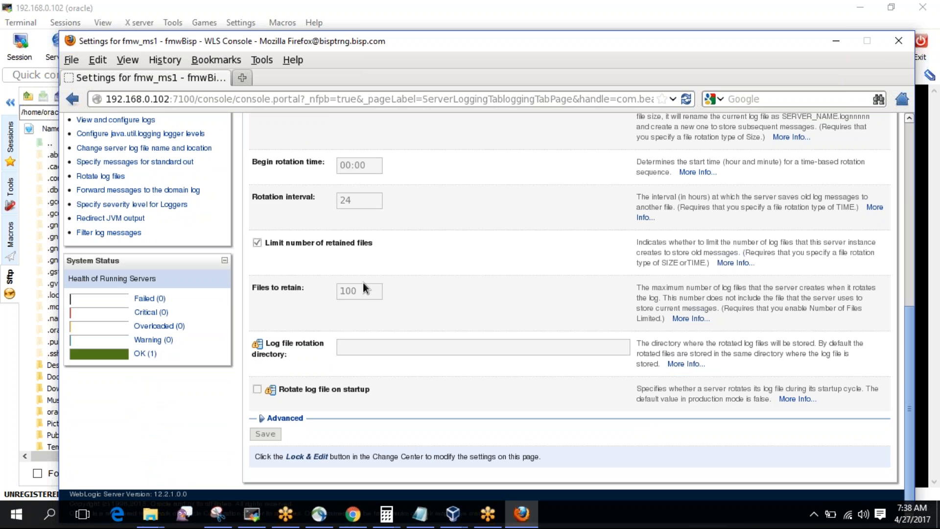
left_click(293, 418)
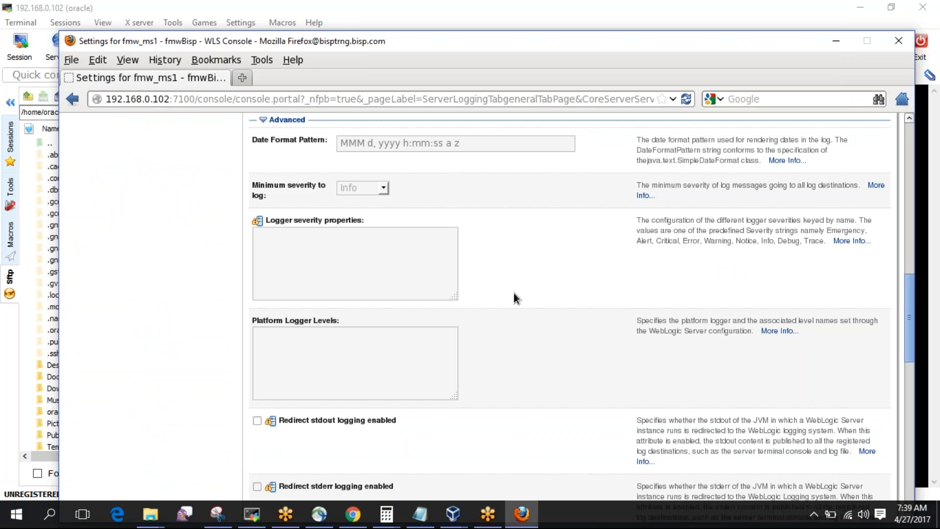
scroll(572, 269, "up", 10)
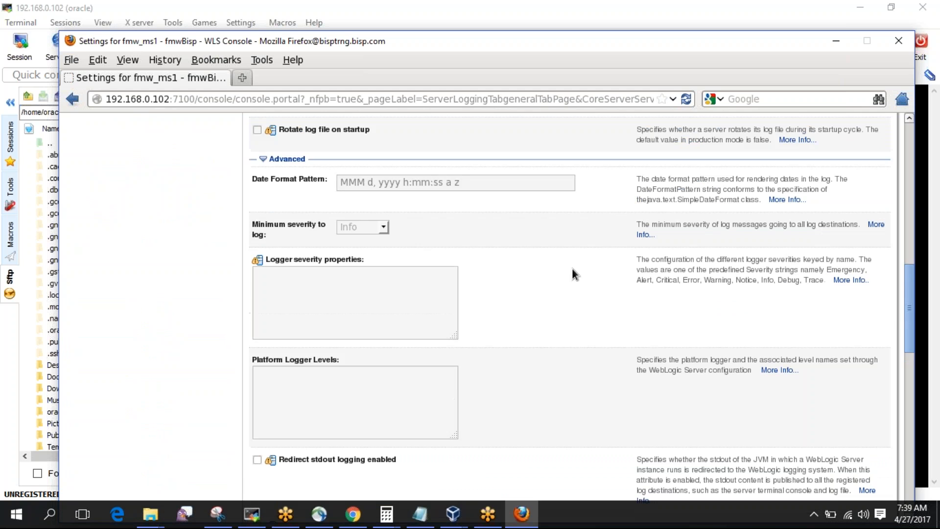
scroll(572, 268, "down", 9)
left_click(252, 513)
In the other session, change into the fmwBisp domain folder under /u01 and list it with ls -ltr.
left_click(436, 77)
type("cd ")
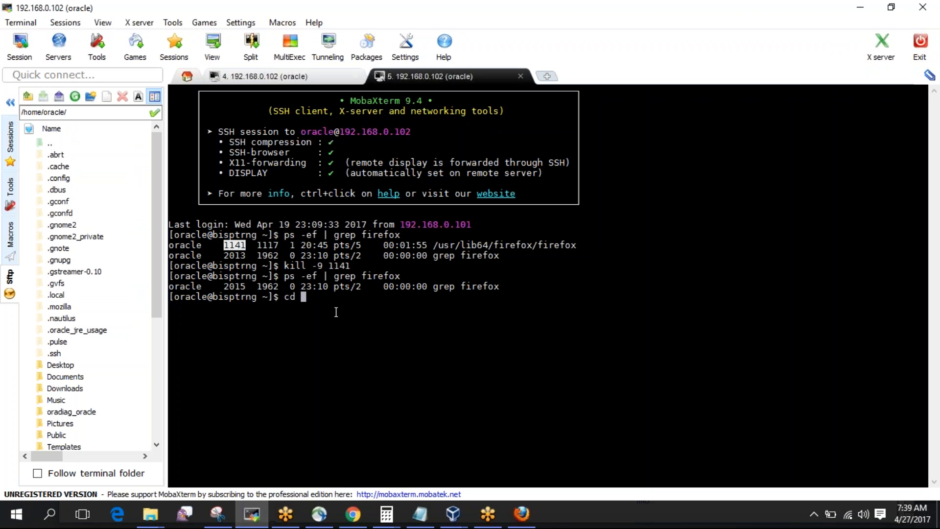
type("/u01/Mi")
key("Tab")
key("Tab")
key("Tab")
key("Tab")
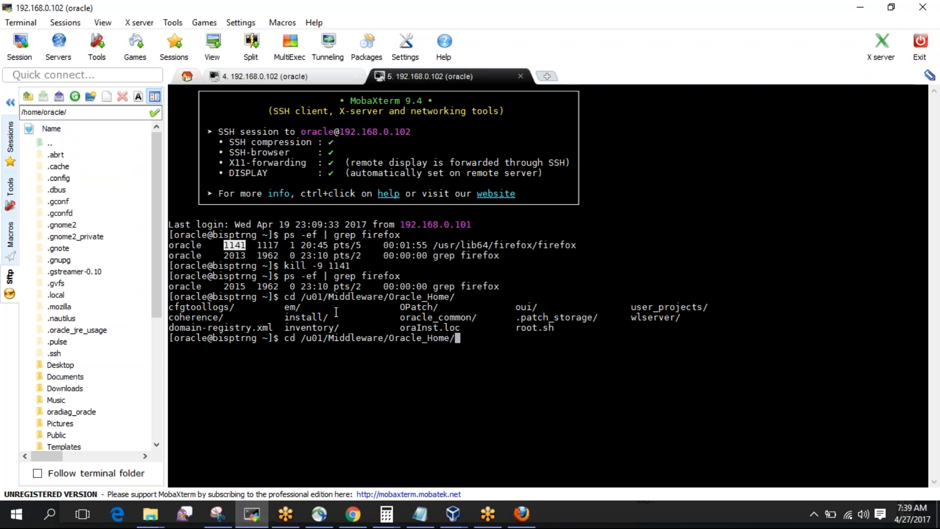
type("us")
key("Tab")
type("d")
key("Tab")
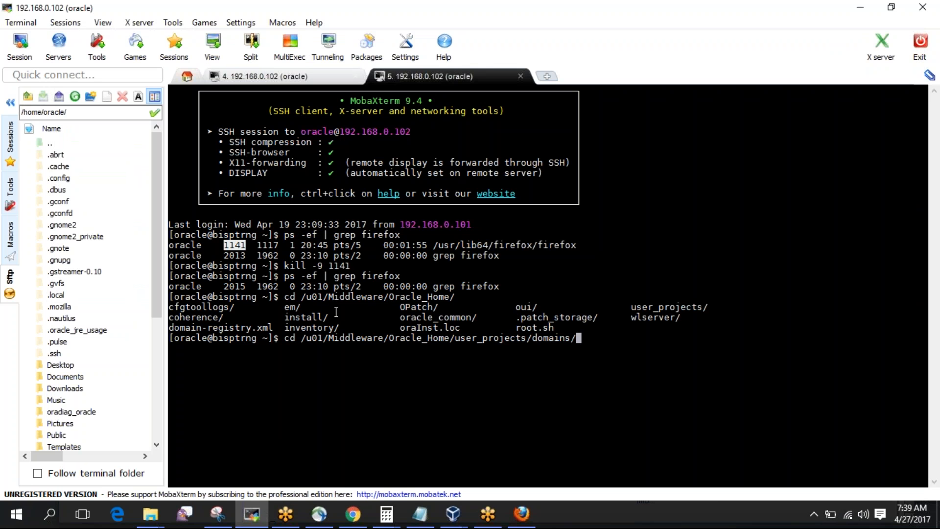
type("f")
key("Tab")
key("Return")
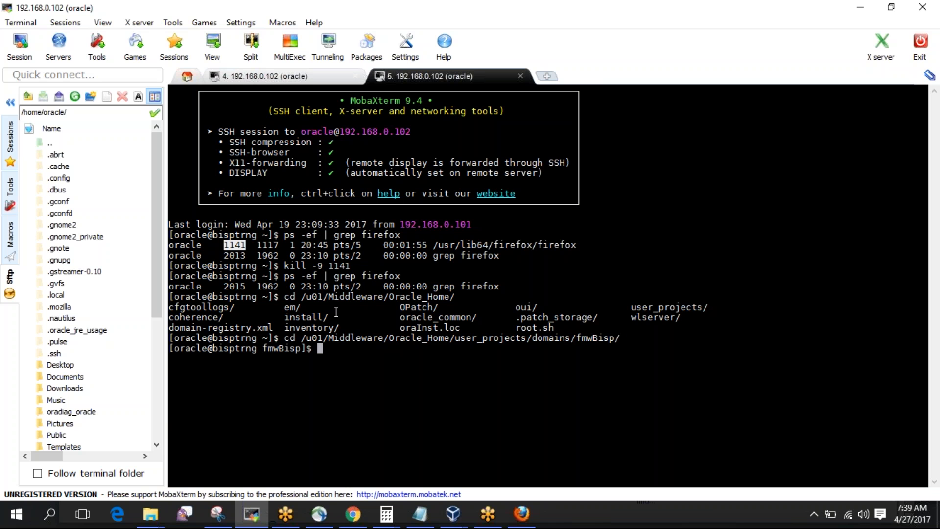
type("ls -ltr")
key("Return")
Change into servers/fmw_ms1/logs and list the log files by modification time.
type("cd ser")
key("Tab")
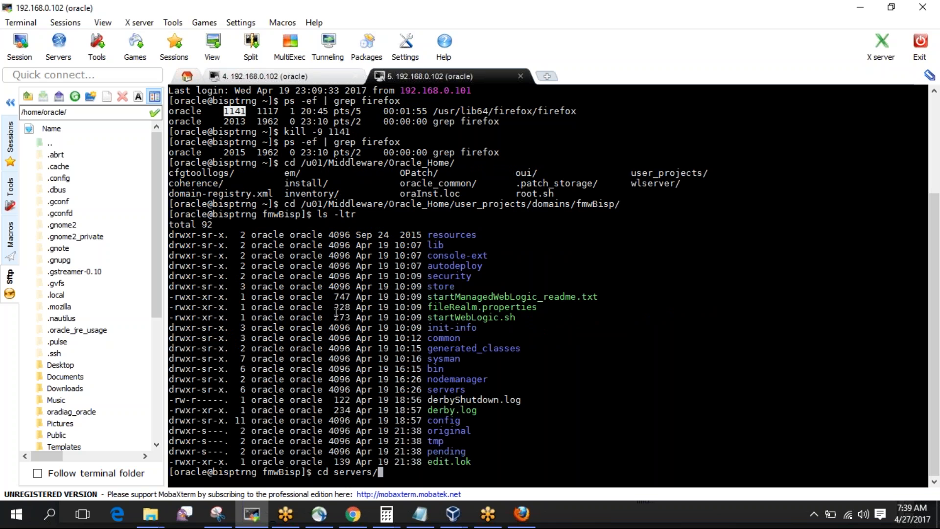
type("f")
key("Tab")
type("1")
key("Tab")
type("l")
key("Tab")
key("Return")
type("ls -l")
type("tr")
key("Return")
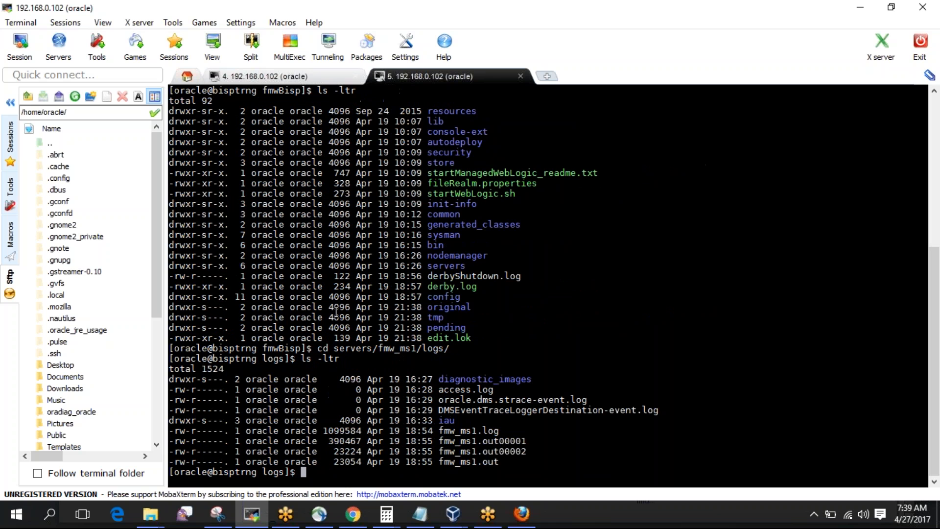
Check the current date and open fmw_ms1.log in vi.
double_click(454, 430)
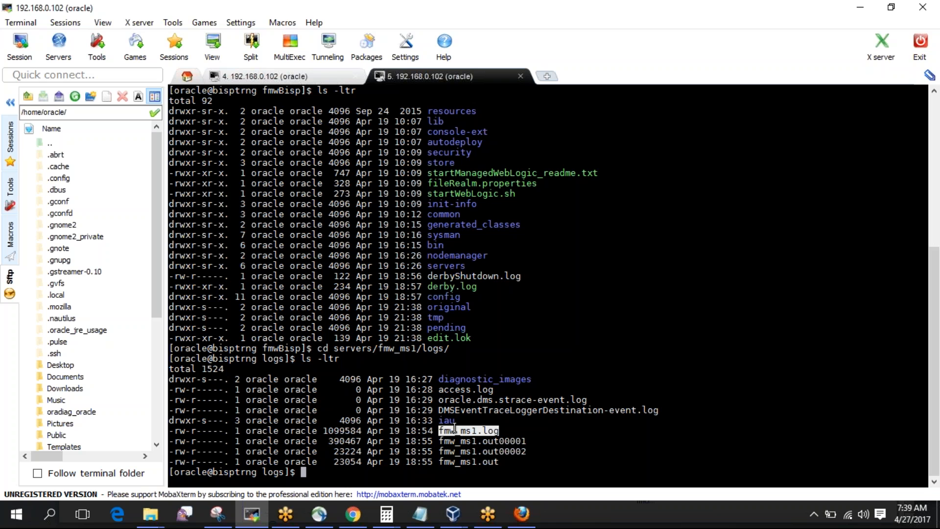
type("date")
key("Return")
type("vi")
right_click(454, 427)
key("Return")
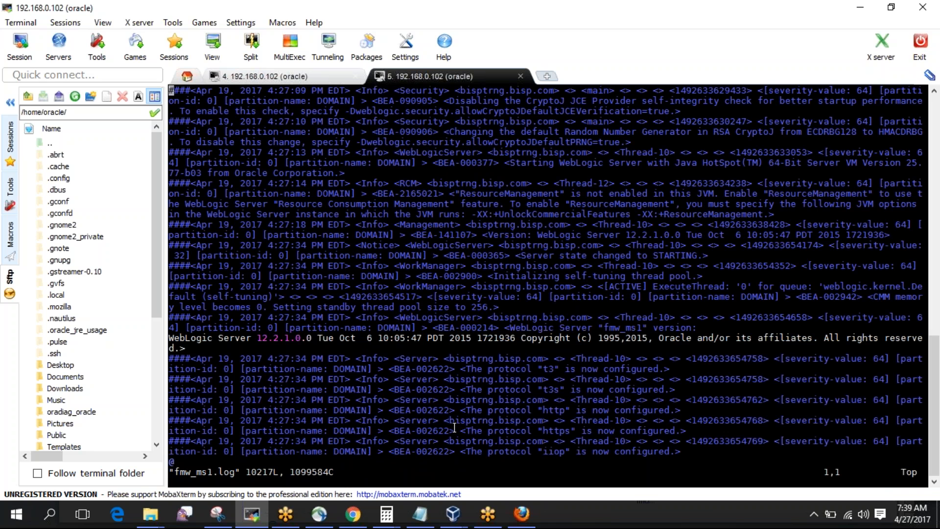
key("Down")
key("Down")
key("Down")
key("Down")
key("Down")
key("Down")
key("Down")
key("Down")
key("Down")
left_click_drag(171, 319, 366, 327)
left_click(424, 327)
left_click_drag(703, 328, 175, 317)
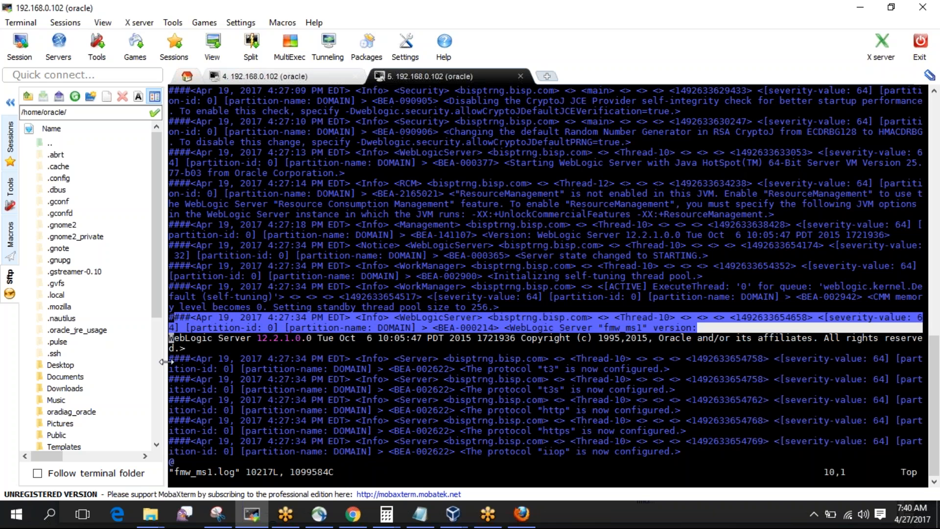
left_click_drag(170, 360, 395, 443)
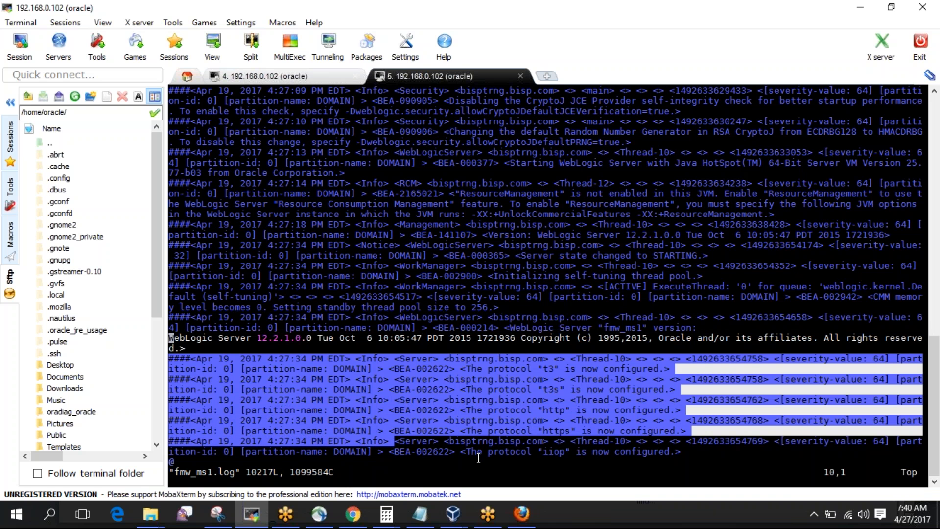
left_click(389, 323)
key("Down")
key("Down")
key("Down")
key("Down")
key("Down")
key("Down")
key("Down")
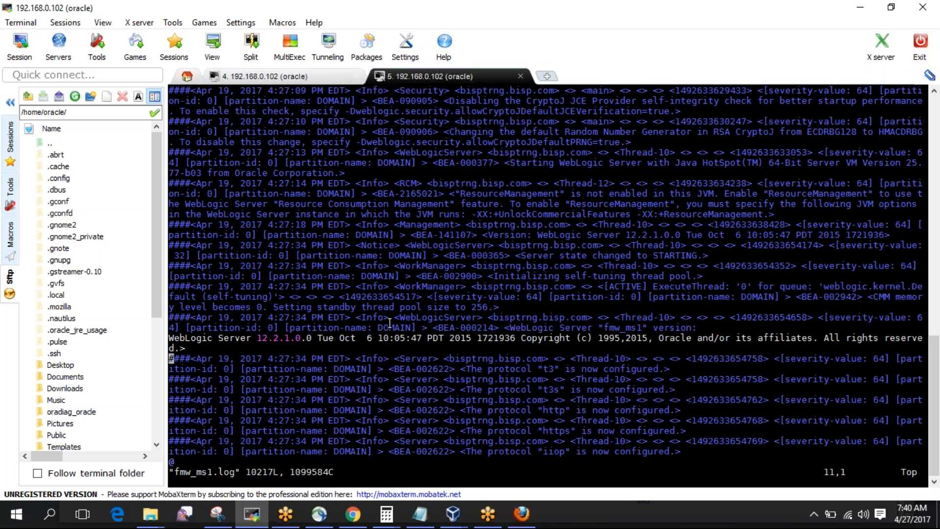
key("Down")
key("Down")
key("Down")
key("Down")
key("Down")
key("Down")
key("Down")
key("Down")
key("Down")
key("Down")
key("Down")
key("Down")
key("Down")
key("Down")
key("Down")
key("Down")
key("Down")
key("Down")
key("Down")
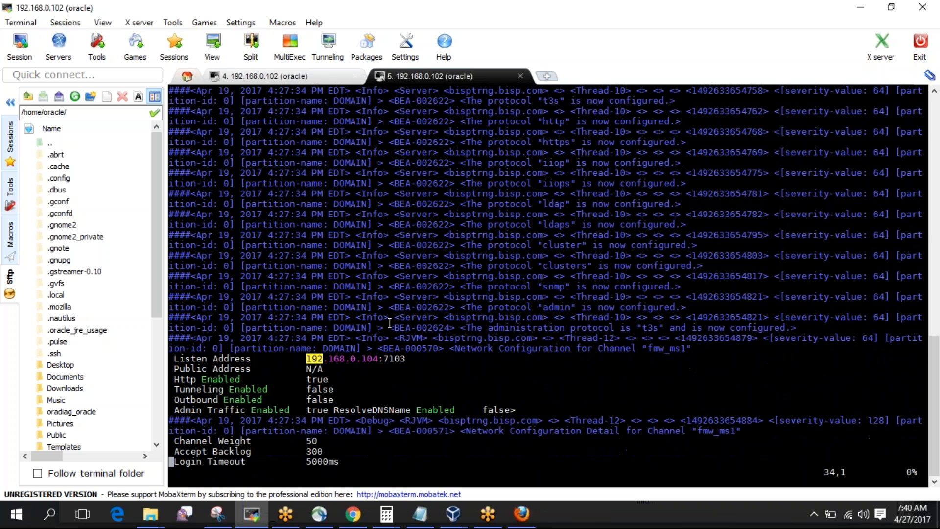
key("Down")
key("Down")
double_click(372, 298)
double_click(373, 379)
key("Down")
key("Down")
key("Down")
key("Down")
key("Down")
key("Down")
key("Down")
key("Down")
key("Down")
key("Down")
key("Down")
key("Down")
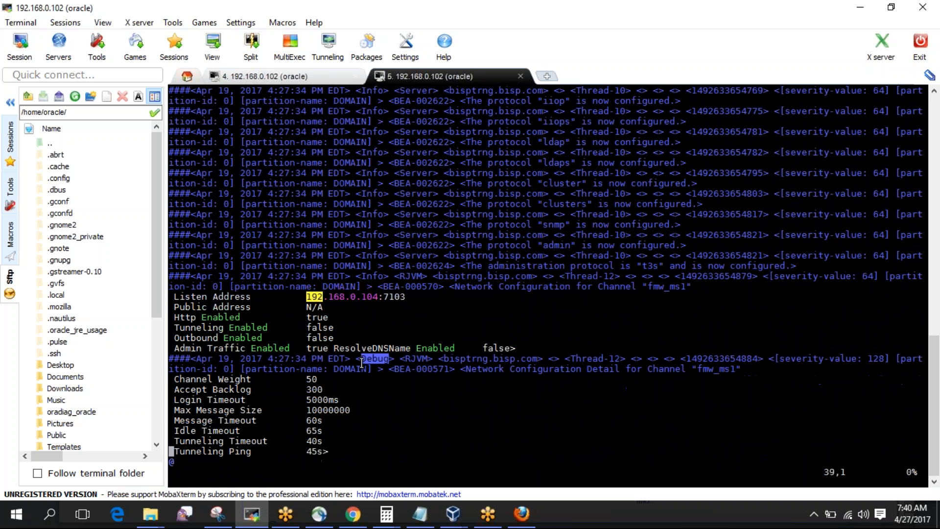
key("Down")
key("Down")
key("Down")
key("Down")
key("Down")
key("Down")
key("Down")
key("Down")
key("Down")
key("Down")
key("Down")
key("Down")
key("Down")
key("Down")
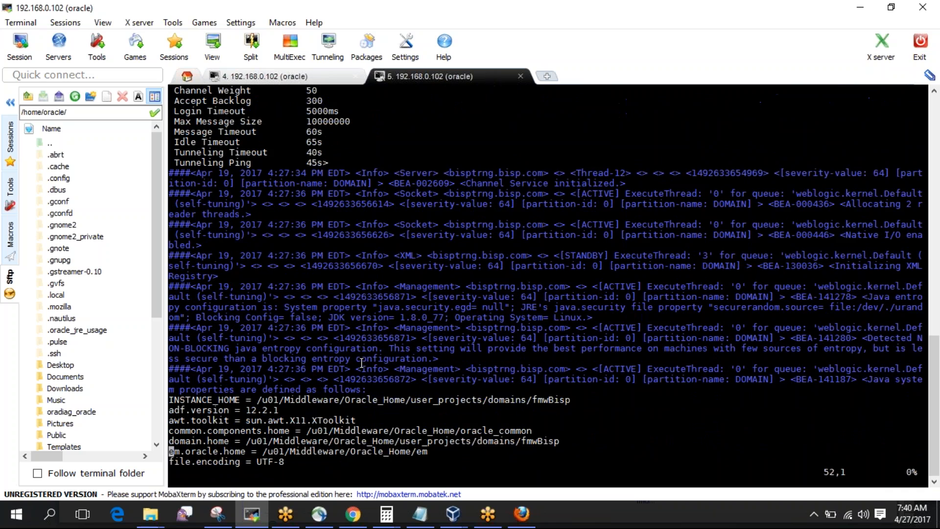
key("Down")
key("Down")
key("Down")
key("Down")
key("Down")
key("Down")
key("Down")
key("Down")
key("Down")
key("Down")
key("Down")
key("Down")
key("Down")
key("Down")
key("Down")
key("Down")
key("Down")
key("Down")
key("Down")
key("Down")
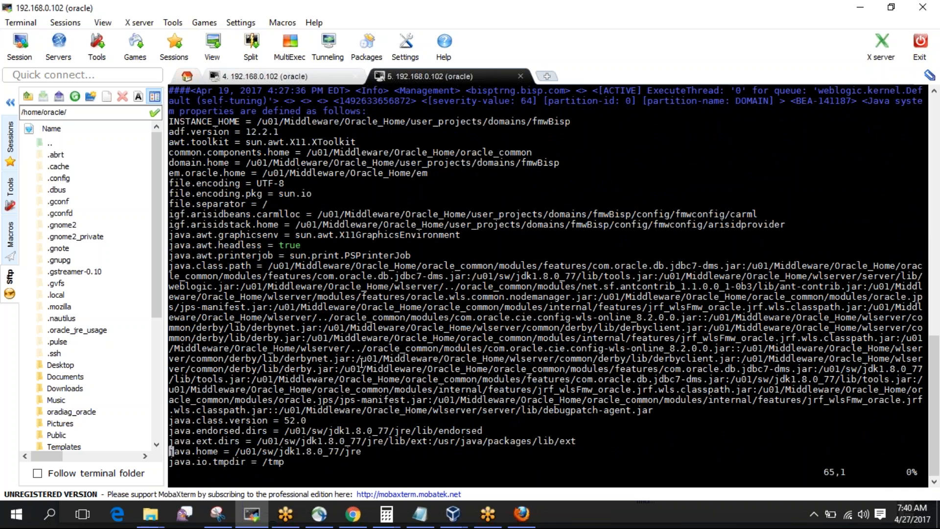
key("Down")
key("Down")
key("Down")
key("Down")
key("Down")
key("Down")
key("Down")
key("Down")
key("Down")
key("Down")
key("Down")
key("Down")
key("Down")
key("Down")
key("Down")
key("Down")
key("Down")
key("Down")
key("Down")
key("Down")
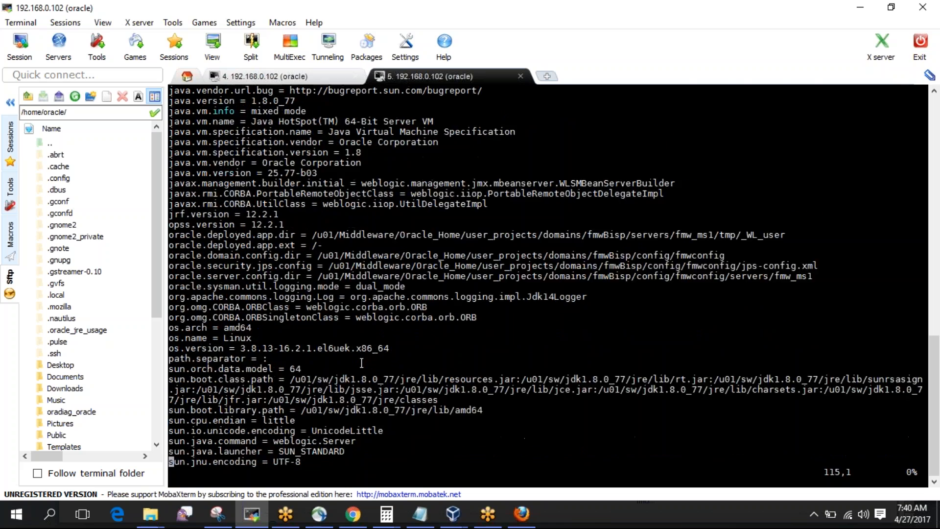
key("Down")
key("Down")
key("Down")
key("Down")
key("Down")
key("Down")
key("Down")
key("Down")
key("Down")
key("Down")
key("Down")
key("Down")
key("Down")
key("Down")
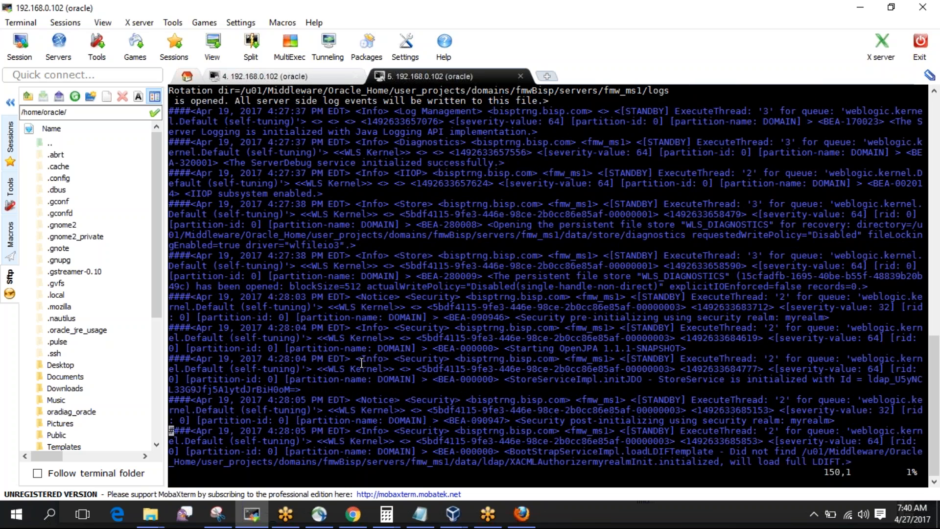
key("Down")
key("Down")
key("Down")
key("Down")
key("Down")
key("Down")
key("Down")
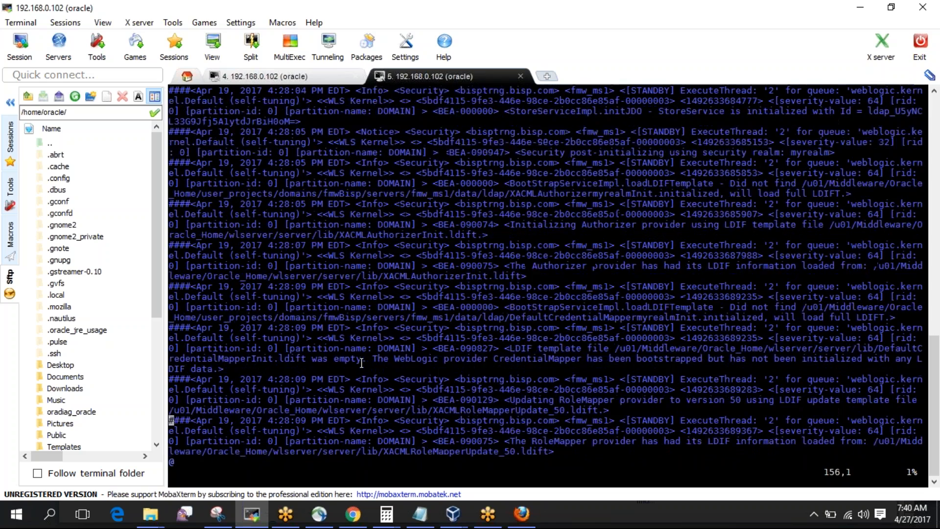
key("Down")
key("Down")
key("Down")
key("Down")
key("Down")
key("Down")
key("Down")
key("Down")
key("Down")
key("Down")
key("Down")
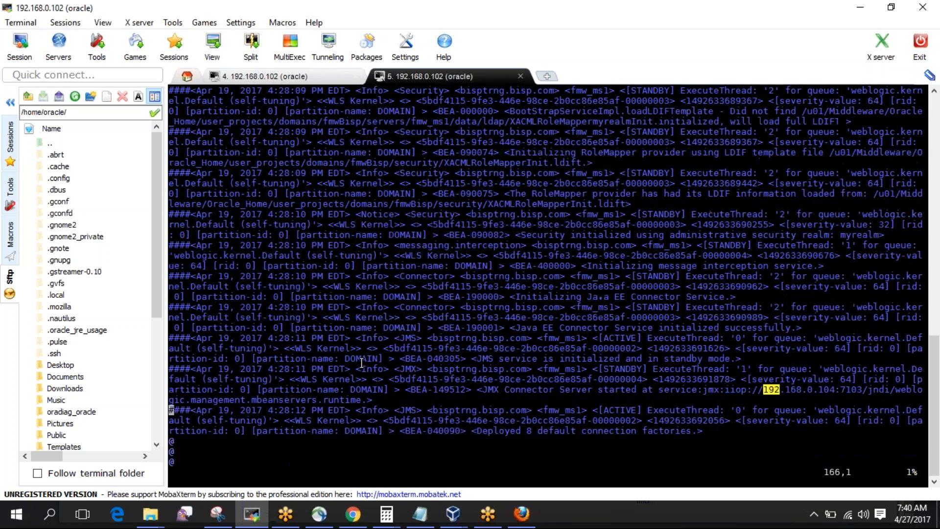
key("Down")
key("Down")
key("Down")
key("Down")
key("Down")
key("Down")
key("Down")
key("Down")
key("Down")
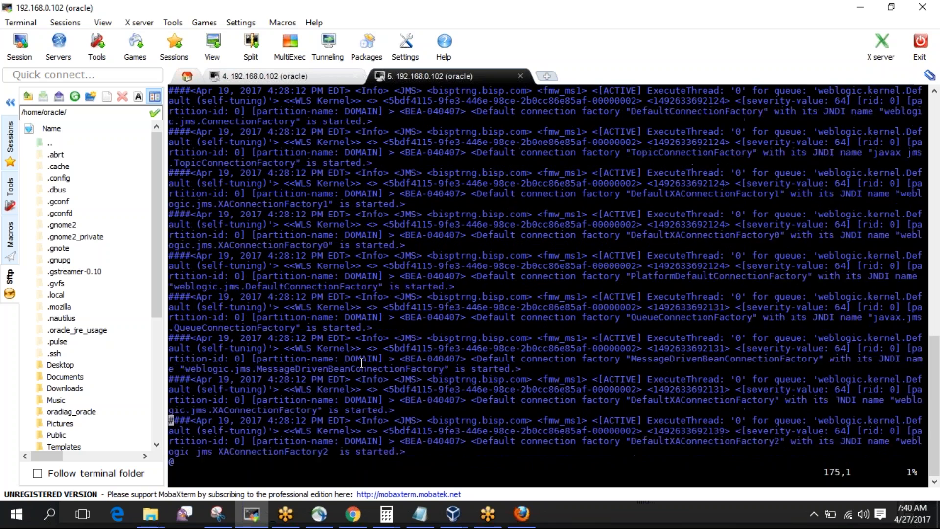
key("Down")
key("Down")
key("Down")
key("Down")
key("Down")
key("Down")
key("Down")
key("Down")
key("Down")
key("Down")
key("Down")
key("Down")
key("Down")
key("Down")
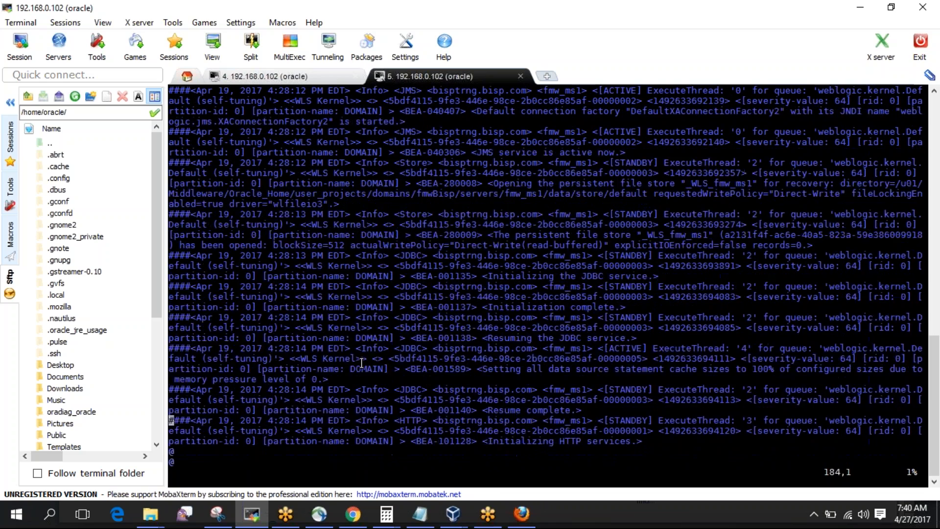
key("Down")
key("Down")
key("Down")
key("Down")
key("Down")
key("Down")
key("Down")
key("Down")
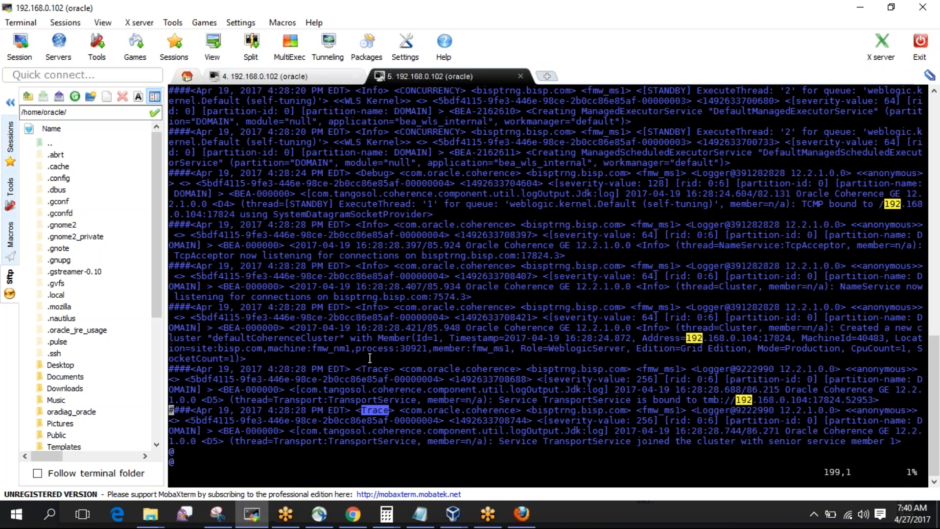
double_click(370, 307)
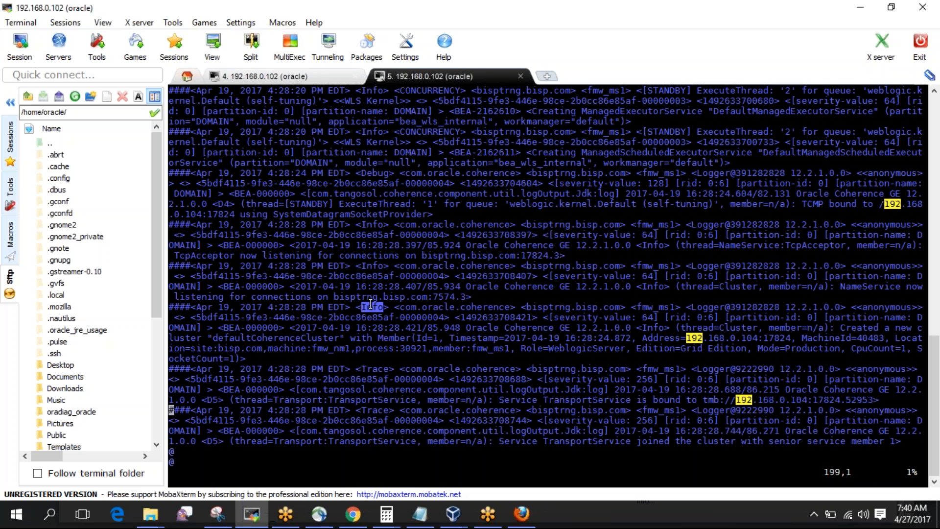
double_click(378, 172)
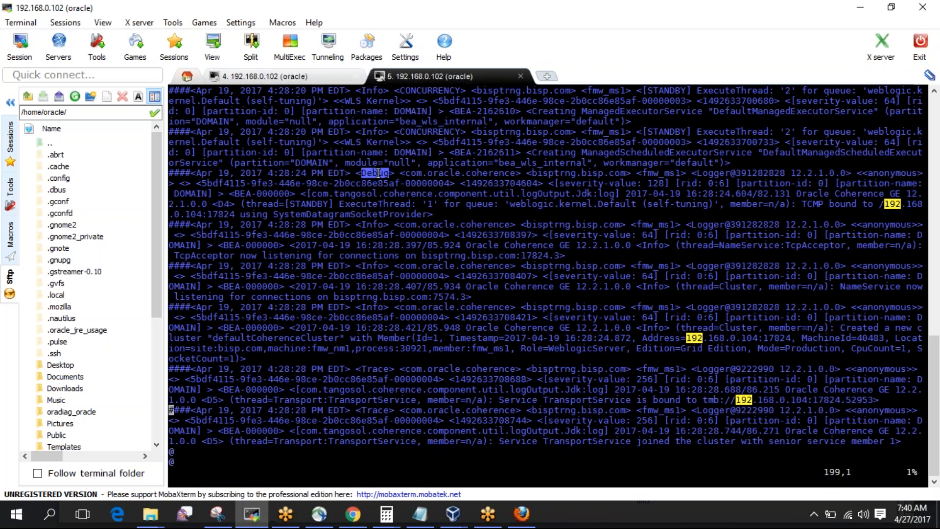
key("Down")
key("Down")
key("Down")
key("Down")
key("Down")
key("Down")
key("Down")
key("Down")
key("Down")
key("Down")
key("Down")
key("Down")
key("Down")
key("Down")
key("Down")
key("Down")
key("Down")
key("Down")
key("Down")
key("Down")
key("Down")
key("Down")
key("Down")
key("Down")
key("Down")
key("Down")
key("Down")
key("Down")
key("Down")
key("Down")
key("Down")
key("Down")
key("Down")
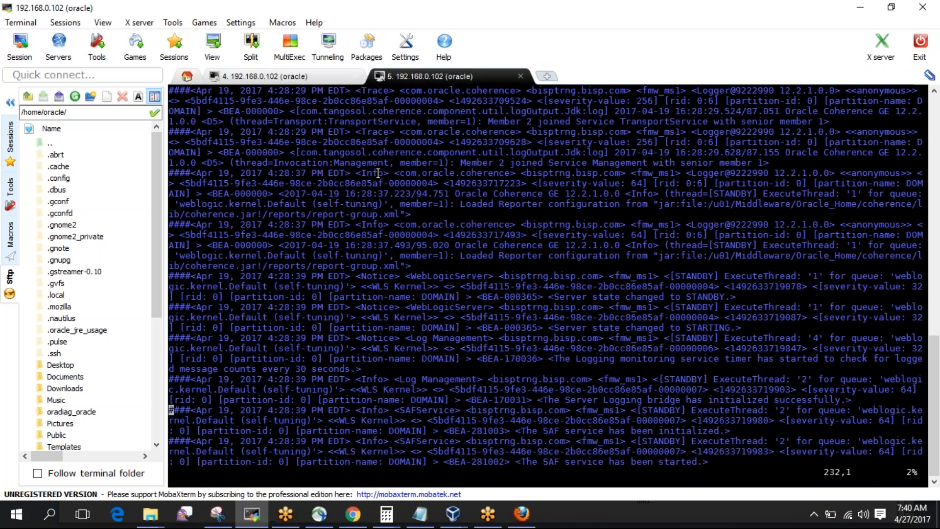
type("/warning")
key("Return")
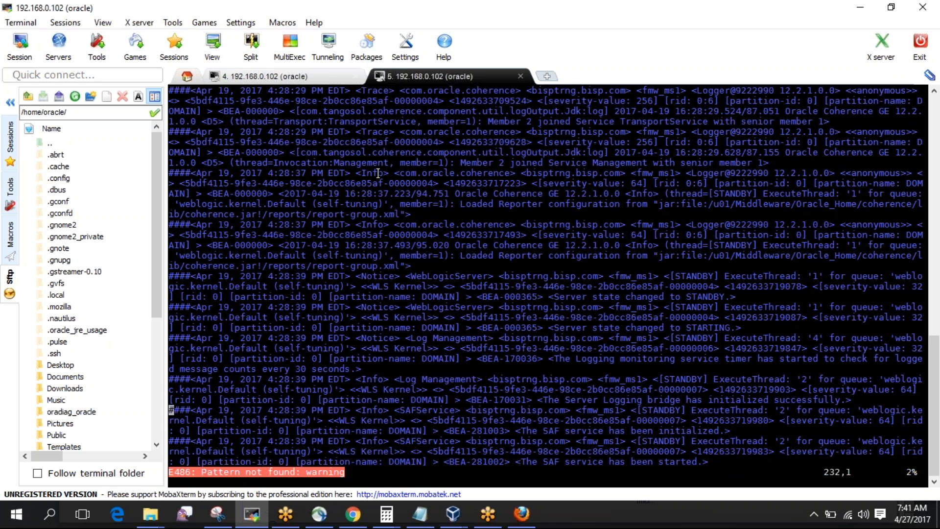
type(":5")
key("Return")
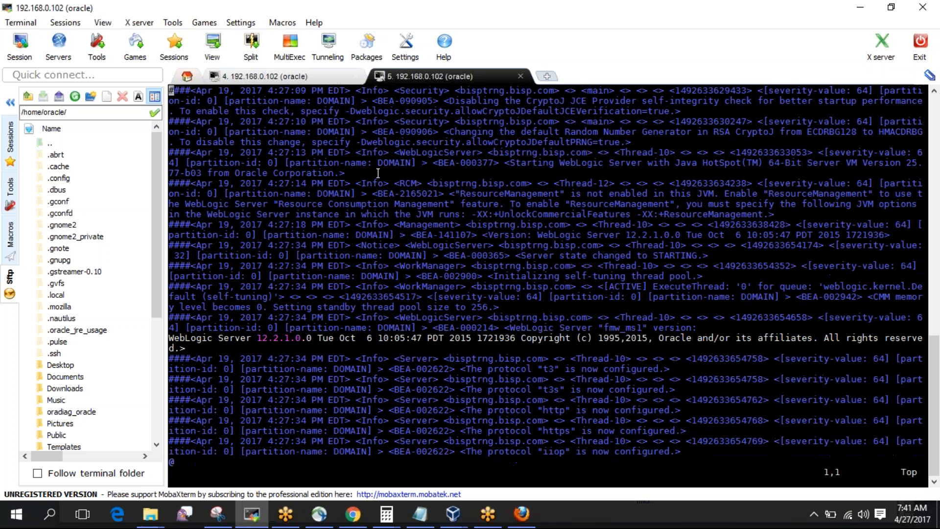
type("/error")
key("Return")
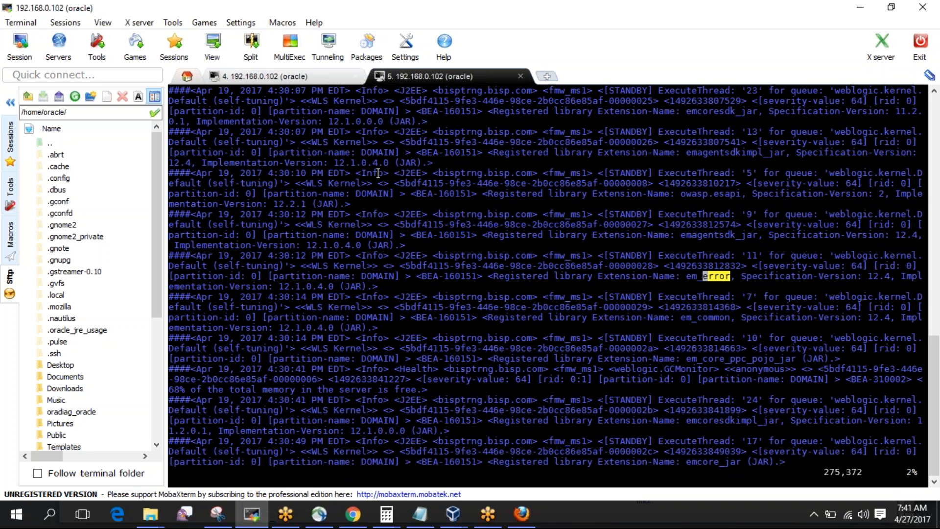
key("n")
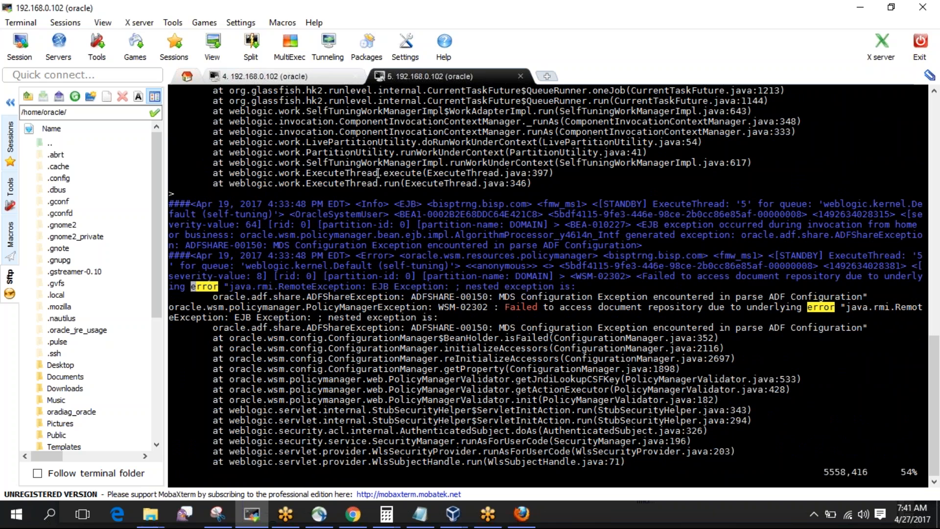
key("n")
key("n")
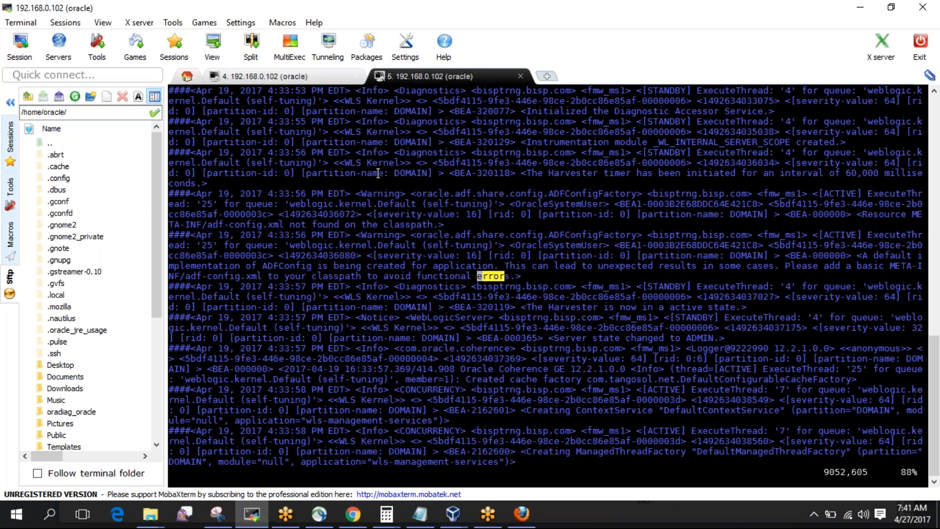
key("g")
key("g")
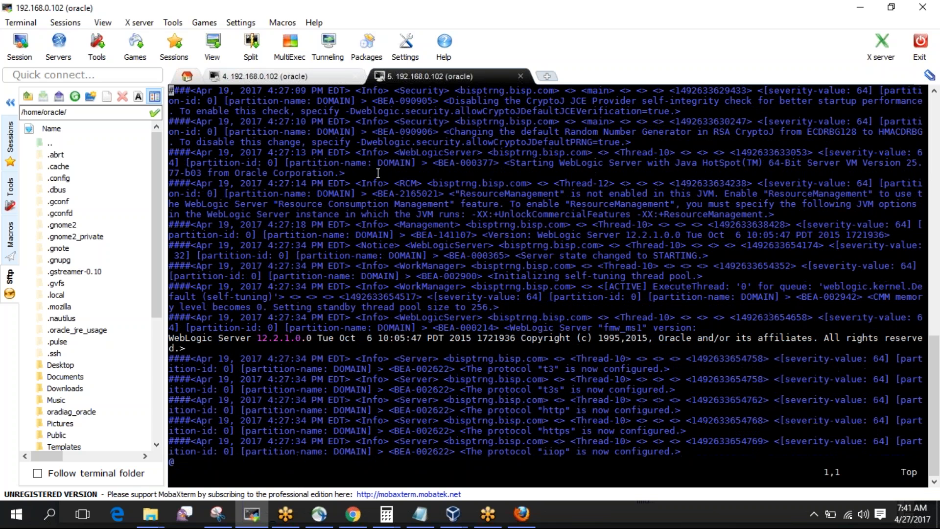
type("/warning")
key("Return")
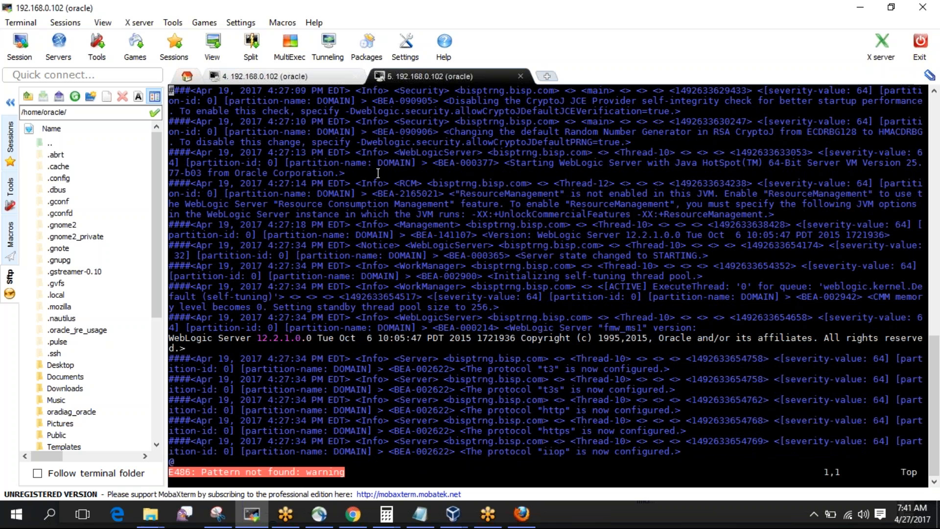
left_click_drag(378, 173, 371, 152)
Back in the console, return to the top of fmw_ms1's Logging page and click Lock & Edit.
left_click(370, 152)
left_click(535, 517)
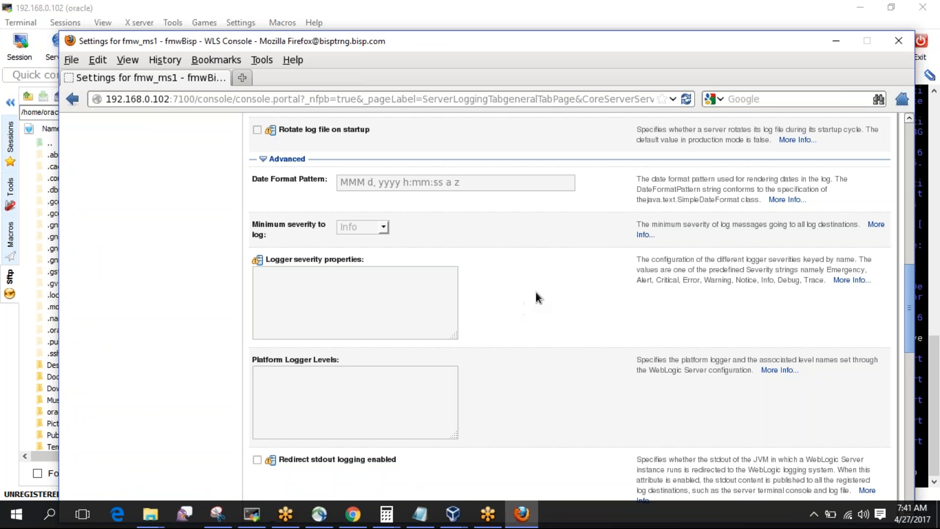
scroll(536, 292, "up", 5)
scroll(536, 292, "down", 10)
scroll(535, 292, "up", 8)
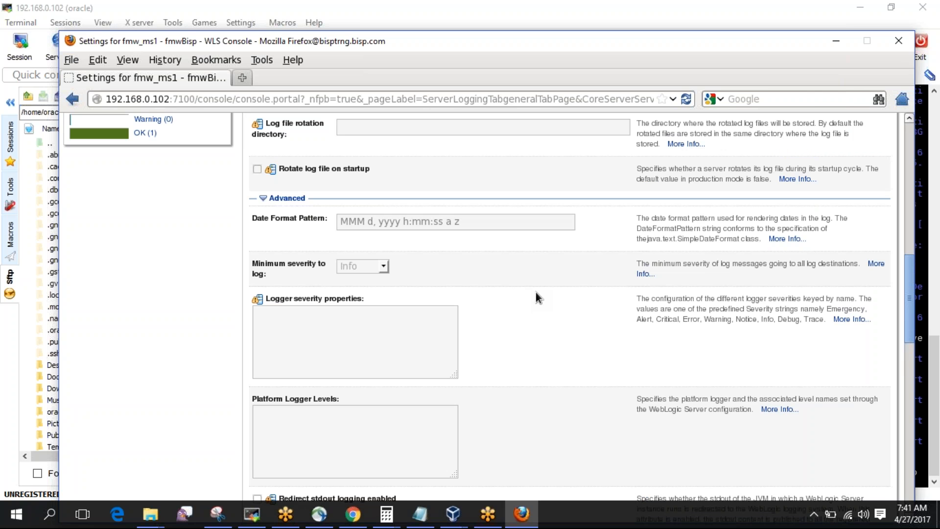
scroll(535, 292, "down", 2)
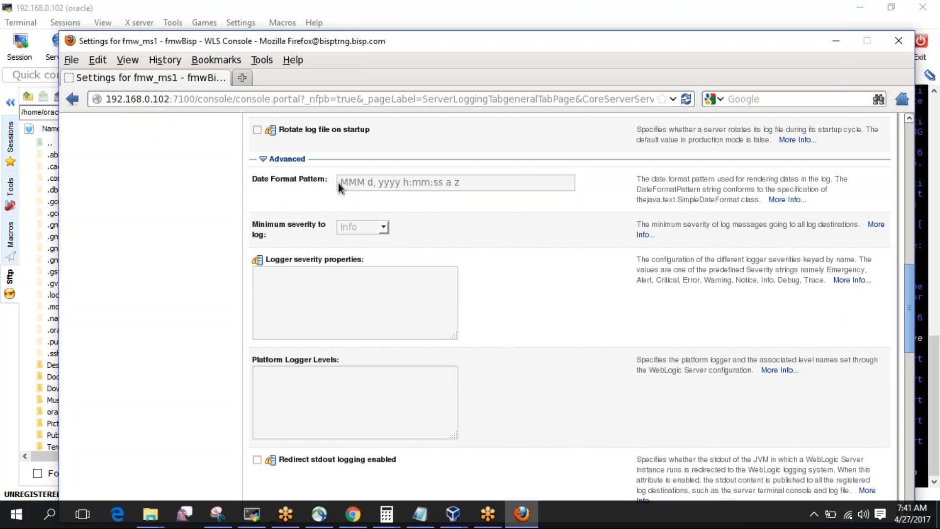
key("Home")
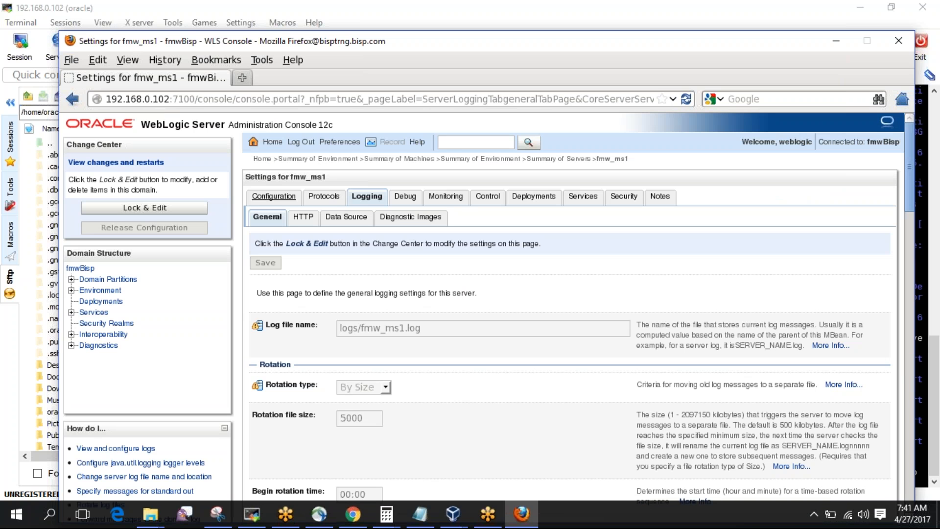
left_click(186, 207)
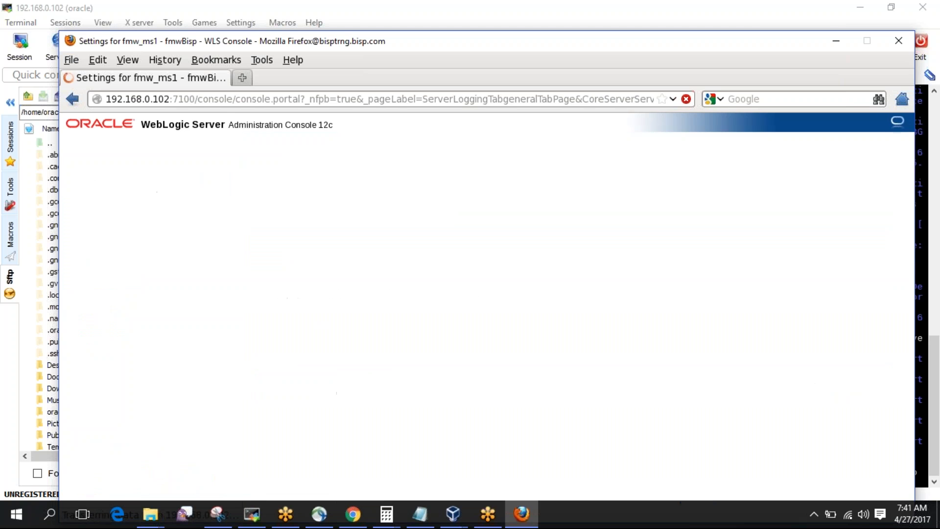
Change fmw_ms1's minimum severity to log from Info to Warning, after checking severity tags in the log.
scroll(236, 208, "down", 15)
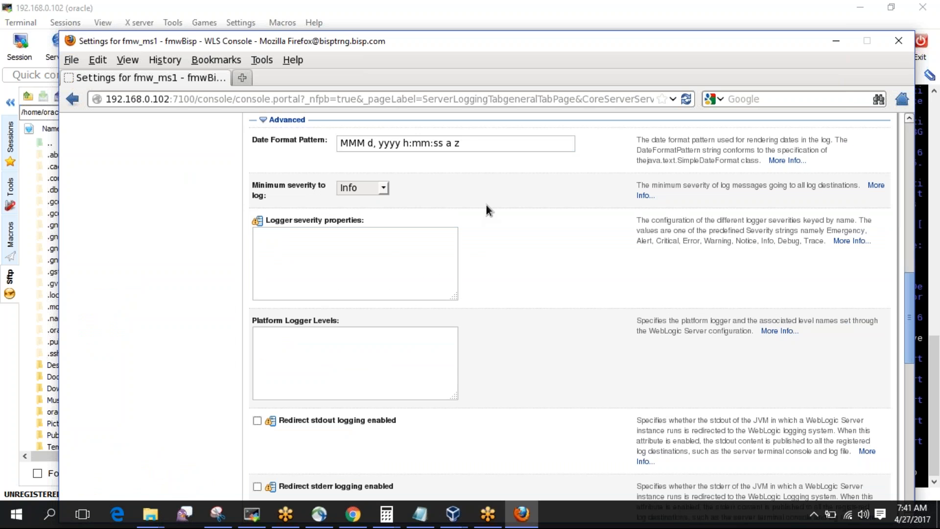
scroll(432, 193, "down", 2)
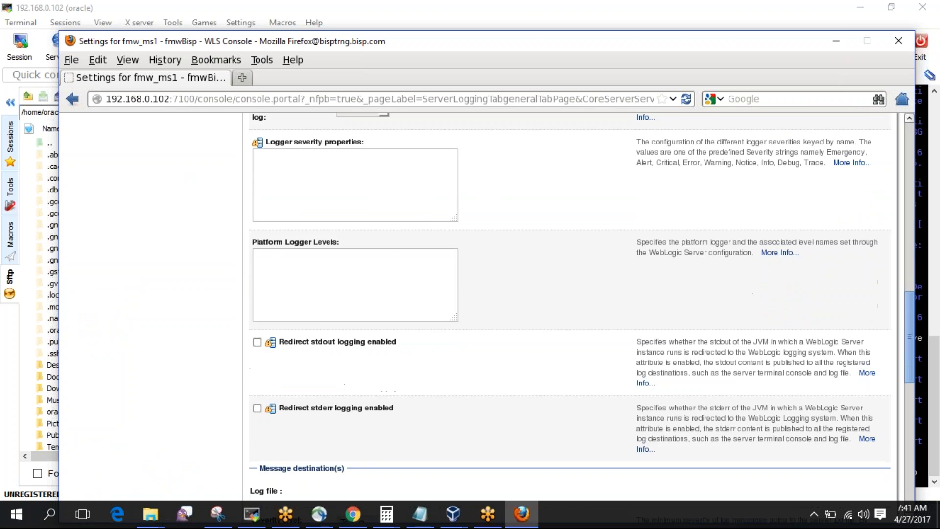
scroll(581, 317, "up", 2)
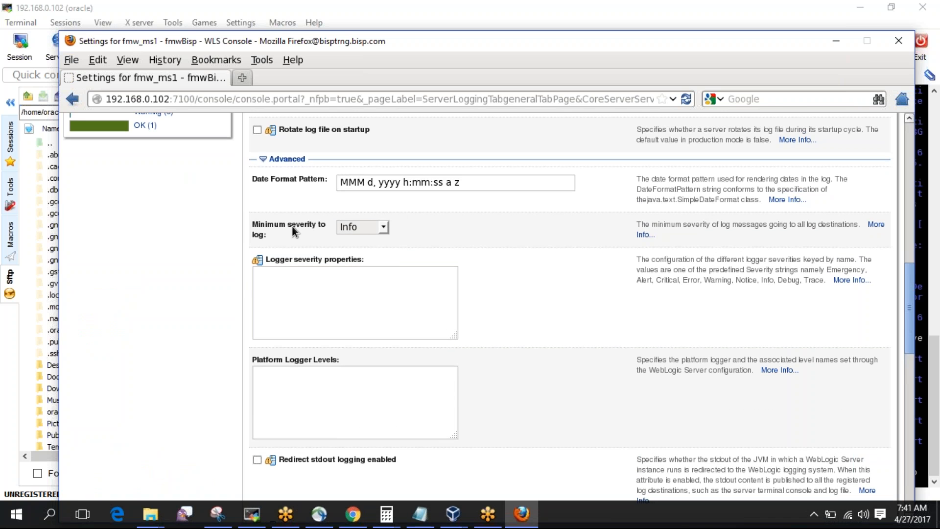
left_click(386, 230)
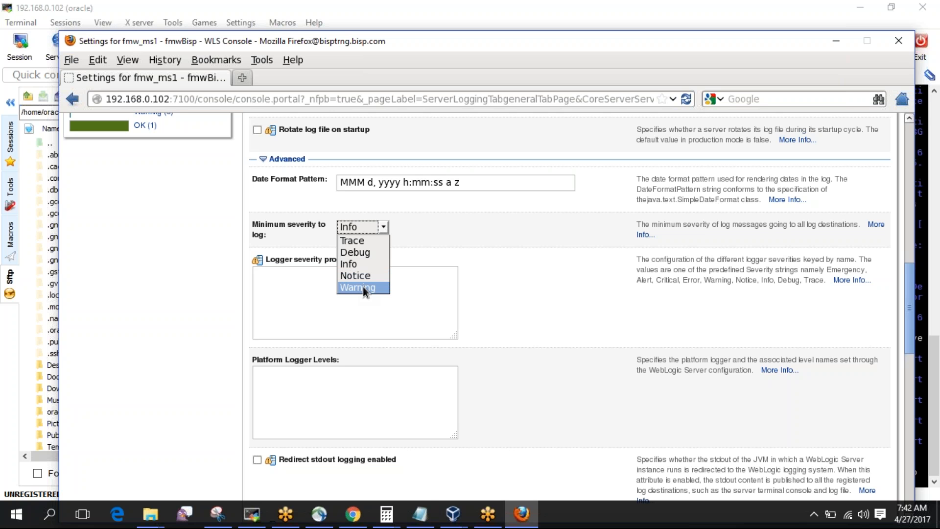
mouse_move(451, 514)
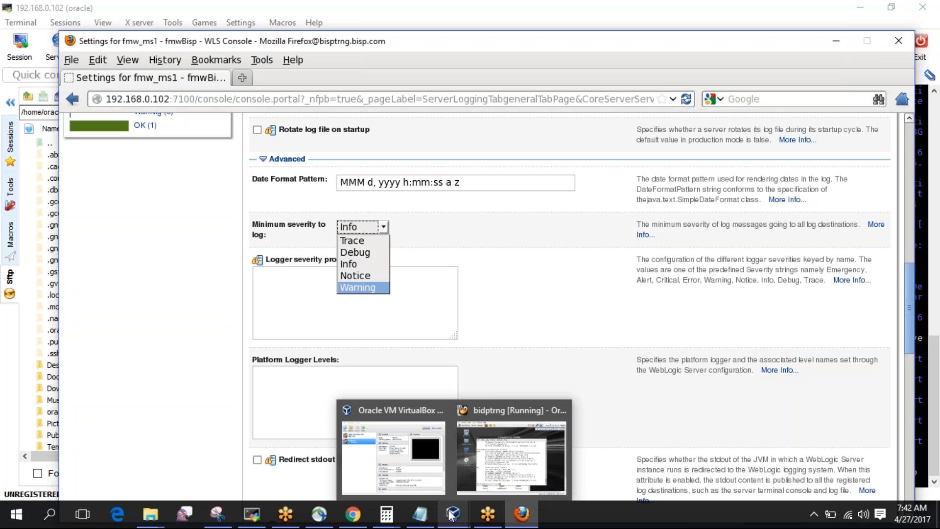
left_click(252, 514)
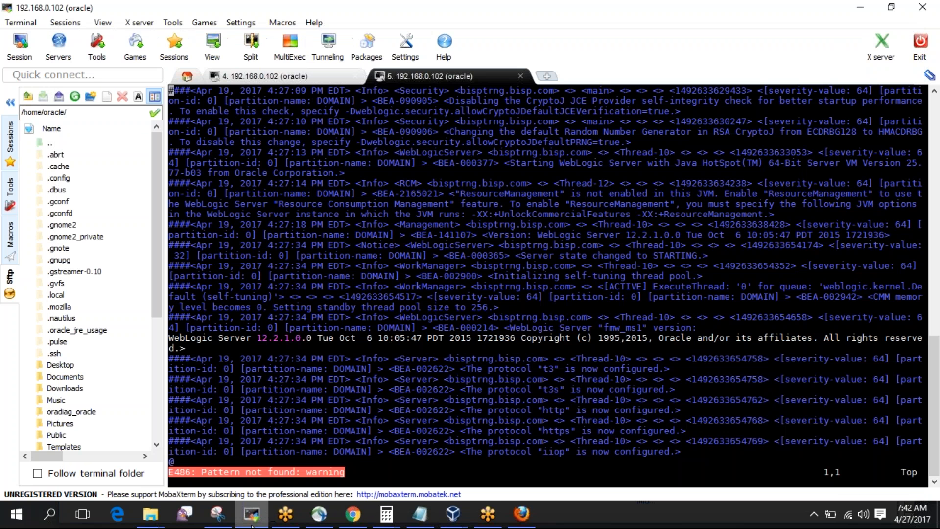
double_click(370, 274)
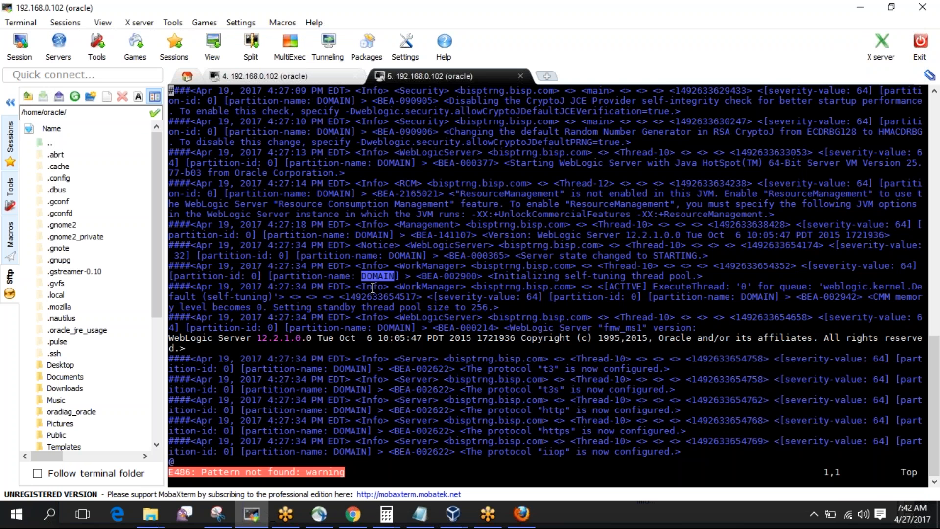
double_click(377, 287)
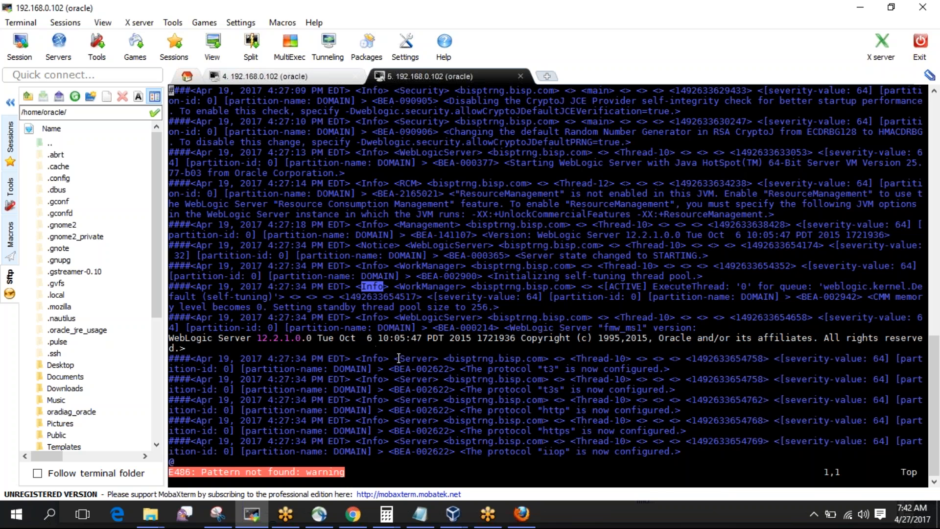
left_click(522, 512)
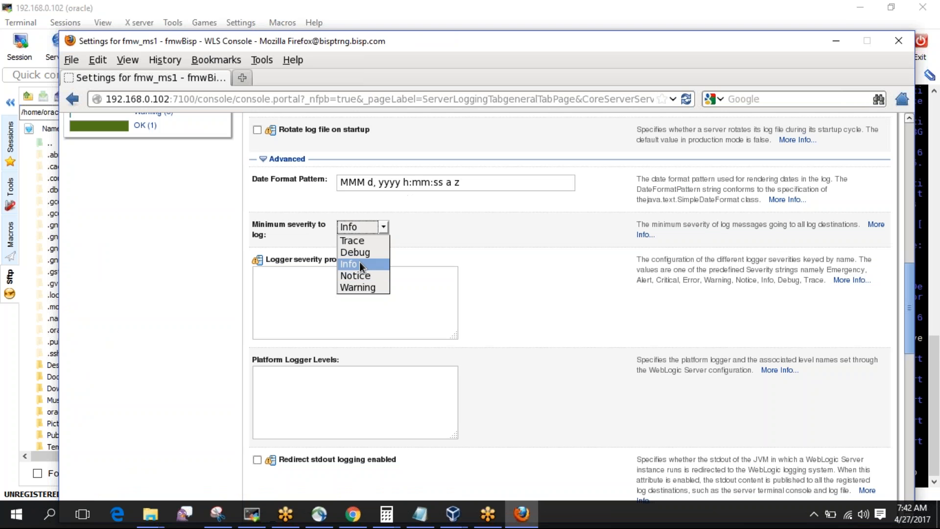
left_click(353, 292)
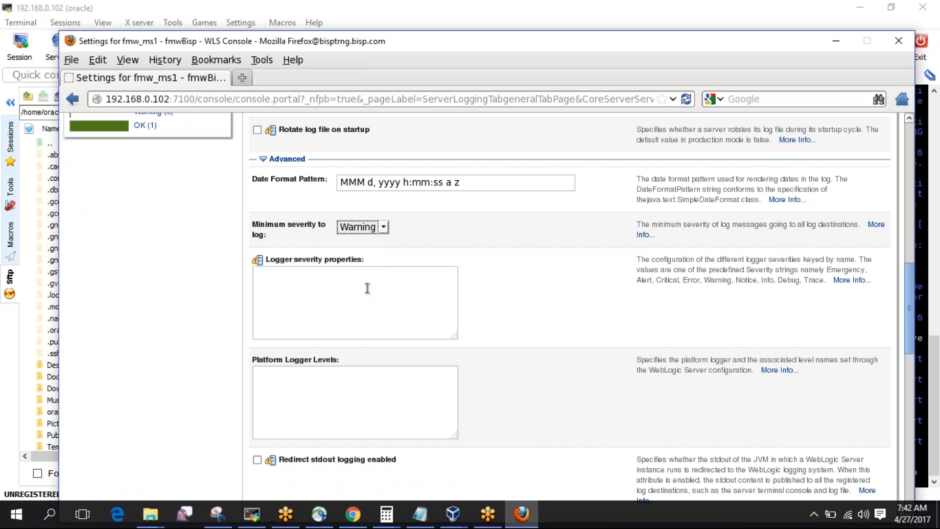
scroll(477, 266, "down", 5)
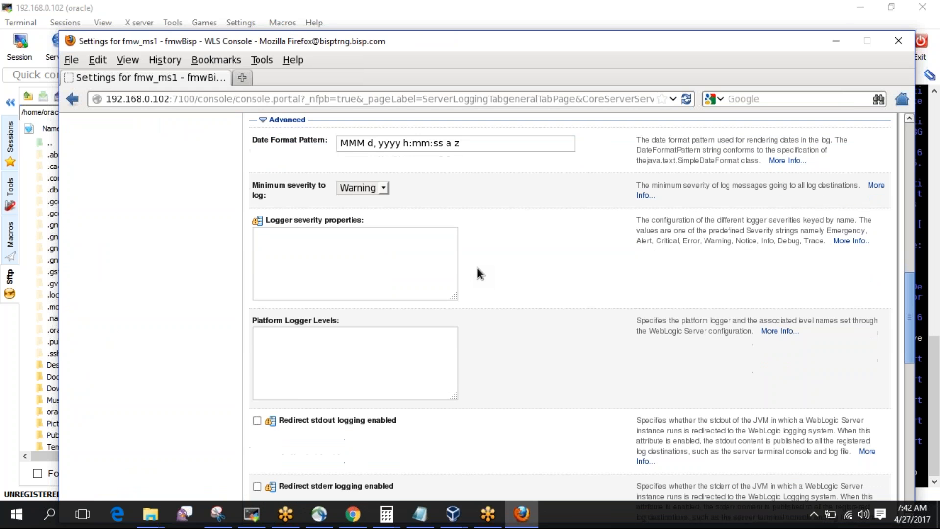
scroll(477, 265, "down", 5)
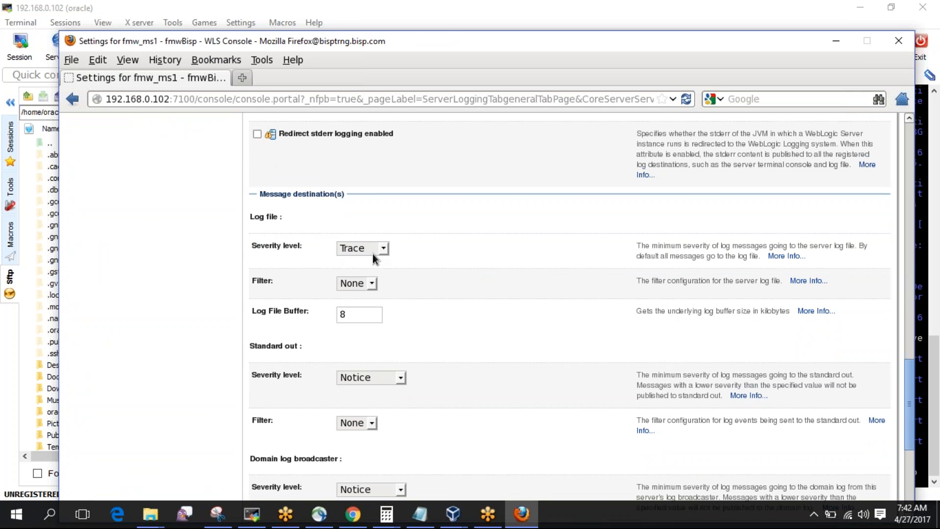
Set the log file severity level to Warning and search the server log for notice entries.
left_click(383, 249)
left_click(363, 295)
scroll(468, 243, "down", 3)
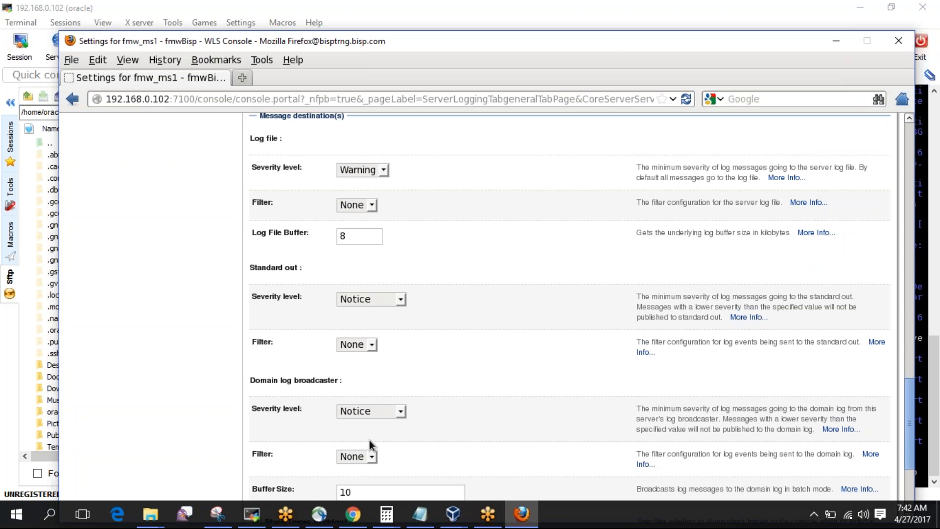
left_click(251, 513)
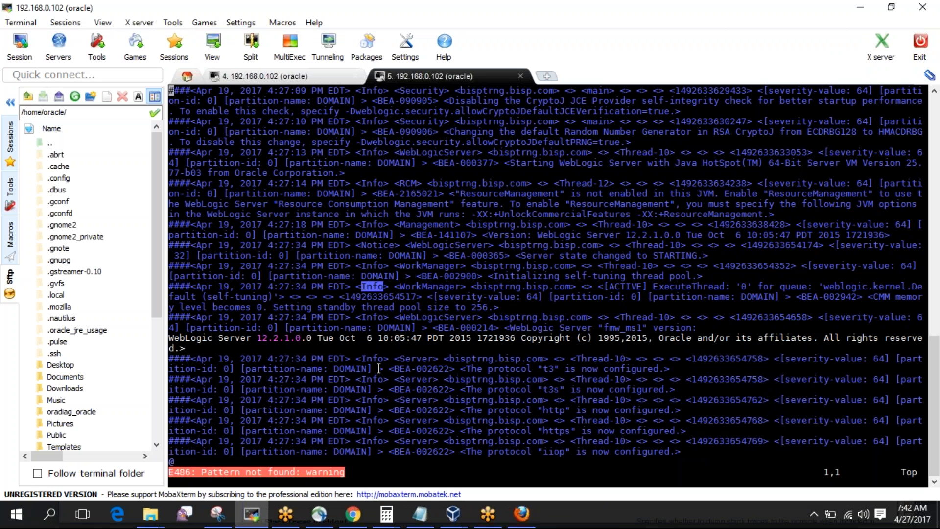
type("/notice")
key("Return")
Set both the standard out and domain log broadcaster severity levels to Critical.
left_click(522, 513)
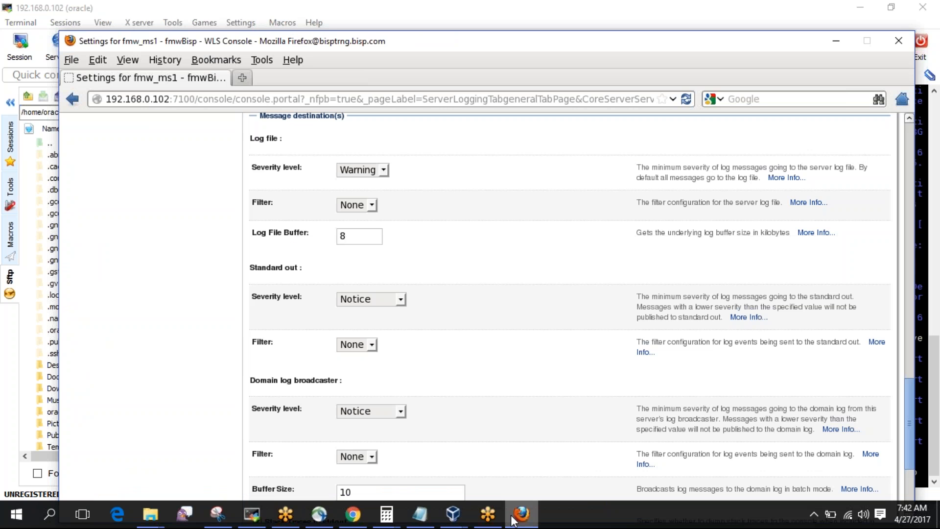
left_click(401, 299)
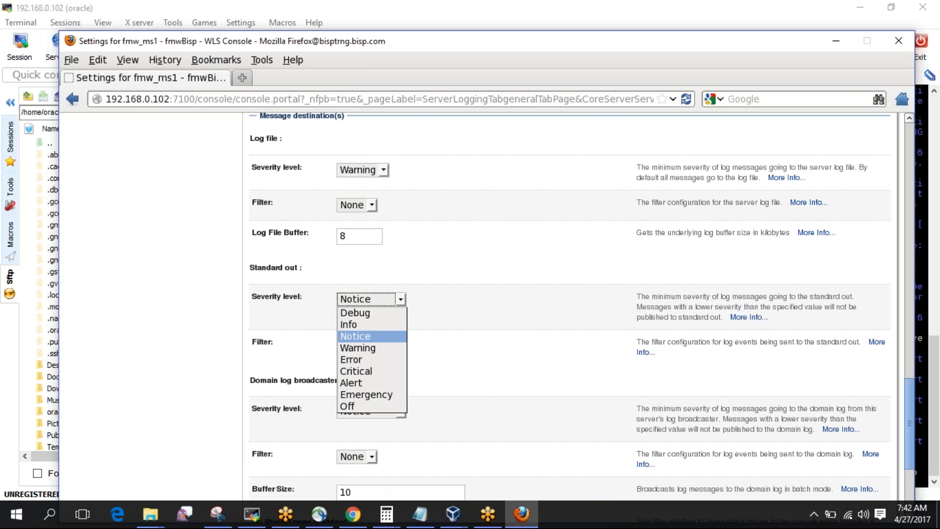
left_click(372, 372)
left_click(465, 315)
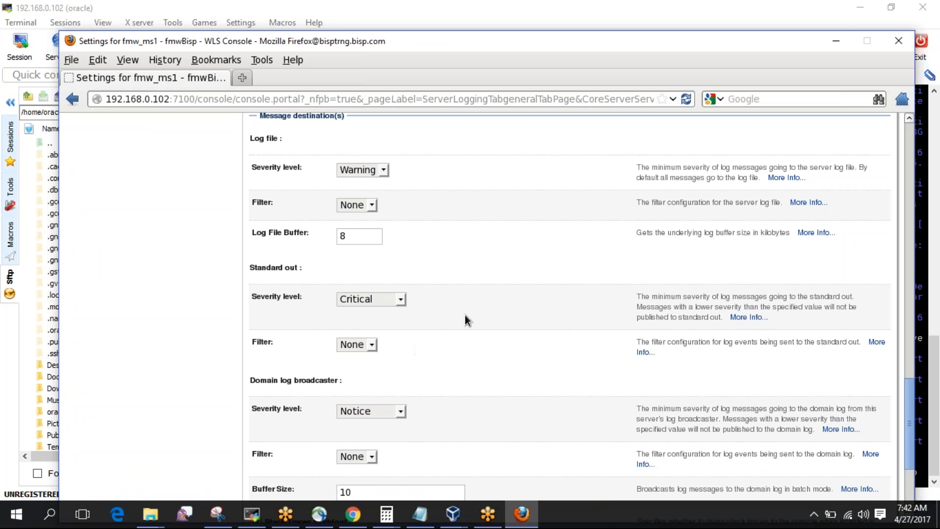
scroll(465, 316, "down", 5)
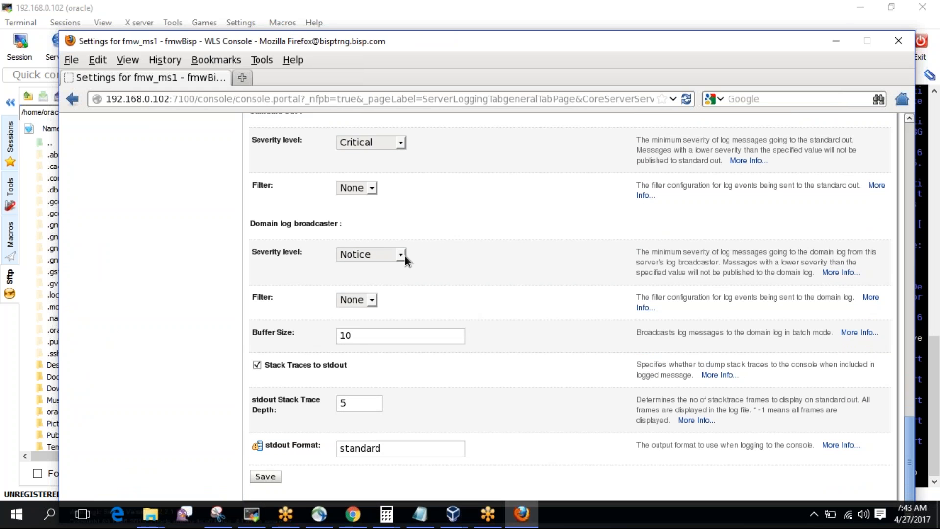
left_click(402, 255)
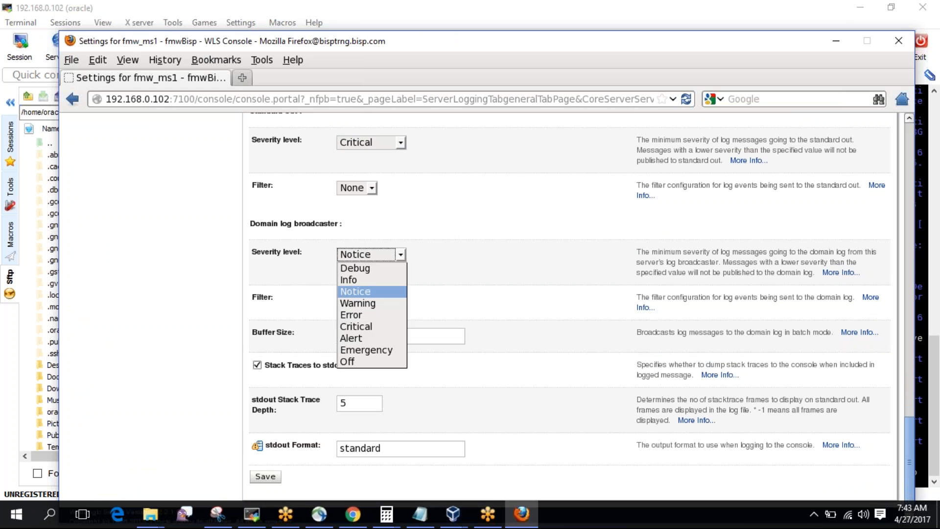
left_click(359, 331)
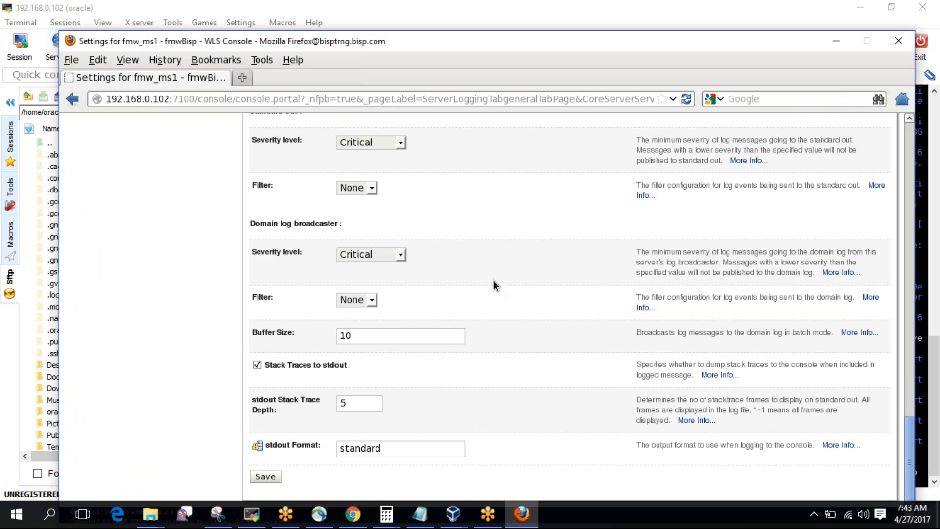
scroll(493, 281, "down", 1)
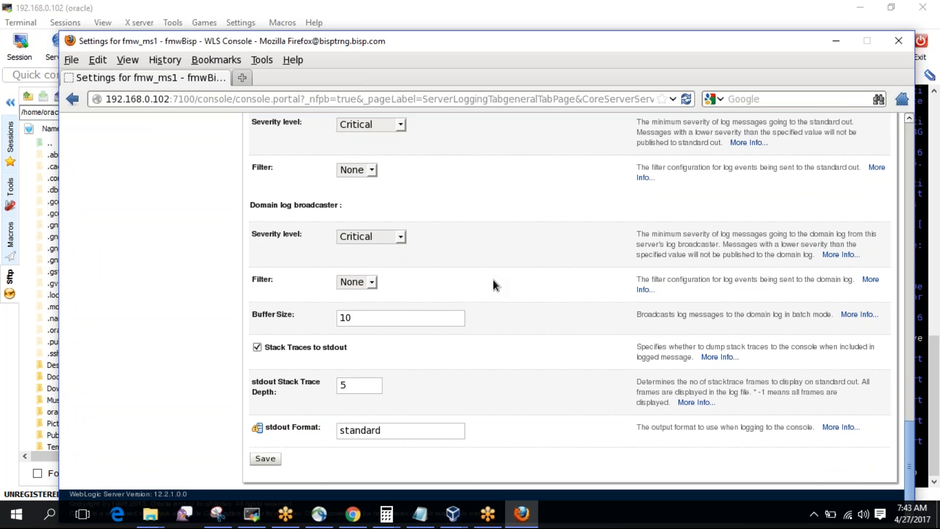
Review the remaining logging options, leaving the log file filter at None and buffer at 8.
scroll(494, 281, "up", 3)
scroll(492, 280, "up", 15)
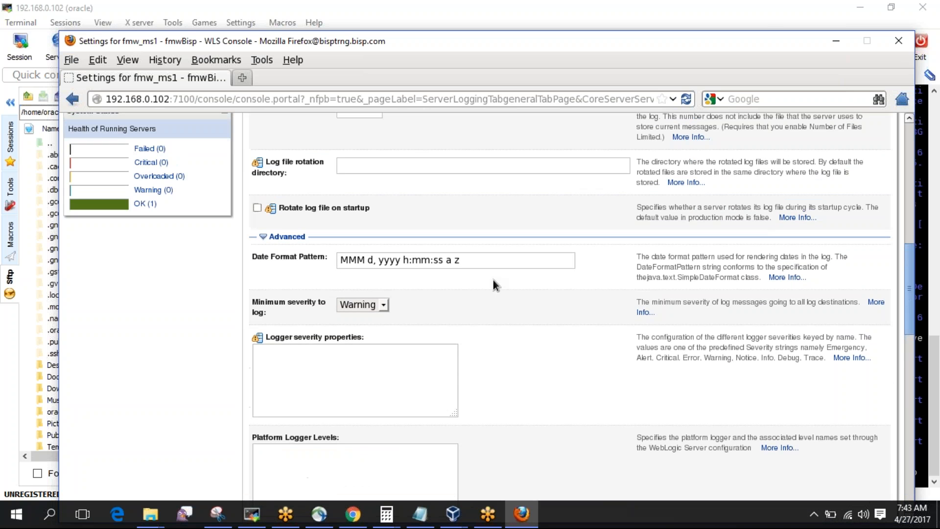
scroll(492, 280, "up", 1)
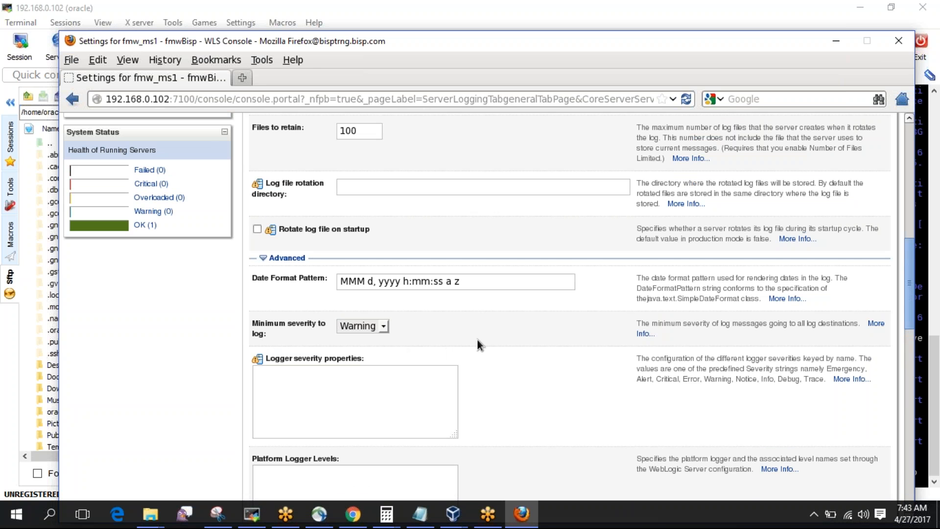
scroll(497, 340, "down", 7)
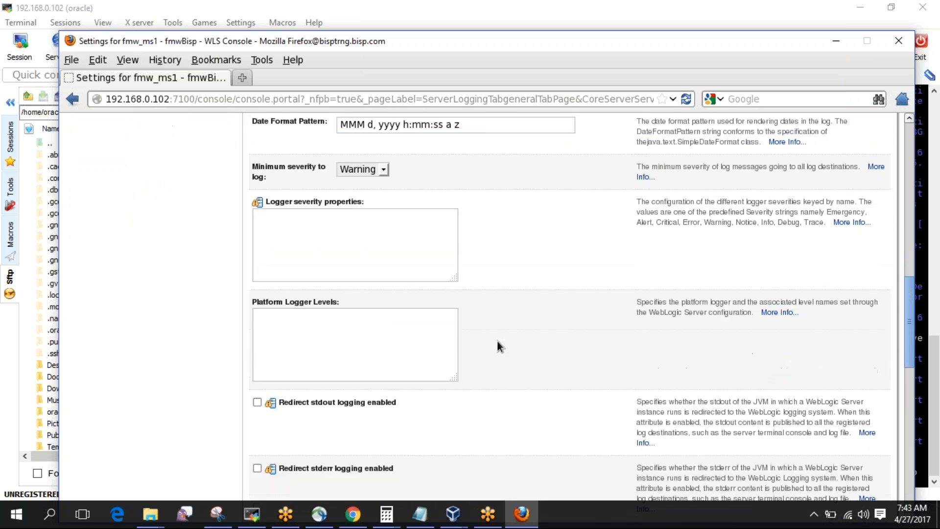
scroll(497, 345, "down", 1)
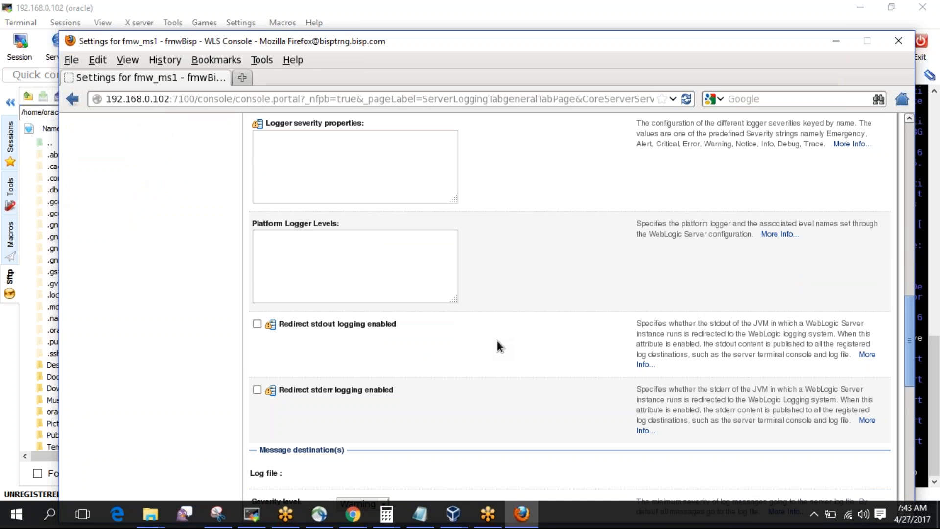
scroll(498, 340, "down", 1)
scroll(497, 341, "up", 3)
scroll(497, 341, "down", 14)
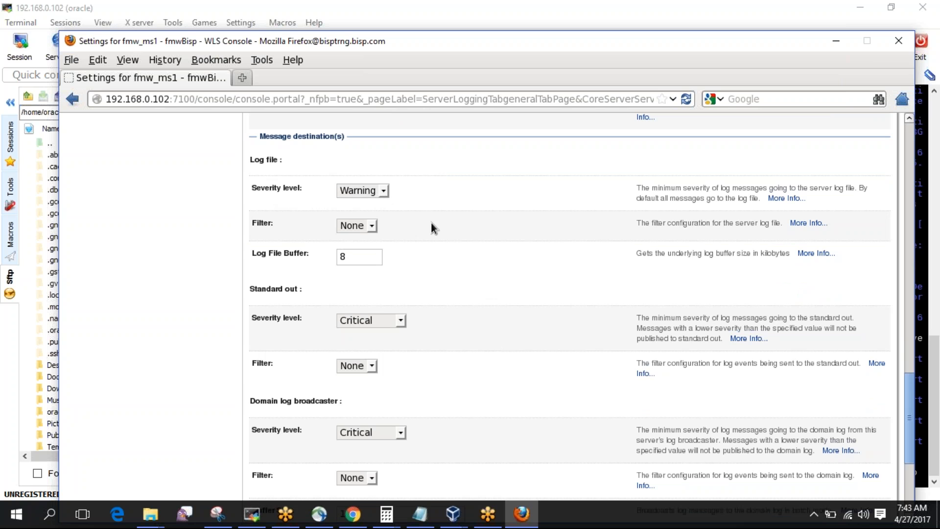
left_click(372, 227)
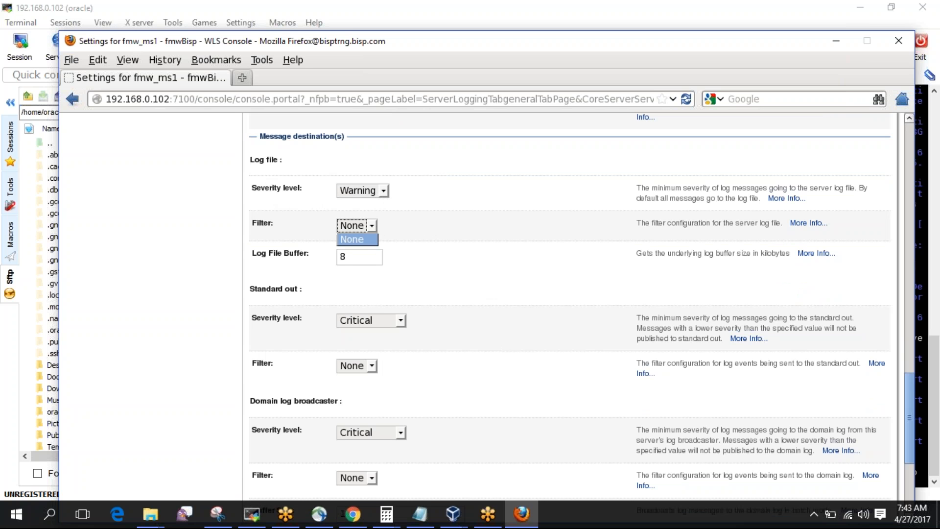
key("Escape")
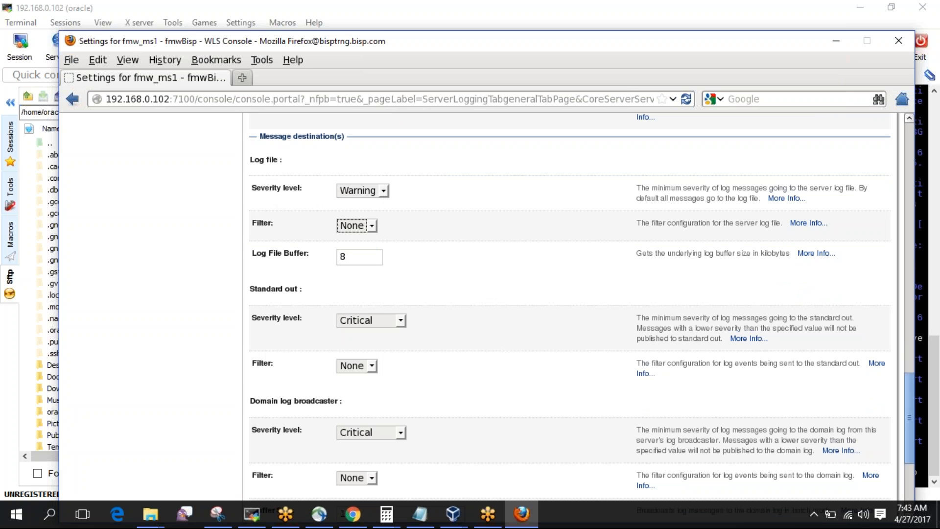
left_click(358, 256)
left_click_drag(359, 256, 336, 256)
left_click(480, 267)
Save fmw_ms1's logging settings and activate the pending changes.
scroll(480, 273, "down", 3)
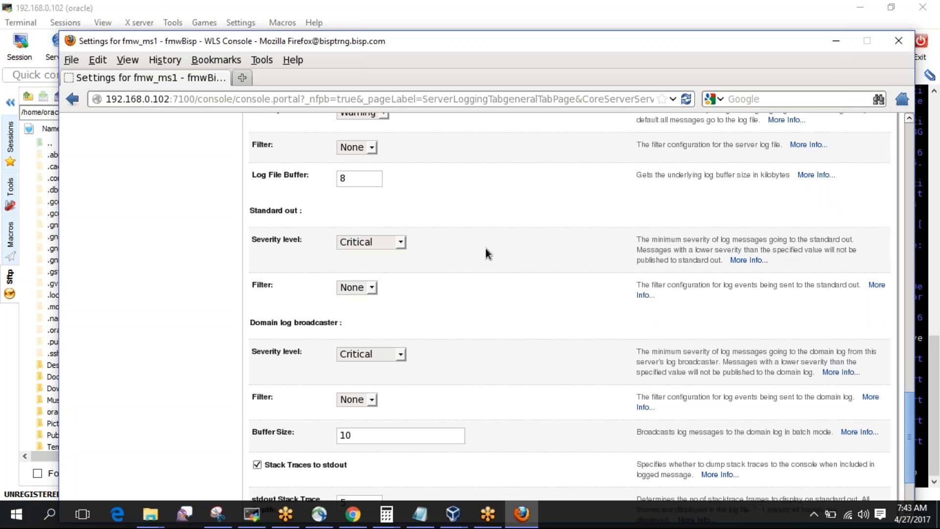
scroll(485, 249, "down", 3)
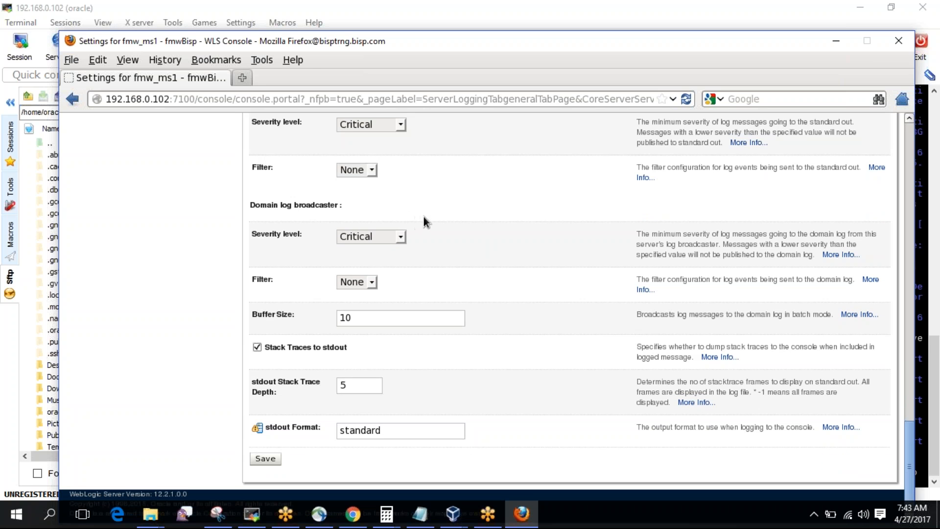
scroll(455, 207, "up", 5)
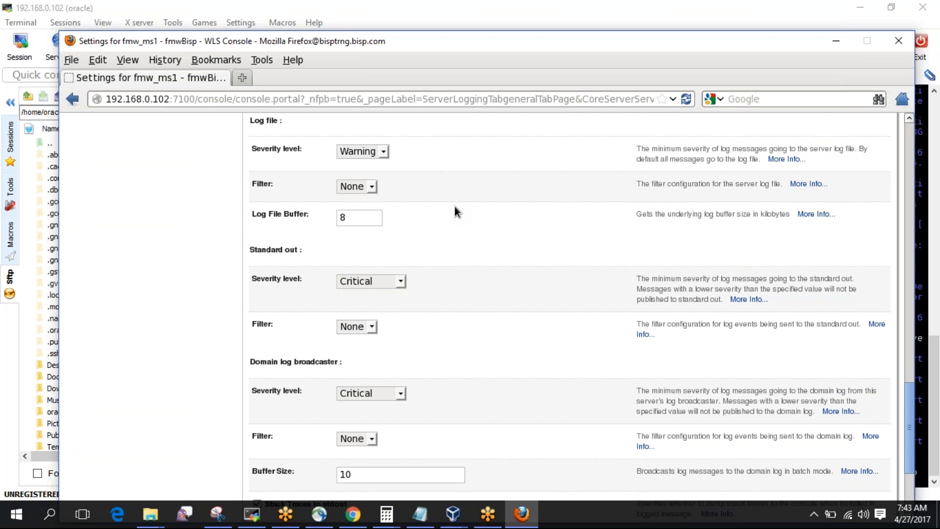
scroll(454, 207, "up", 1)
scroll(454, 206, "down", 4)
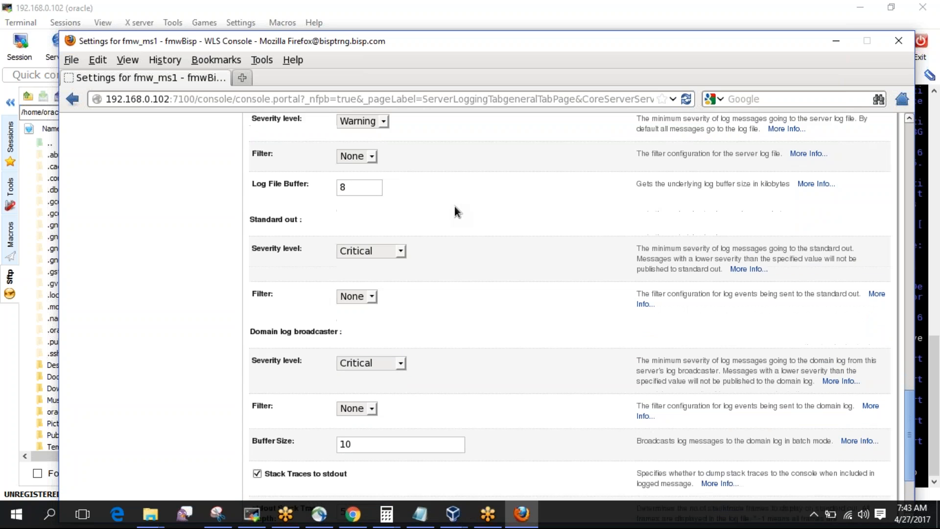
scroll(454, 211, "down", 1)
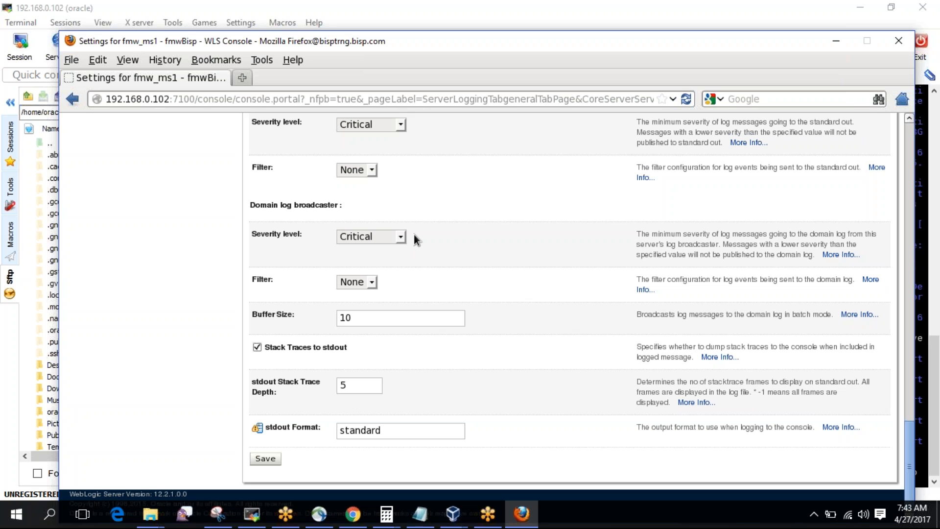
scroll(460, 211, "up", 2)
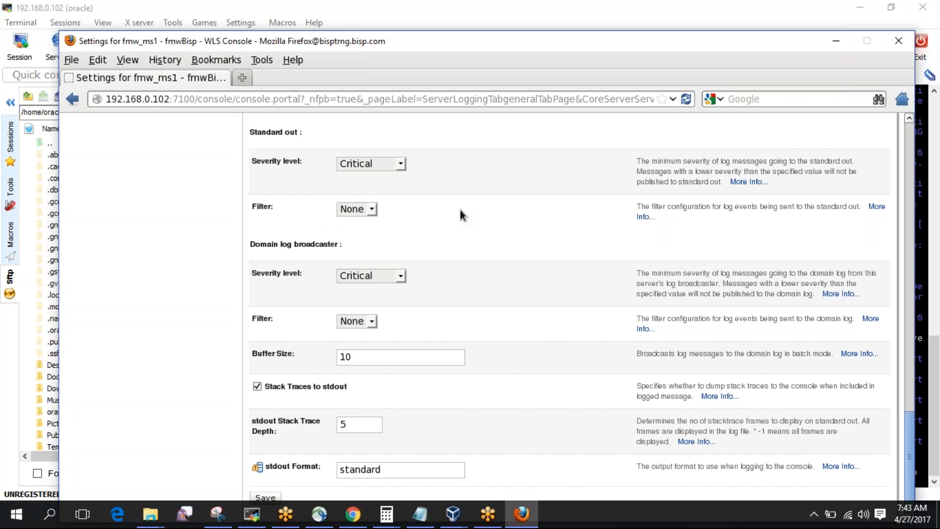
scroll(460, 209, "down", 2)
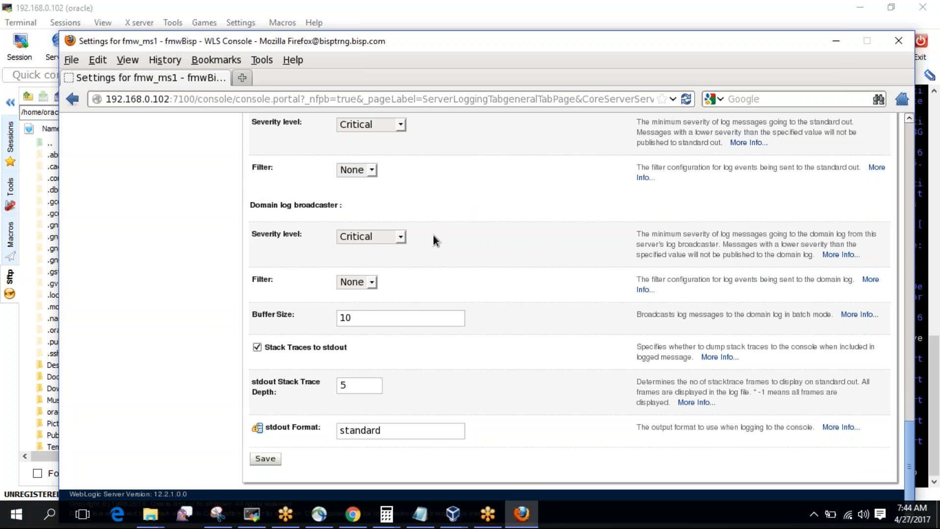
left_click(267, 459)
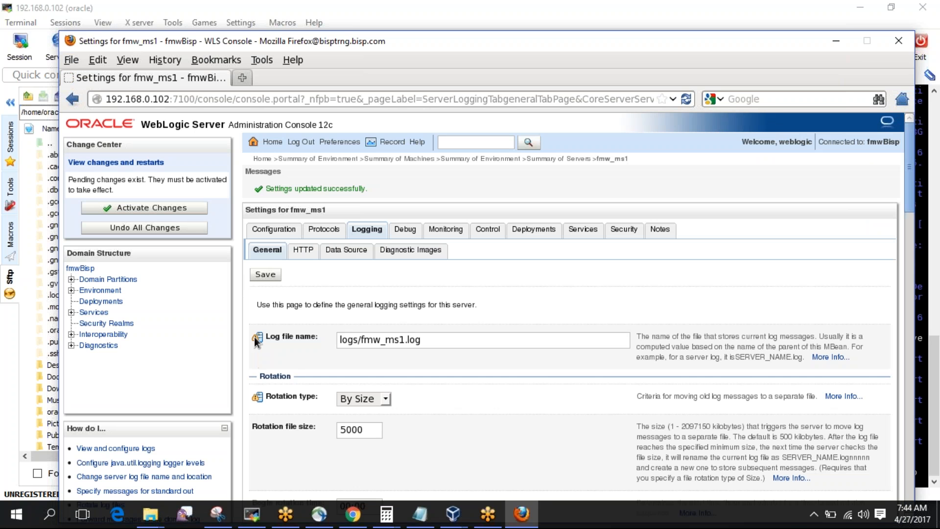
left_click(187, 207)
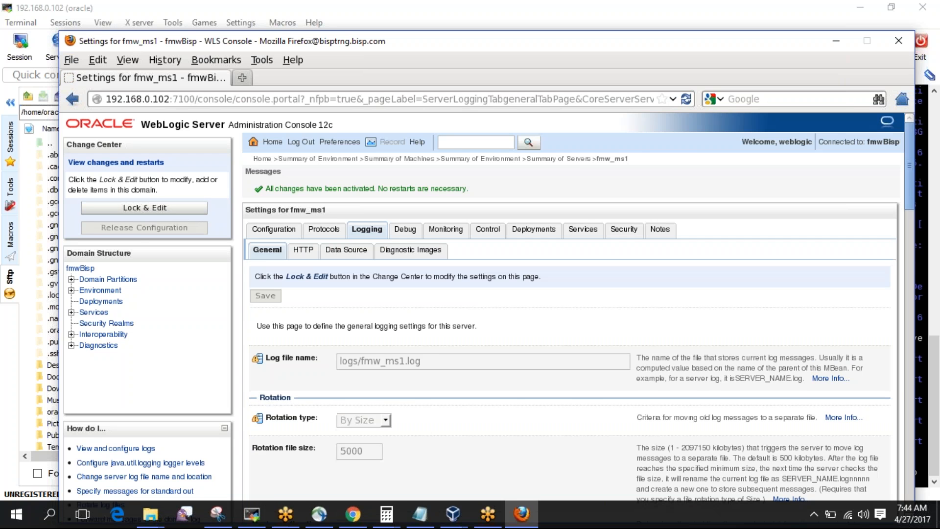
Start the fmw_ms1 managed server from the Servers Control tab.
left_click(118, 293)
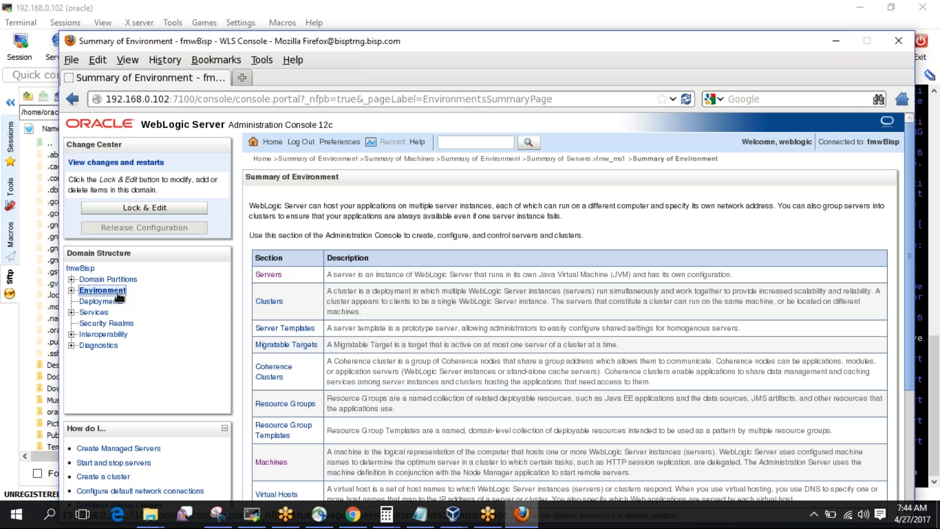
left_click(270, 275)
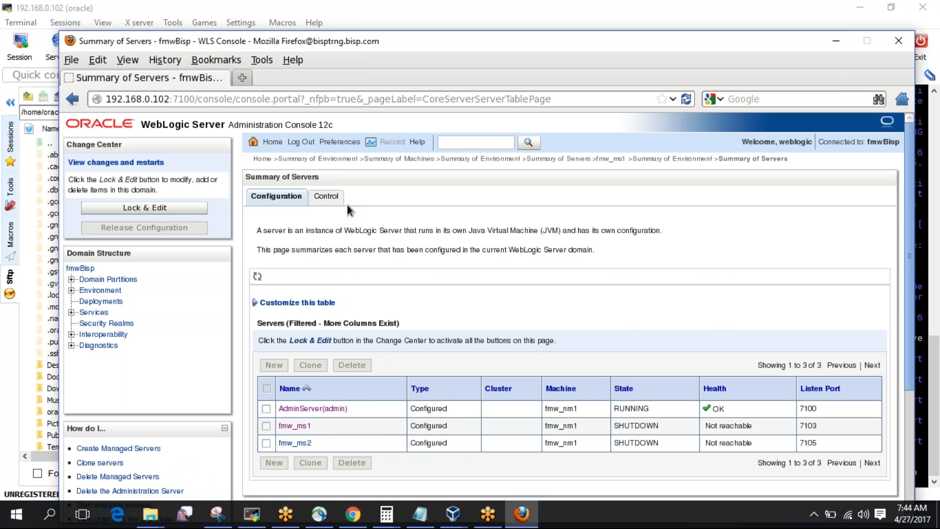
left_click(326, 196)
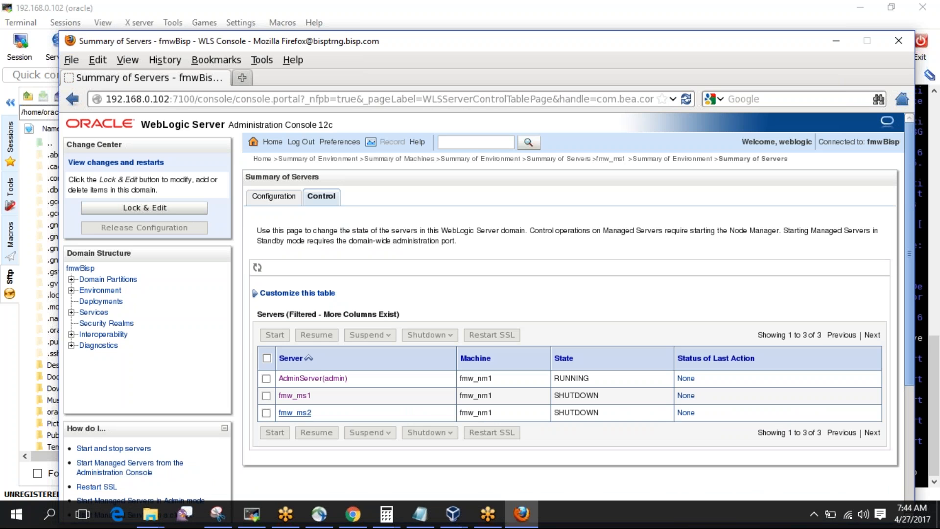
left_click(267, 394)
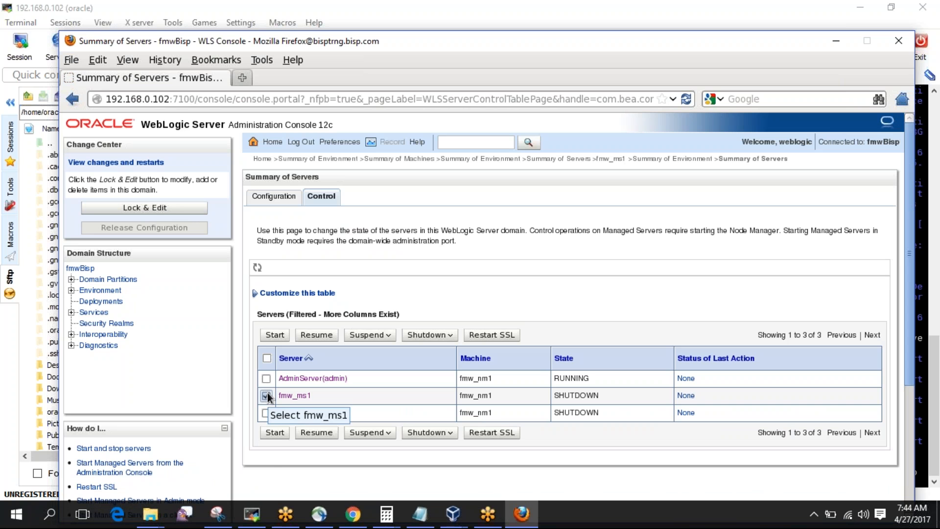
left_click(275, 334)
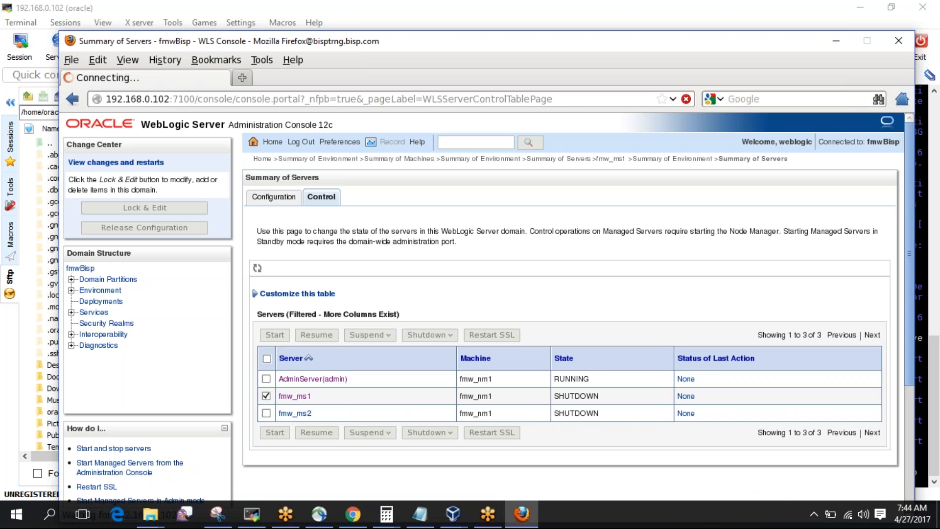
Check machine fmw_nm1's Node Manager status under Monitoring, then return to the terminal.
left_click(103, 290)
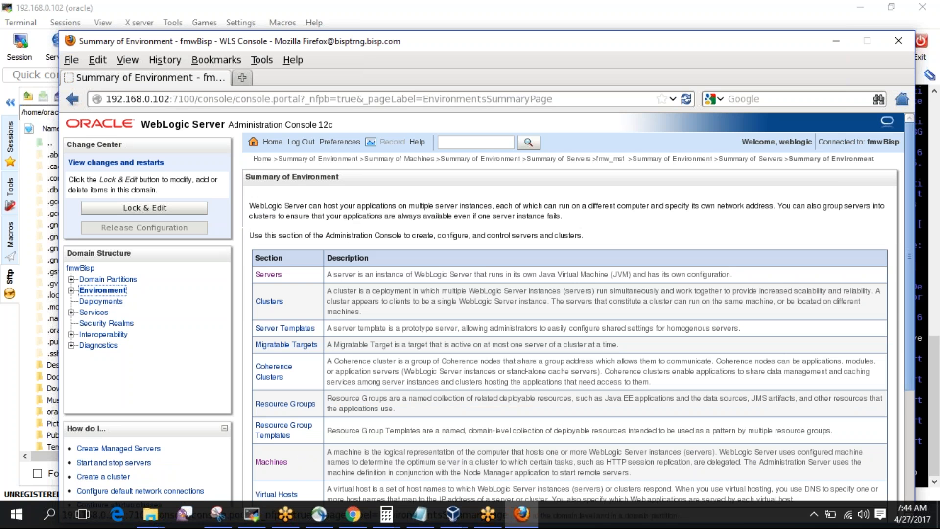
left_click(281, 464)
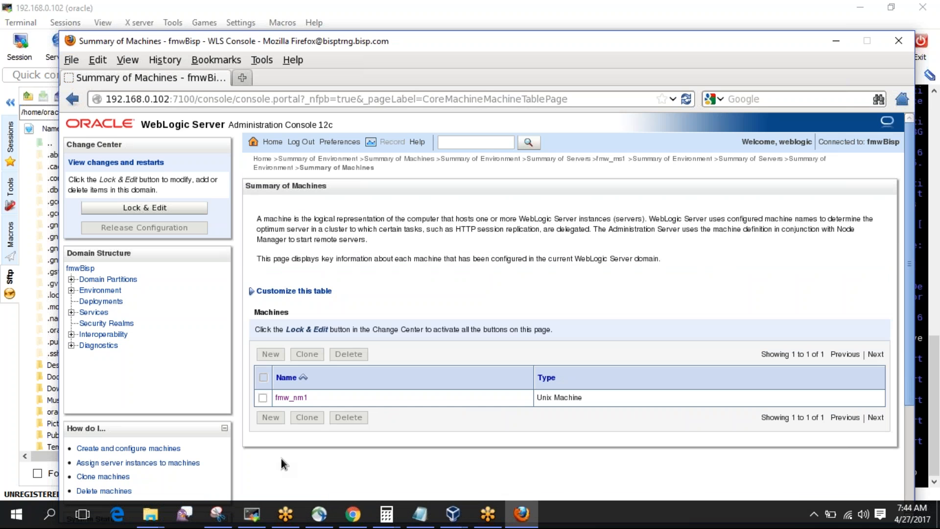
left_click(292, 398)
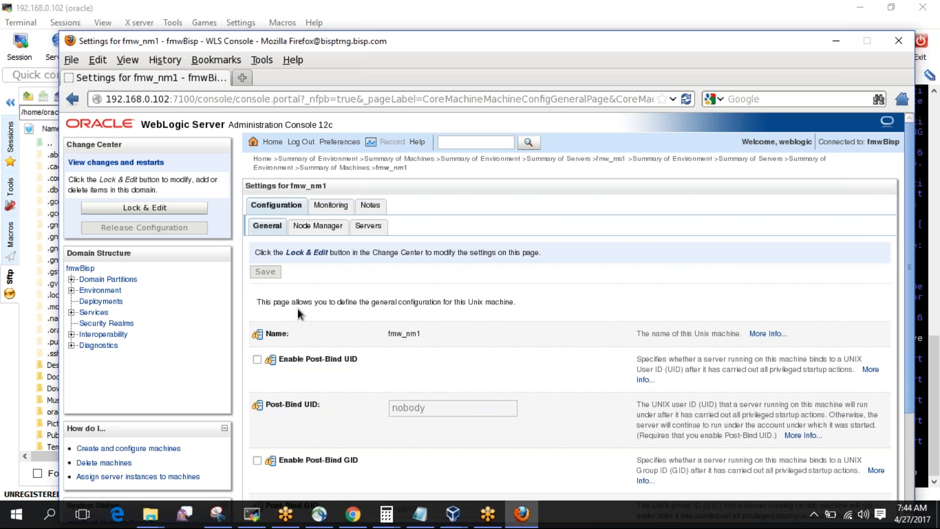
left_click(332, 205)
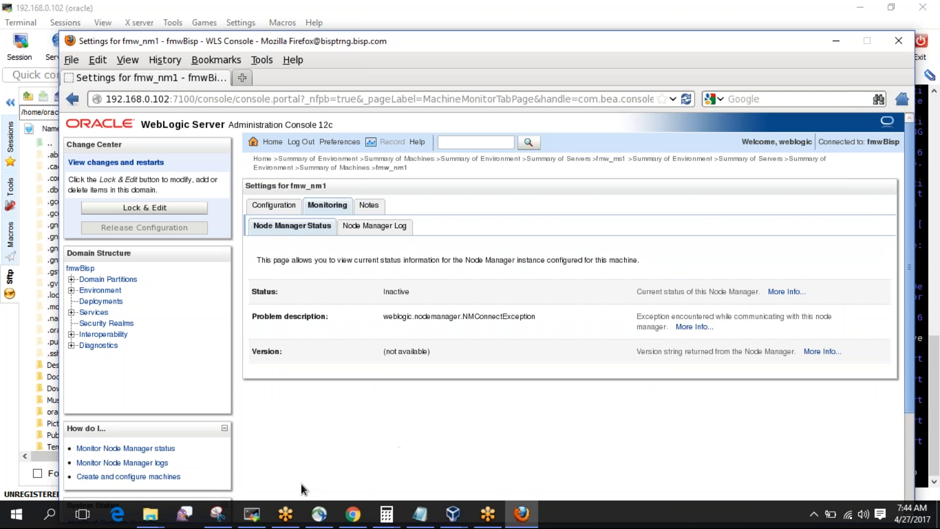
left_click(251, 513)
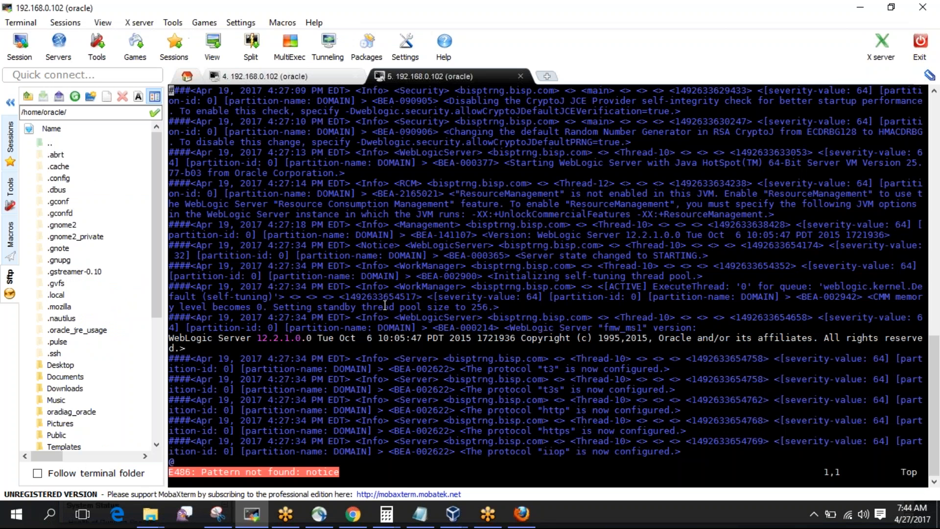
Quit the fmw_ms1 log in vi and check for a running Node Manager with ps -ef | grep -i node.
type(":q")
key("Return")
type("ps")
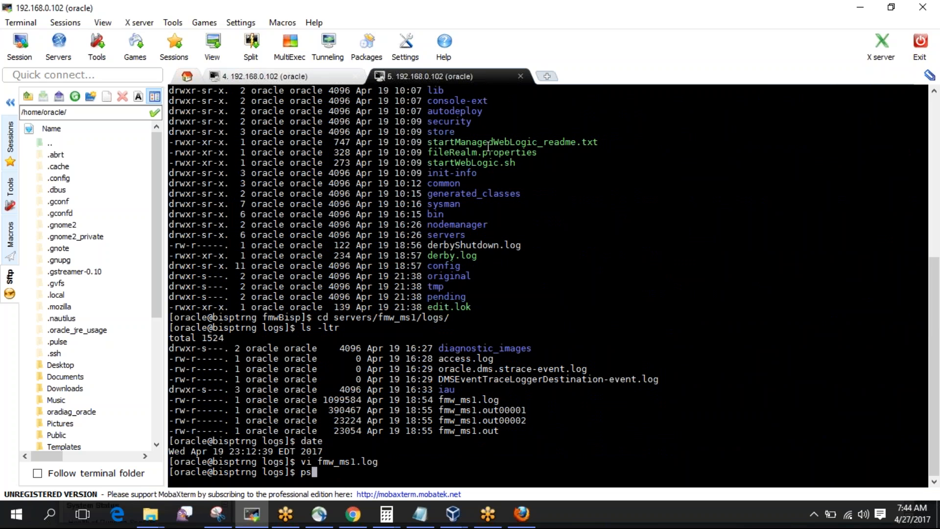
type(" -ef | grep -i node")
key("Return")
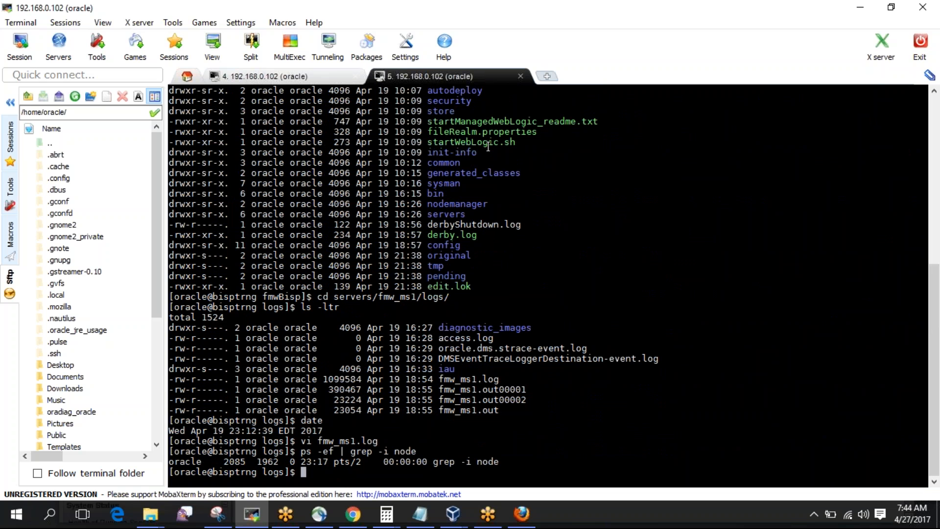
Go up to the domain directory and list its contents and the bin scripts.
type("cd .././.")
key("BackSpace")
key("BackSpace")
type("./..")
key("Return")
type("ls")
key("Return")
type("cd bin")
key("Return")
type("ls")
key("Return")
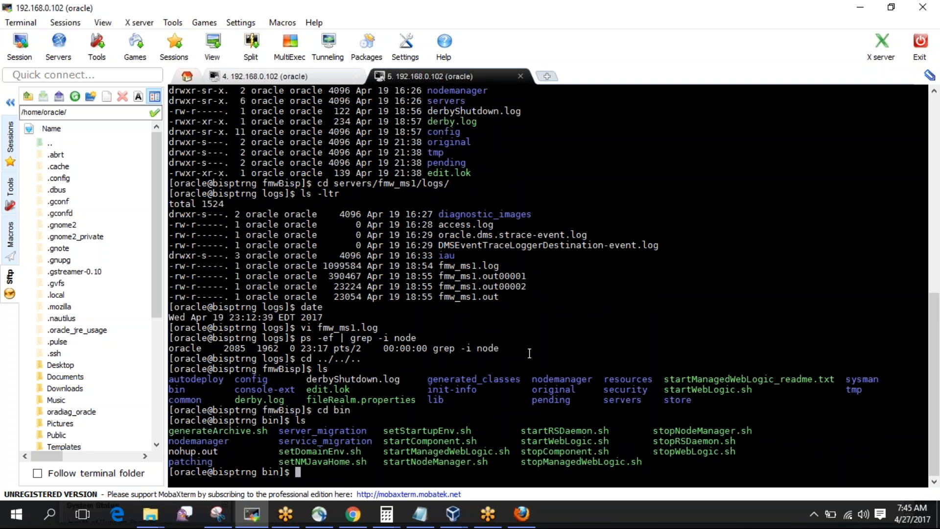
List the domain's nodemanager directory and copy the nodemanager.properties file name.
type("cd ../node")
key("Tab")
key("Return")
type("ls")
key("Return")
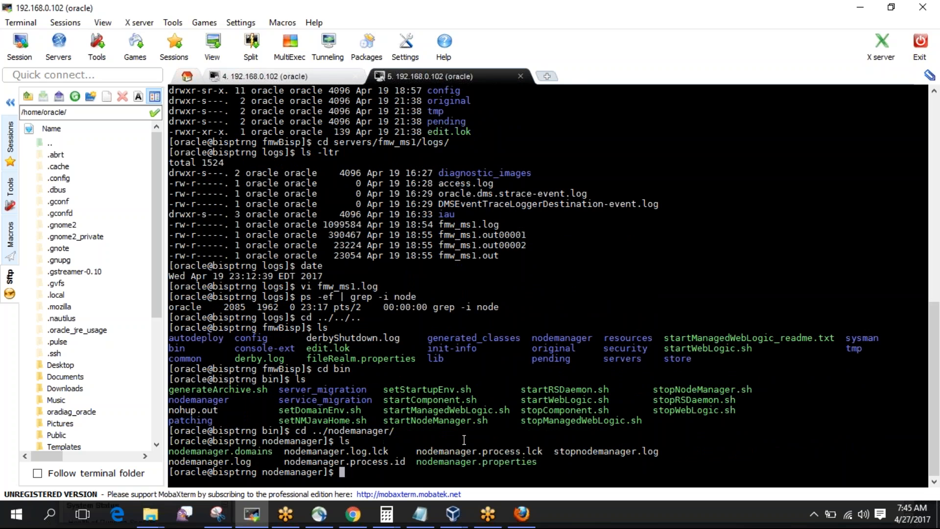
double_click(463, 461)
Change ListenAddress in nodemanager.properties from 192.168.0.104 to 192.168.0.102 and save with :wq.
type("vi")
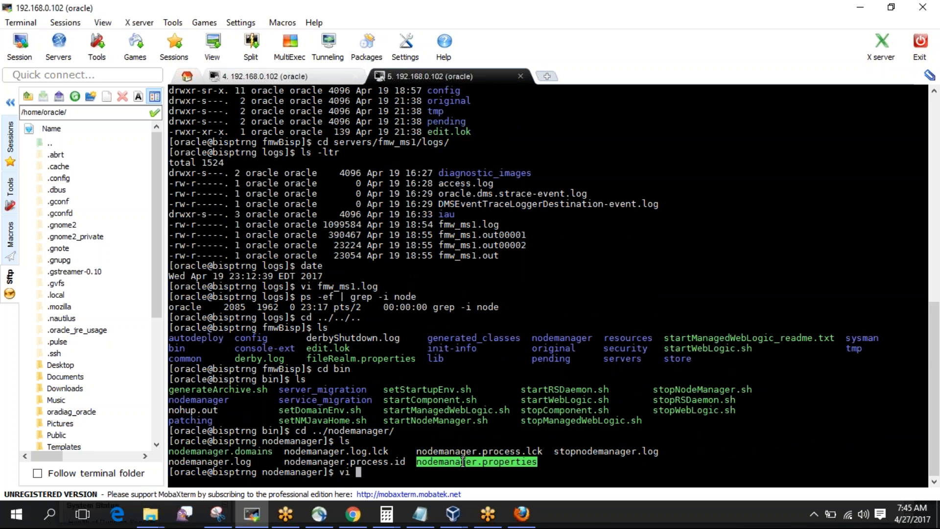
right_click(463, 462)
key("Return")
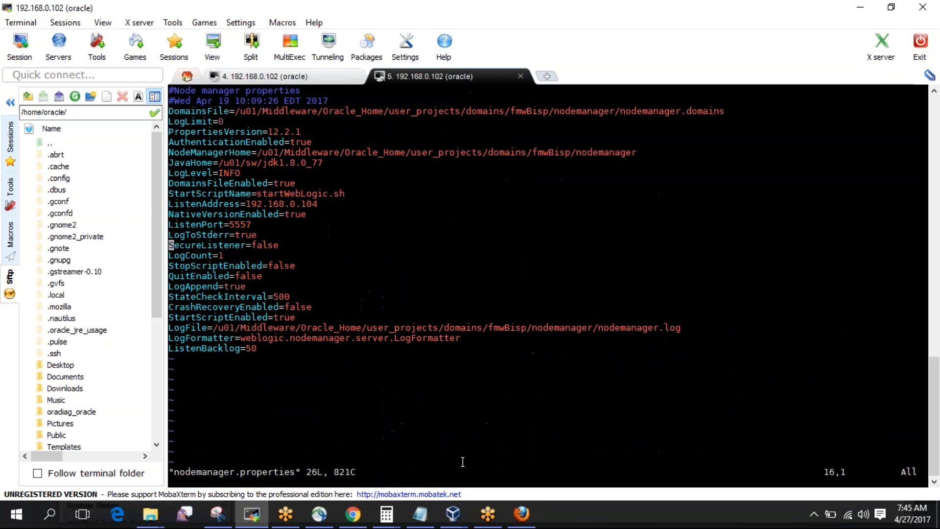
key("Down")
key("Up")
key("Up")
key("Up")
key("Up")
key("Up")
key("Right")
key("Right")
key("Right")
key("Right")
key("Right")
key("Right")
key("Right")
key("Right")
key("Right")
key("Right")
key("Right")
key("Right")
key("Right")
key("Right")
key("Right")
key("Right")
key("Right")
key("Right")
key("Right")
key("Right")
key("Right")
type("r2:wq")
key("Return")
Partly type a nohup ./start command, then bring up the open VirtualBox windows.
type("no")
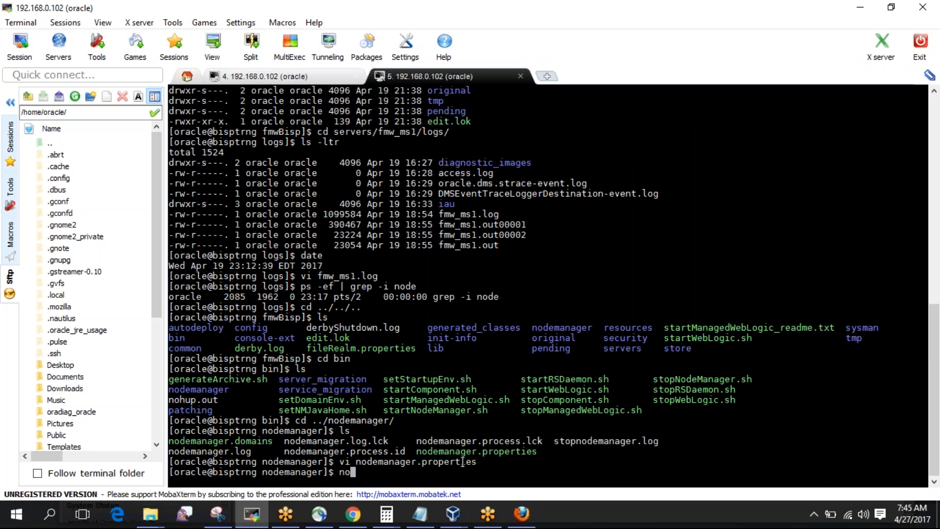
type("hup ./st")
key("Tab")
key("BackSpace")
key("BackSpace")
key("BackSpace")
key("BackSpace")
key("BackSpace")
key("BackSpace")
key("BackSpace")
key("BackSpace")
key("BackSpace")
key("BackSpace")
key("BackSpace")
key("BackSpace")
key("BackSpace")
key("BackSpace")
key("BackSpace")
key("BackSpace")
key("BackSpace")
key("BackSpace")
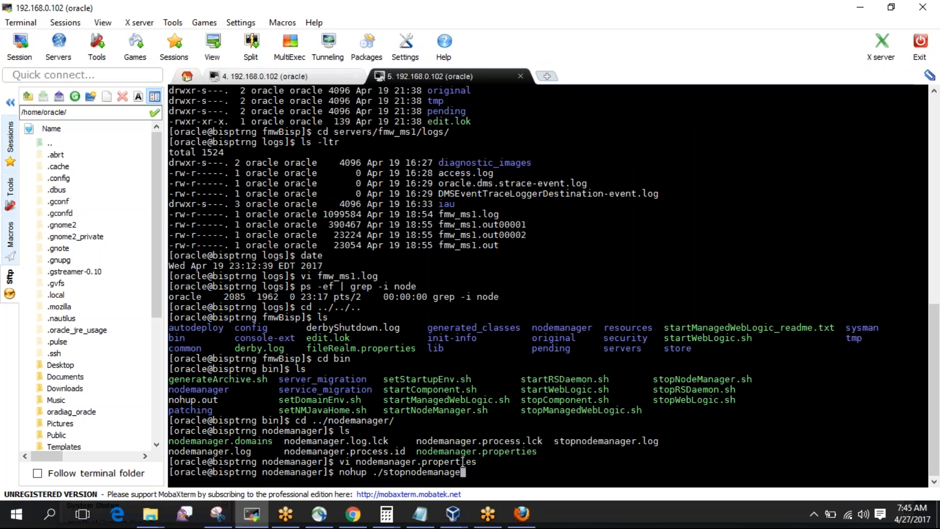
type("artNo")
key("BackSpace")
key("BackSpace")
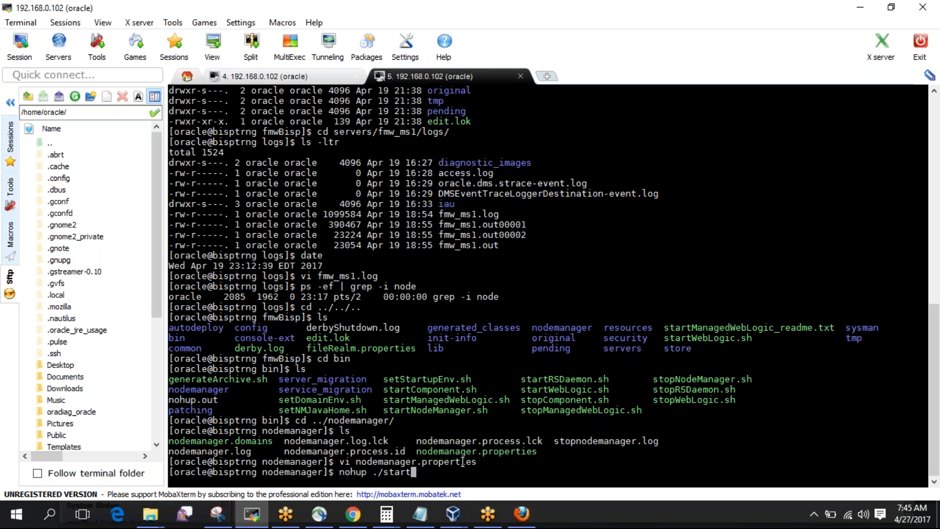
type("N")
key("BackSpace")
left_click(450, 521)
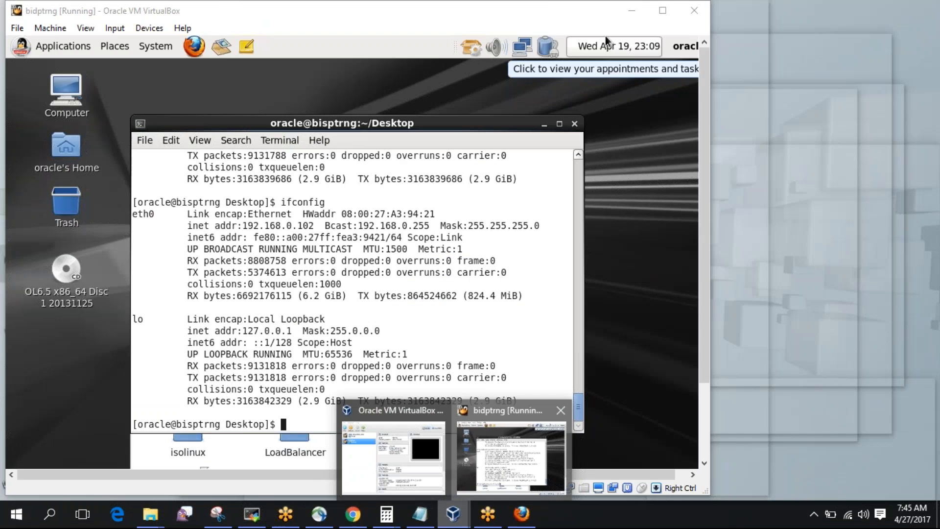
left_click(511, 458)
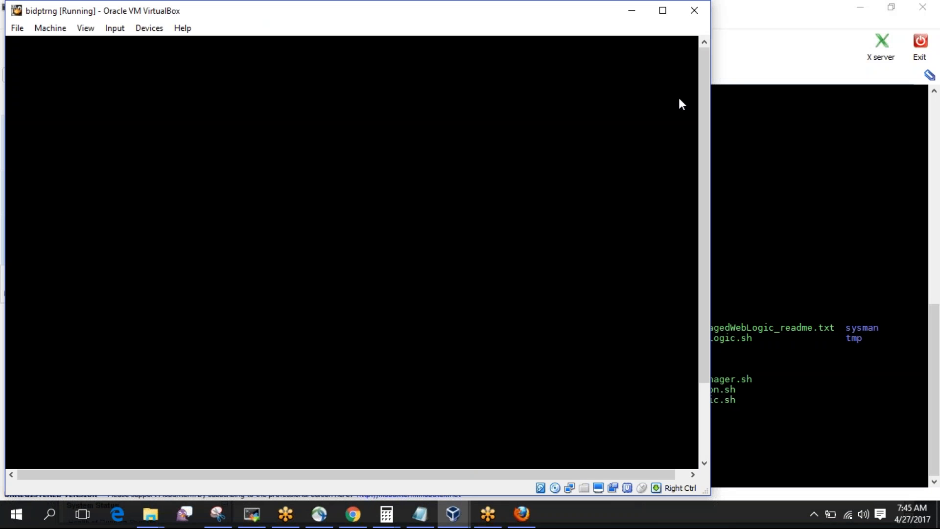
left_click(695, 12)
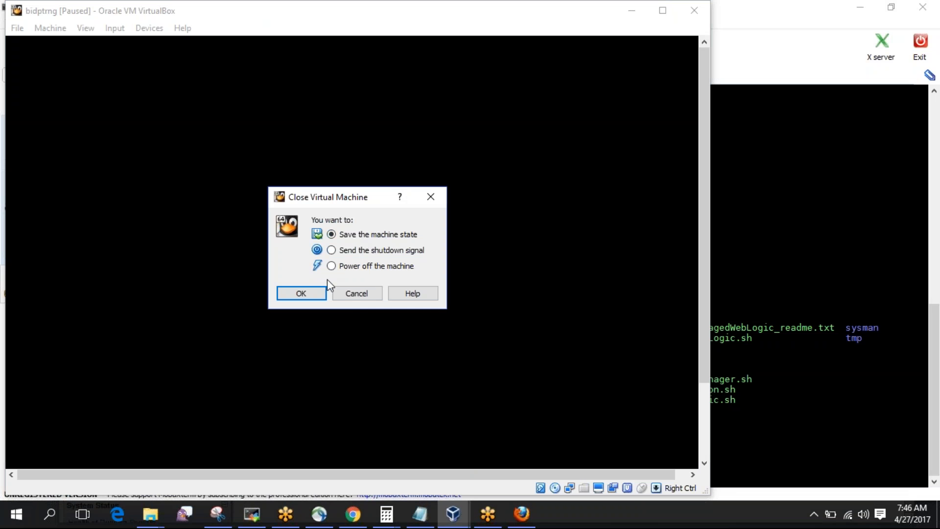
left_click(349, 296)
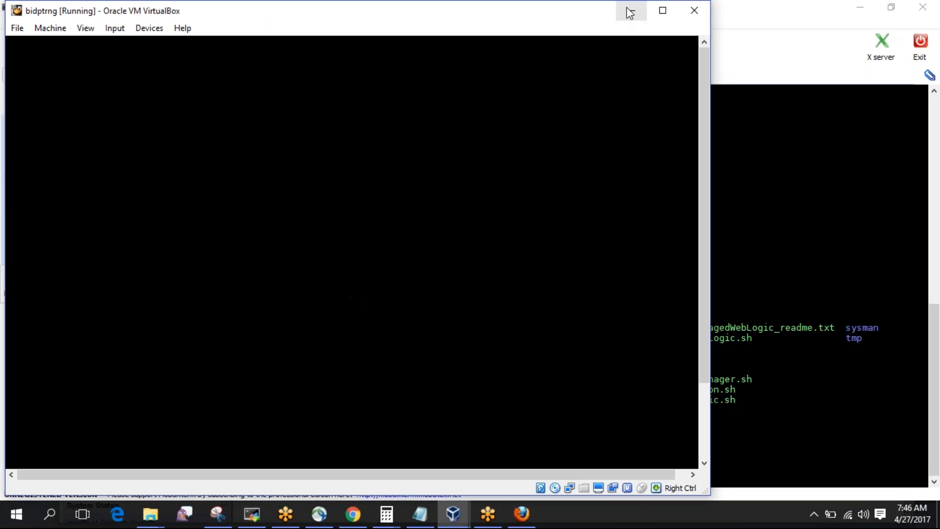
left_click(630, 11)
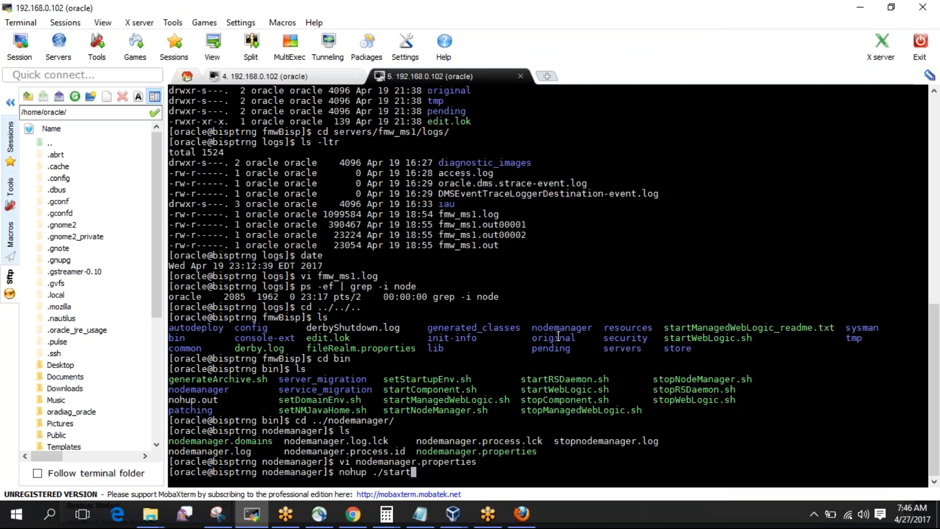
Change into the domain's bin folder and list its scripts.
key("BackSpace")
key("BackSpace")
key("BackSpace")
key("BackSpace")
key("BackSpace")
key("BackSpace")
key("BackSpace")
key("BackSpace")
key("BackSpace")
key("BackSpace")
key("BackSpace")
key("BackSpace")
key("BackSpace")
type("cd ../bin")
key("Return")
type("ls")
key("Return")
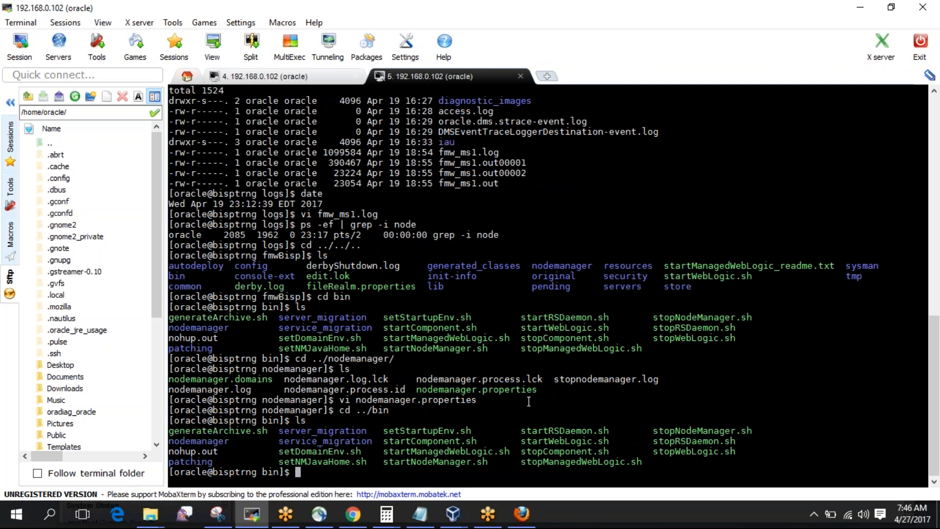
double_click(443, 461)
Launch startNodeManager.sh in the background with nohup ./startNodeManager.sh &.
type("nohup .")
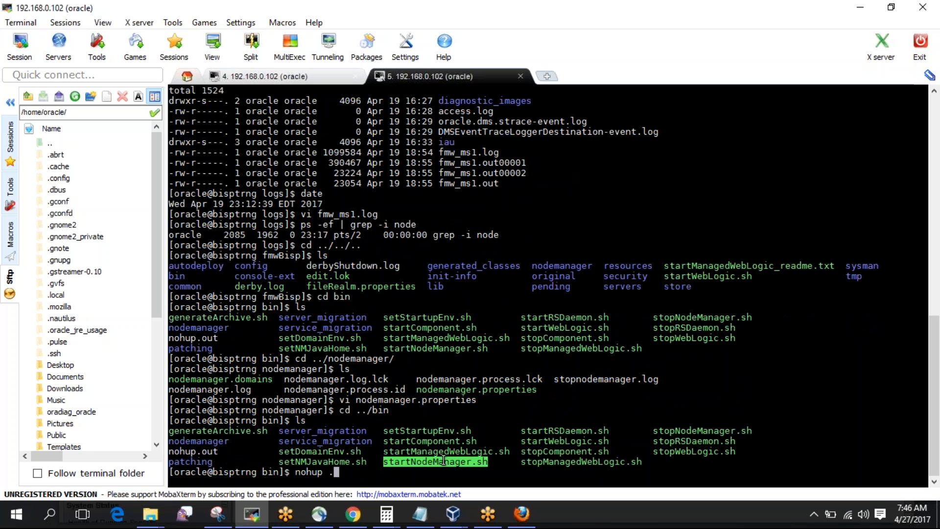
type("/startN")
key("Tab")
type("&")
key("Return")
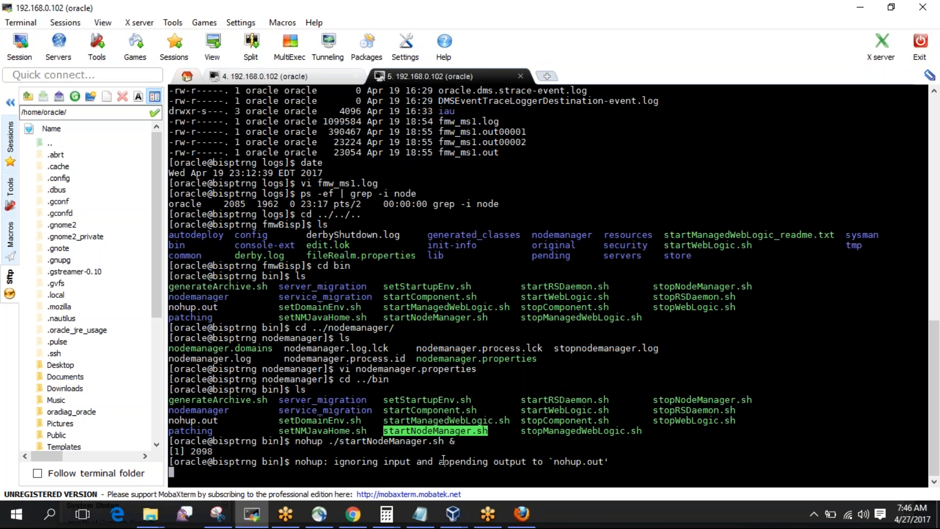
key("ctrl+c")
Follow nohup.out to confirm the Node Manager listener started on 192.168.0.102 port 5557.
type("tail -f noh")
key("Tab")
key("Return")
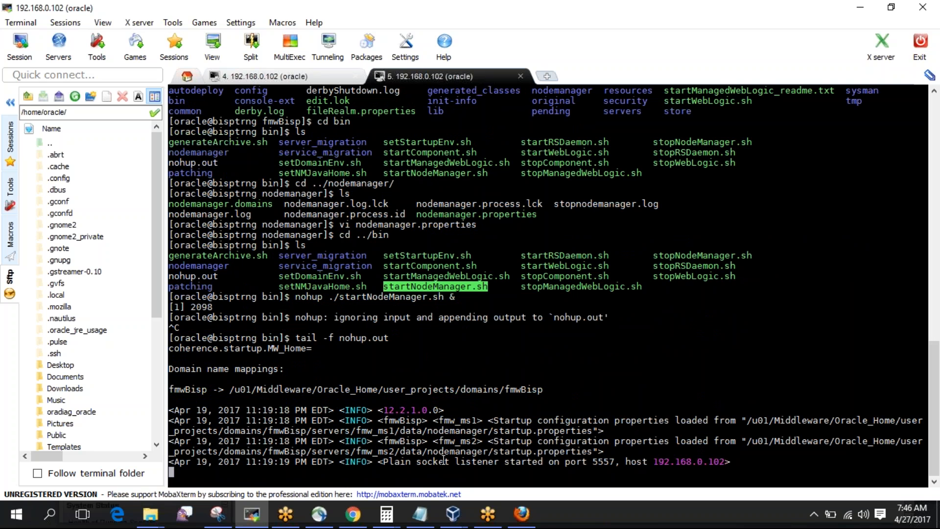
key("ctrl+c")
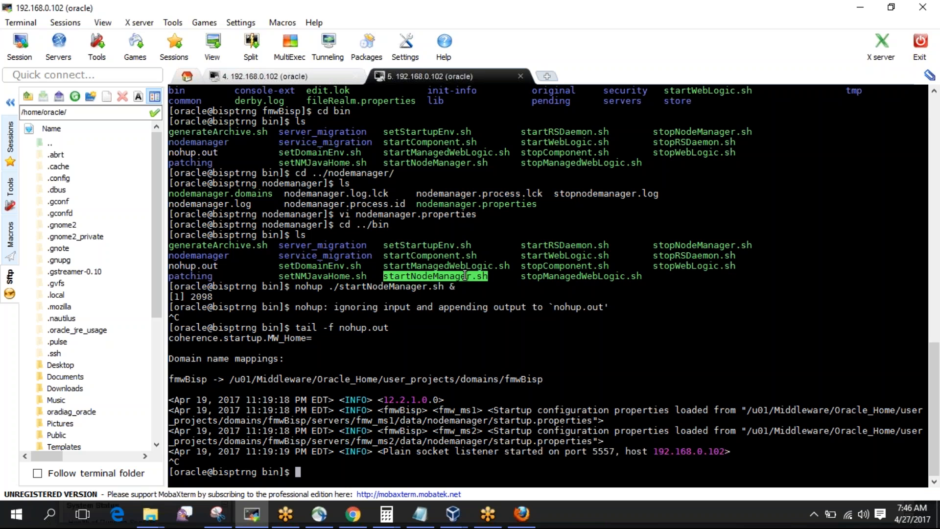
Recheck the fmw_nm1 machine page in the WebLogic console for Node Manager reachability.
left_click(523, 513)
left_click(273, 208)
left_click(331, 206)
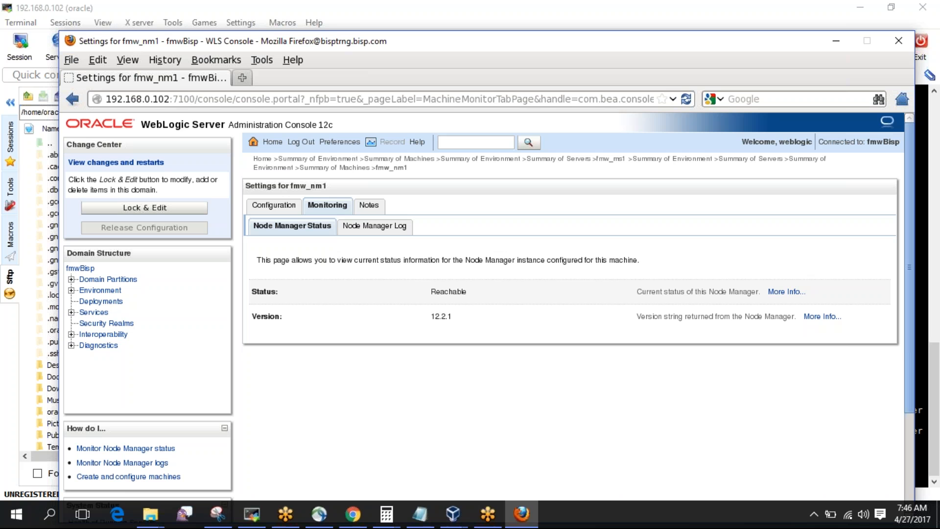
Start fmw_ms1 from the Servers Control tab, confirm it, and return to MobaXterm.
left_click(103, 290)
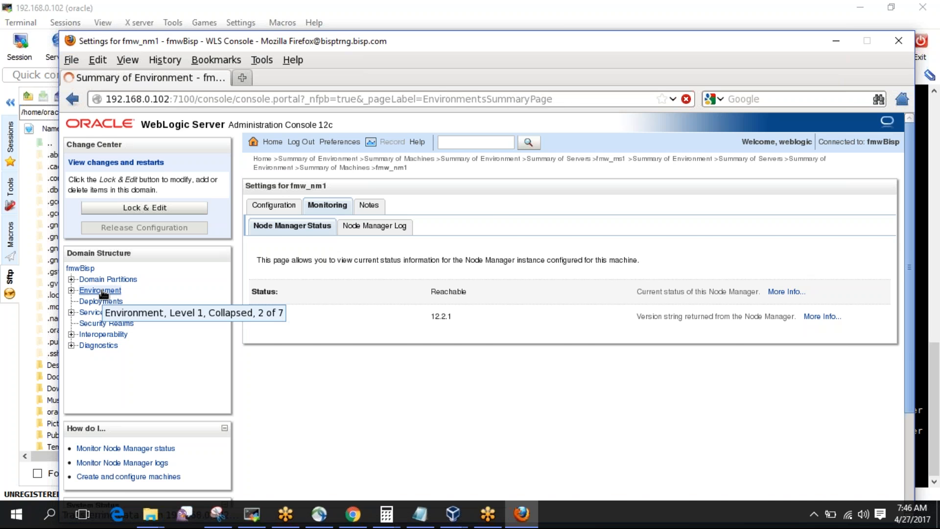
left_click(268, 283)
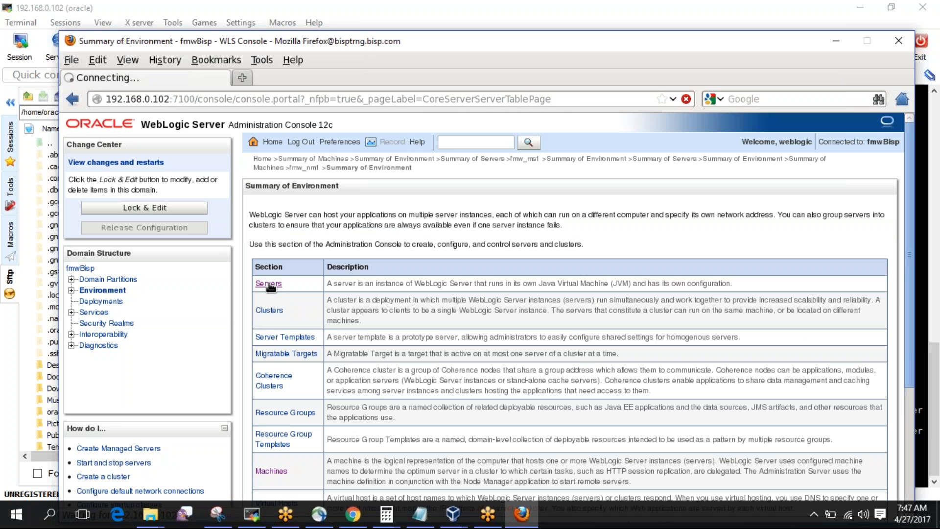
left_click(325, 205)
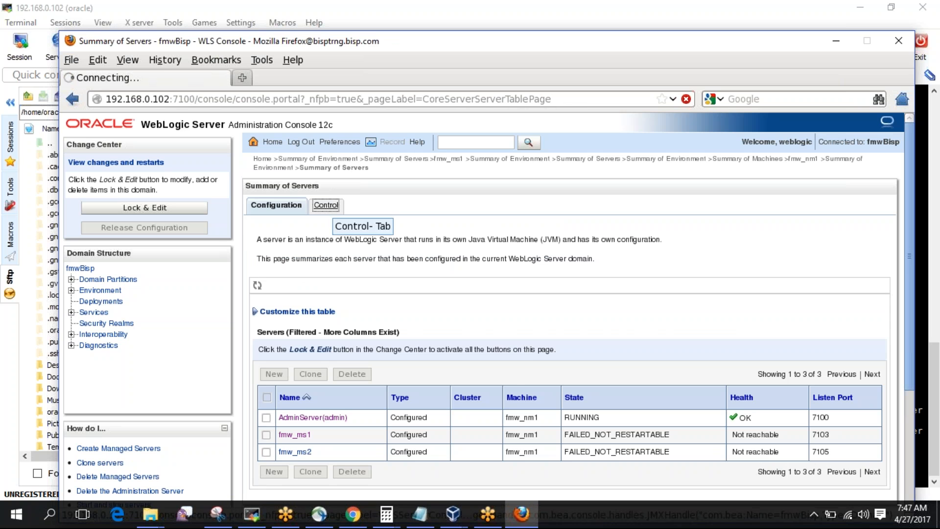
left_click(267, 404)
left_click(273, 344)
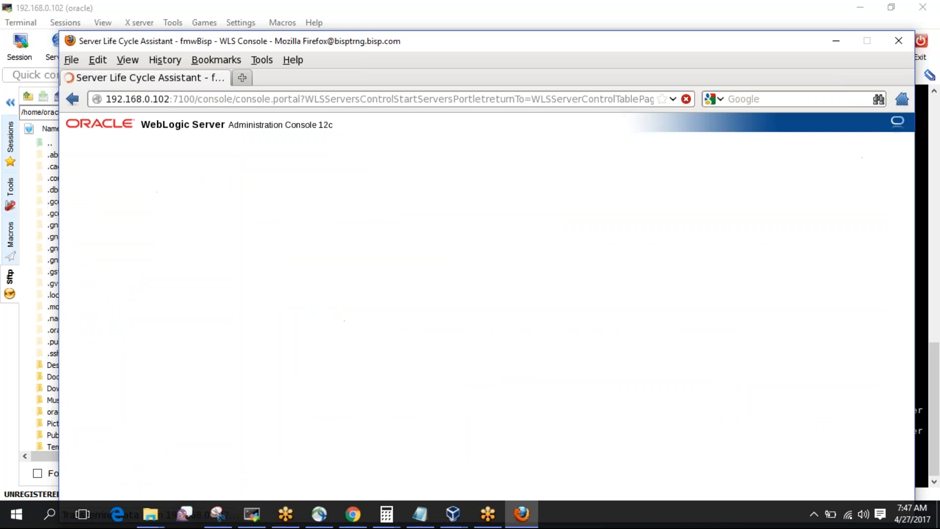
left_click(264, 295)
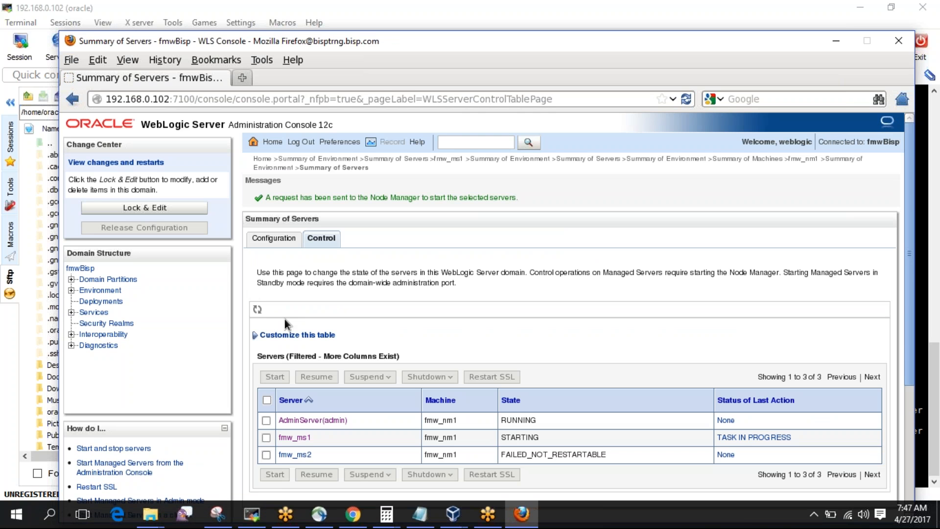
left_click(264, 513)
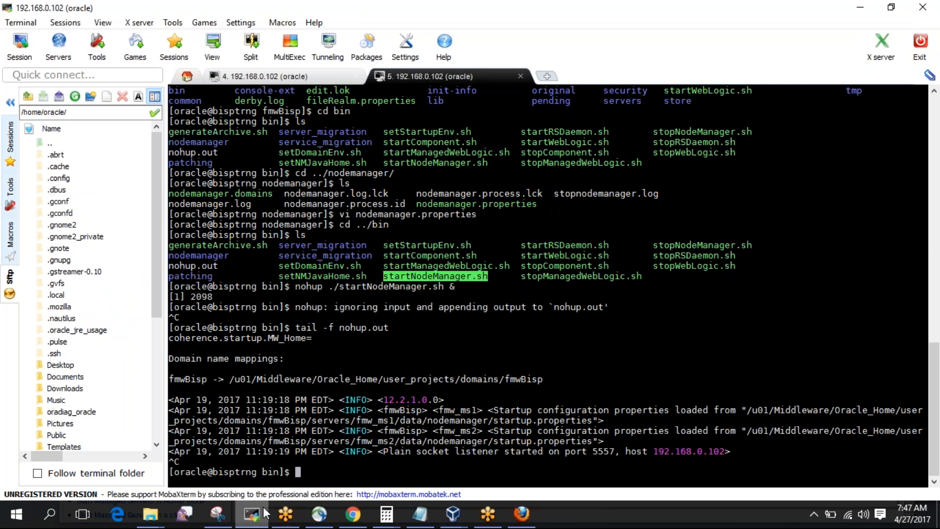
Move into servers/fmw_ms1/logs and list its files with ls -ltr.
type("cd ../ser")
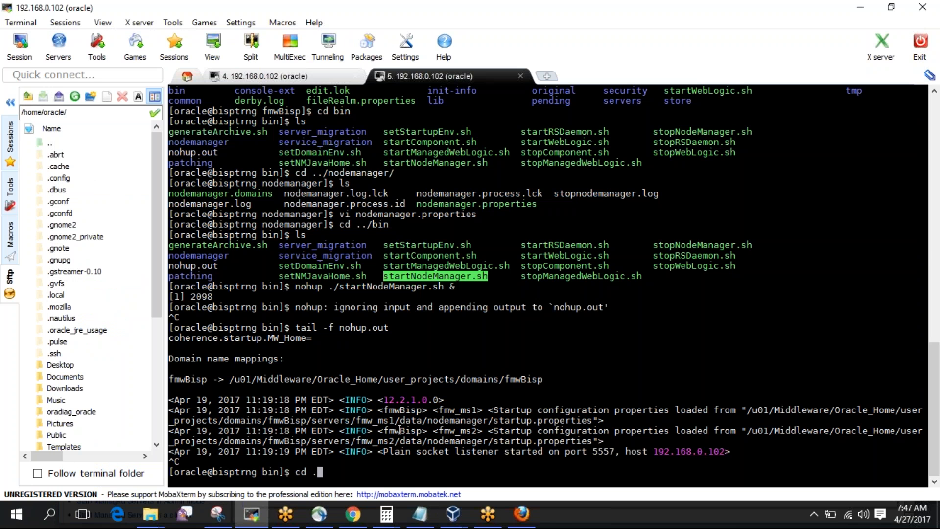
key("Tab")
type("fmw_ms1")
key("Tab")
type("l")
key("Tab")
key("Return")
type("ls 0l")
key("BackSpace")
key("BackSpace")
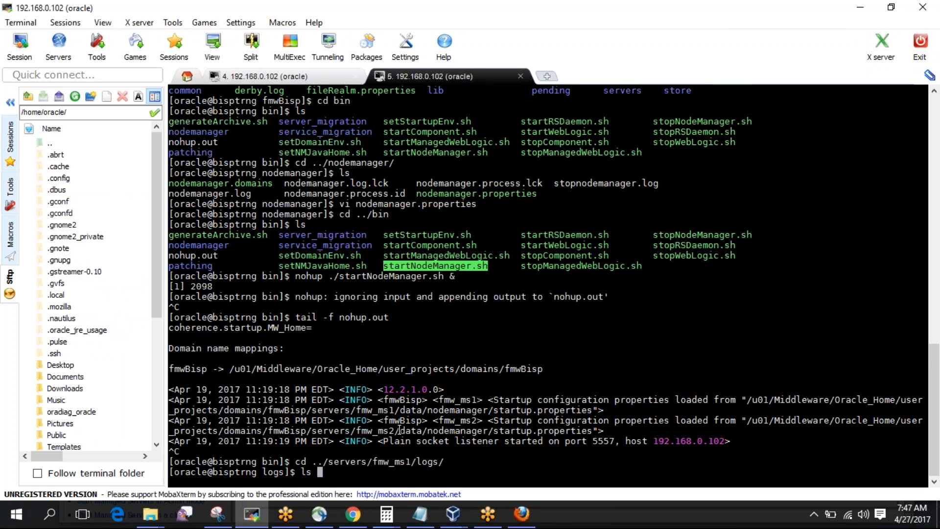
type("-ltr")
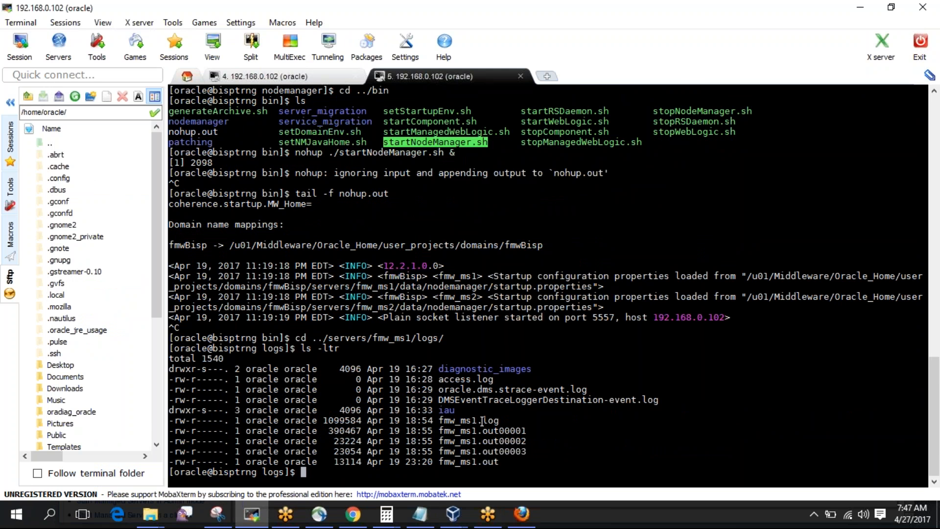
Follow fmw_ms1.out and scroll back to the ORA-12514 listener errors in the stack trace.
double_click(454, 460)
type("tail -f")
right_click(454, 458)
key("Return")
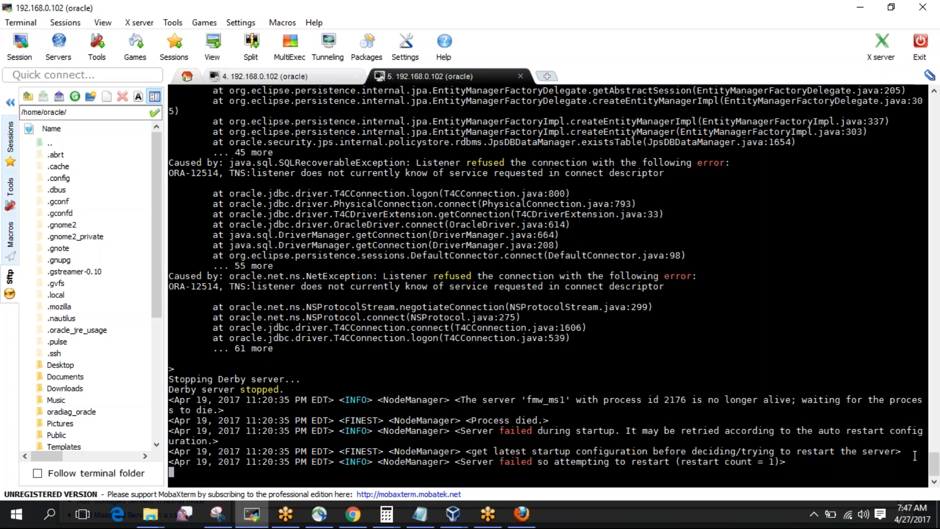
mouse_move(935, 475)
left_mouse_down()
mouse_move(937, 286)
mouse_move(937, 296)
left_mouse_up()
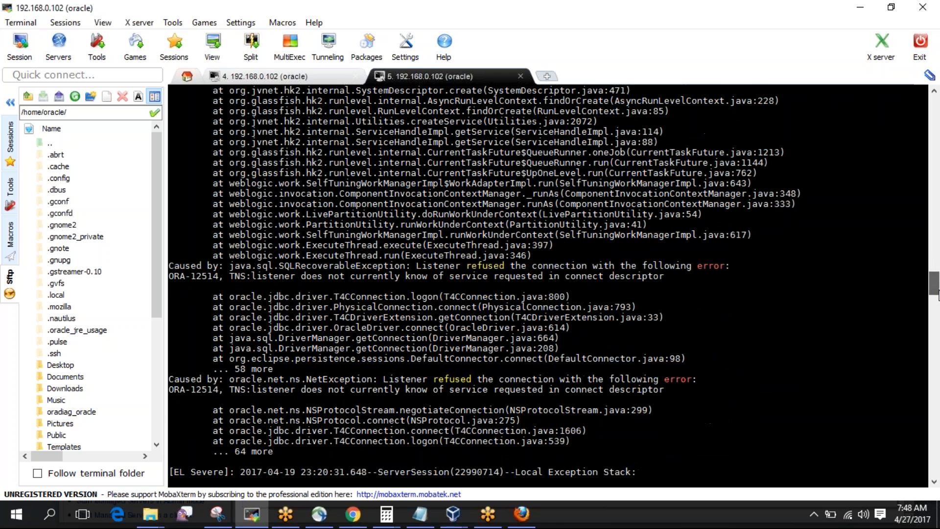
key("ctrl+c")
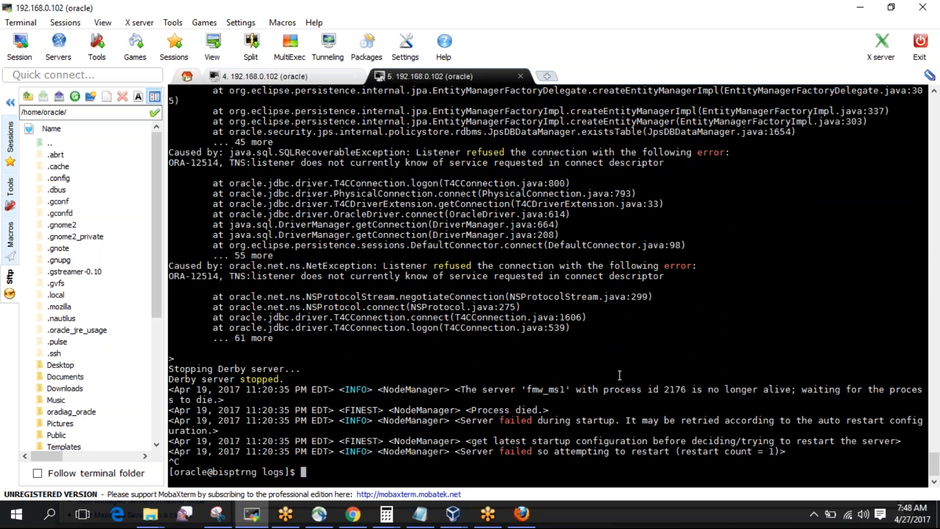
type(". oraenv")
Set ORACLE_SID to orcl with oraenv and connect with sqlplus / as sysdba.
key("Return")
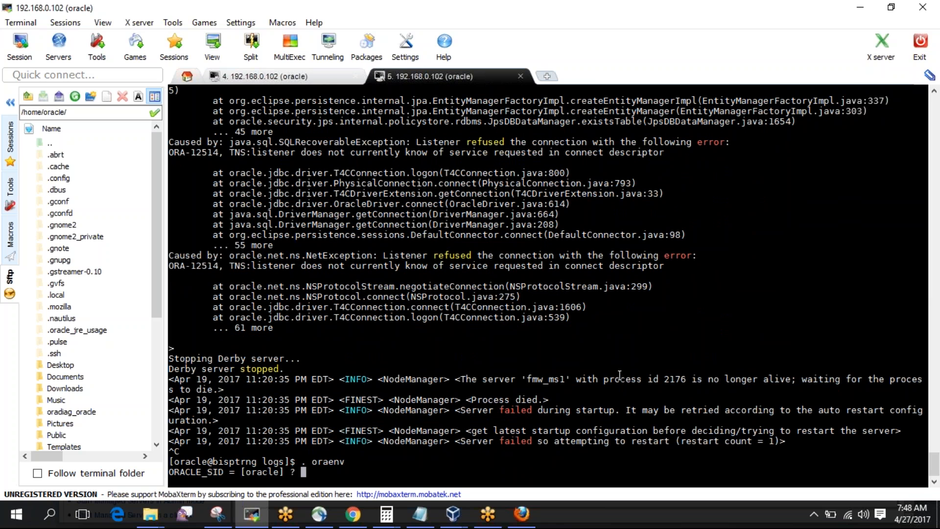
type("orcl")
key("Return")
type("sqlplus / as sy")
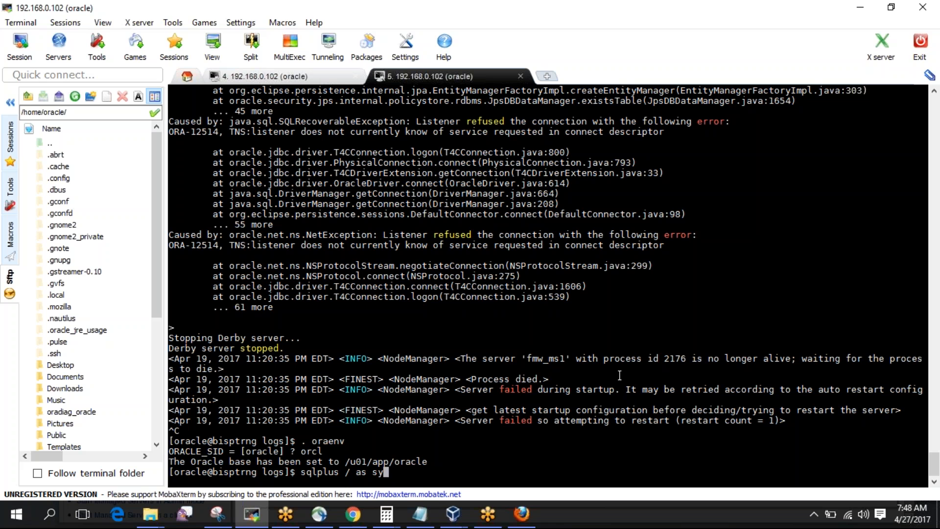
type("sdba")
key("Return")
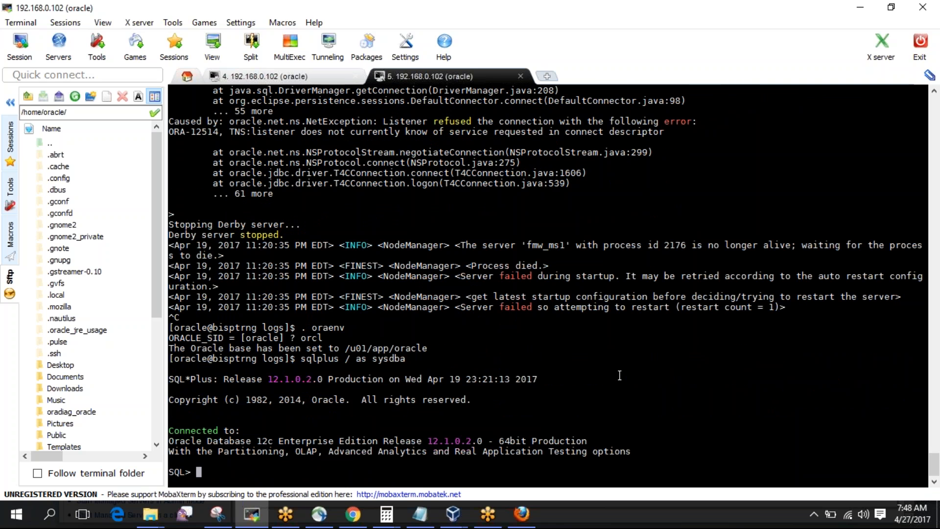
Query instance_name from v$instance to confirm orcl, exit, and verify ora_pmon_orcl is running.
type("slect")
key("BackSpace")
key("BackSpace")
key("BackSpace")
key("BackSpace")
key("BackSpace")
type("elect instance")
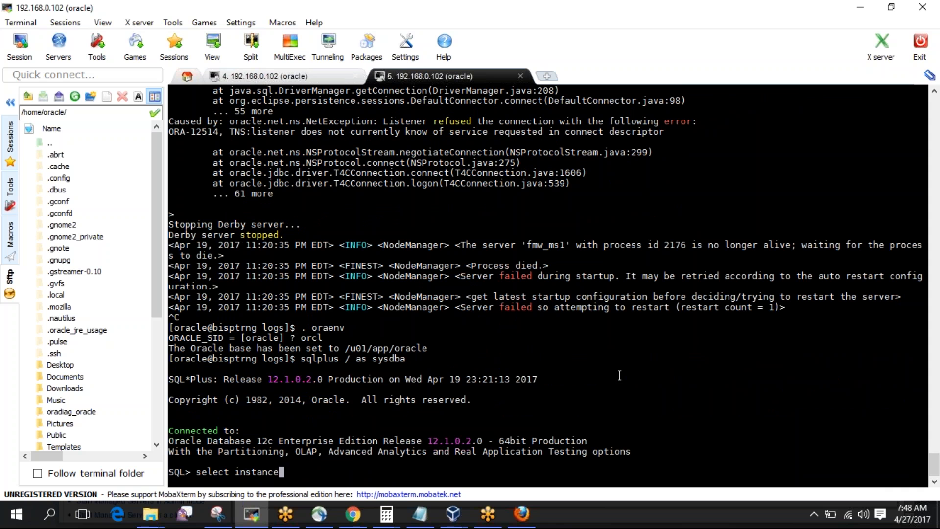
type("_name from v$inst")
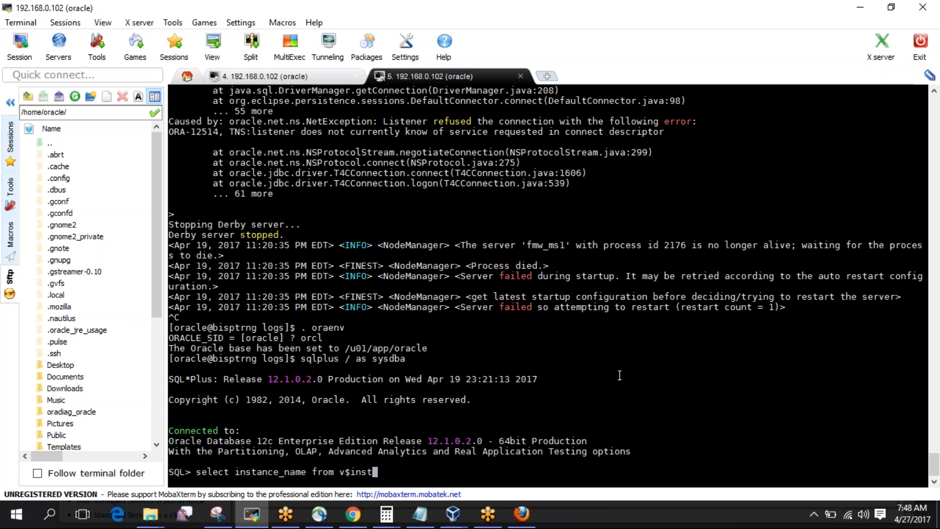
type("ance;")
key("Return")
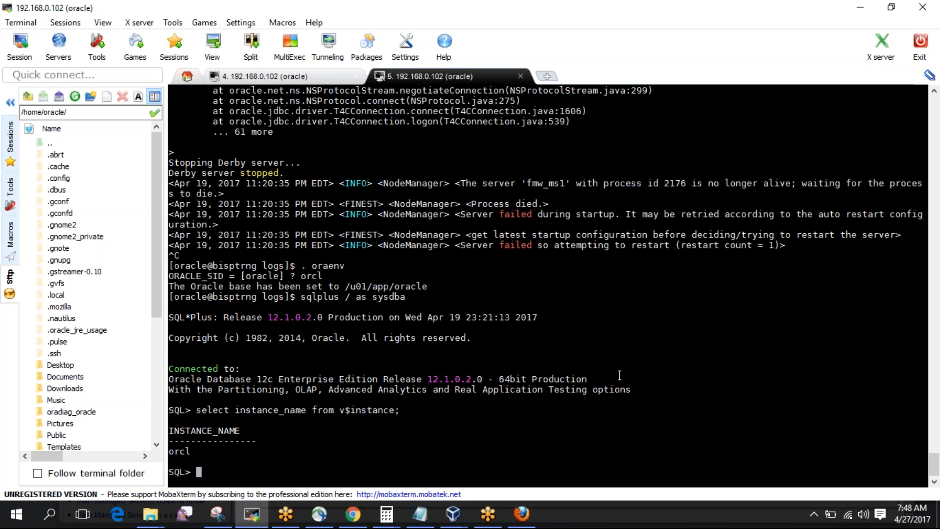
type("exit")
key("Return")
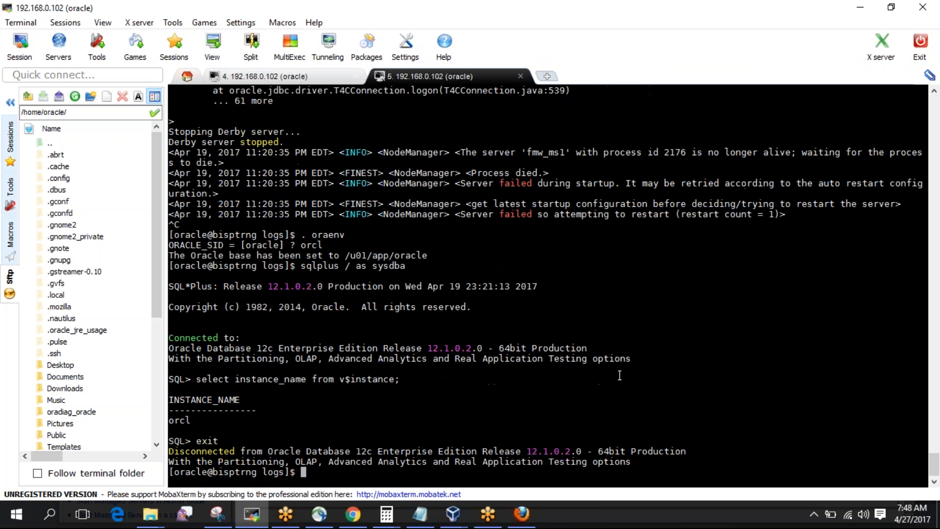
type("ps -ef | grep _pmon")
key("Return")
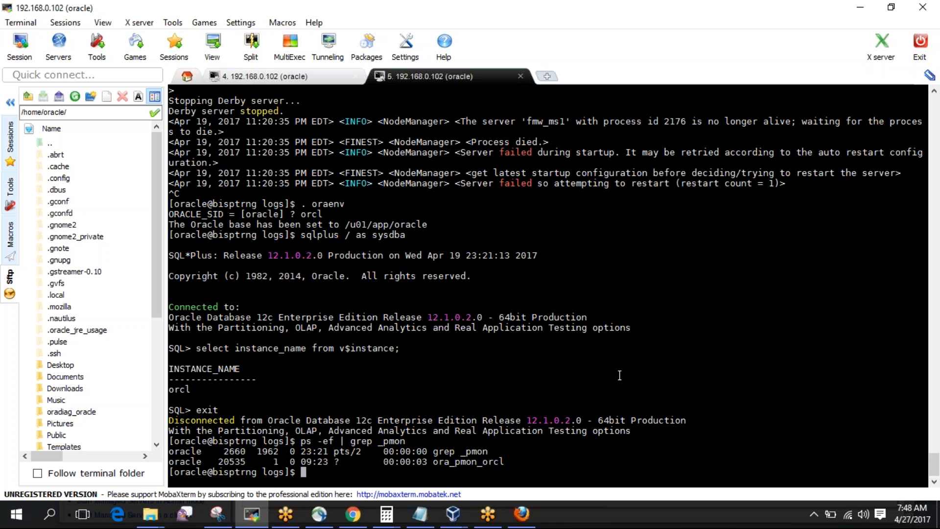
Check the listener with lsnrctl status, finding it supports no services.
type("cd ../")
key("BackSpace")
key("BackSpace")
key("BackSpace")
key("BackSpace")
key("BackSpace")
key("BackSpace")
type("lsnrct status")
key("Return")
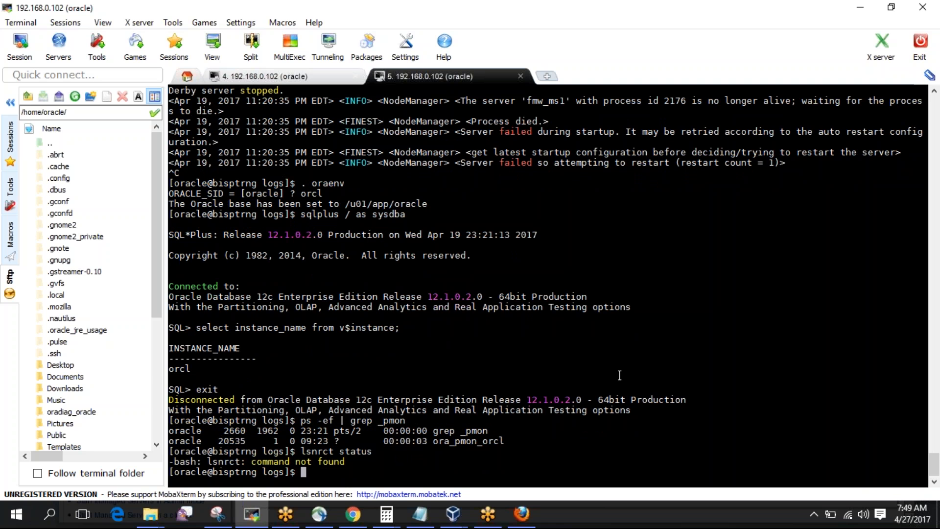
key("Up")
key("Left")
key("Left")
key("Left")
key("Left")
key("Left")
key("Left")
key("Left")
type("l")
key("Return")
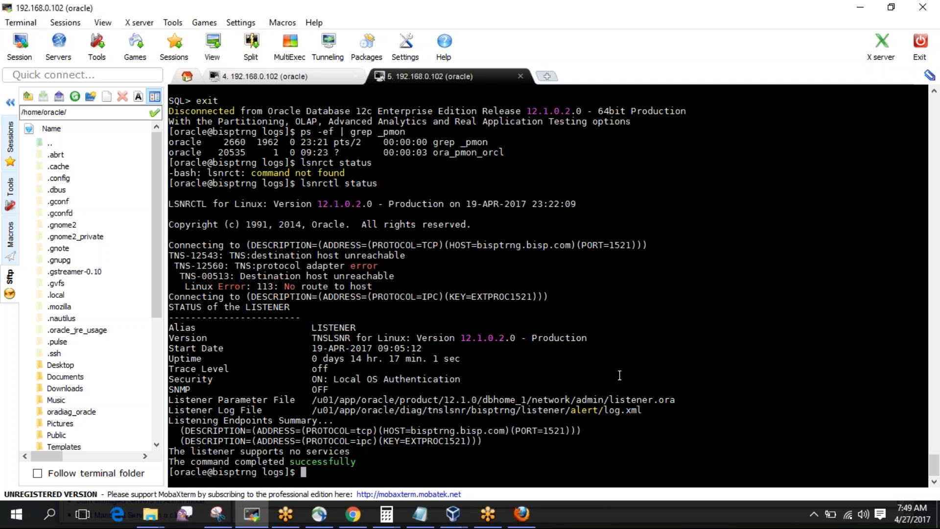
Grep /etc/hosts for bisptrng.bisp.com, finding it mapped to 192.168.0.104.
double_click(488, 428)
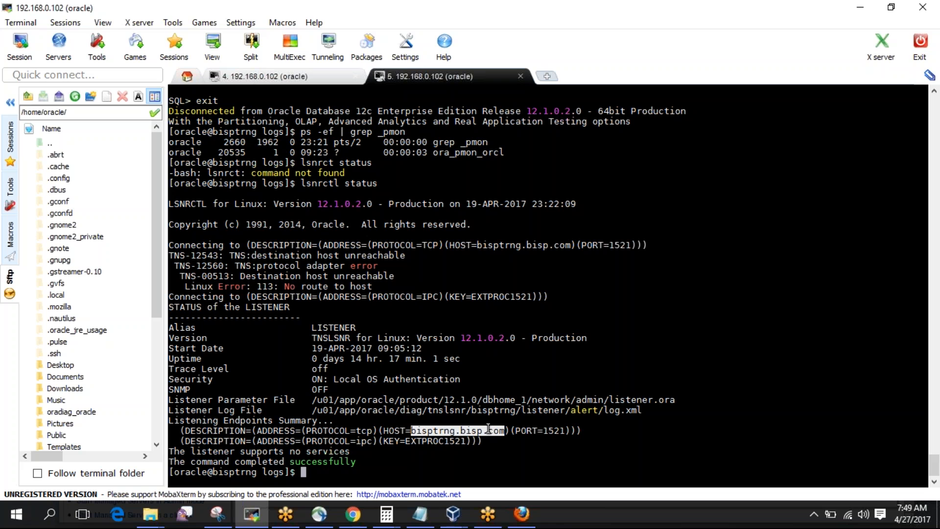
type("grep")
right_click(488, 429)
type("/etc/")
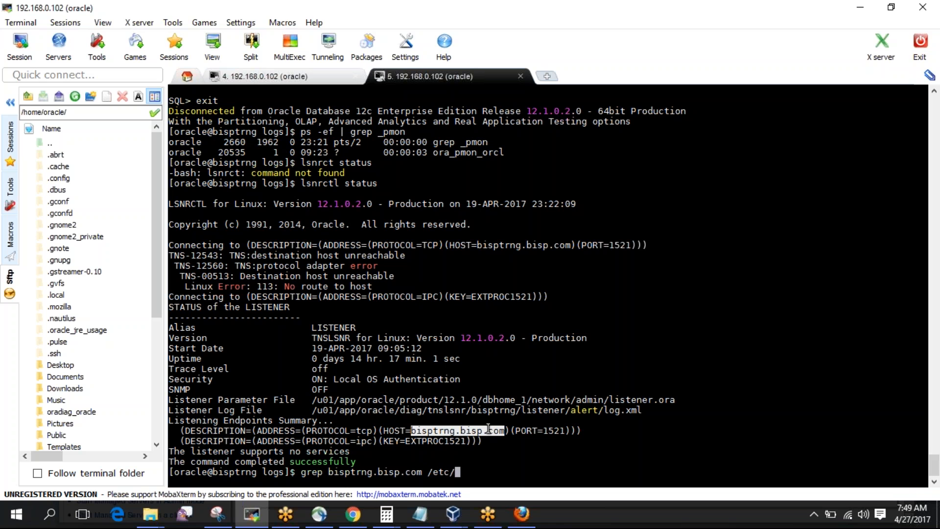
type("hosts")
key("Return")
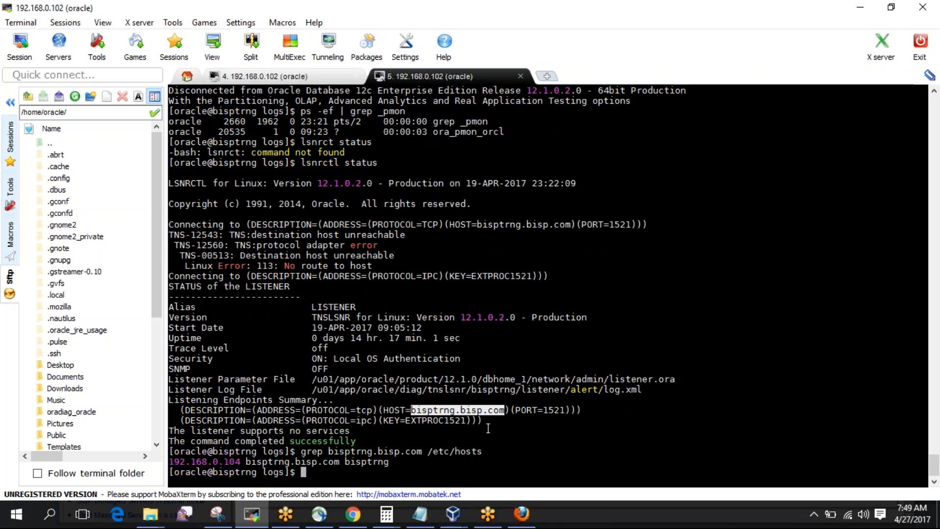
As root, change bisptrng.bisp.com in /etc/hosts from 192.168.0.104 to 192.168.0.102.
type("su -")
key("Return")
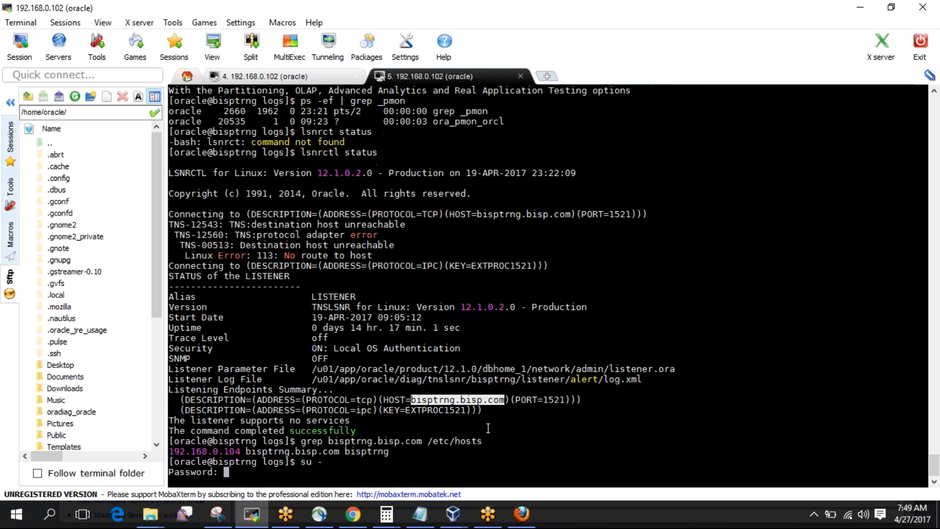
key("Return")
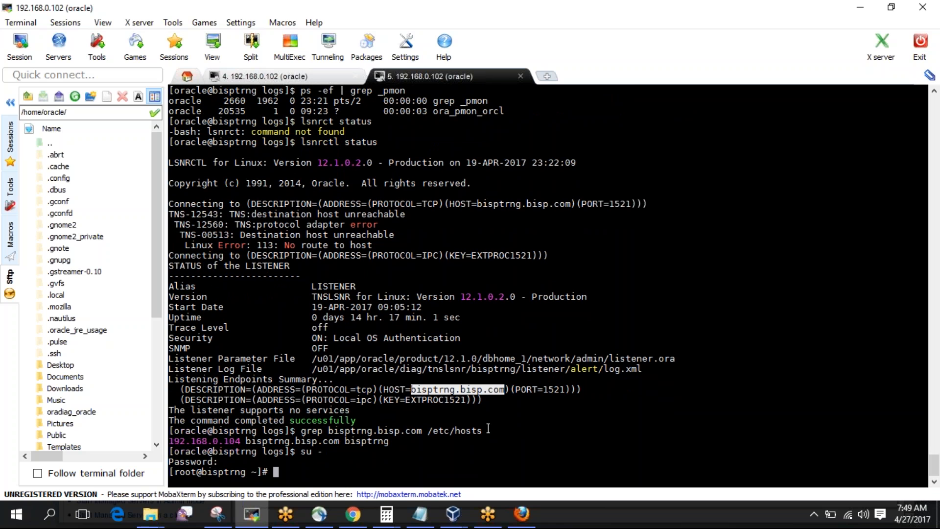
type("vi /etc/hosts")
key("Return")
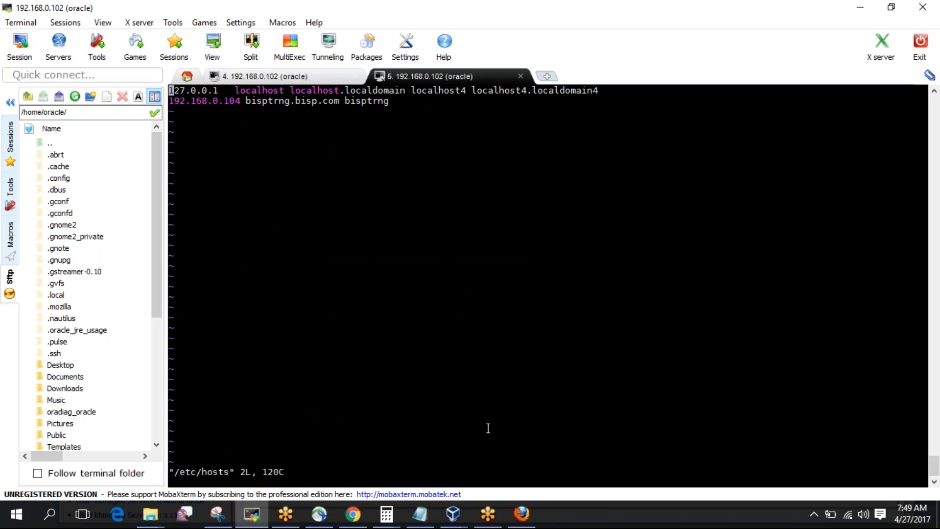
key("Down")
key("Right")
key("Right")
key("Right")
key("Right")
key("Right")
key("Right")
key("Right")
key("Right")
key("Right")
key("Right")
key("Right")
key("Right")
type("r2:wq")
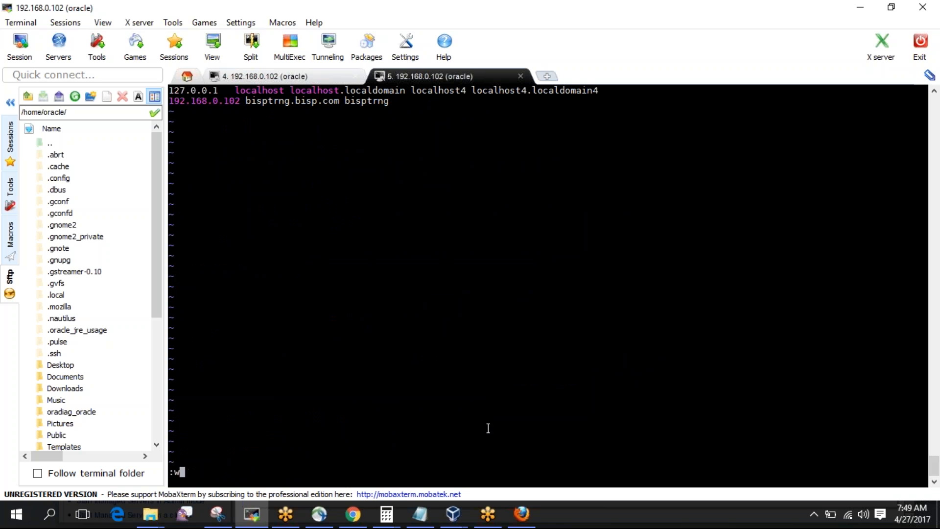
key("Return")
Change into the AdminServer directory and leave the root shell.
key("Up")
key("Up")
key("Up")
key("Up")
key("Up")
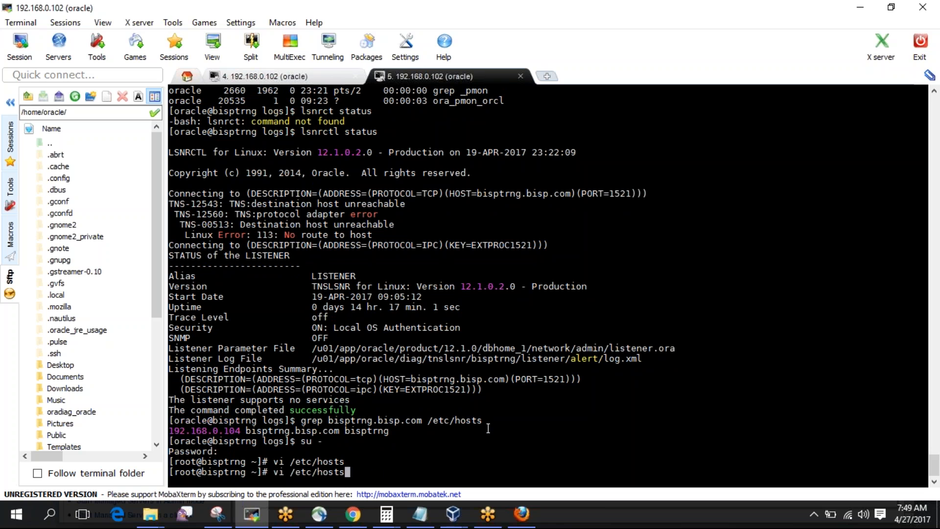
key("Up")
key("Up")
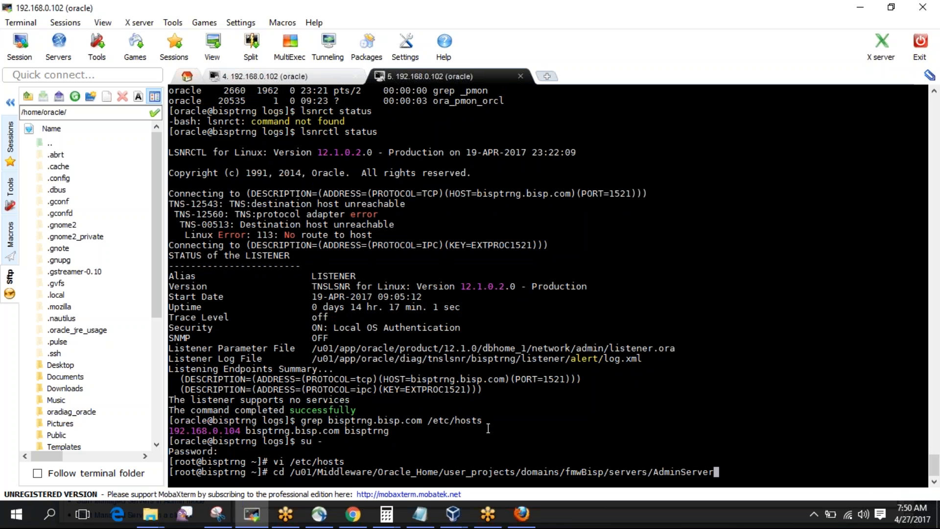
key("Return")
key("ctrl+d")
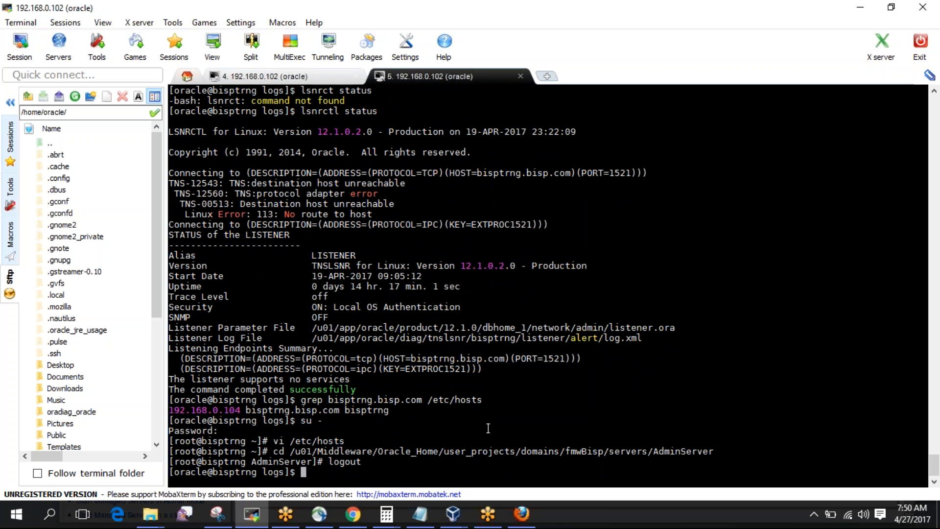
Recheck the listener status and attempt lsnrctl restart.
key("Up")
key("Up")
key("Up")
key("Return")
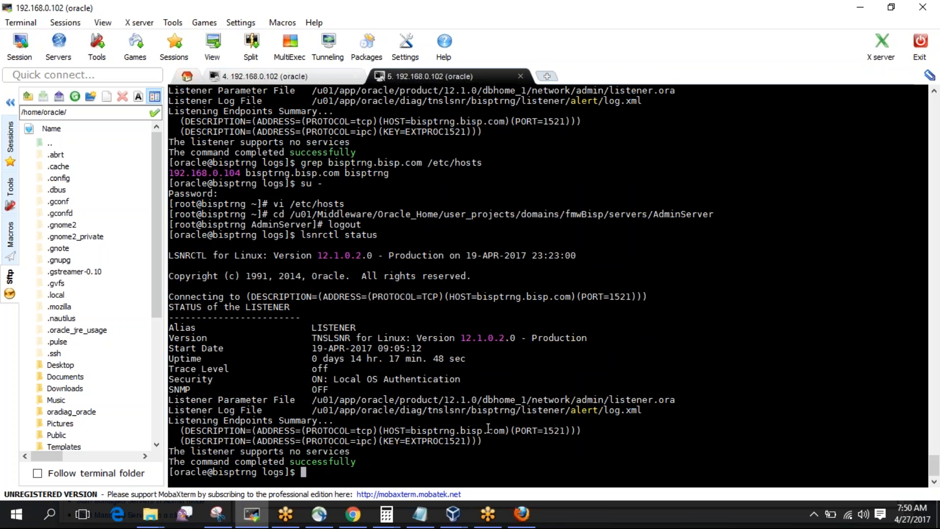
key("Up")
key("BackSpace")
key("BackSpace")
key("BackSpace")
key("BackSpace")
key("BackSpace")
key("BackSpace")
type("restart")
key("Return")
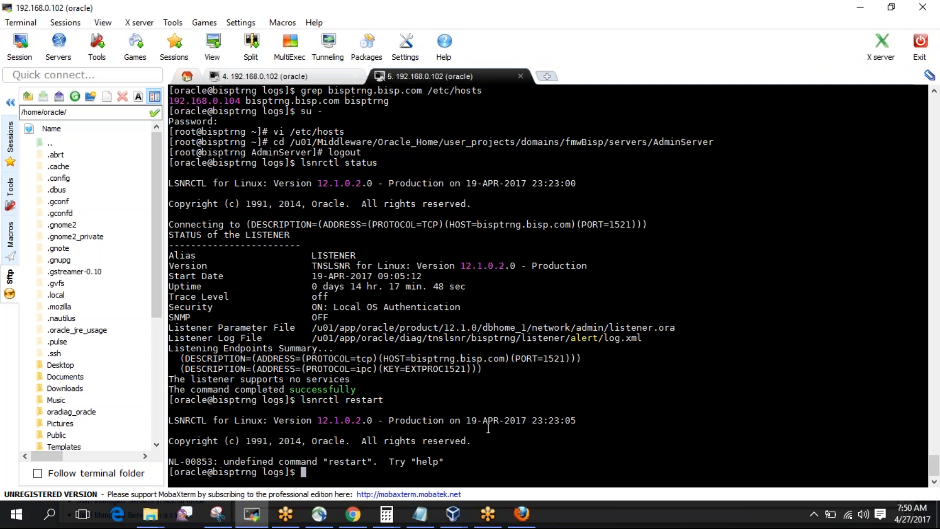
Restart the listener with lsnrctl stop followed by lsnrctl start.
key("Up")
key("BackSpace")
key("BackSpace")
key("BackSpace")
key("BackSpace")
key("BackSpace")
key("BackSpace")
key("BackSpace")
type("stop")
key("Return")
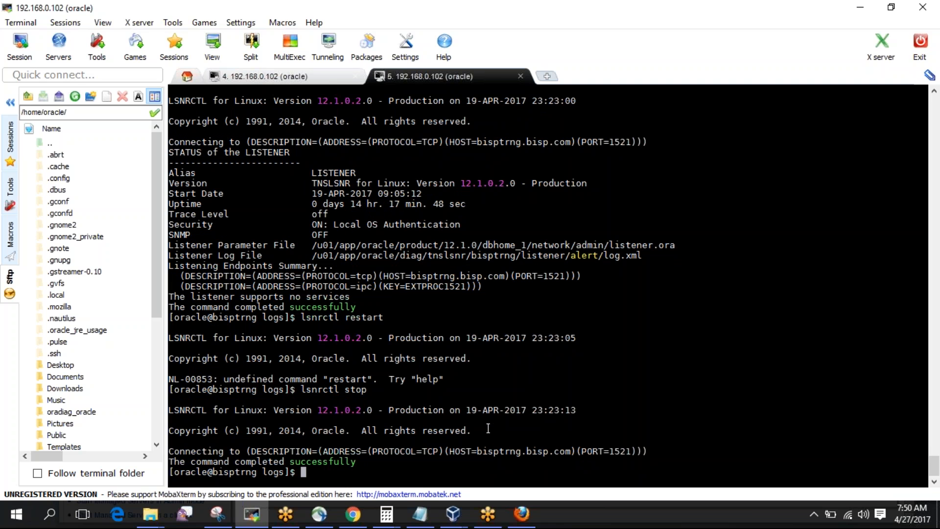
key("Up")
key("BackSpace")
key("BackSpace")
type("art")
key("Return")
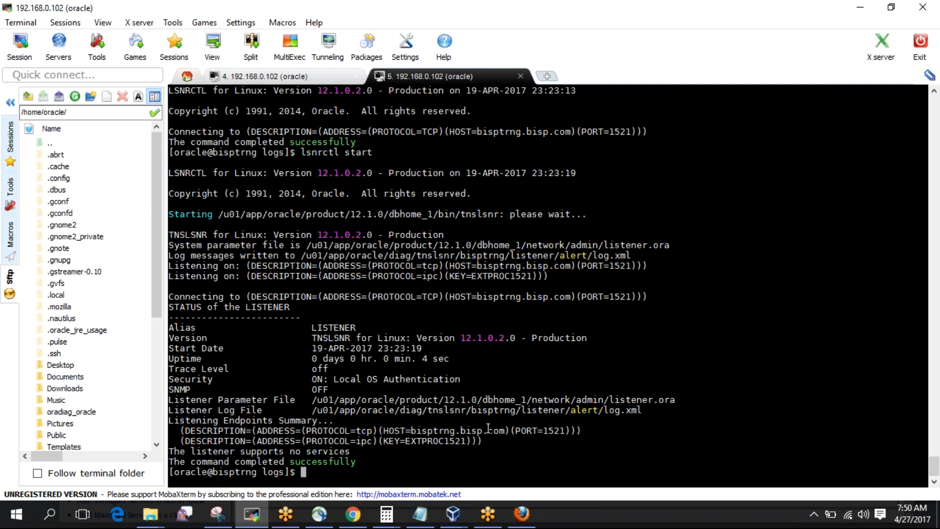
Confirm with netstat -anp | grep 1521 that tnslsnr listens with established oracleorcl connections.
type("netstat -anp | grep 1521")
key("Return")
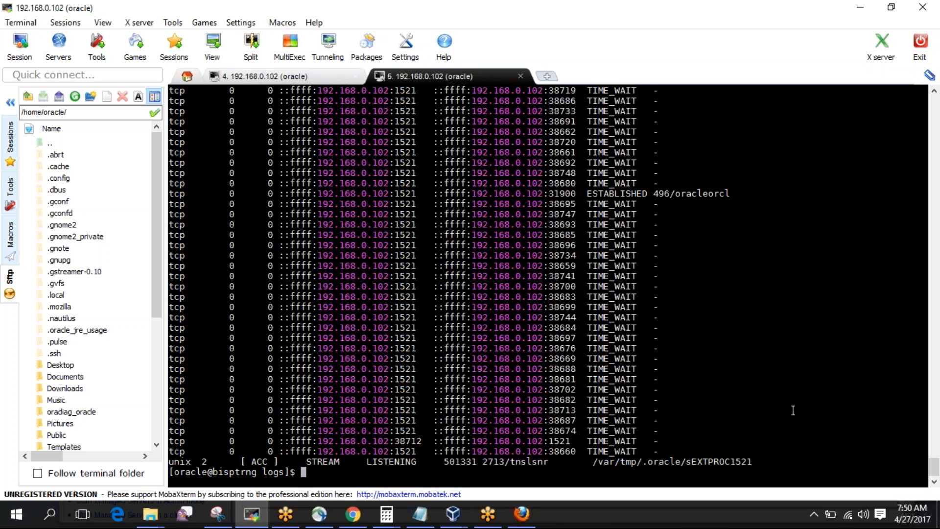
mouse_move(934, 477)
left_mouse_down()
mouse_move(935, 460)
mouse_move(934, 474)
left_mouse_up()
Bring the WebLogic console forward in Firefox and open the servers Control view.
left_click(353, 513)
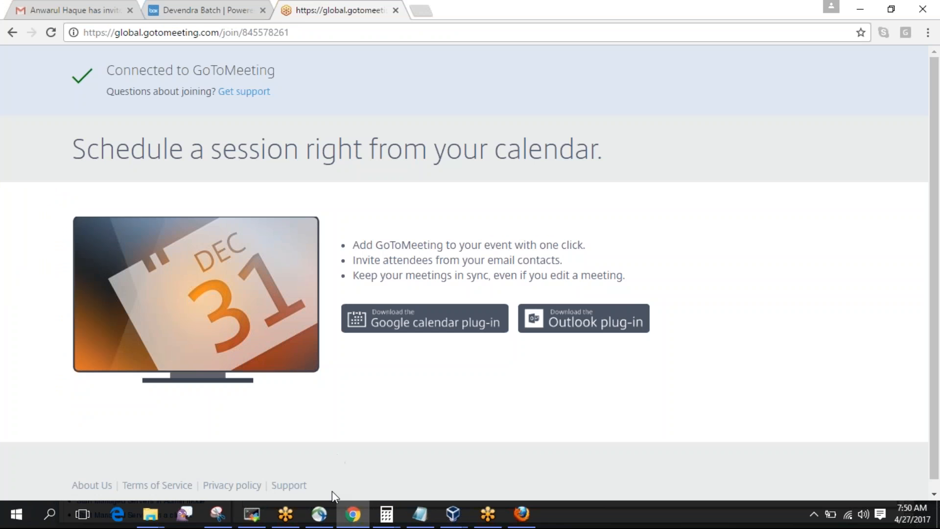
left_click(353, 513)
left_click(527, 521)
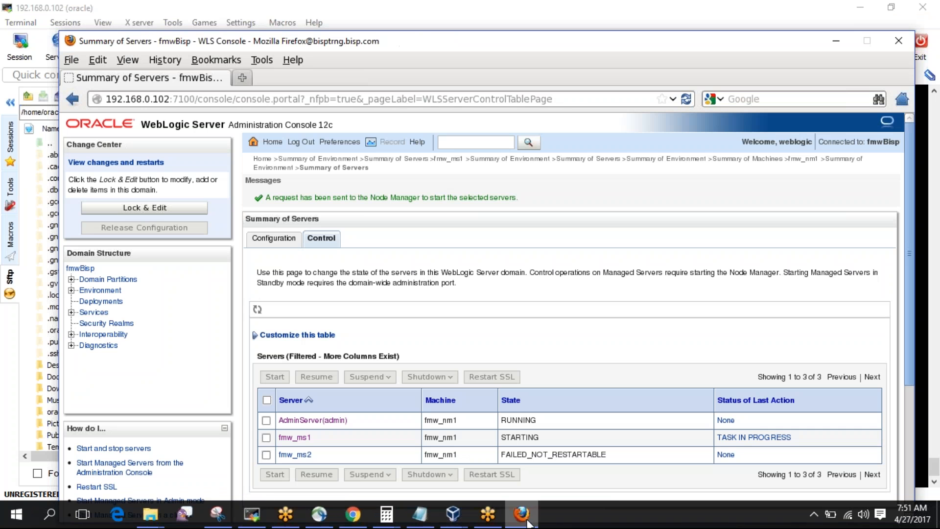
left_click(287, 240)
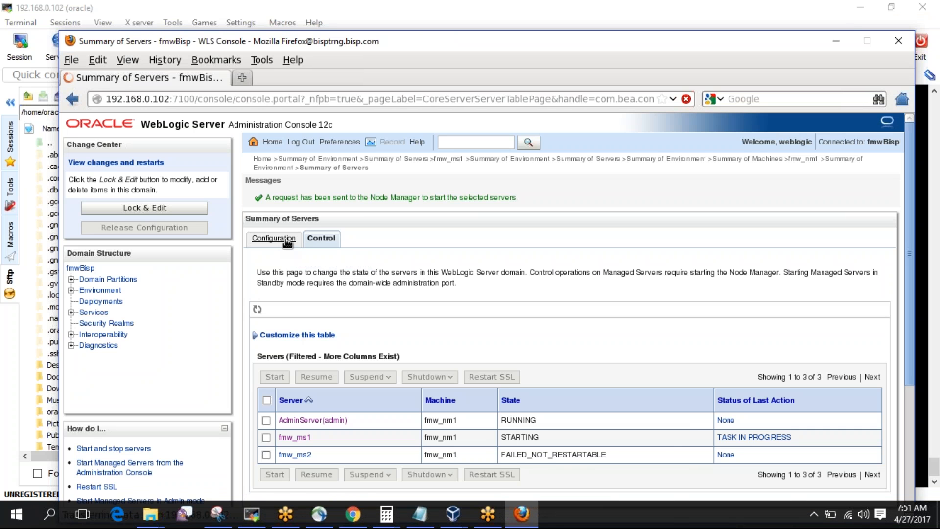
left_click(326, 207)
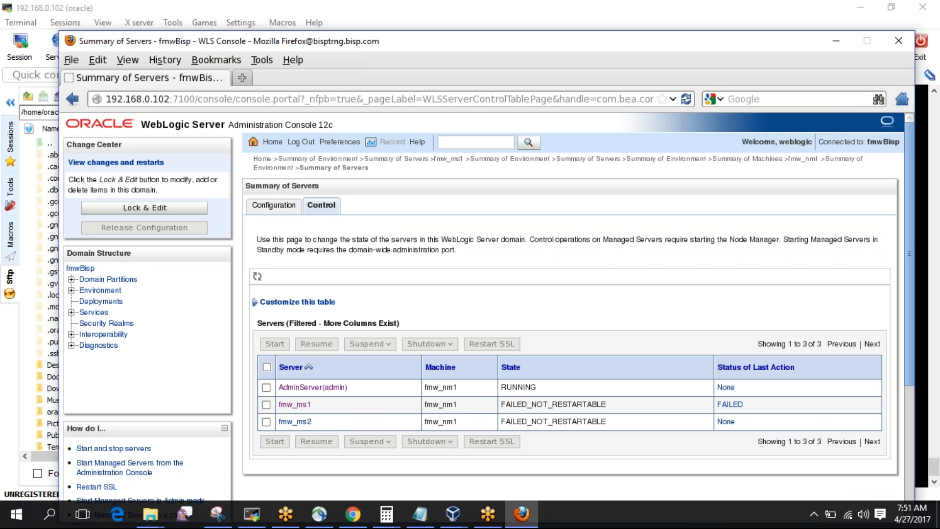
Start fmw_ms1 and confirm so it shows STARTING, then return to MobaXterm.
left_click(269, 405)
left_click(269, 345)
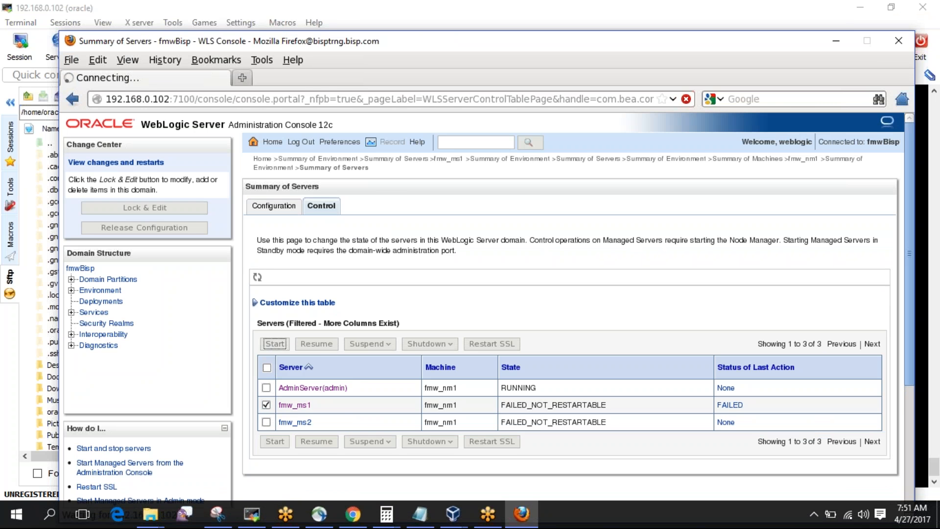
left_click(263, 295)
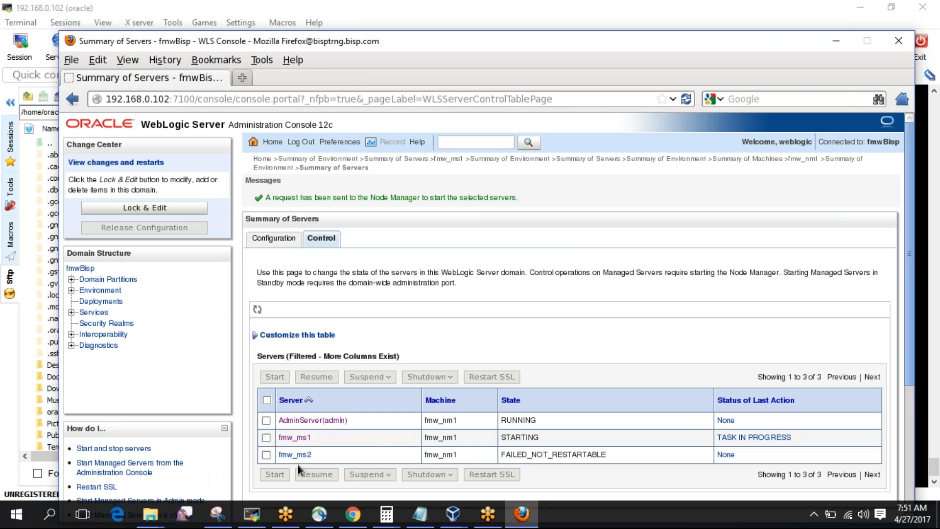
left_click(252, 513)
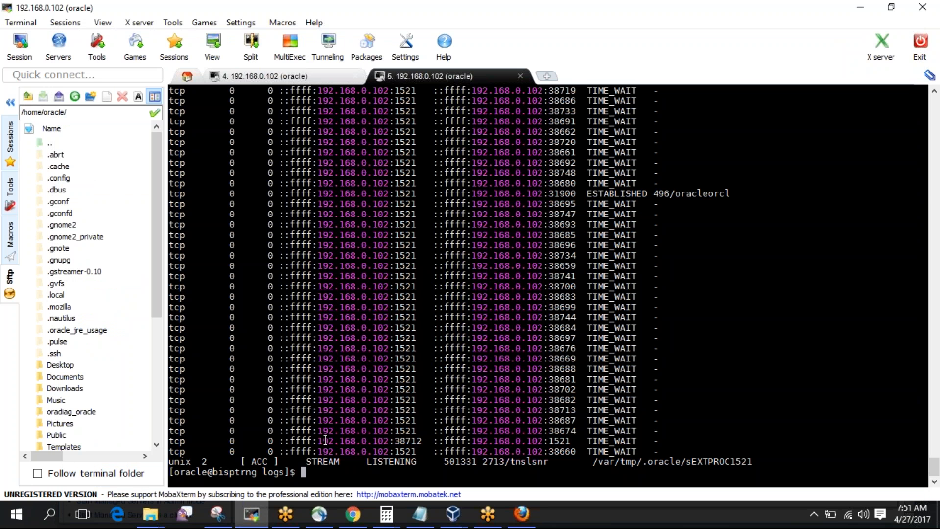
List the log directory with ls -ltr and follow fmw_ms1.out live with tail -f.
type("ls -ltr")
key("Return")
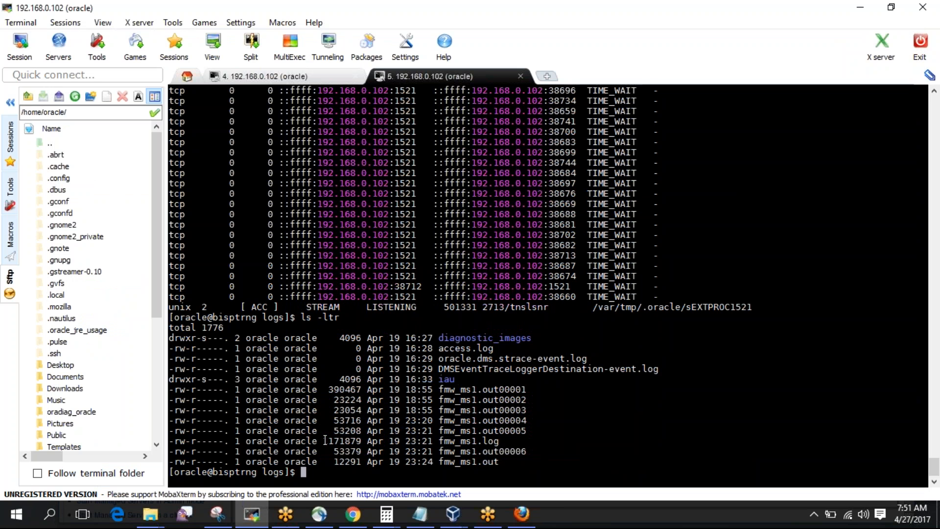
type("tail -f")
double_click(469, 458)
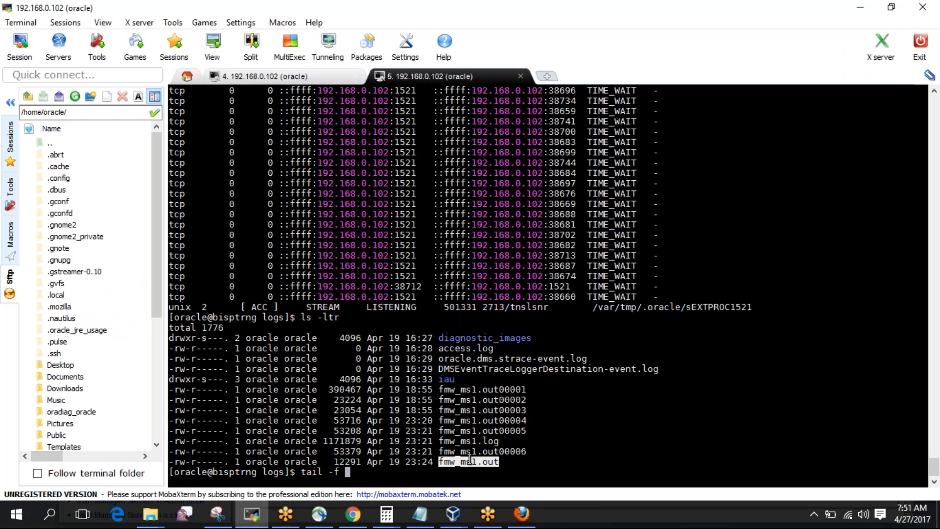
right_click(469, 458)
key("Return")
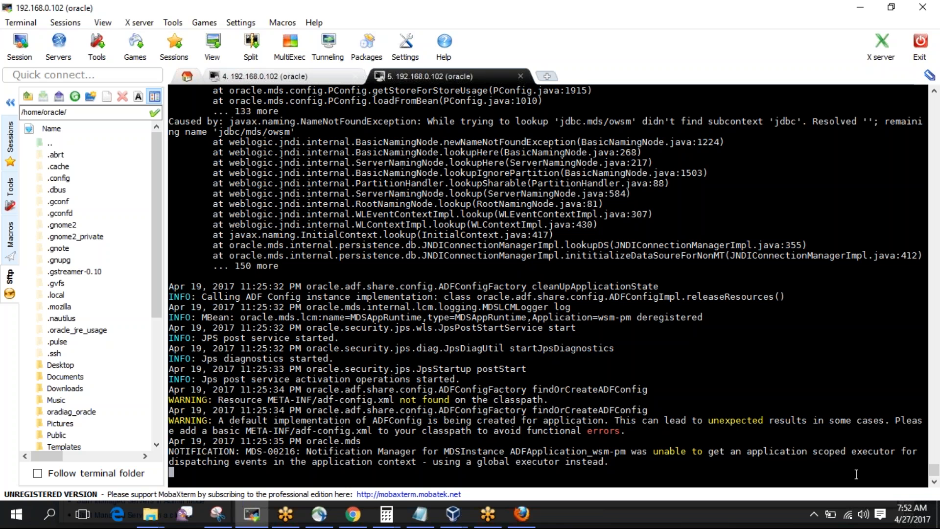
Scroll through the SEVERE wsm-pm exceptions in the log, then bring the WebLogic console forward.
left_click_drag(935, 474, 935, 470)
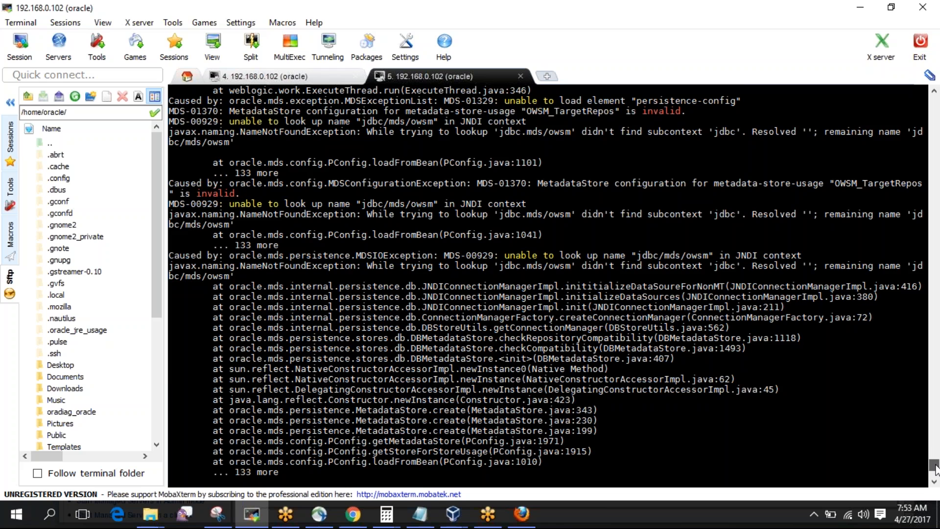
left_click_drag(934, 469, 935, 480)
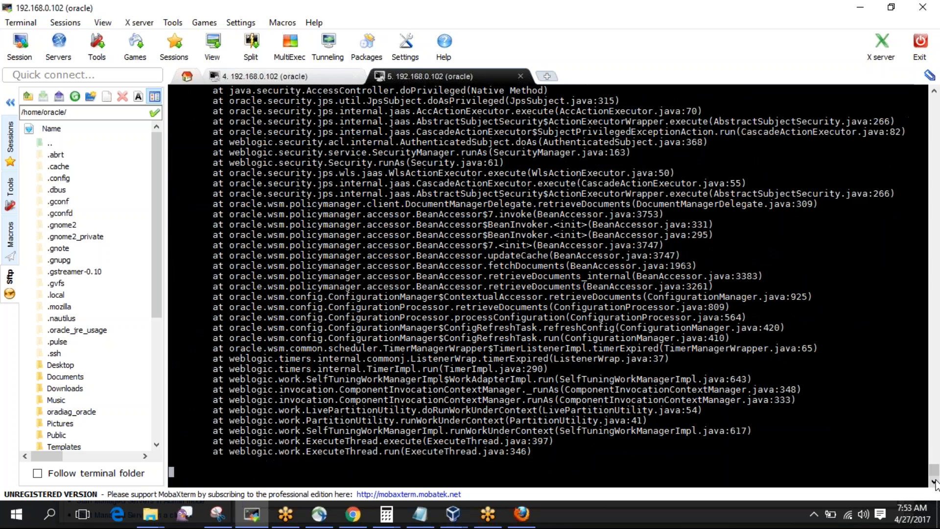
left_click_drag(935, 477, 935, 474)
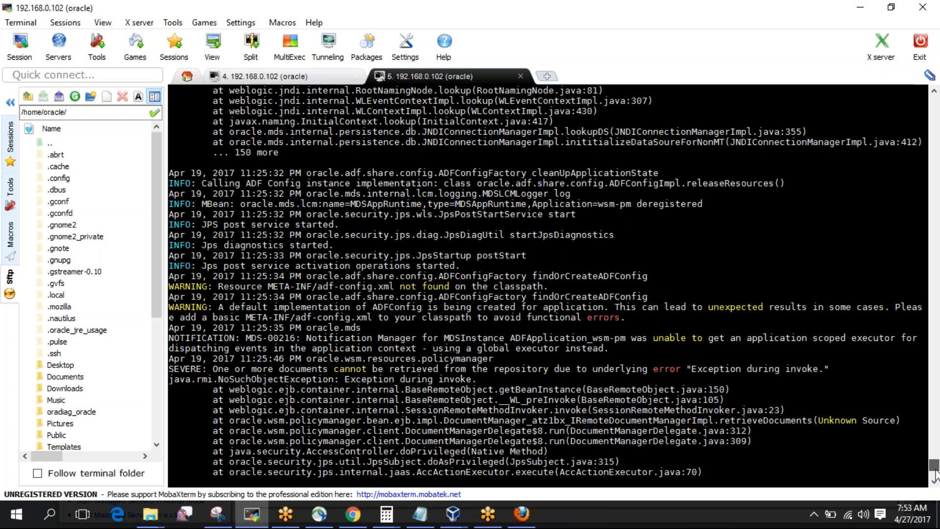
left_click_drag(935, 475, 935, 484)
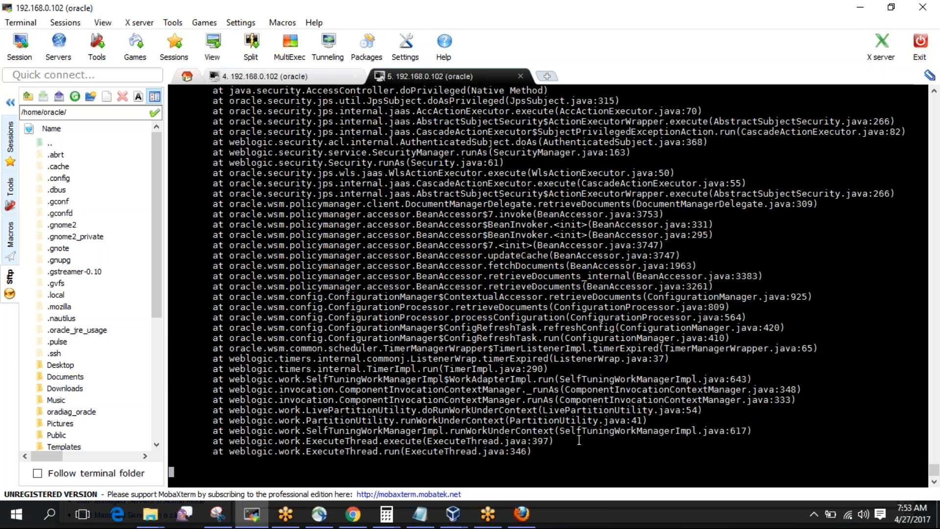
left_click(524, 513)
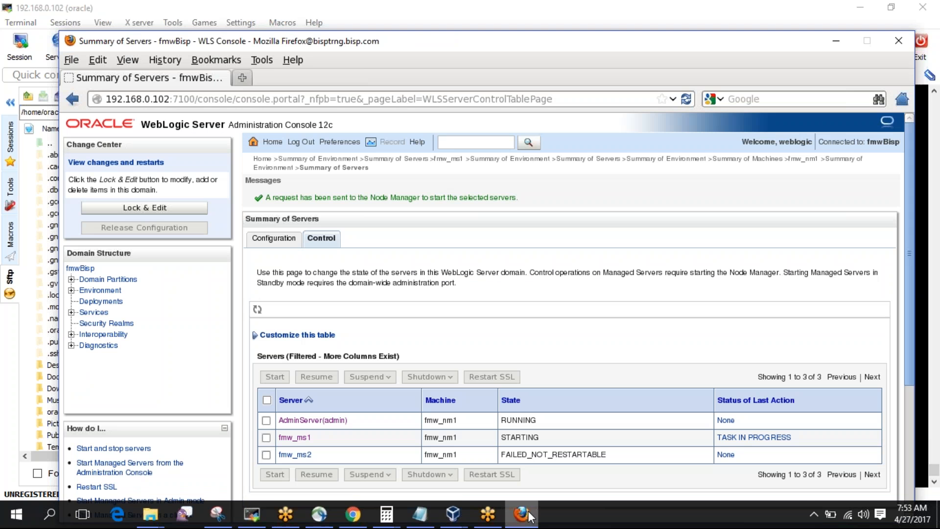
Force Shutdown Now on fmw_ms1 from the servers Control tab and confirm.
left_click(285, 244)
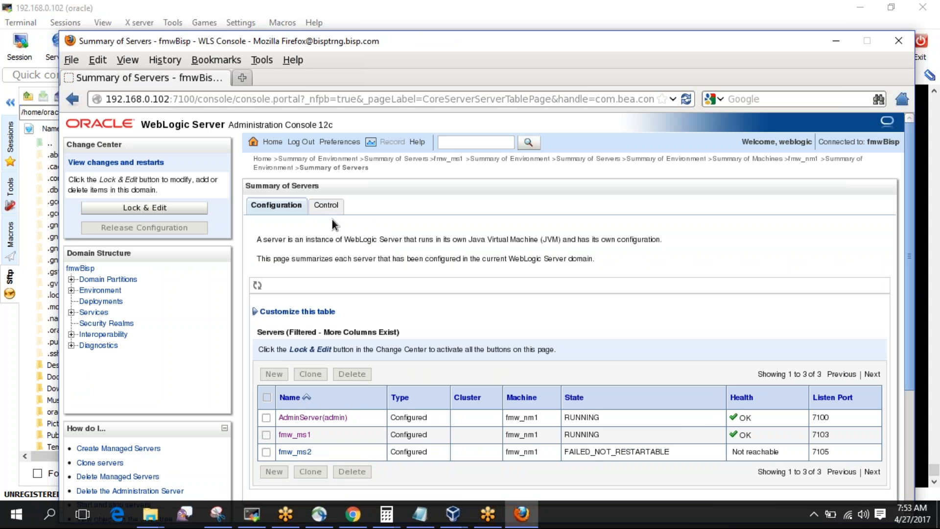
left_click(326, 205)
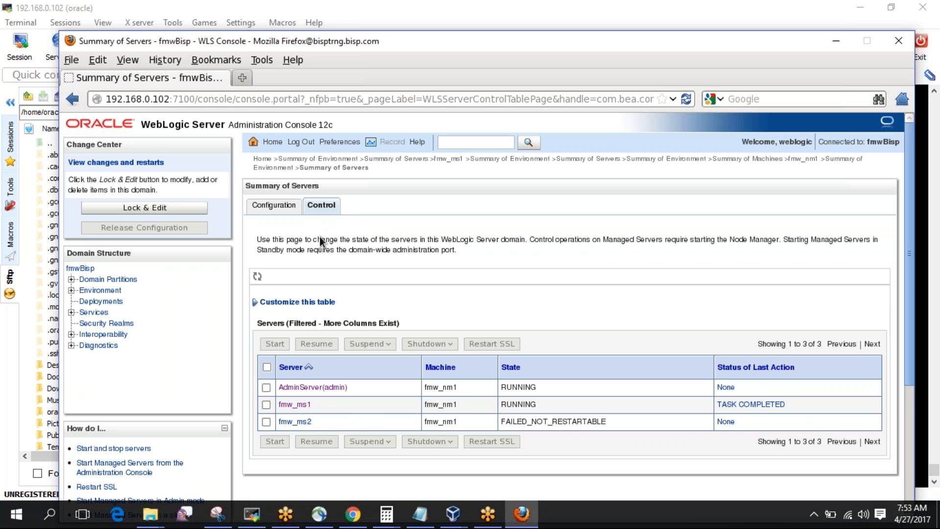
left_click(268, 405)
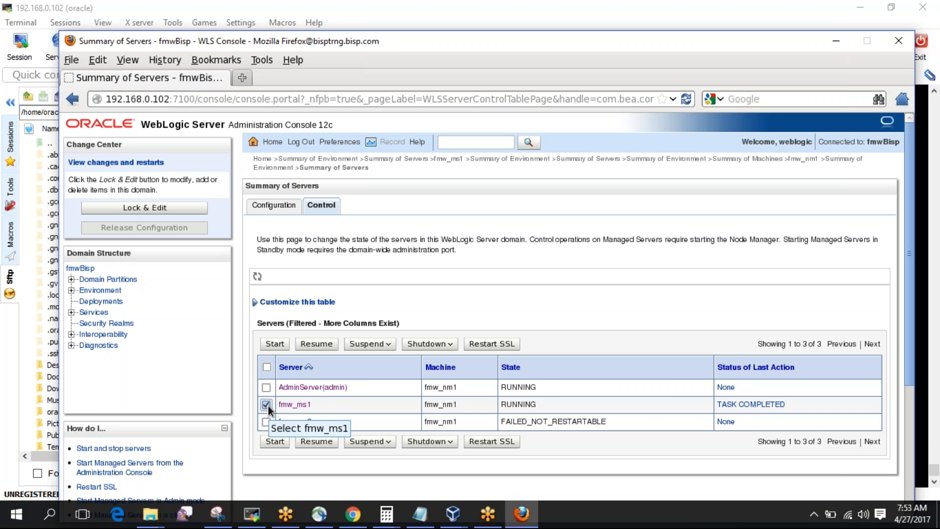
left_click(449, 345)
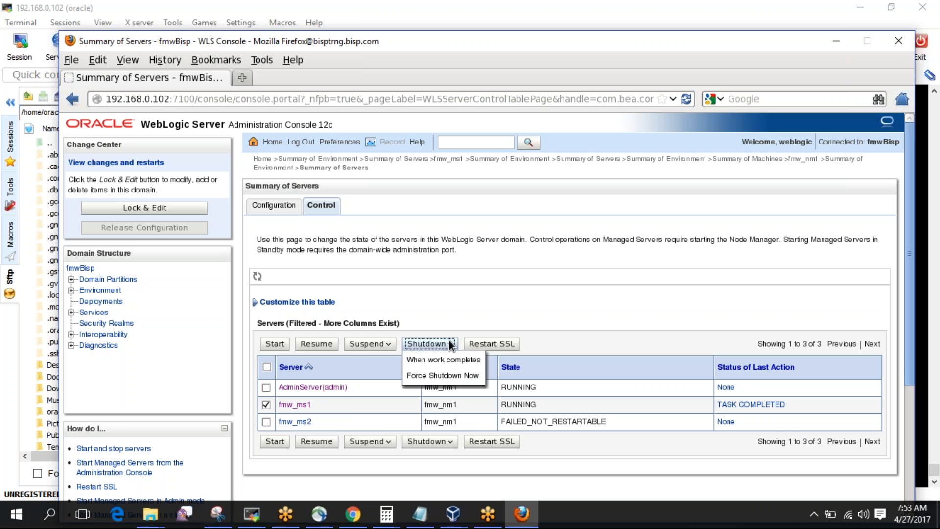
left_click(433, 376)
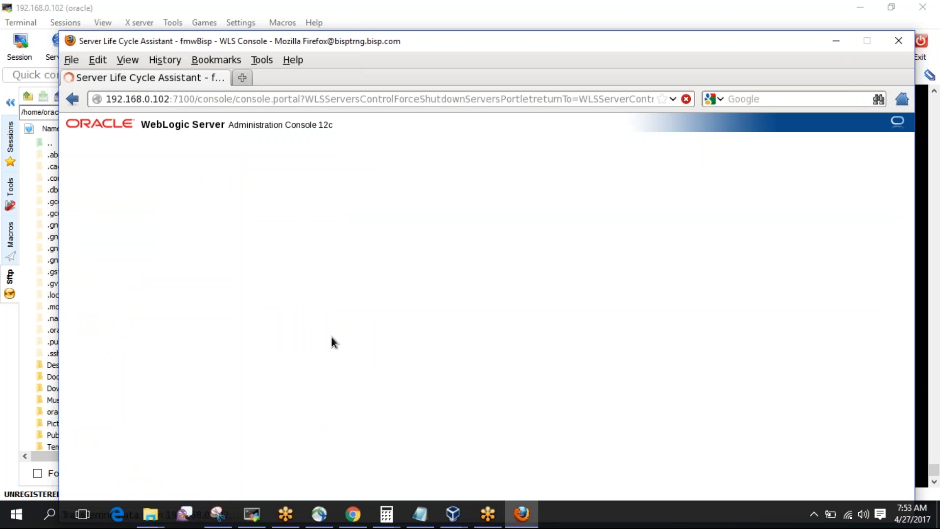
left_click(261, 291)
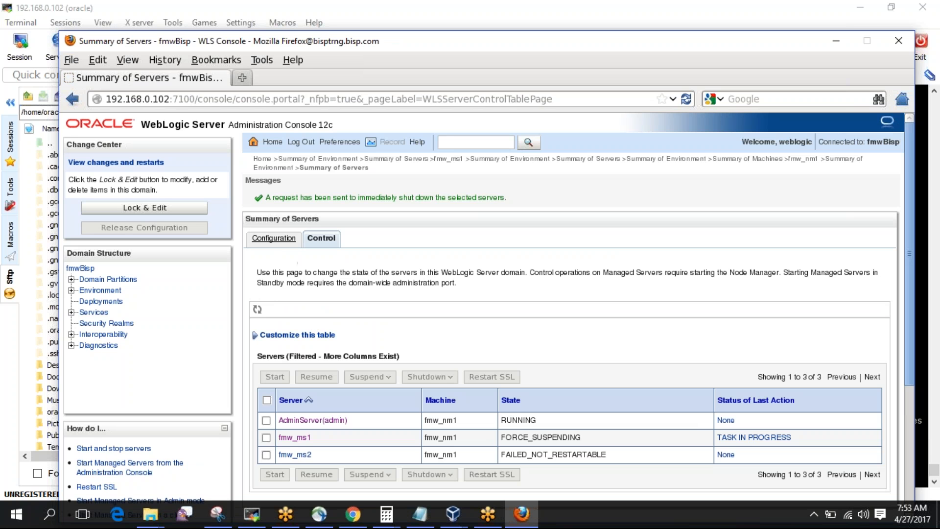
Refresh server states, start a forced AdminServer shutdown but cancel it, then open Deployments.
left_click(292, 239)
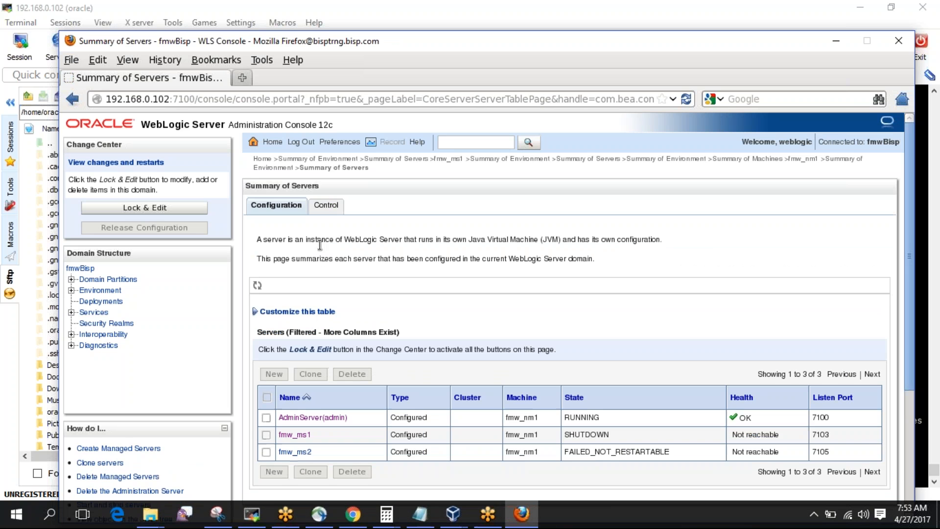
left_click(334, 210)
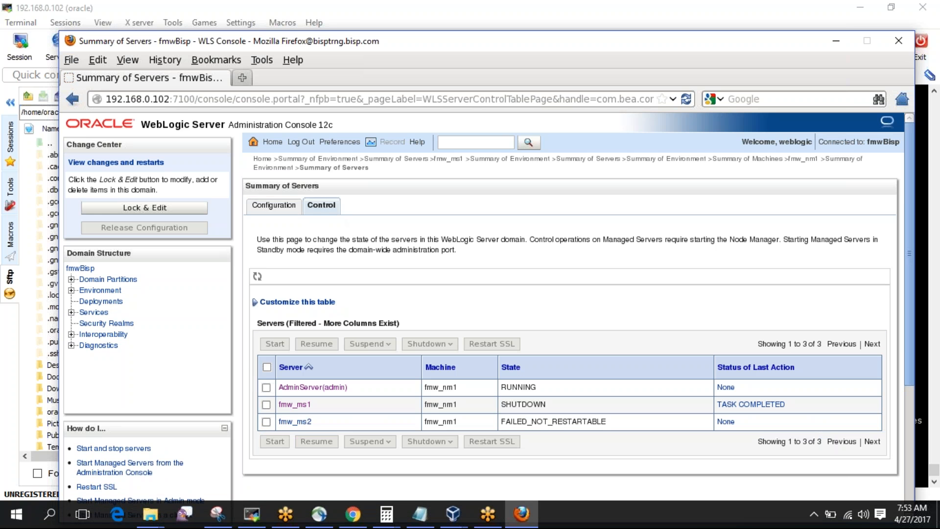
left_click(267, 387)
left_click(447, 344)
left_click(431, 375)
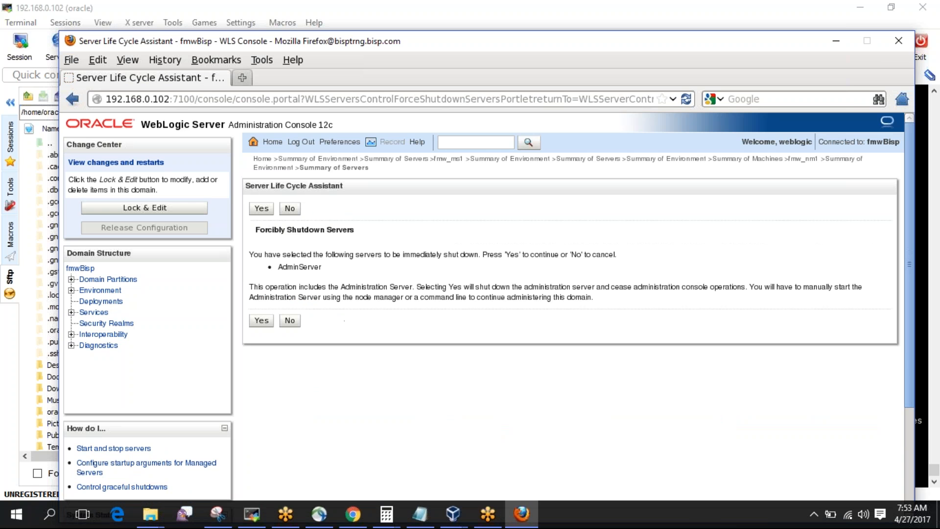
left_click(295, 323)
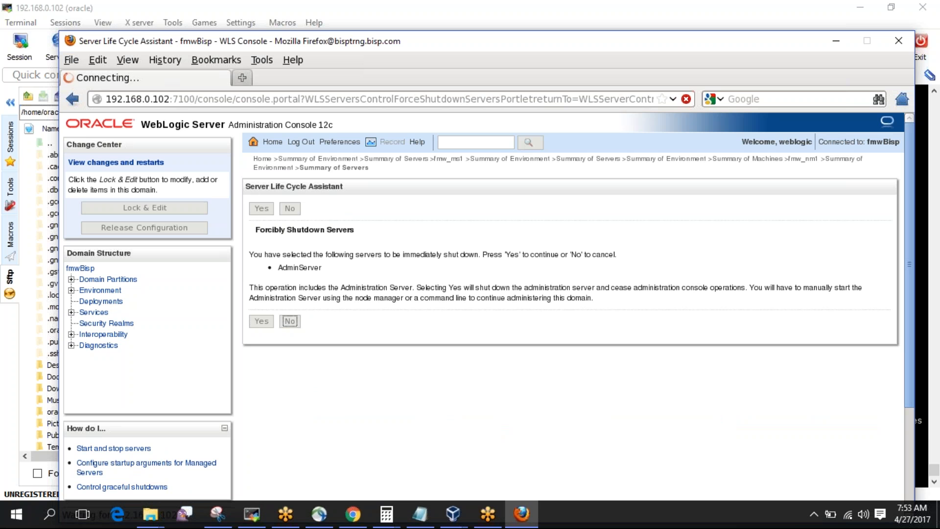
left_click(100, 302)
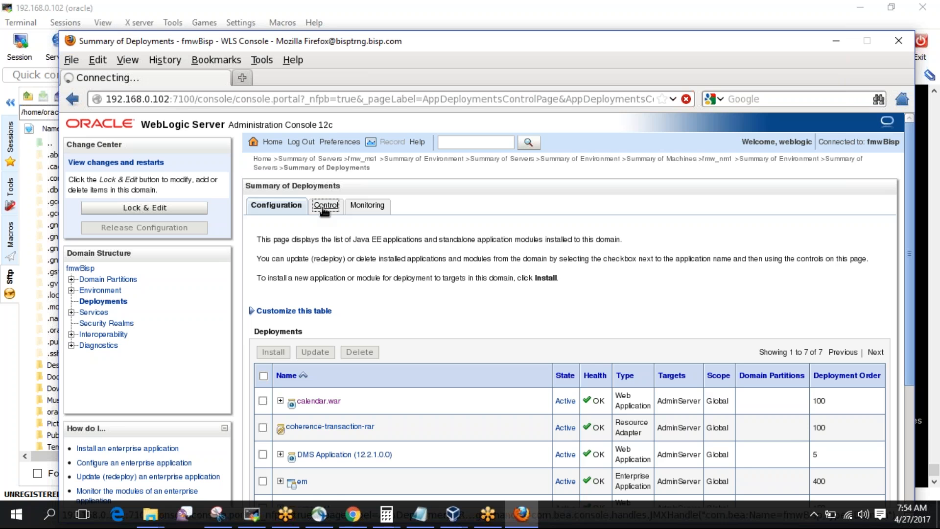
Open the wsm-pm deployment's Targets tab and click Lock & Edit.
scroll(298, 363, "down", 5)
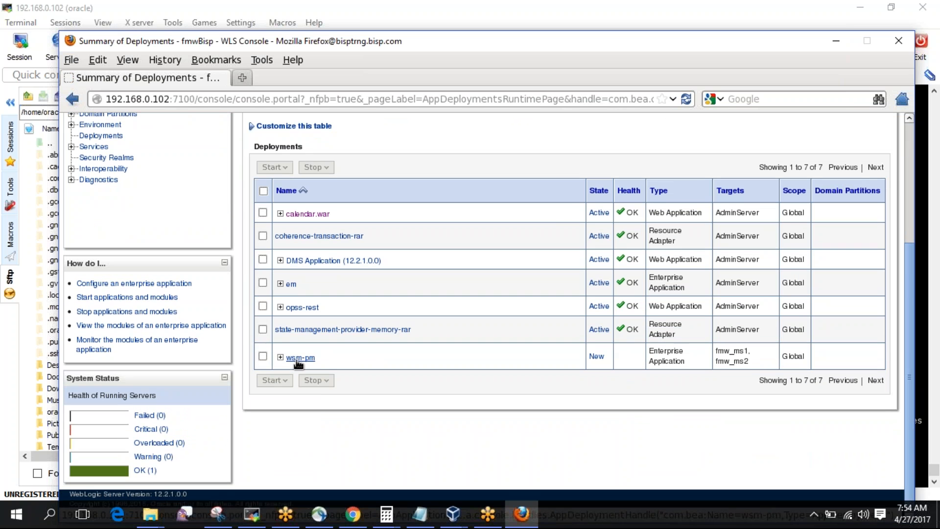
left_click(297, 358)
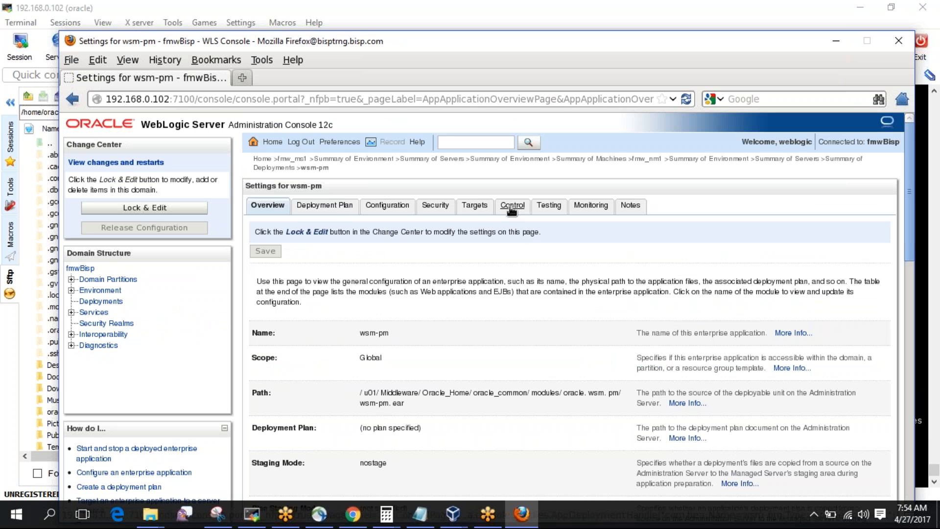
left_click(477, 210)
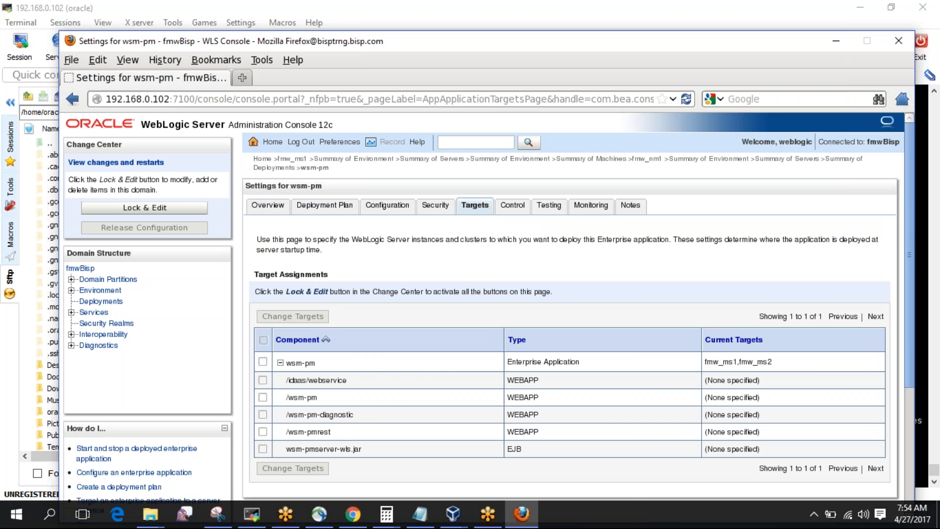
left_click(174, 206)
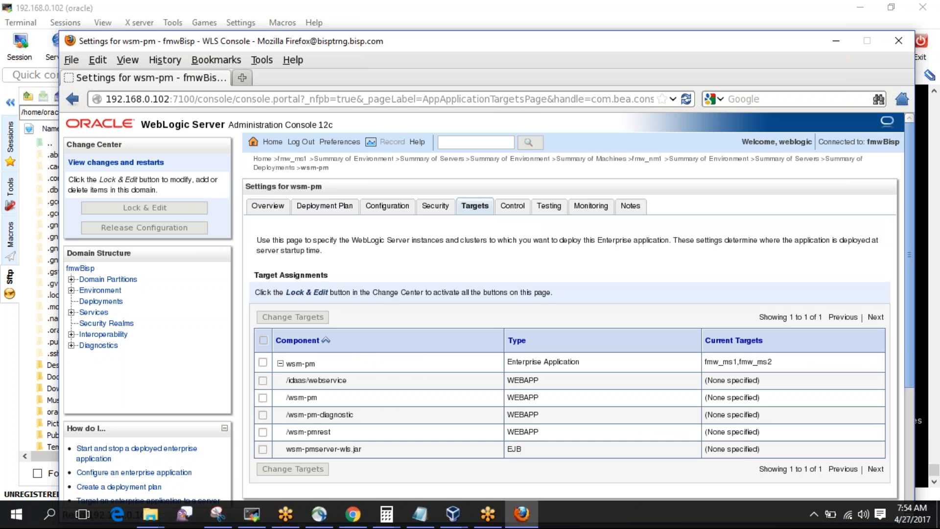
Retarget wsm-pm and all modules to AdminServer, fmw_ms1 and fmw_ms2, activate, then open Summary of Servers.
left_click(263, 319)
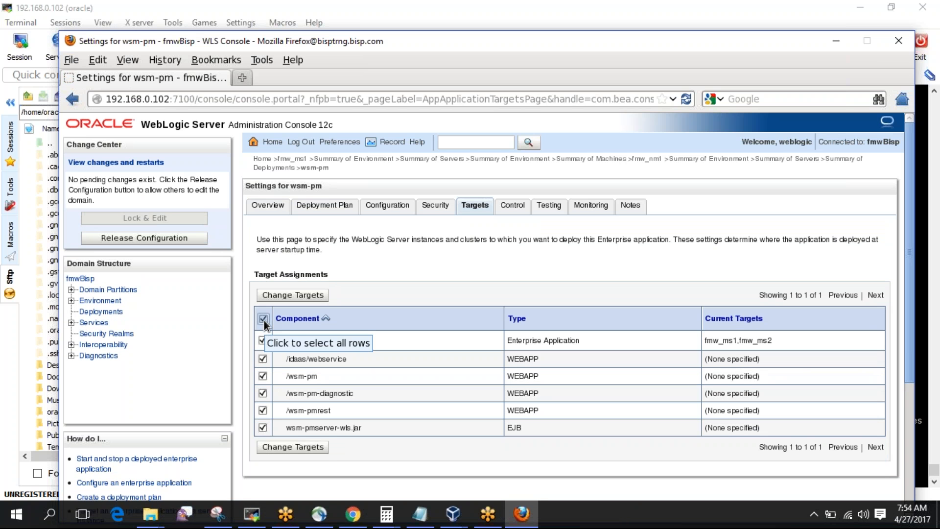
left_click(307, 296)
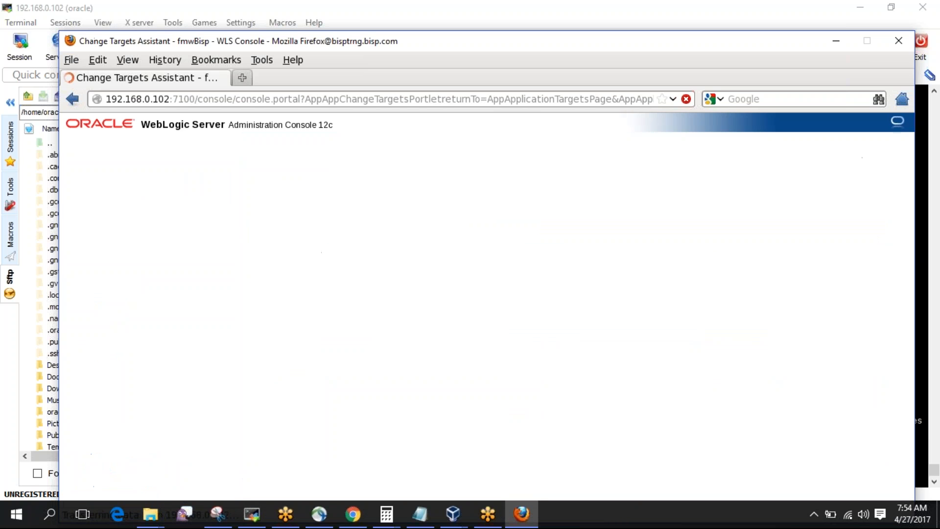
left_click(258, 307)
left_click(261, 398)
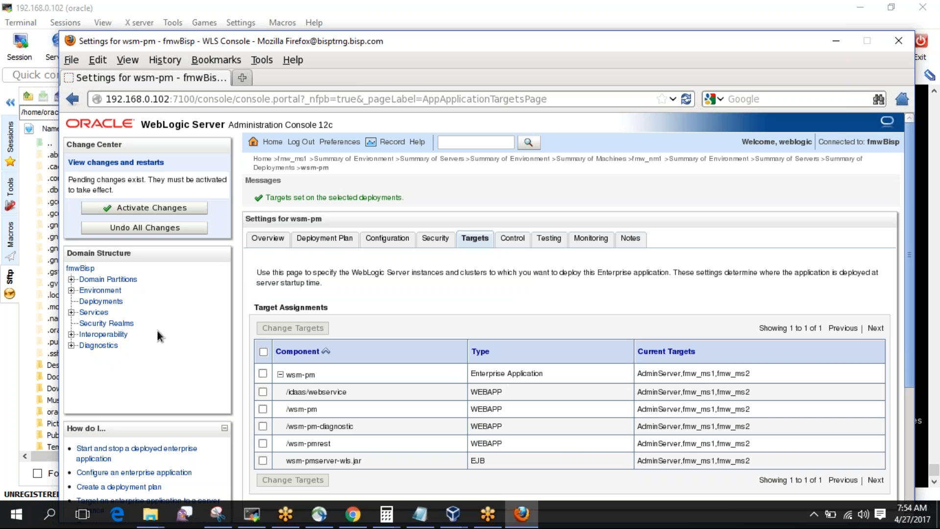
left_click(182, 206)
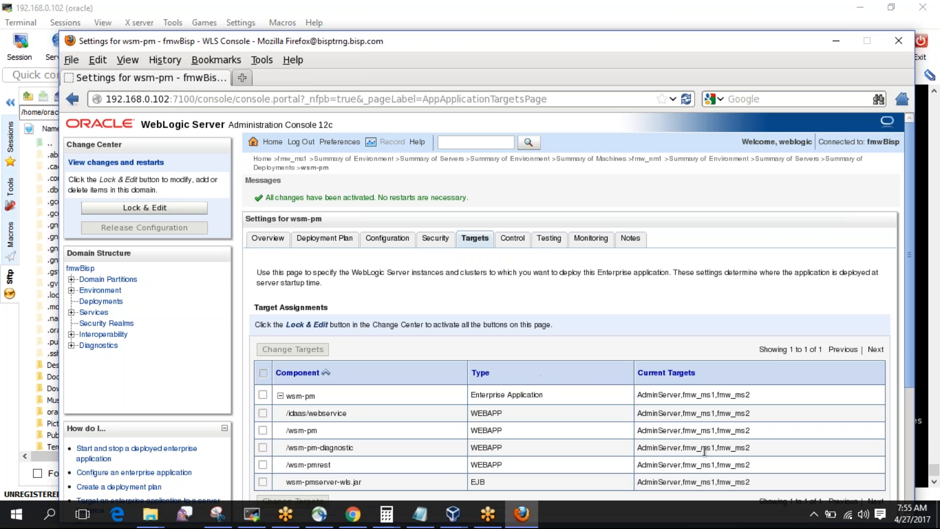
left_click(100, 290)
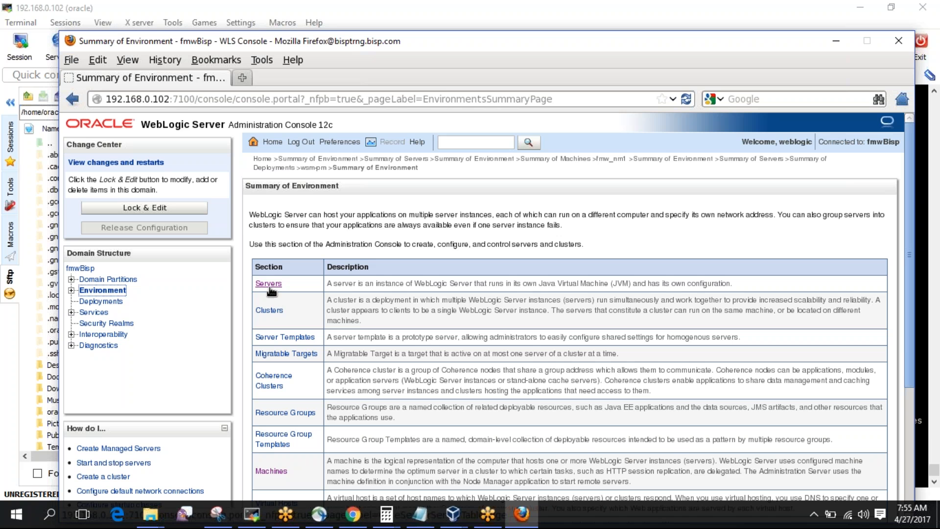
left_click(269, 286)
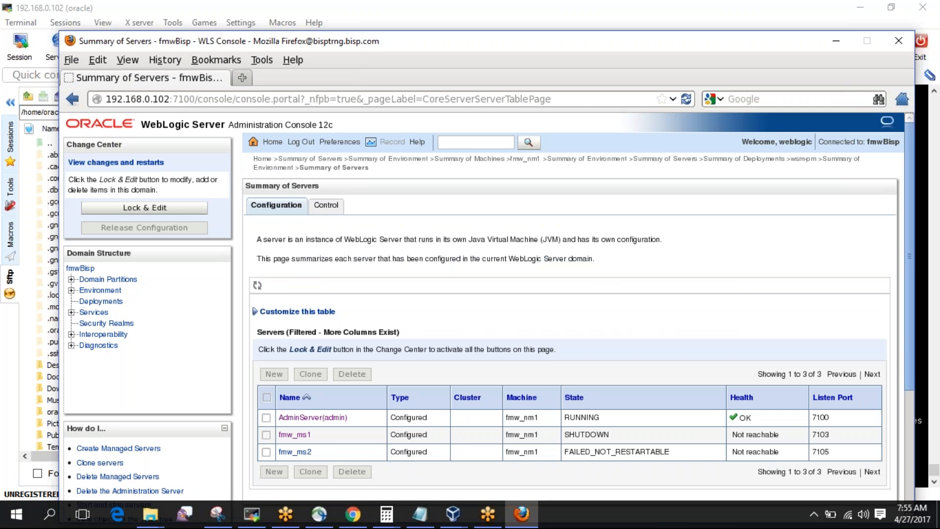
Force-shut down AdminServer, then stop the running tail -f in the MobaXterm terminal.
left_click(328, 208)
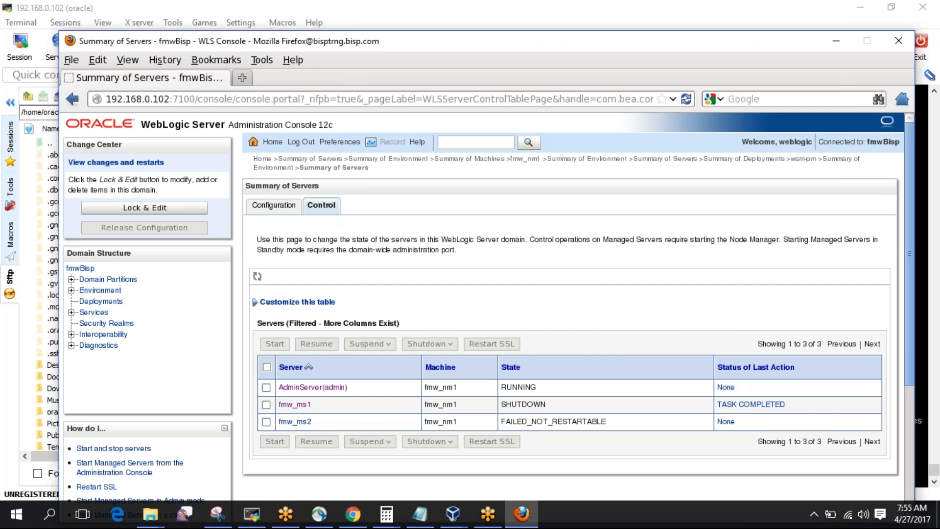
left_click(269, 389)
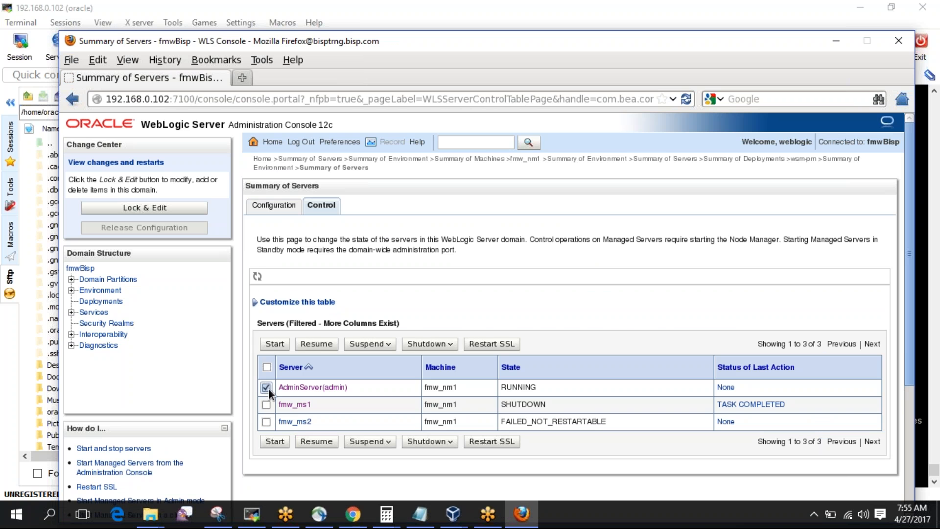
left_click(451, 348)
left_click(443, 375)
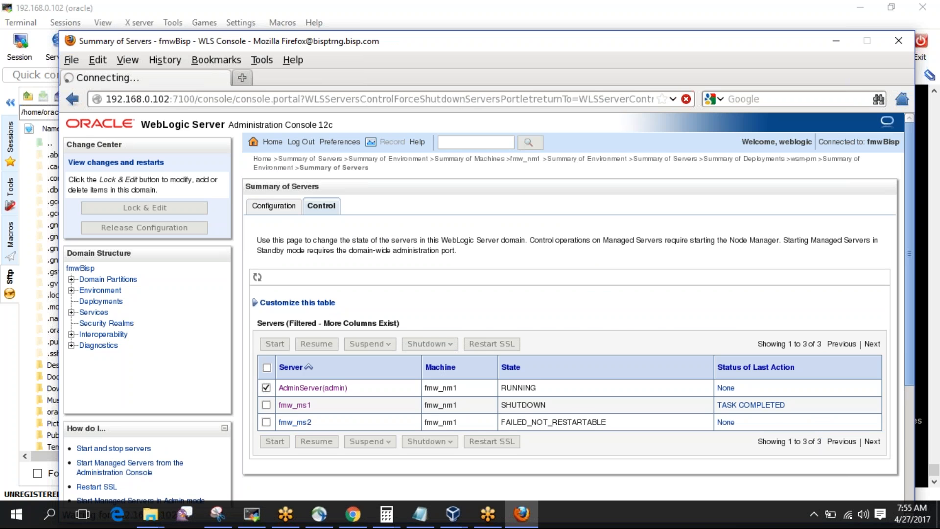
left_click(260, 320)
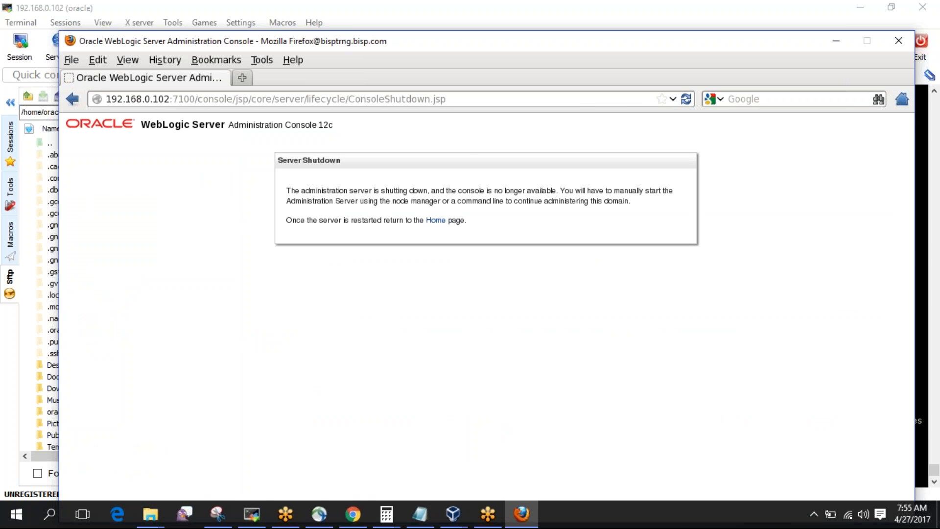
left_click(252, 514)
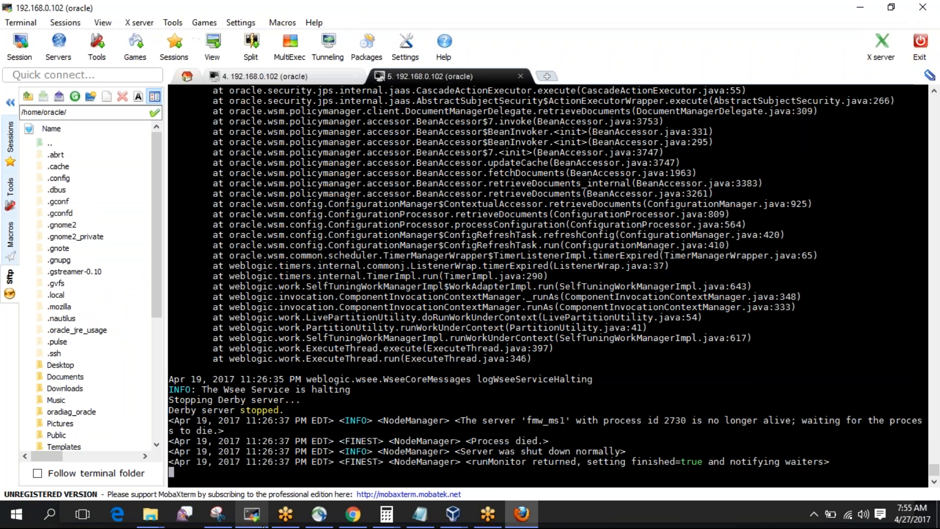
key("ctrl+c")
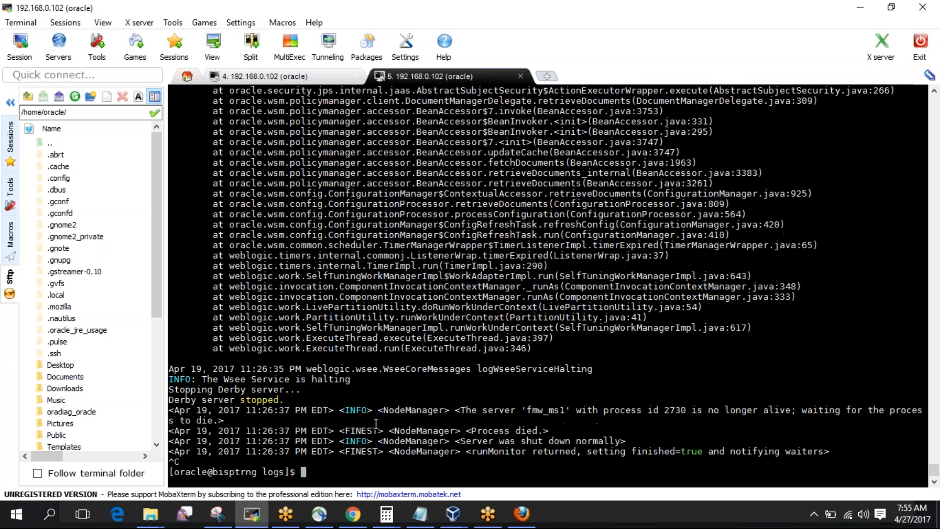
Run netstat -anp | grep 7100 and rerun it to see what still holds port 7100.
key("Up")
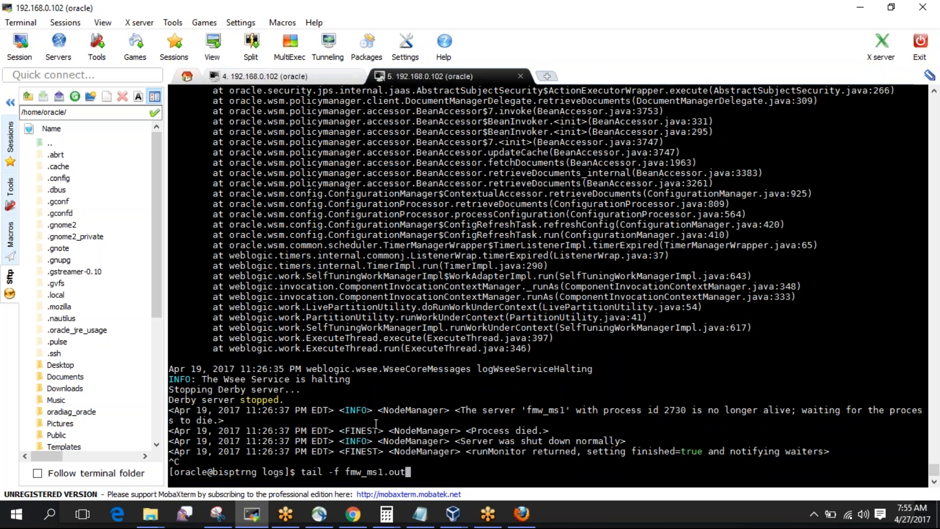
key("BackSpace")
key("BackSpace")
key("BackSpace")
key("BackSpace")
key("BackSpace")
key("BackSpace")
key("BackSpace")
key("BackSpace")
key("BackSpace")
key("BackSpace")
key("BackSpace")
key("BackSpace")
key("BackSpace")
key("BackSpace")
key("BackSpace")
key("BackSpace")
key("BackSpace")
key("BackSpace")
key("BackSpace")
type("ne")
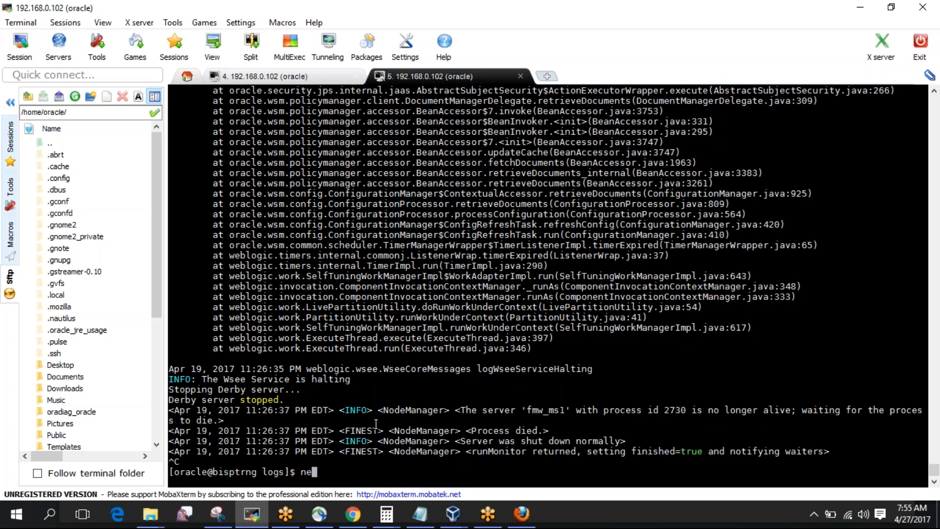
type("tstat -anp | grep 7100")
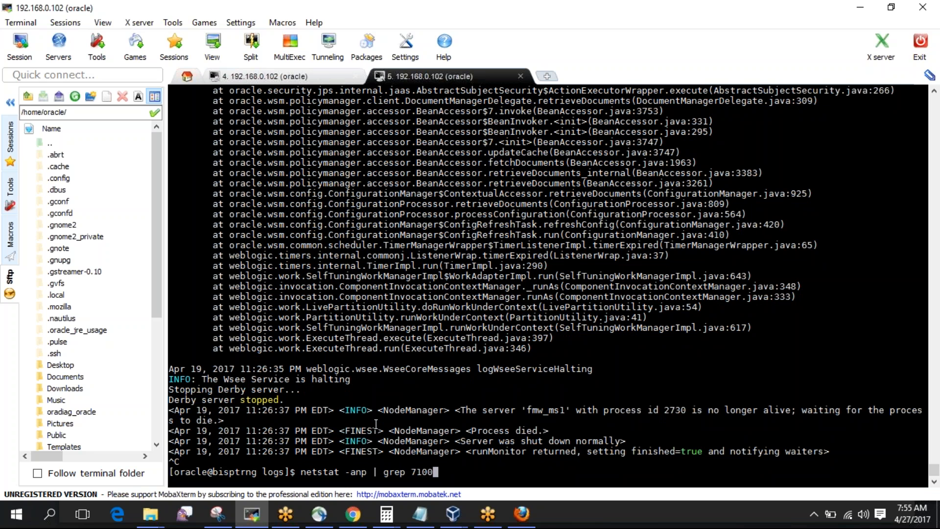
key("Return")
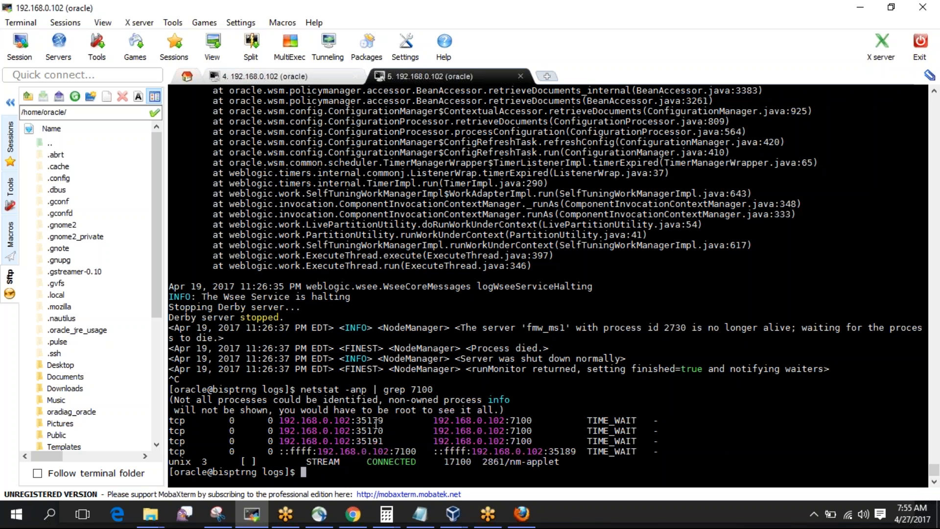
key("Up")
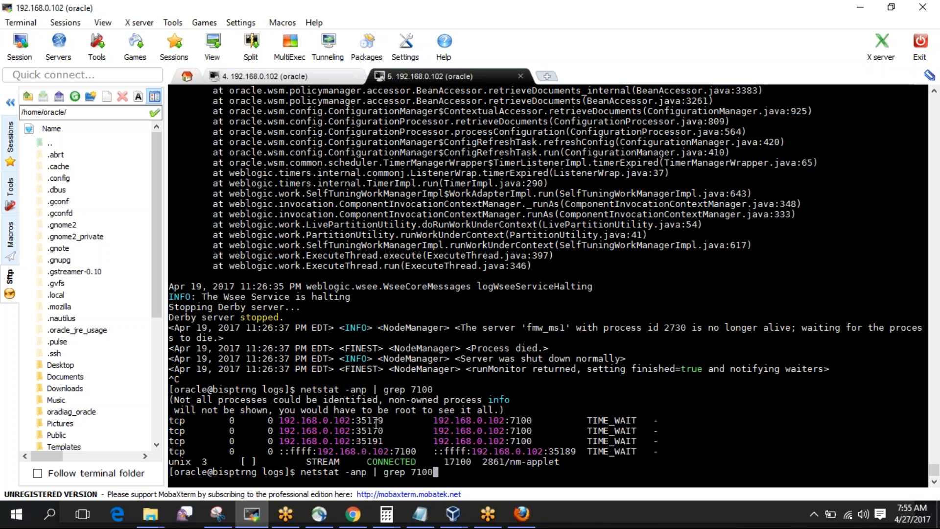
key("Return")
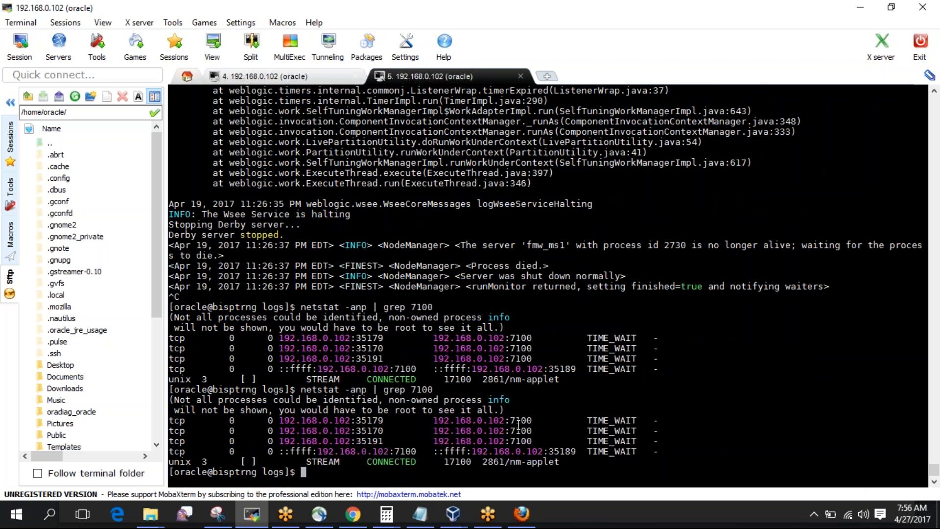
key("Up")
key("Return")
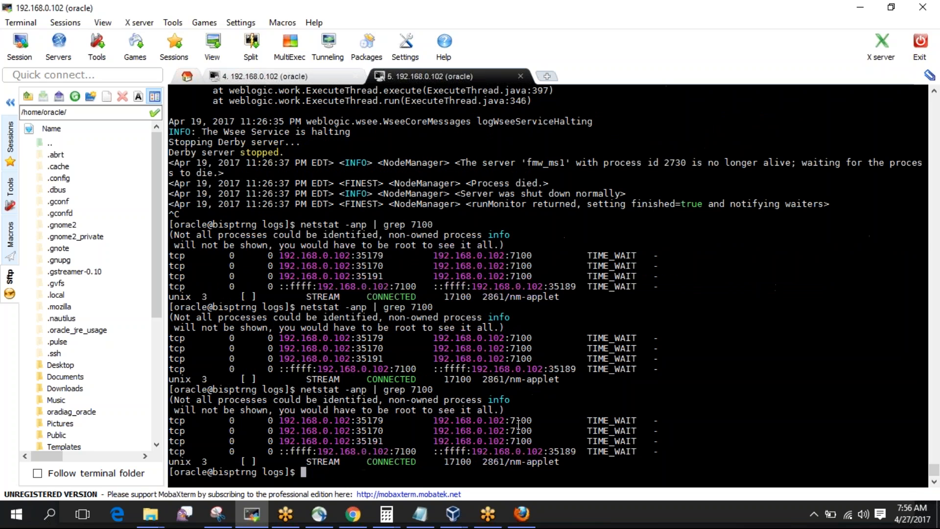
Clear the screen and rerun the port 7100 check until no tcp lines remain, then begin a cd path.
type("clear")
key("Return")
key("Up")
key("Up")
key("Return")
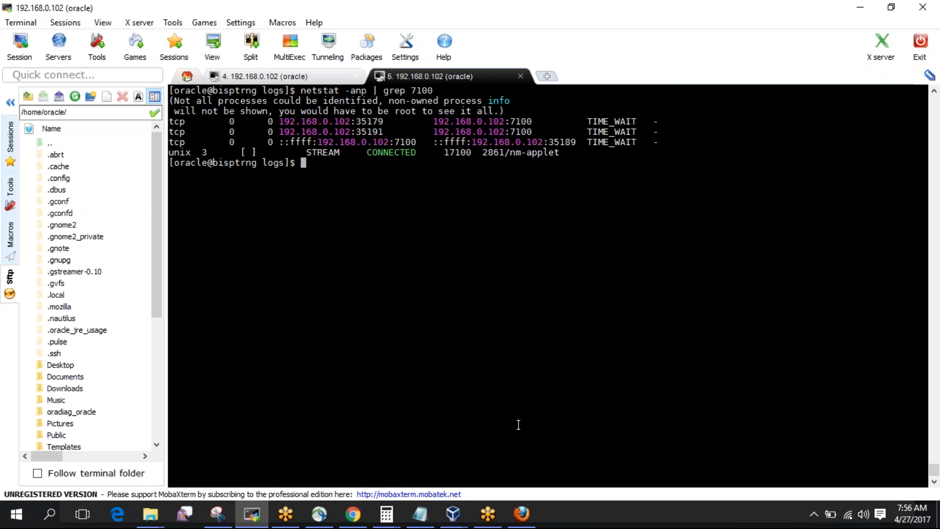
key("Up")
key("Return")
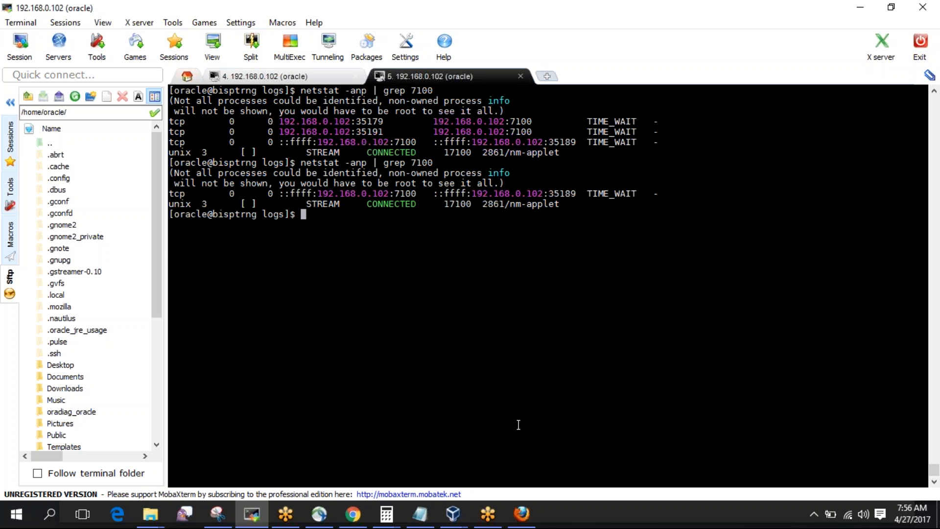
key("Up")
key("Return")
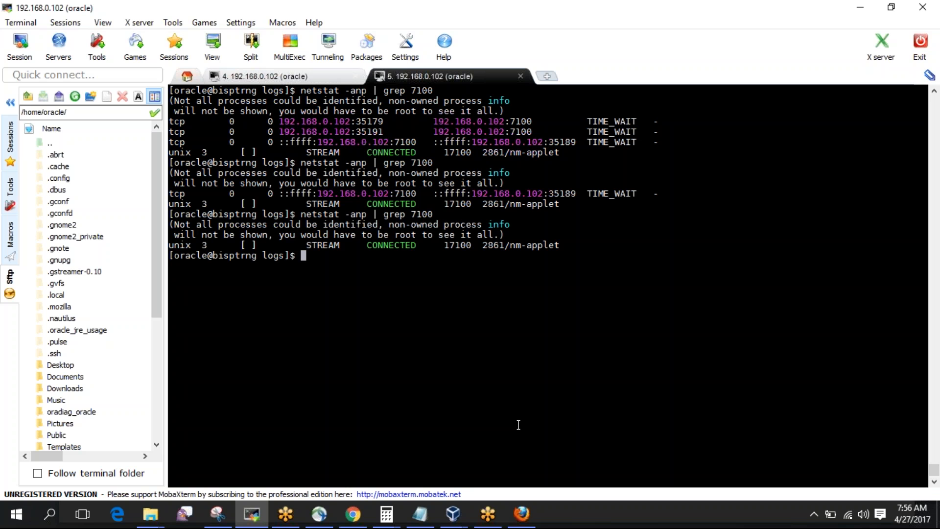
key("Up")
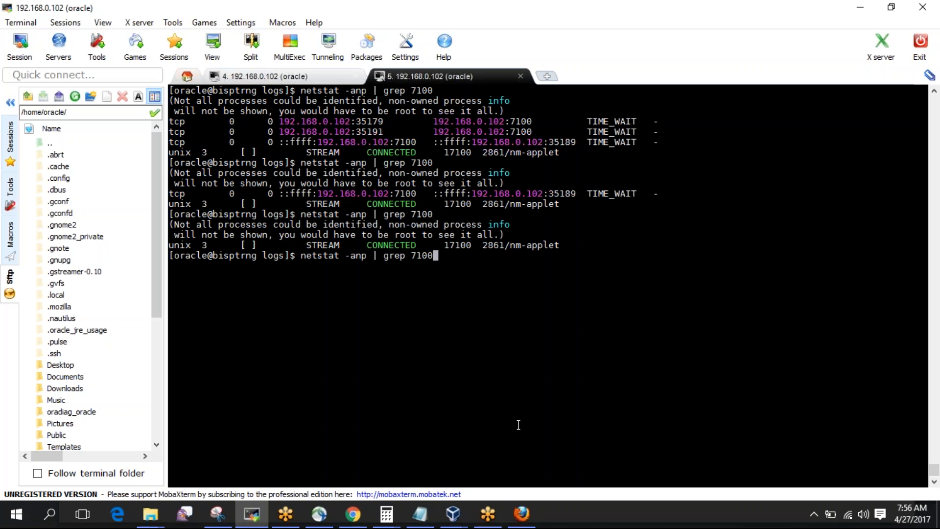
key("Return")
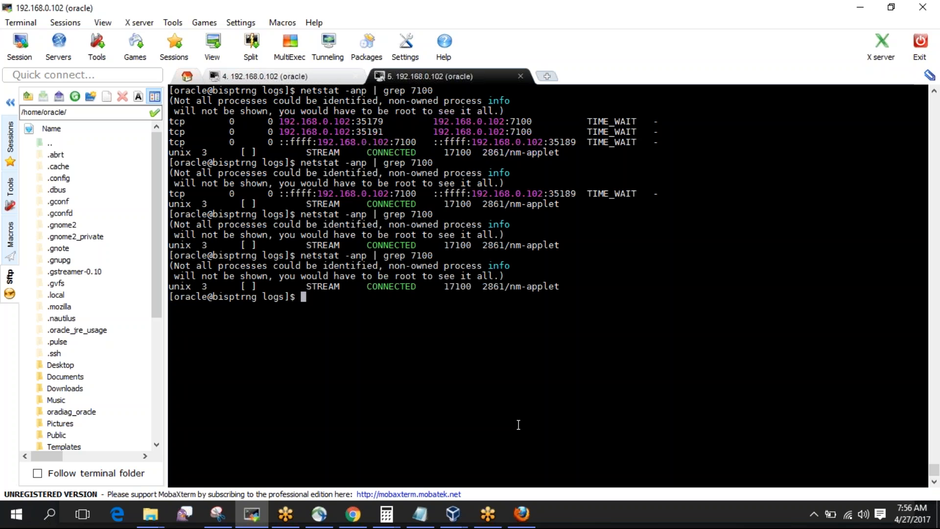
type("cd ./")
key("BackSpace")
type("./../.")
Change into the domain bin folder and list its scripts.
type("./bin")
key("Return")
type("ls")
key("Return")
Launch nohup ./startWebLogic.sh & in the background and follow nohup.out with tail -f.
type("noh")
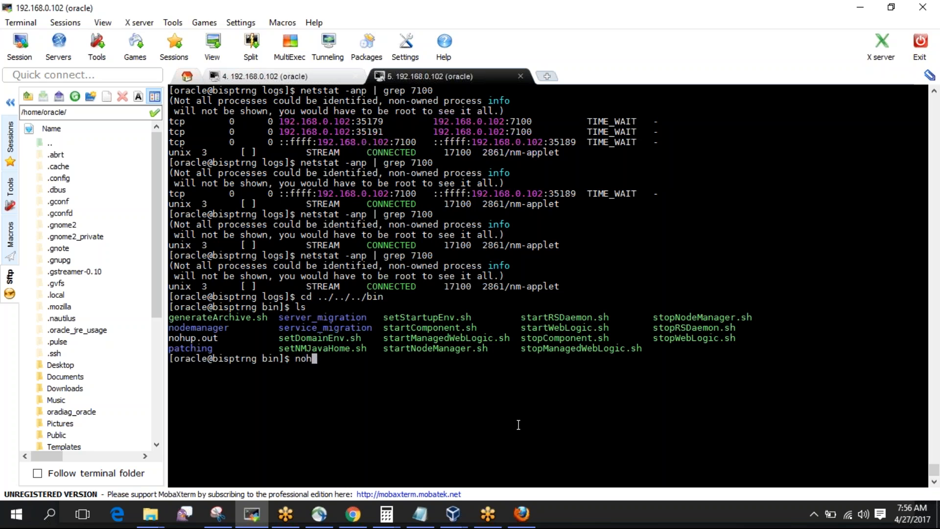
type("up ./startW")
key("Tab")
type("&")
key("Return")
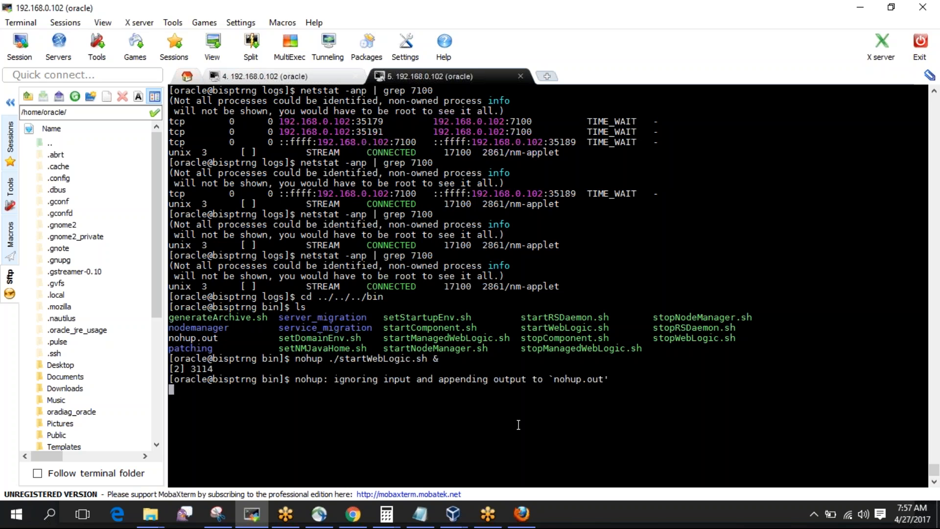
key("ctrl+c")
type("tail -f noh")
key("Tab")
key("Return")
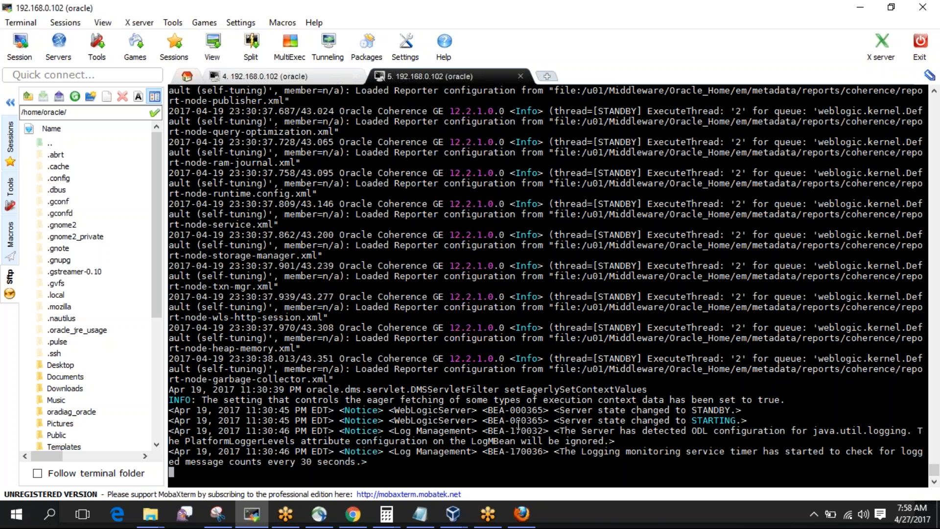
left_click(353, 514)
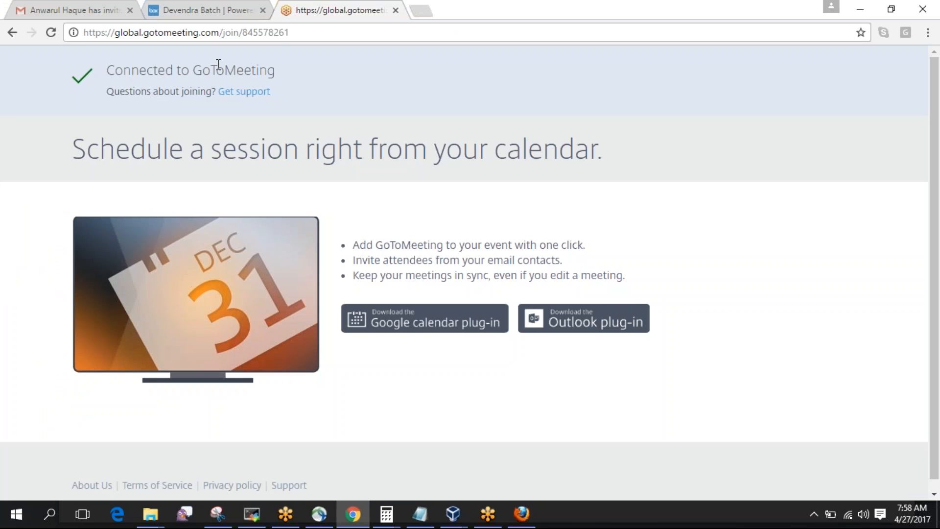
left_click(205, 9)
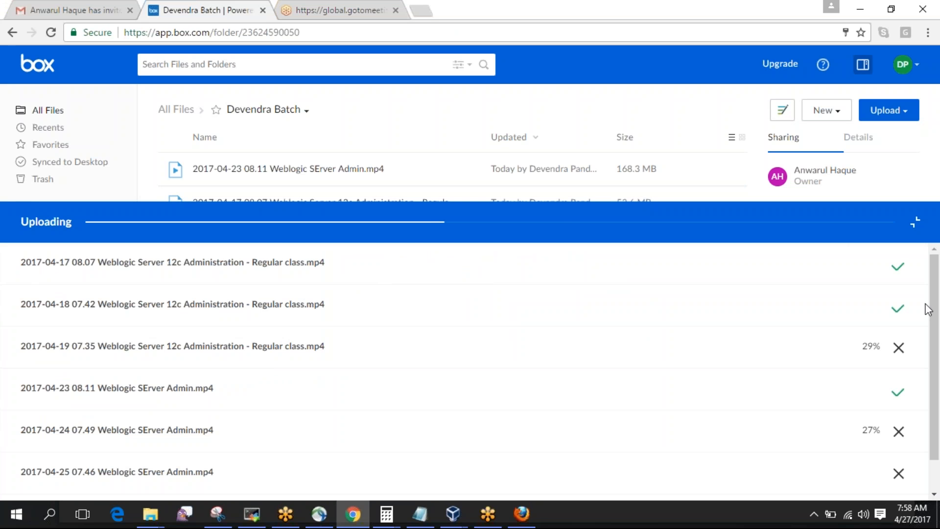
left_click_drag(935, 313, 937, 293)
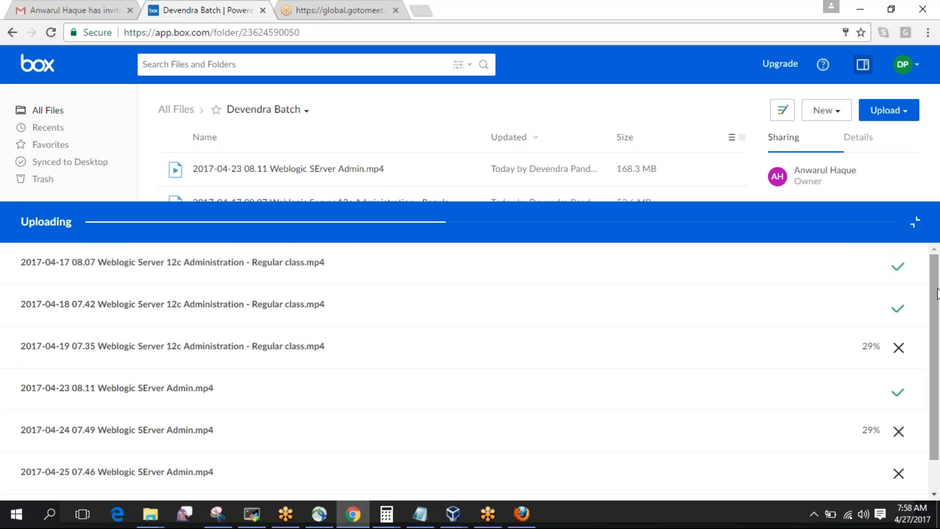
left_click_drag(937, 294, 936, 317)
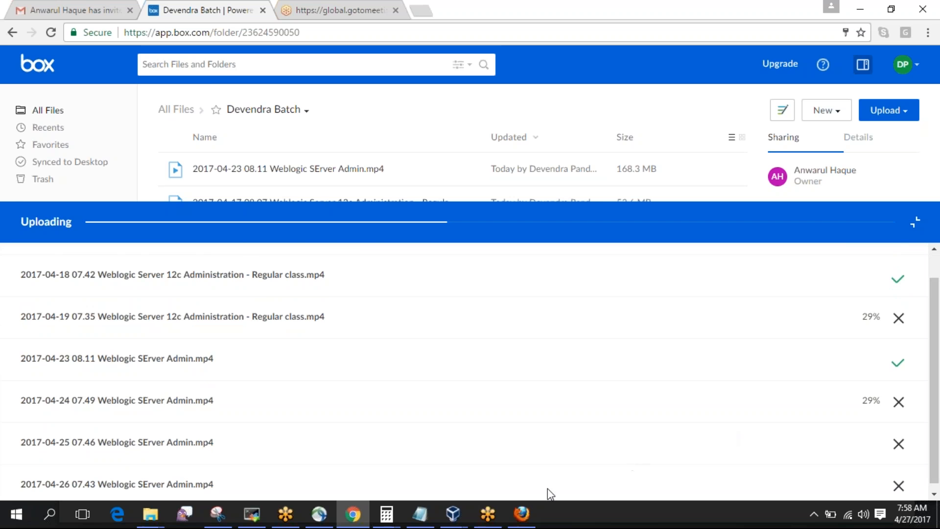
left_click(529, 514)
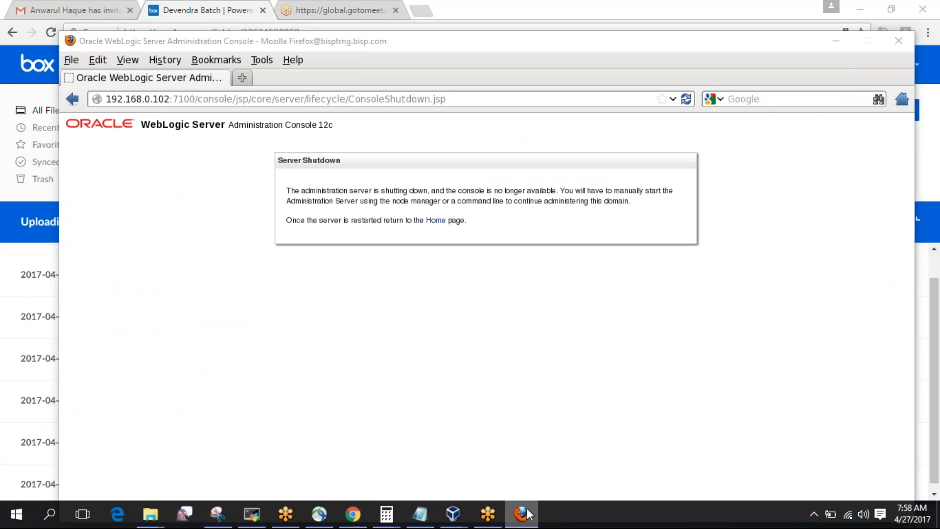
left_click(527, 514)
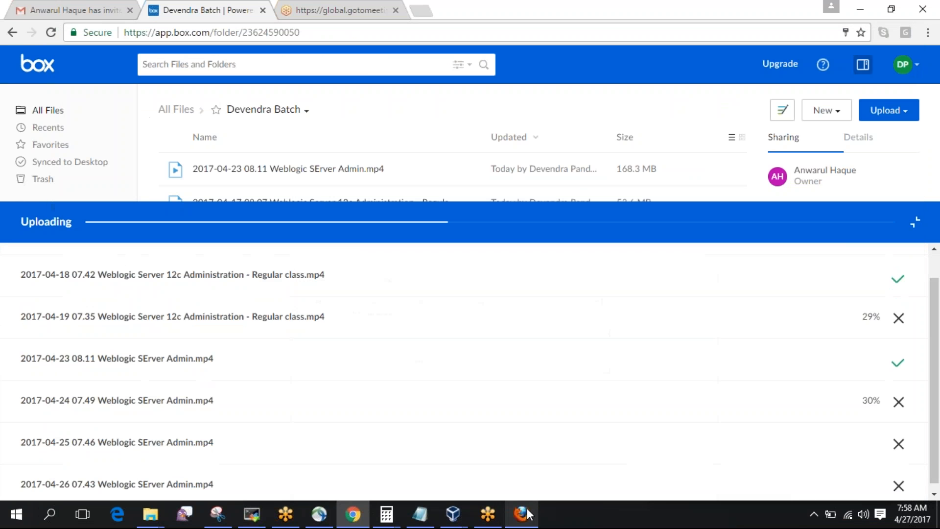
left_click(263, 513)
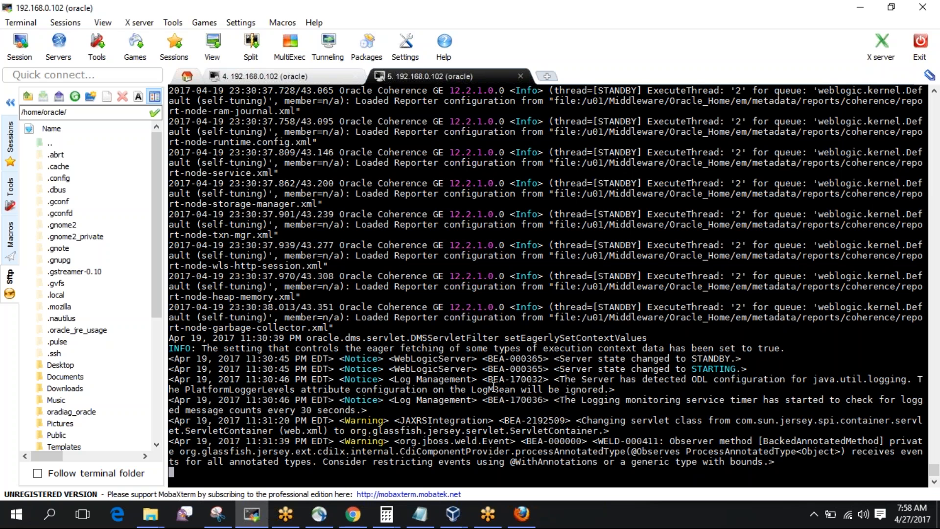
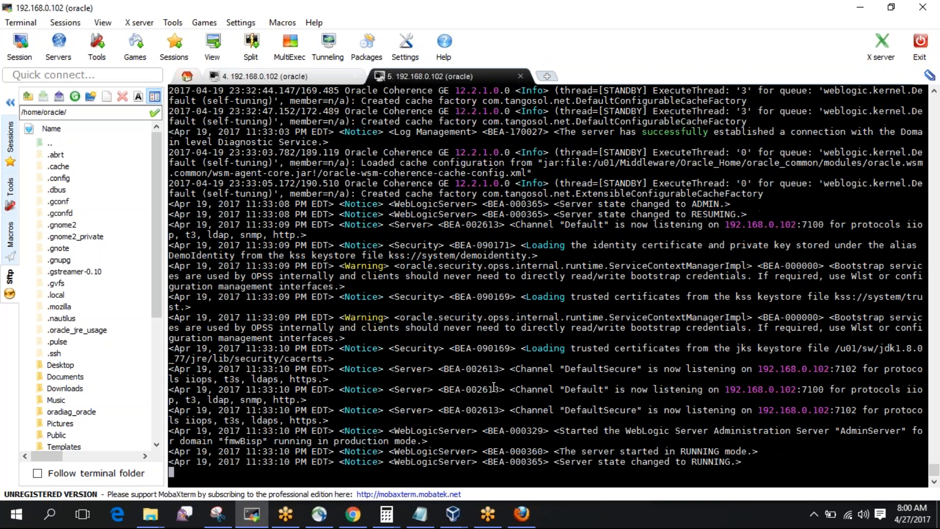
Log back into the restarted WebLogic console with the admin credentials and decline saving the password.
left_click(521, 513)
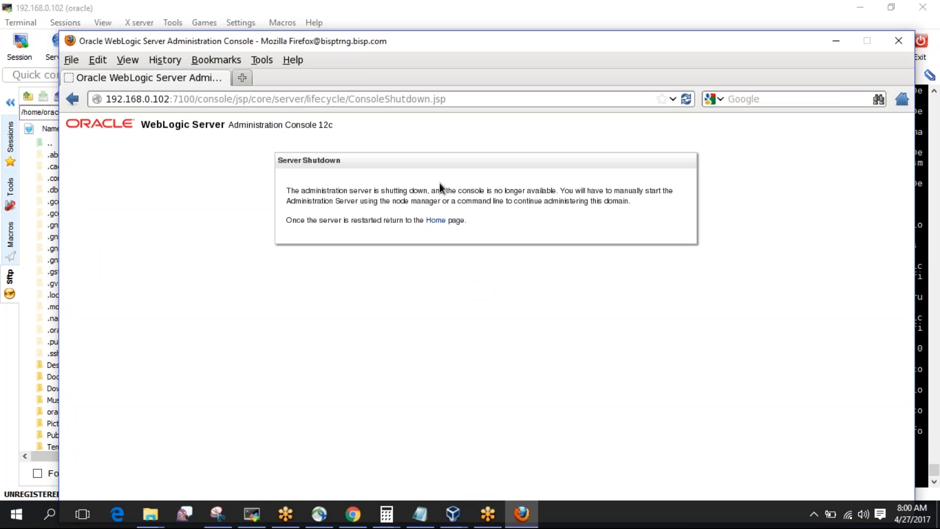
left_click(435, 219)
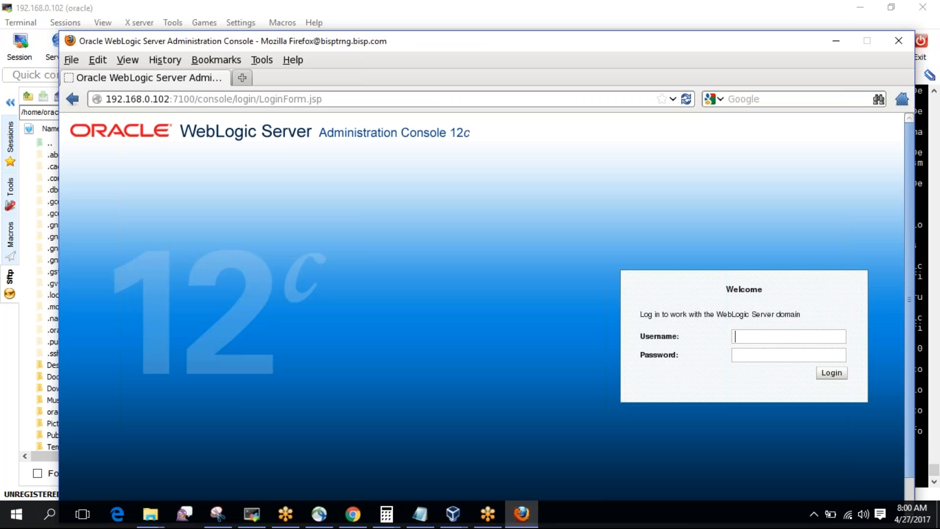
type("weblo")
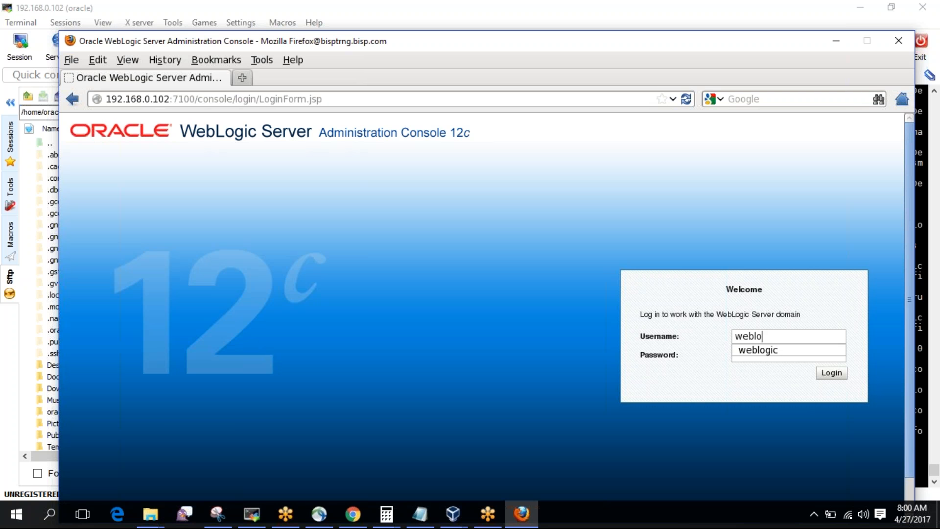
key("Down")
key("Return")
key("Tab")
type("weblogic1")
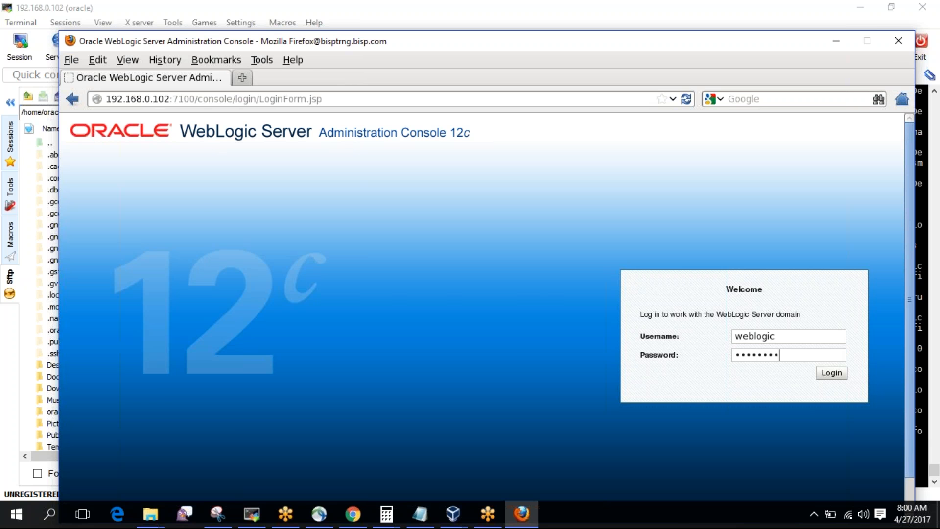
type("2")
key("Return")
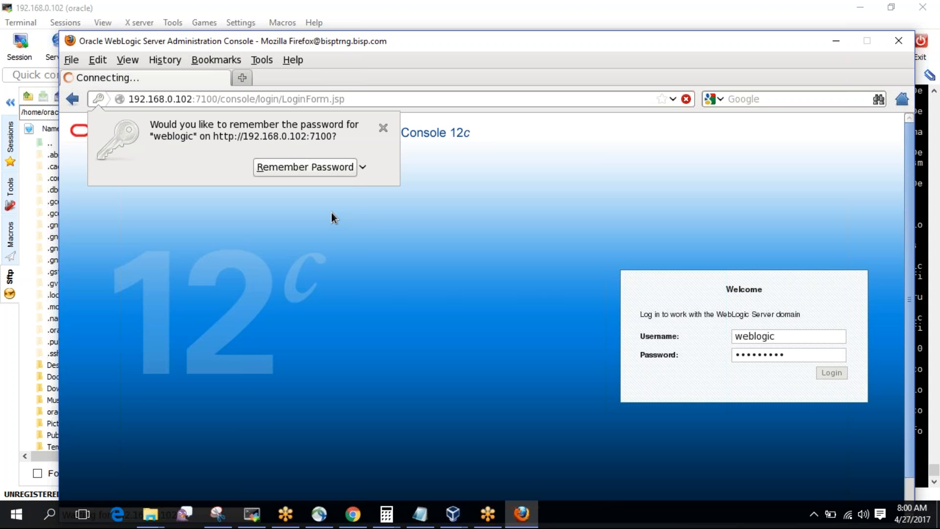
left_click(384, 128)
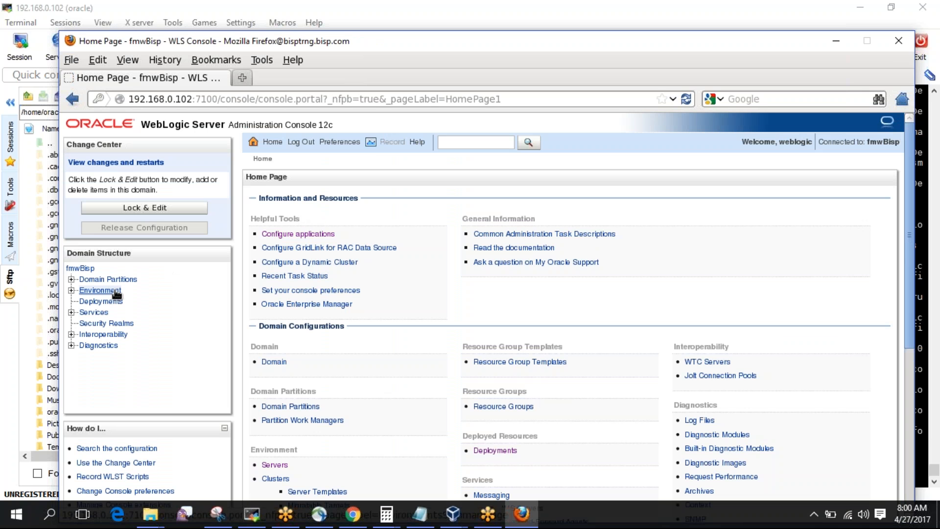
Start fmw_ms1 and fmw_ms2 from the Servers Control tab and confirm the start.
left_click(117, 291)
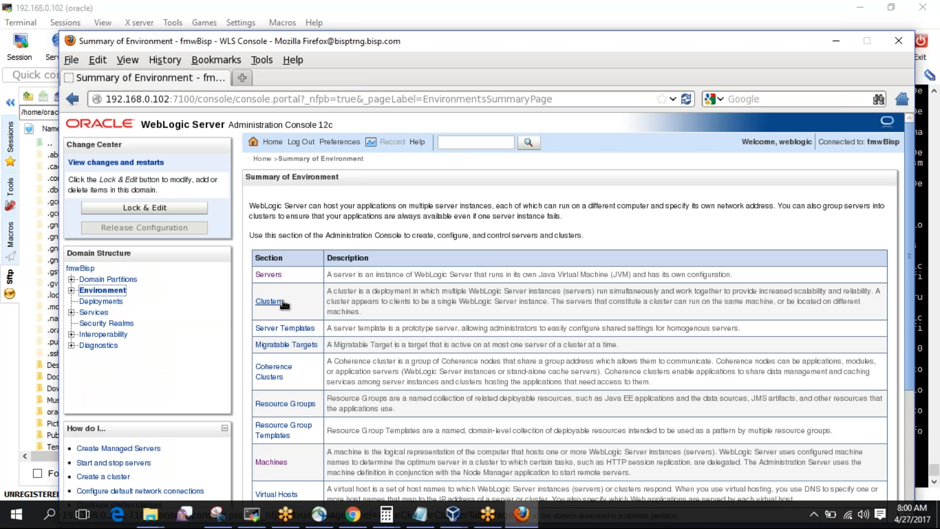
left_click(274, 275)
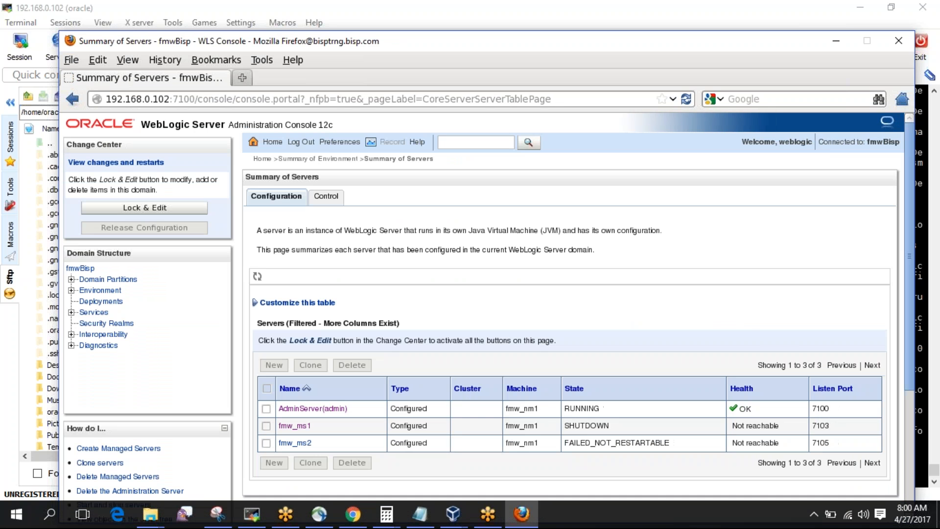
left_click(326, 197)
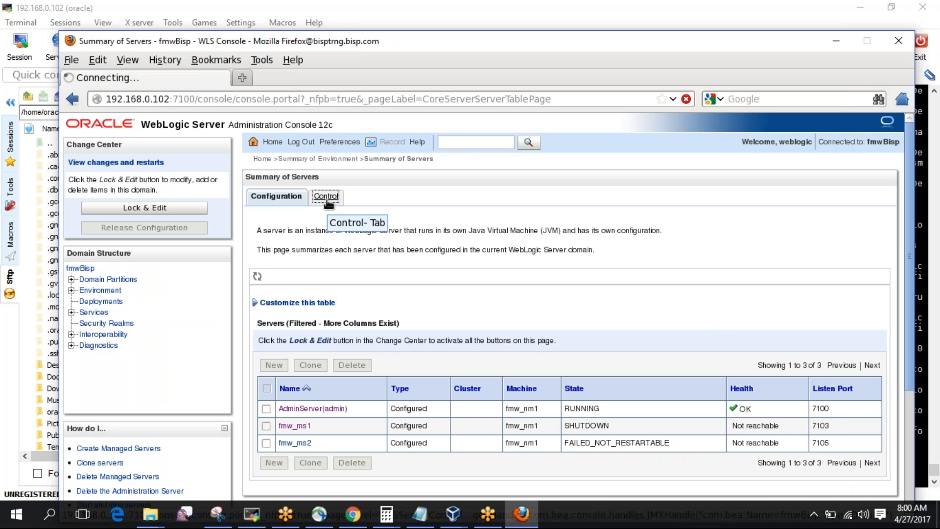
left_click(266, 395)
left_click(266, 413)
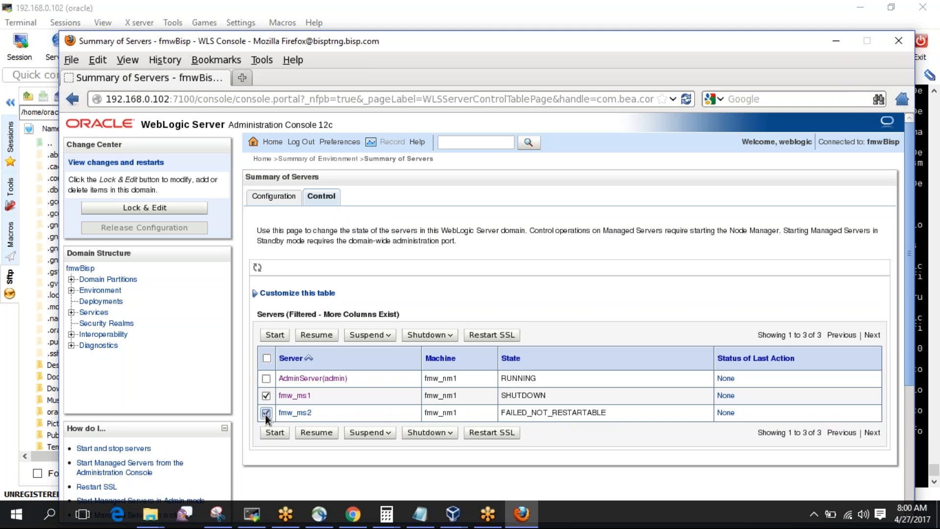
left_click(275, 335)
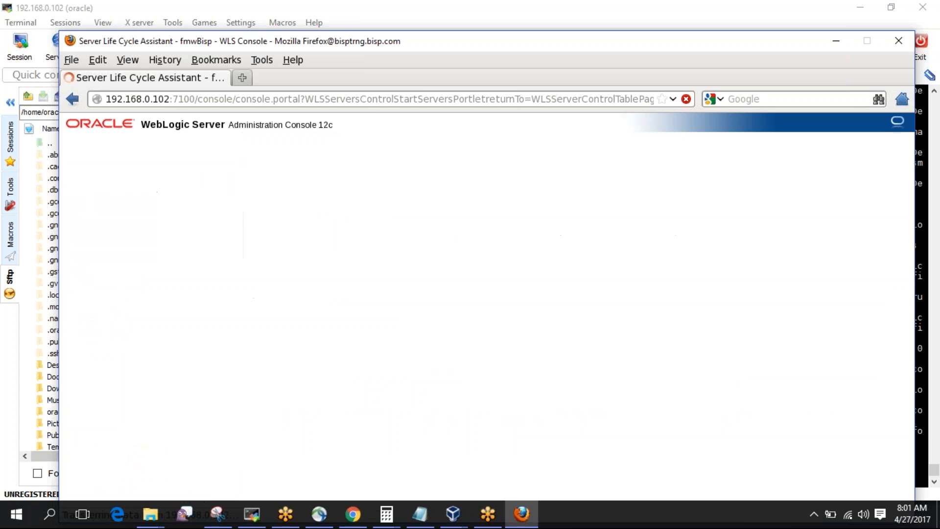
left_click(262, 297)
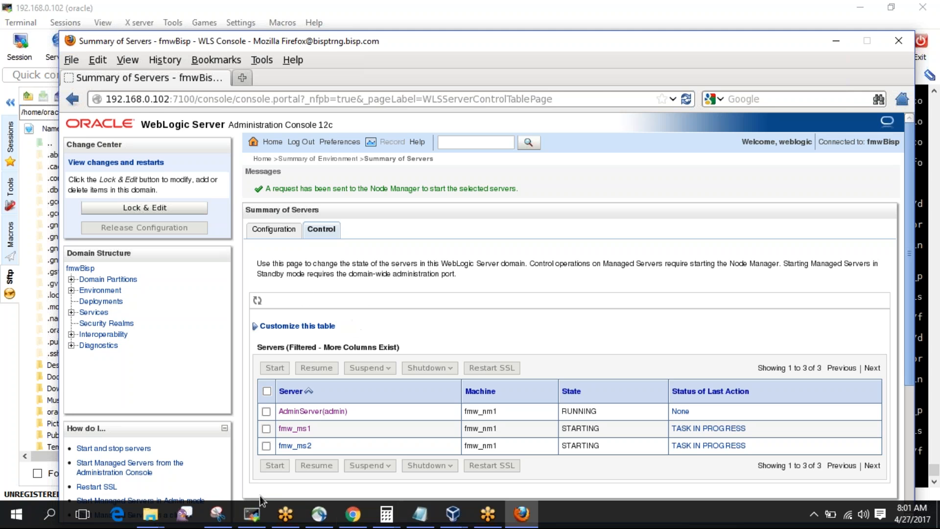
Follow the fmw_ms2.out startup log with tail -f, then stop it.
left_click(252, 513)
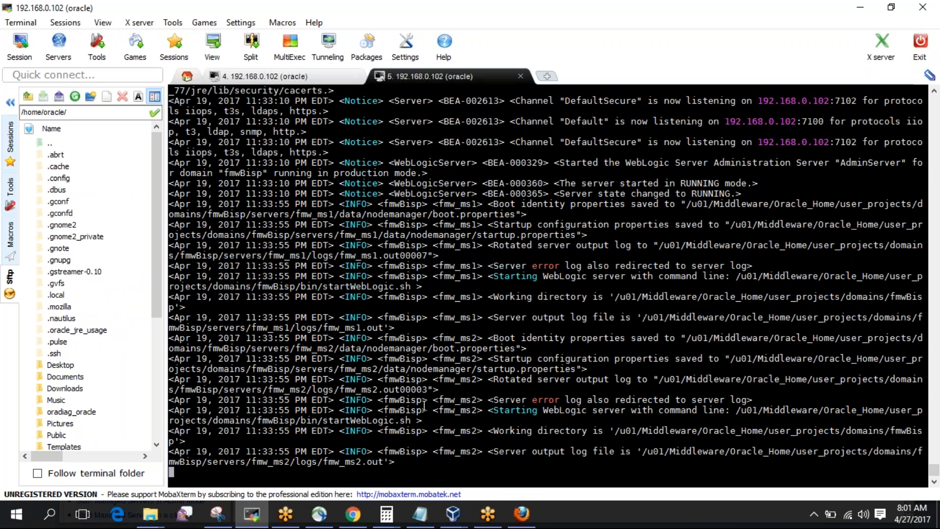
double_click(346, 462)
key("ctrl+c")
type("tail -f")
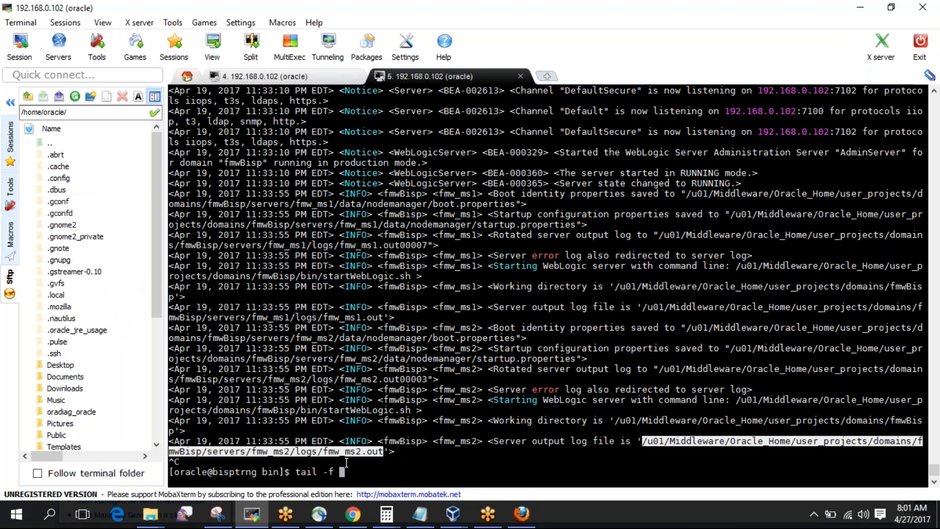
right_click(347, 462)
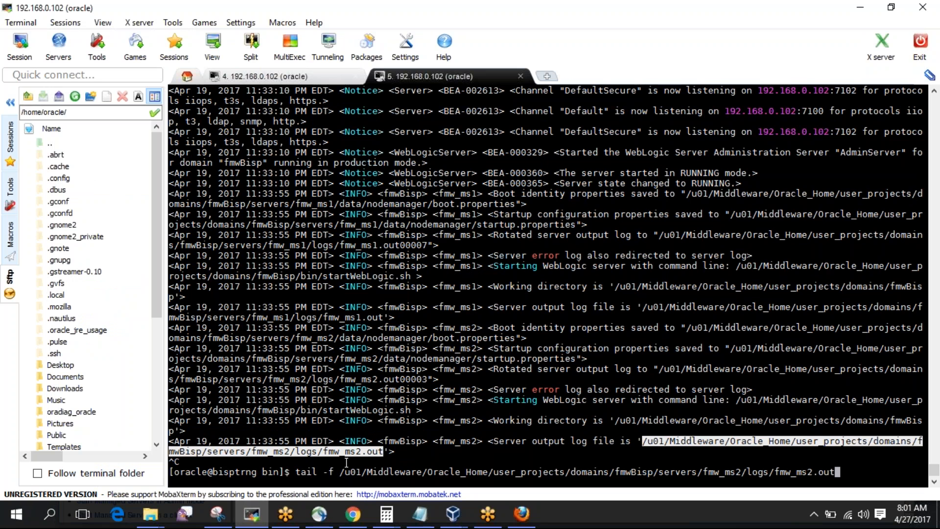
key("Return")
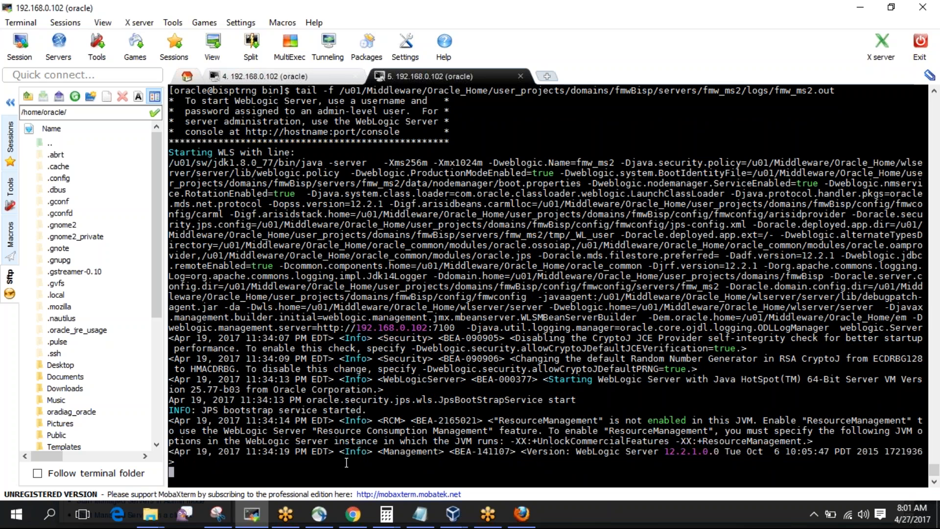
key("ctrl+c")
Edit the tail command to follow fmw_ms1/logs/fmw_ms1.out live instead.
type("tail -f")
right_click(346, 462)
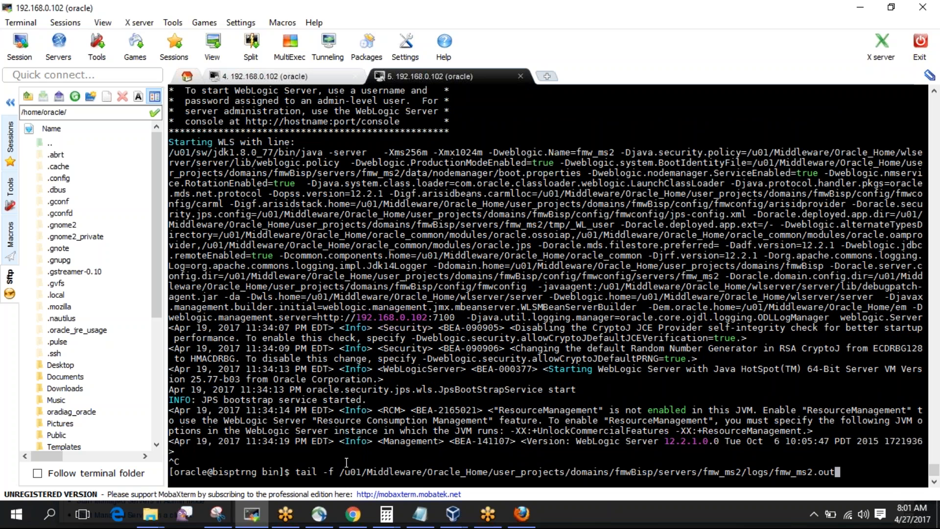
key("BackSpace")
key("BackSpace")
key("BackSpace")
key("BackSpace")
key("BackSpace")
type("1.out")
key("Return")
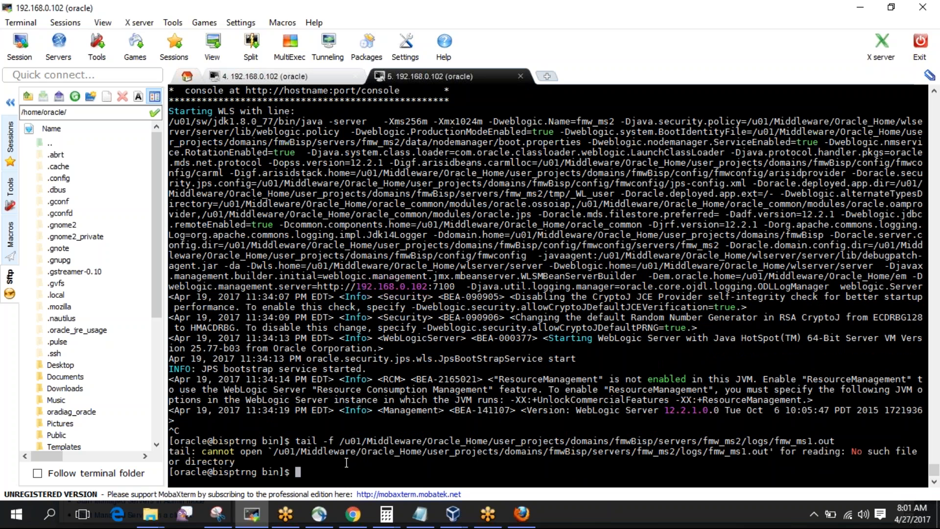
key("Up")
key("Left")
key("Left")
key("Left")
key("Left")
key("Left")
key("Left")
key("Left")
key("Left")
key("Left")
key("Left")
key("Left")
key("Left")
key("Left")
key("Left")
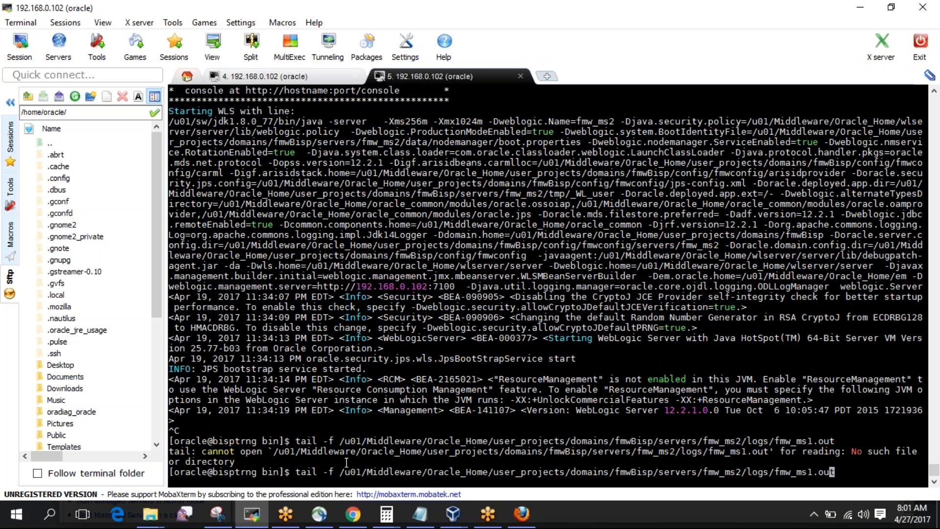
key("Left")
key("Left")
key("Return")
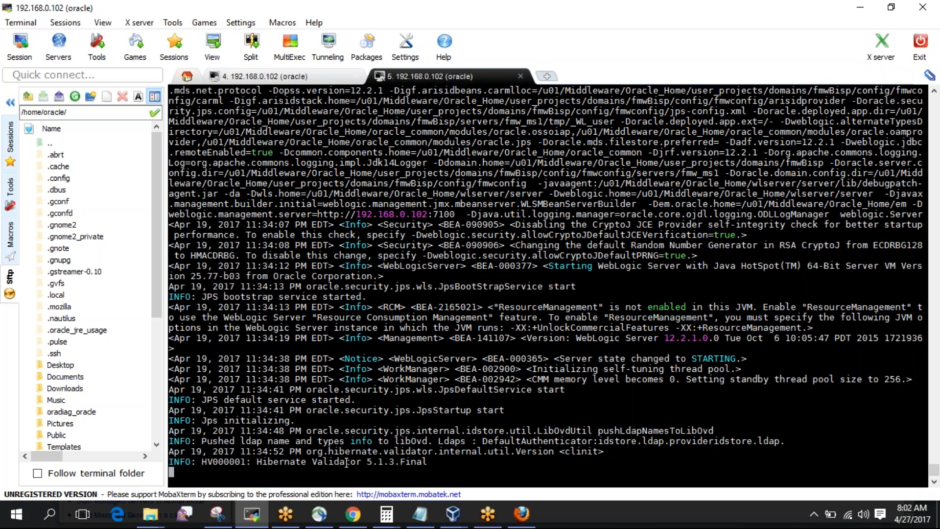
Duplicate the session into a new terminal and begin a cd to /u01/Middleware/Oracle_Home/user_projects/domains/fmwBisp.
right_click(479, 84)
left_click(504, 100)
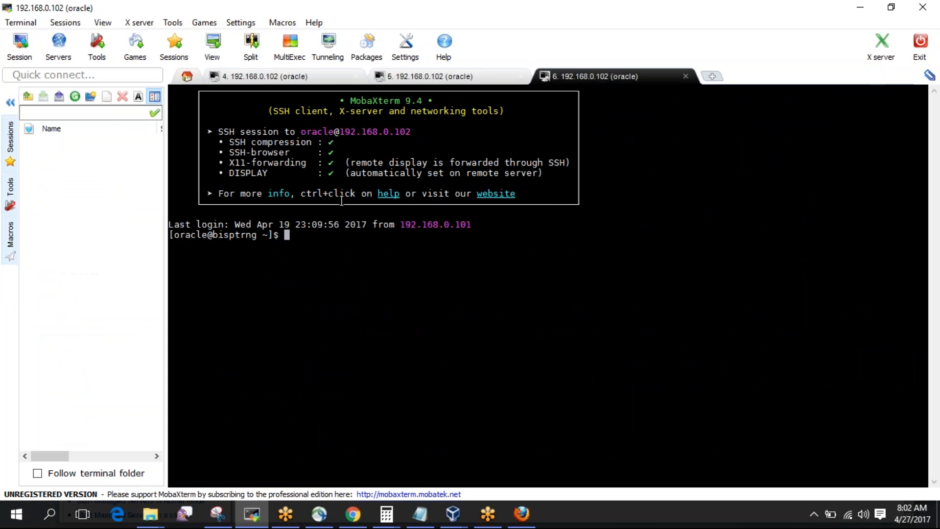
type("cd /u0")
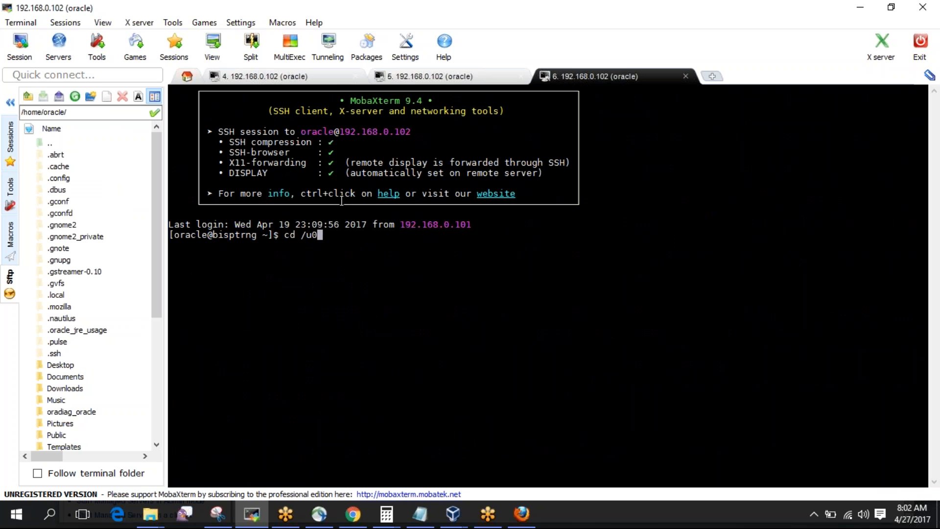
type("1/Middleware/Oracle_Home/")
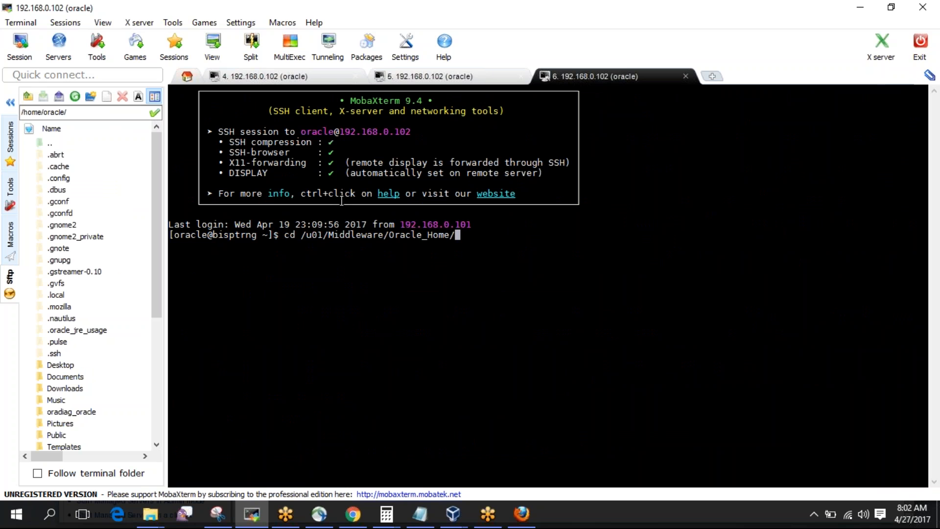
type("us")
key("Tab")
type("d")
key("Tab")
type("f")
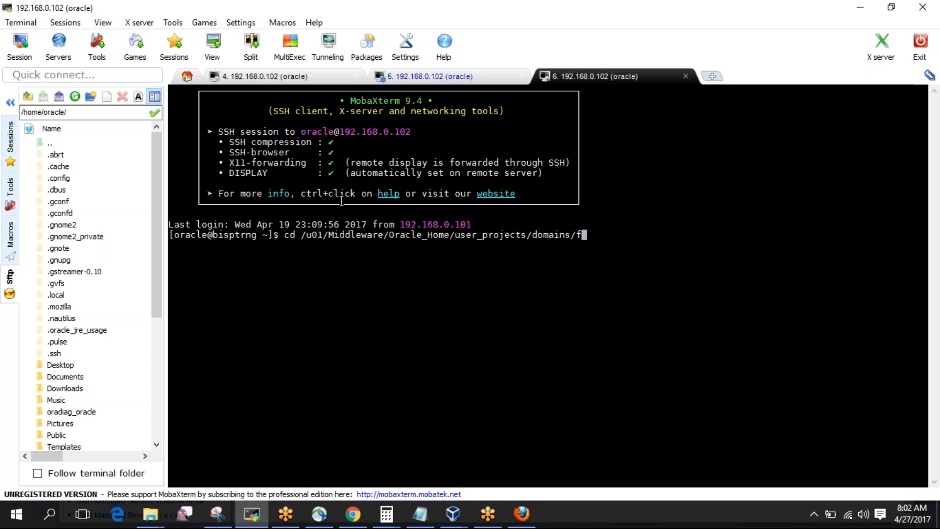
key("Tab")
Finish the path with servers/AdminServer and change into that directory.
type("A")
key("BackSpace")
type("ser")
key("Tab")
type("Ad")
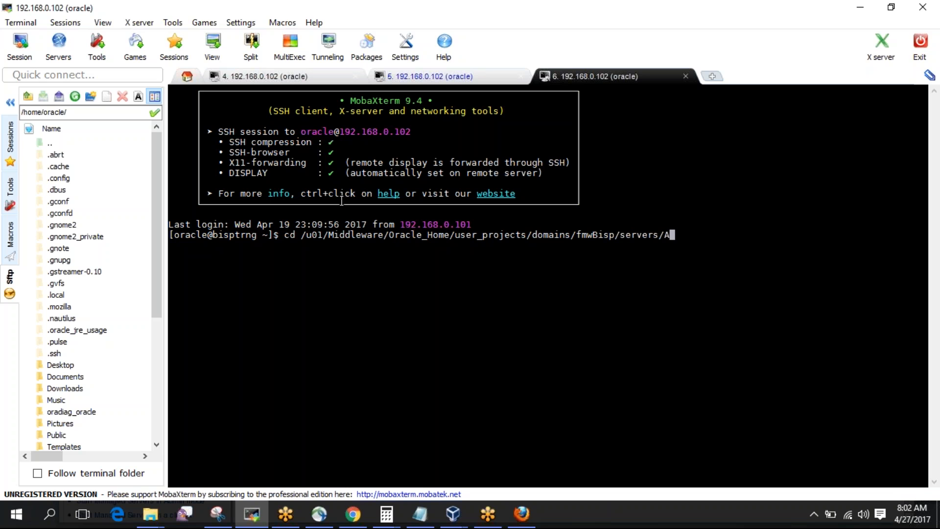
key("Tab")
key("Return")
Enter logs, list files with ls -ltr, and begin opening fmwBisp.log in vi.
type("cd logs")
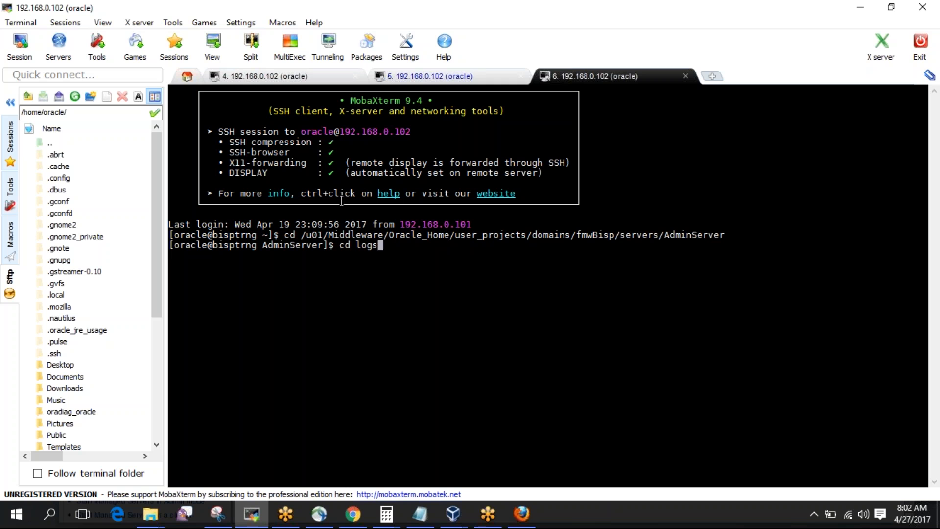
key("Return")
type("ls -ltr")
key("Return")
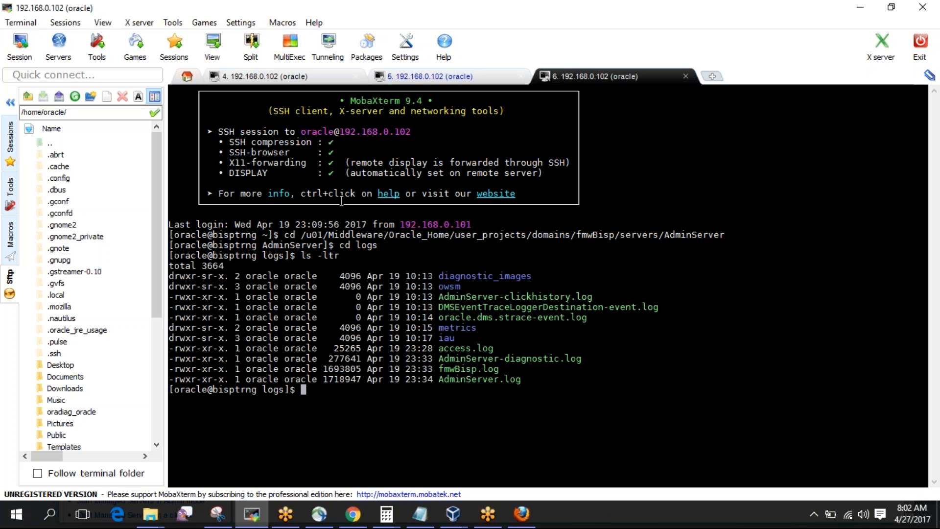
double_click(462, 370)
type("vi")
right_click(463, 369)
key("Return")
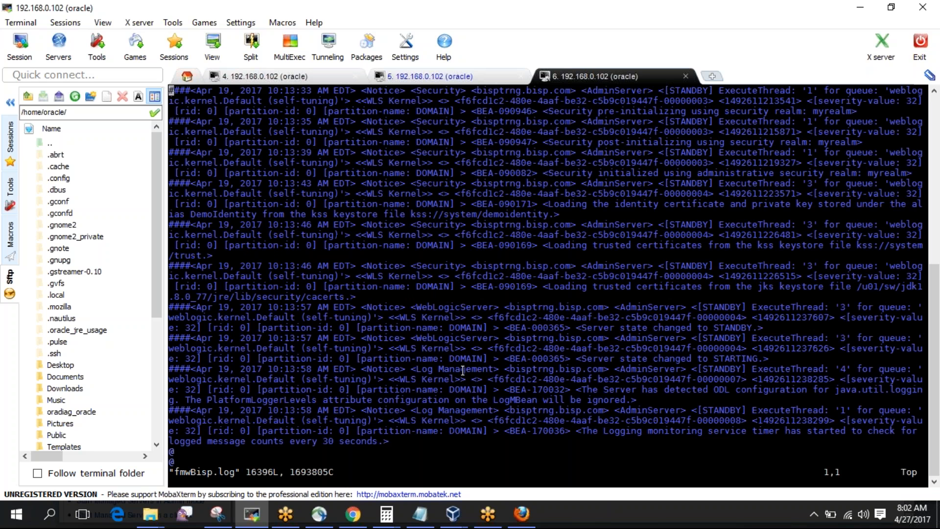
type(":$")
key("Return")
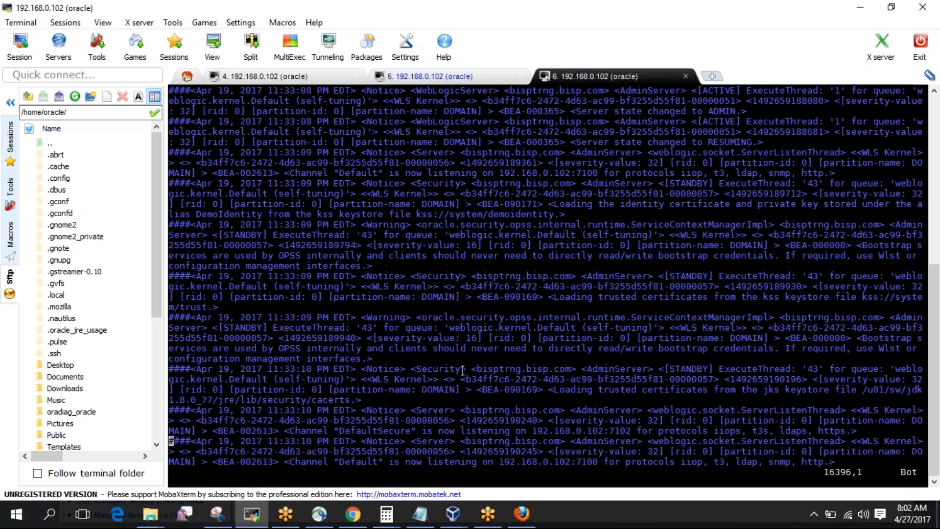
key("Up")
key("Up")
key("Up")
key("Up")
key("Up")
key("Up")
key("Up")
key("Up")
key("Up")
key("Up")
key("Down")
key("Down")
key("Down")
key("Down")
key("Down")
key("Down")
key("Down")
key("Down")
key("Down")
key("Down")
key("Up")
key("Up")
key("Up")
key("Up")
key("Up")
key("Up")
key("Up")
key("Up")
key("Up")
key("Up")
key("Up")
key("Up")
key("Up")
key("Up")
key("Up")
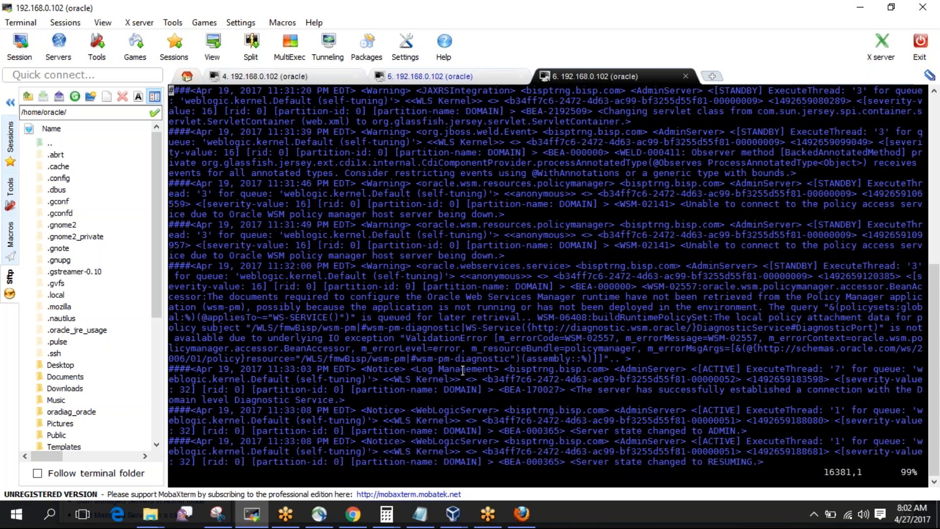
key("Up")
key("Up")
key("Up")
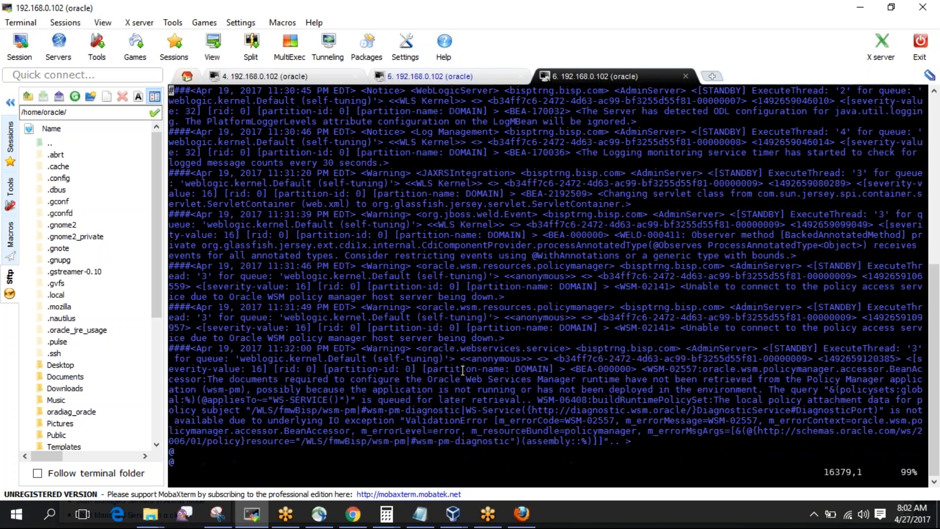
key("g")
key("g")
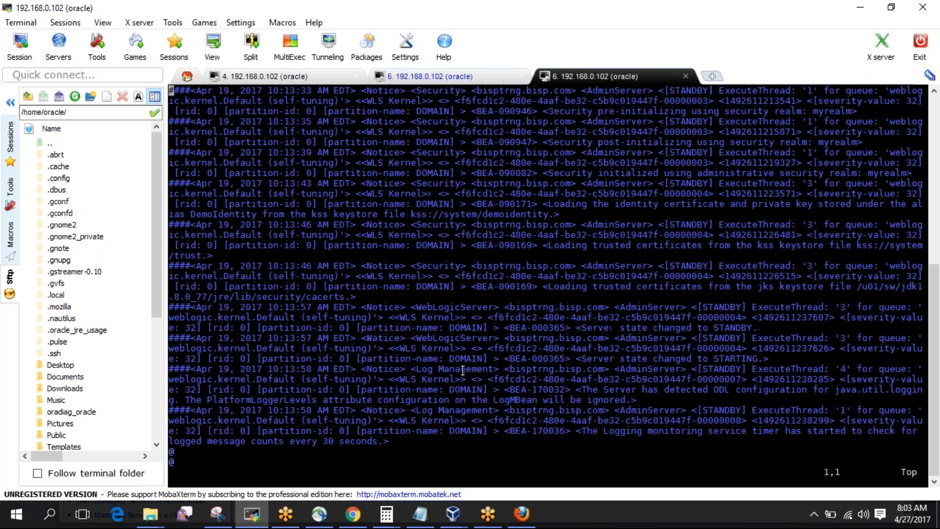
type("/fmw")
key("Return")
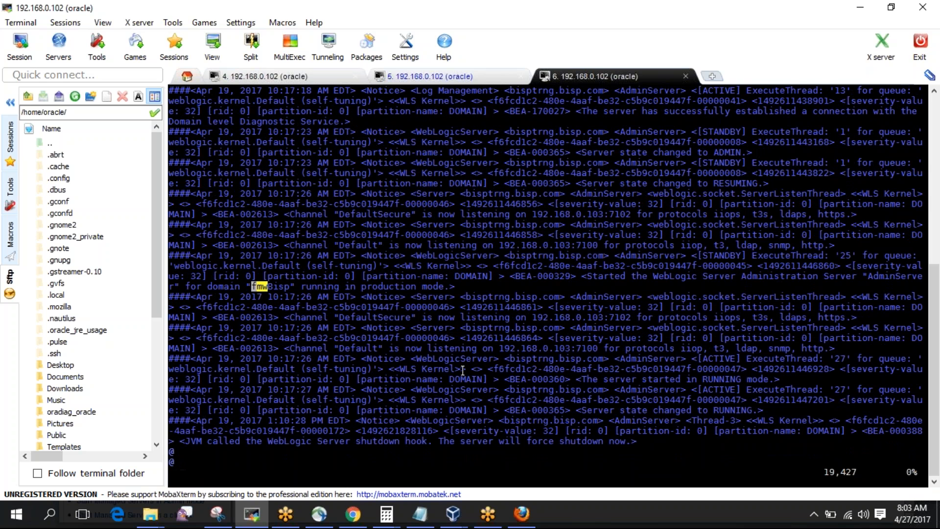
key("n")
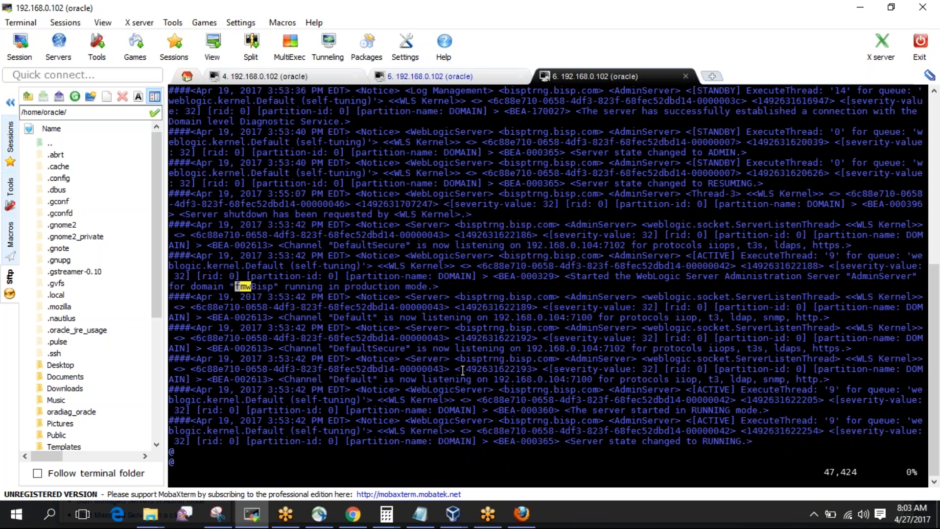
key("n")
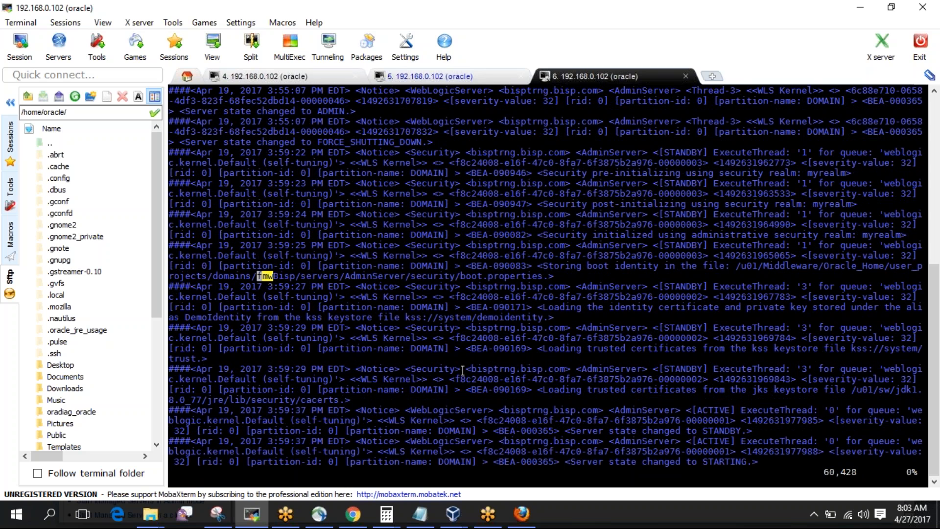
key("n")
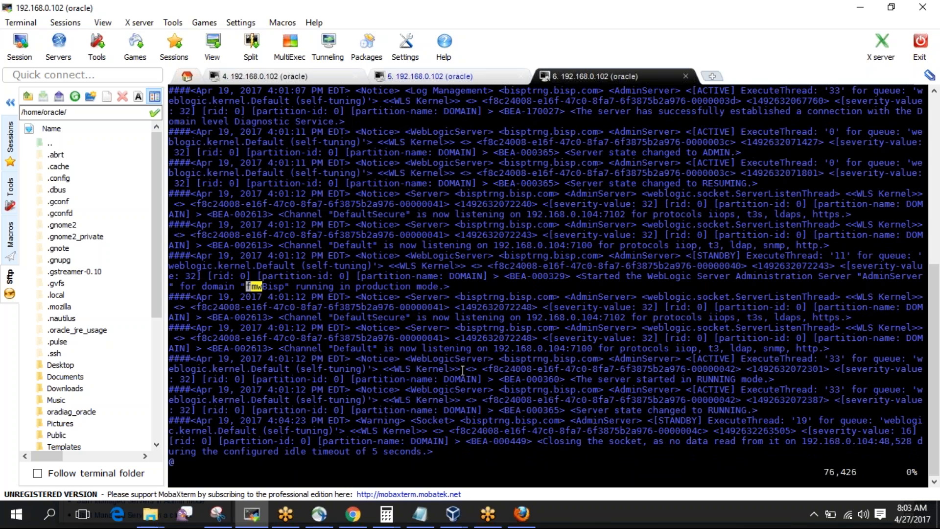
key("n")
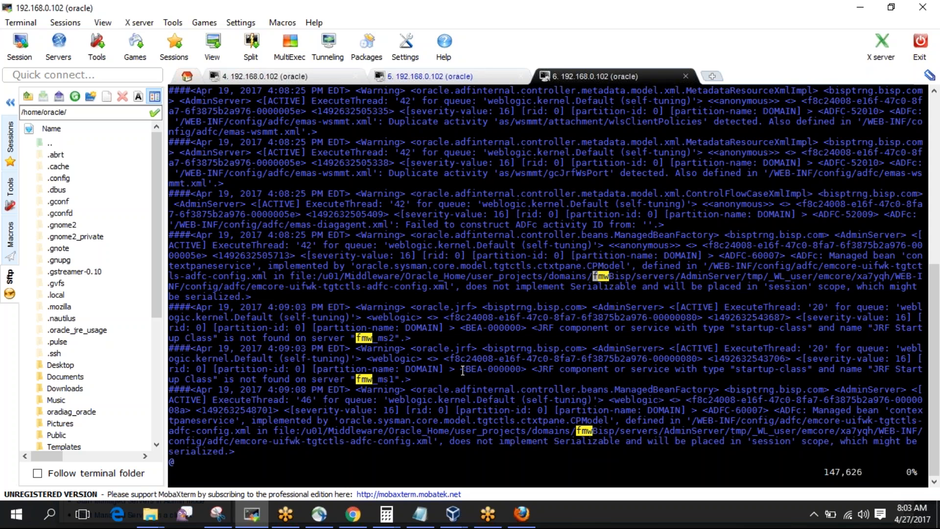
key("n")
key("n")
key("n")
key("n")
key("n")
key("n")
key("n")
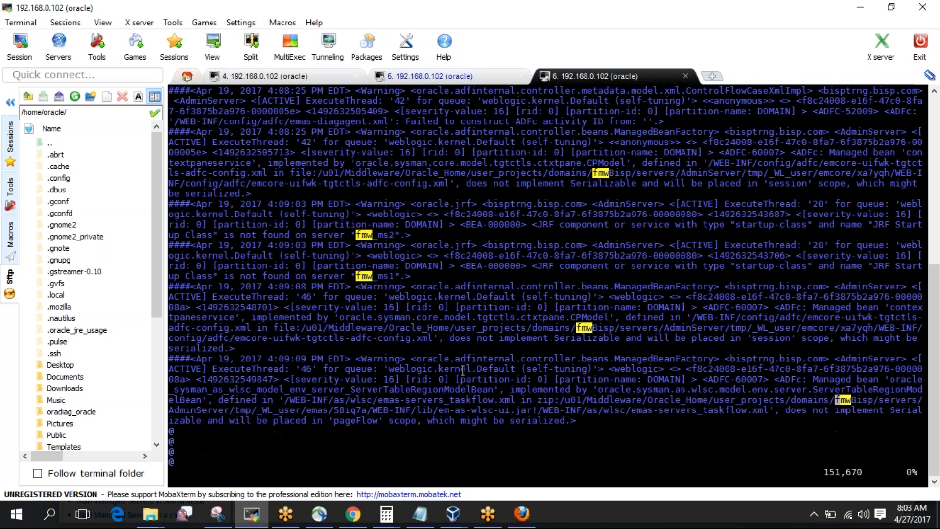
key("n")
key("n")
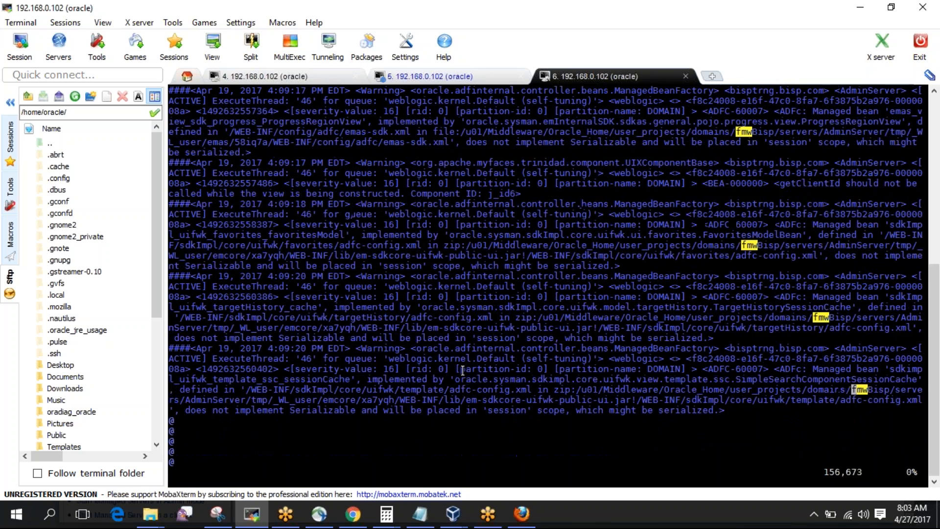
key("n")
key("n")
key("n")
key("n")
key("n")
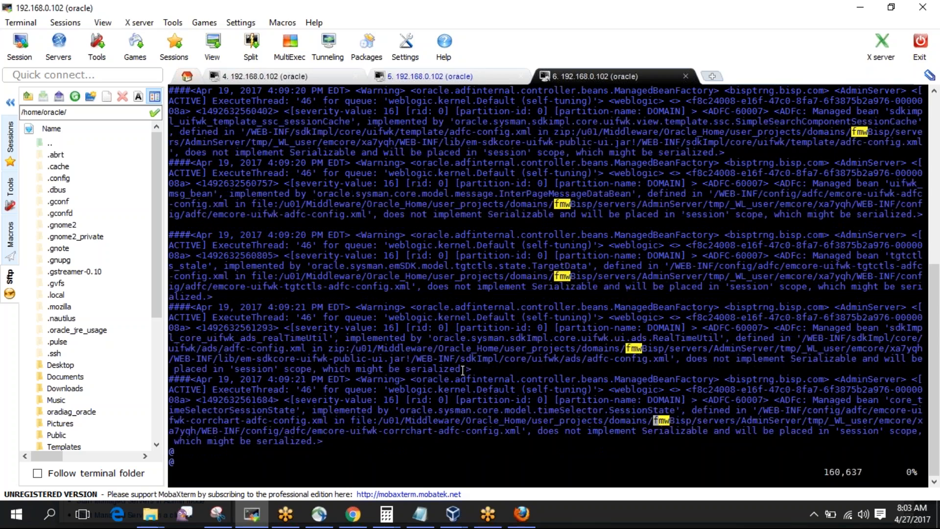
key("n")
key("n")
key("n")
key("n")
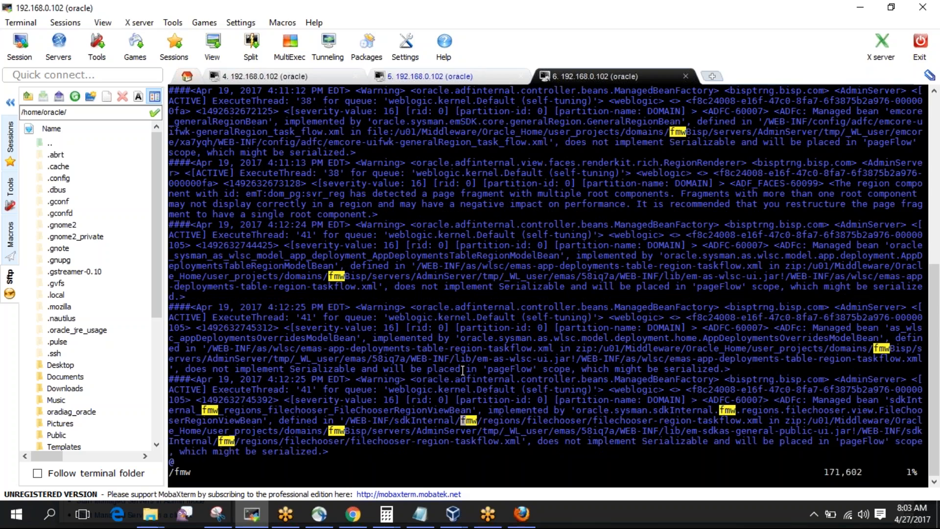
key("n")
key("n")
key("n")
key("n")
key("n")
key("n")
key("n")
key("n")
key("n")
key("n")
key("n")
key("n")
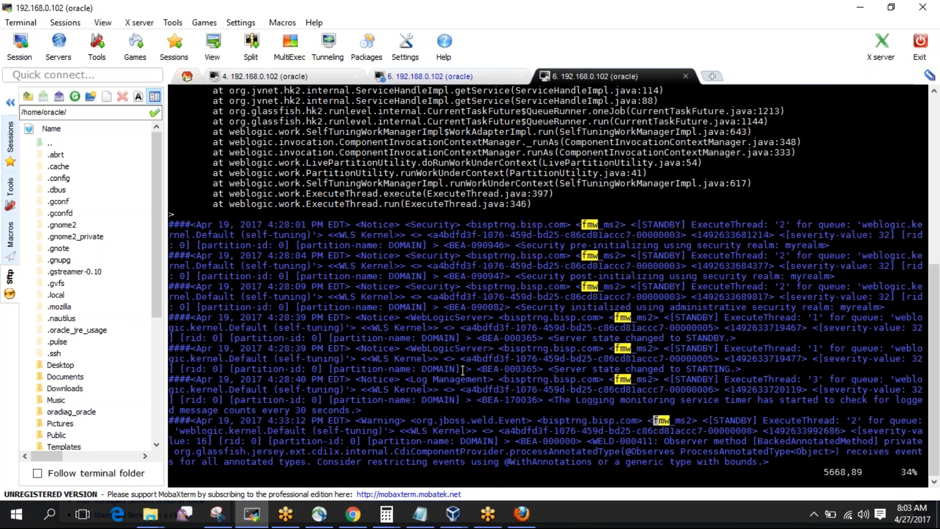
key("n")
key("n")
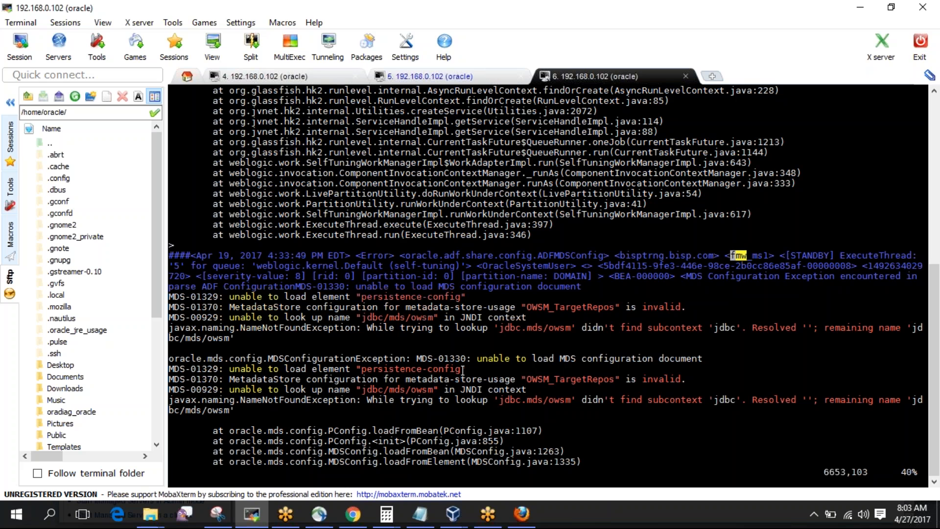
key("n")
key("n")
key("n")
key("n")
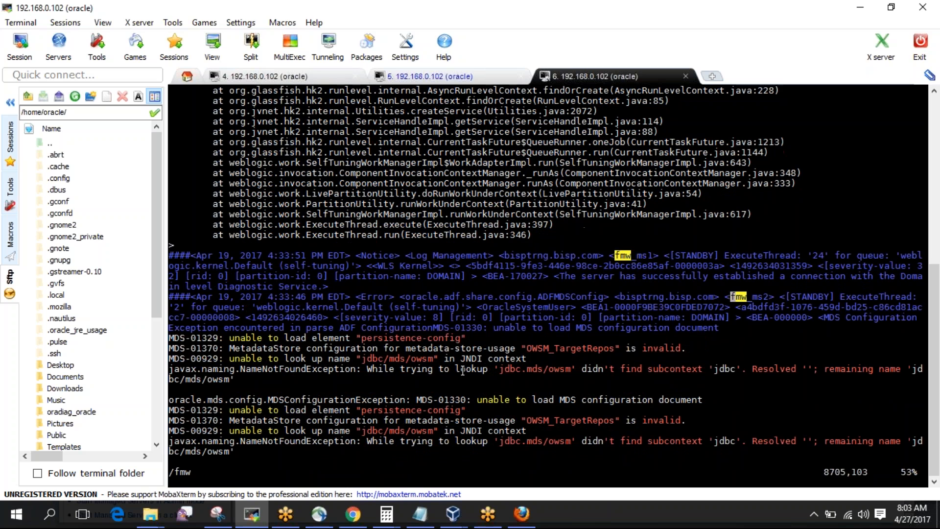
key("n")
key("n")
type(":$")
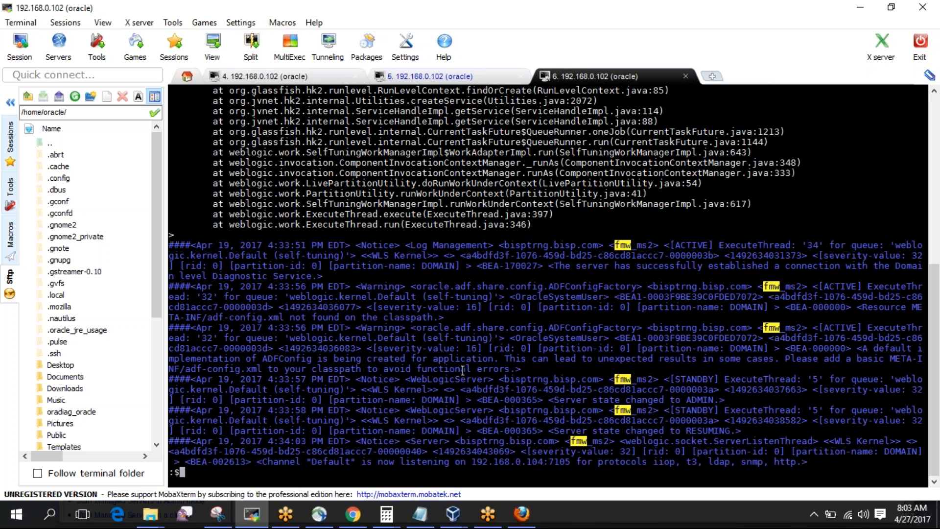
key("Return")
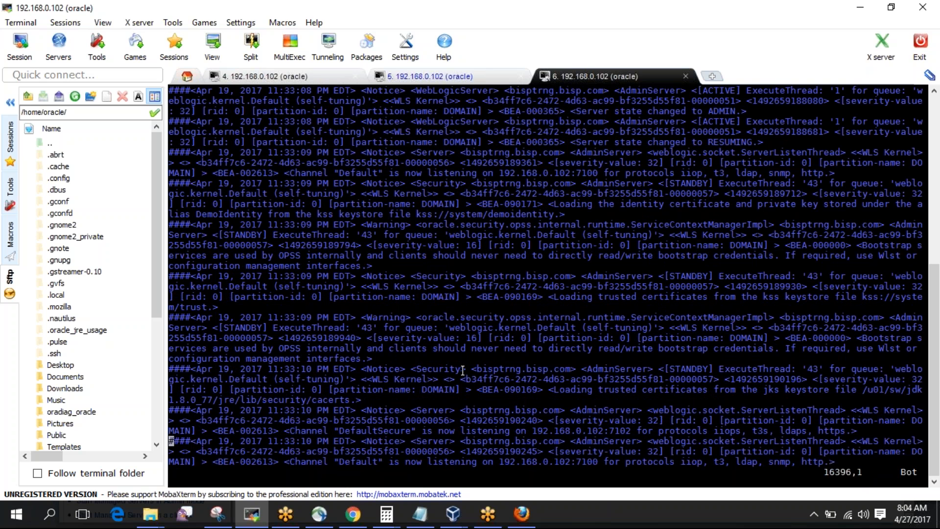
type(":q")
key("Return")
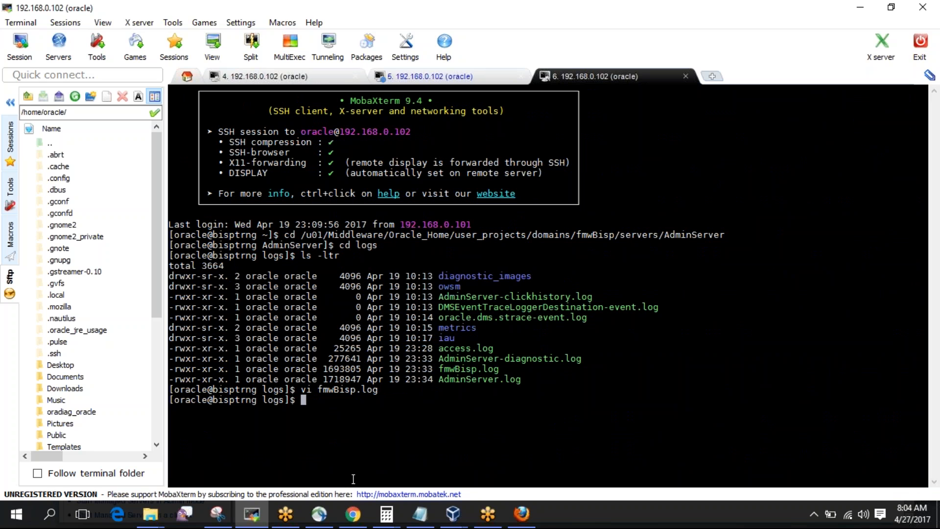
Recheck the servers' status in the WebLogic console until fmw_ms1 and fmw_ms2 show RUNNING.
left_click(352, 514)
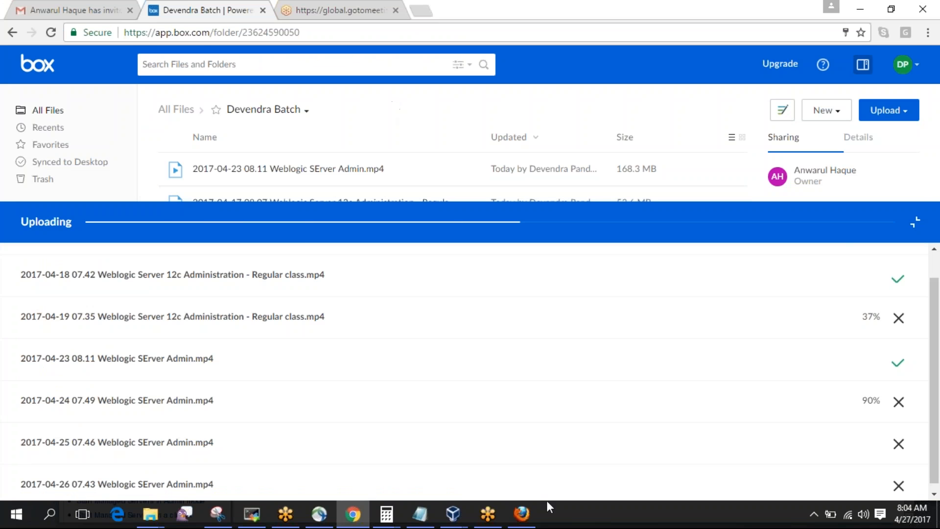
left_click(524, 514)
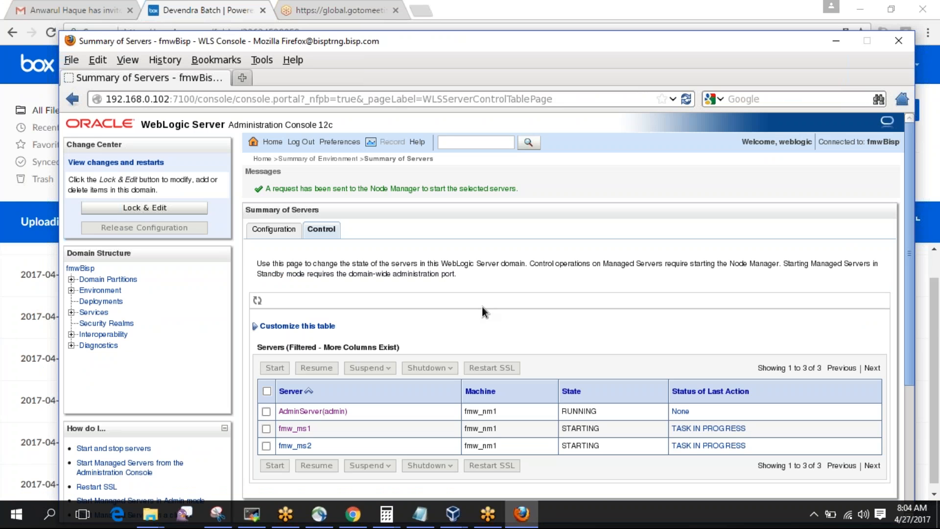
left_click(291, 236)
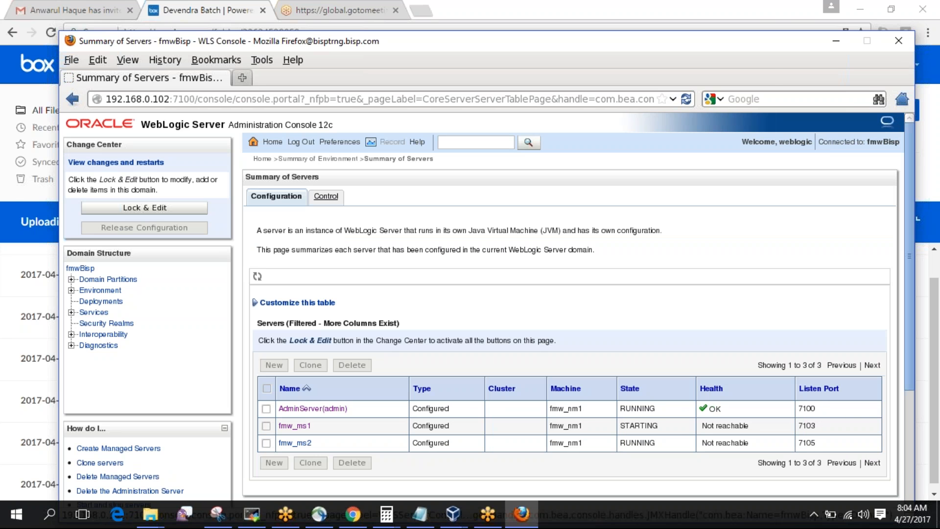
left_click(326, 196)
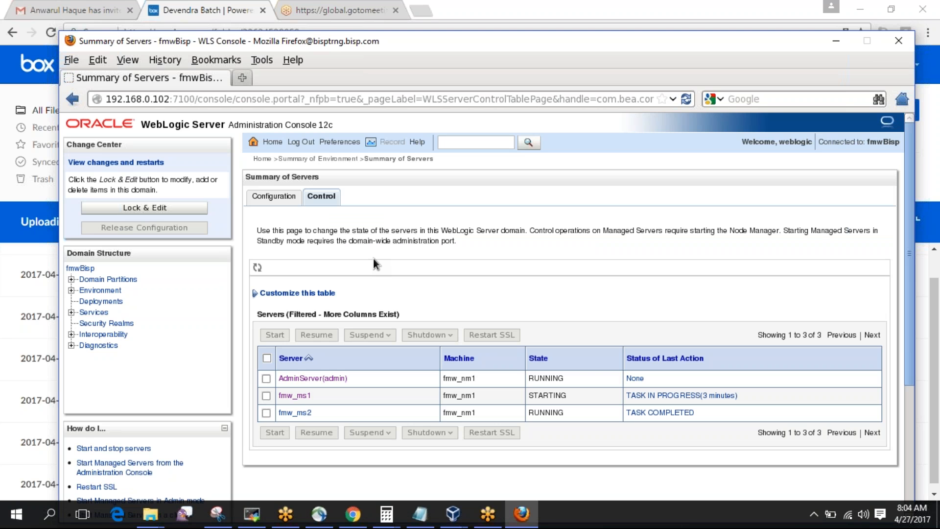
left_click(274, 196)
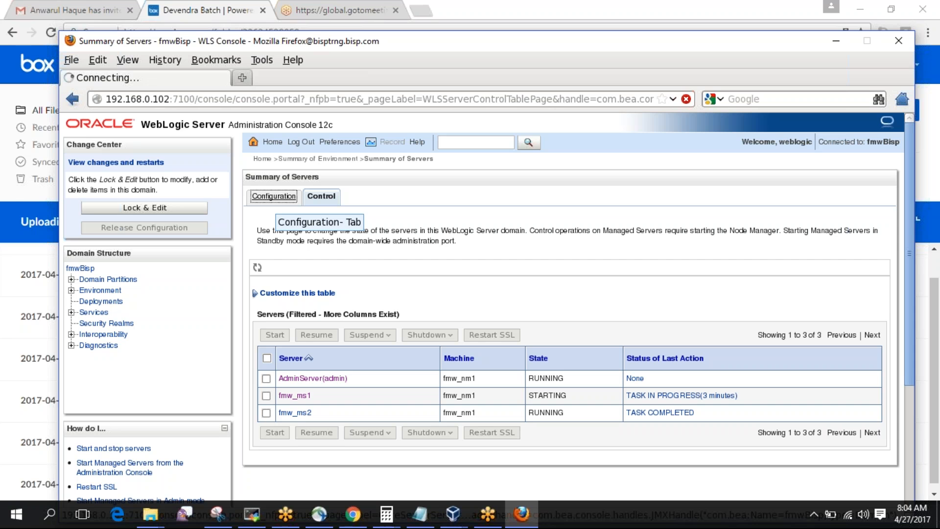
left_click(332, 202)
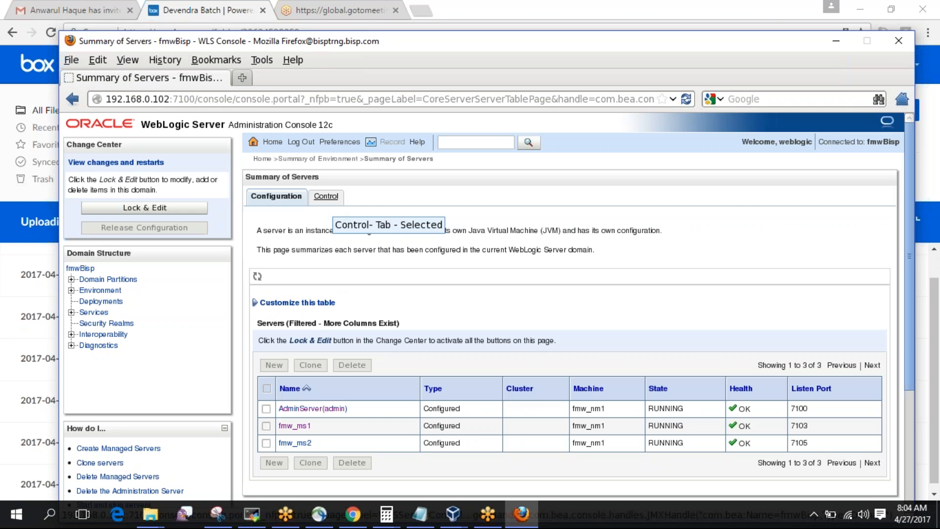
left_click(330, 198)
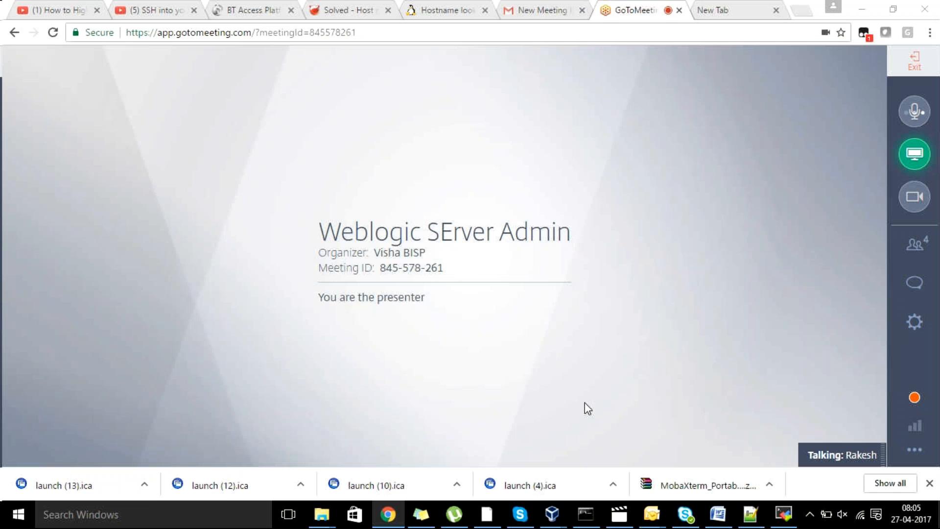
Highlight eth0's inet6 line in the Weblogic VM terminal, then bring up the Word ifconfig notes.
mouse_move(545, 515)
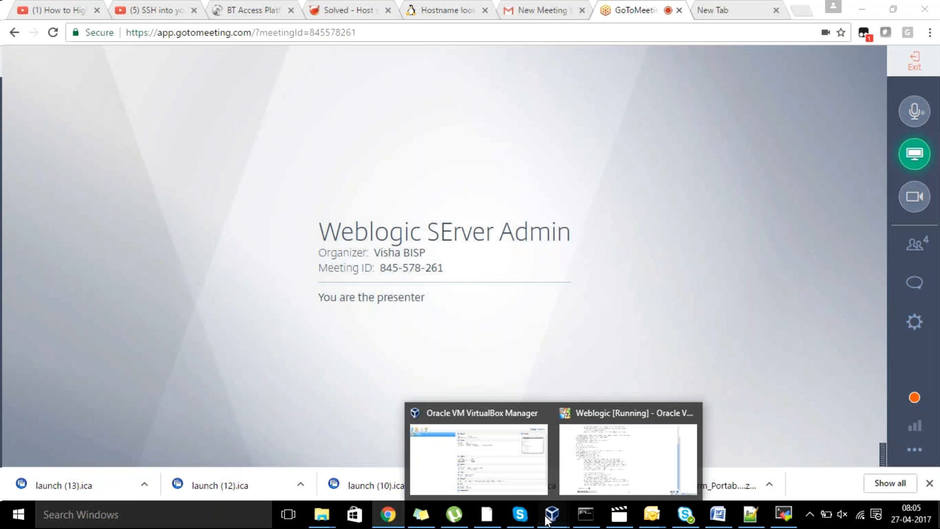
left_click(603, 441)
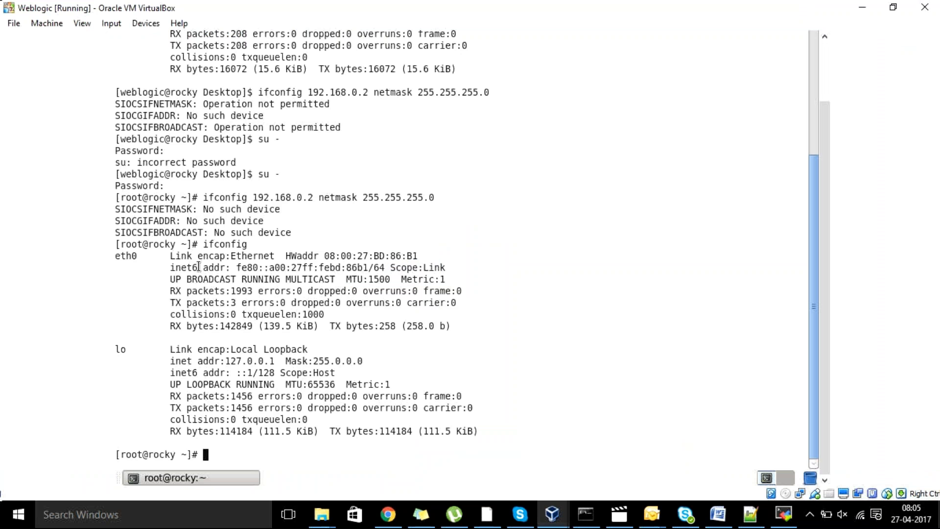
left_click_drag(187, 268, 447, 269)
left_click(466, 273)
left_click(717, 514)
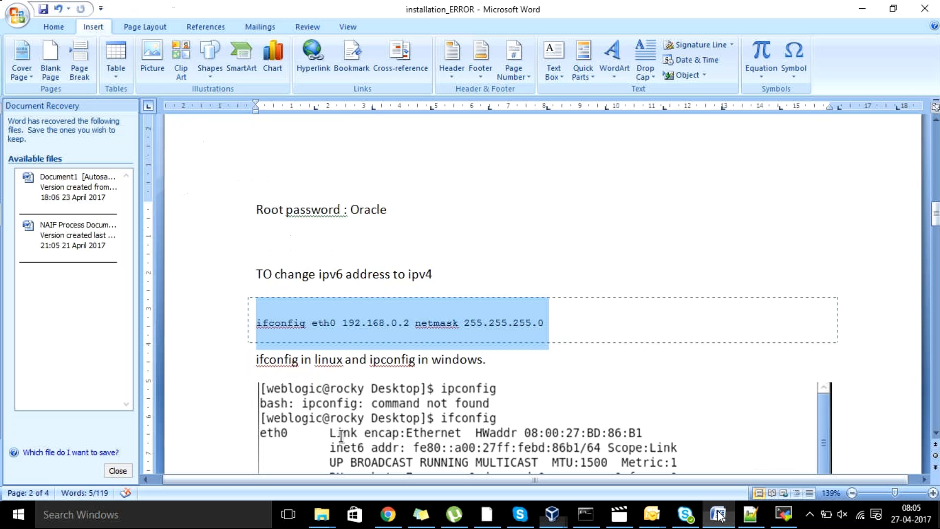
left_click(562, 324)
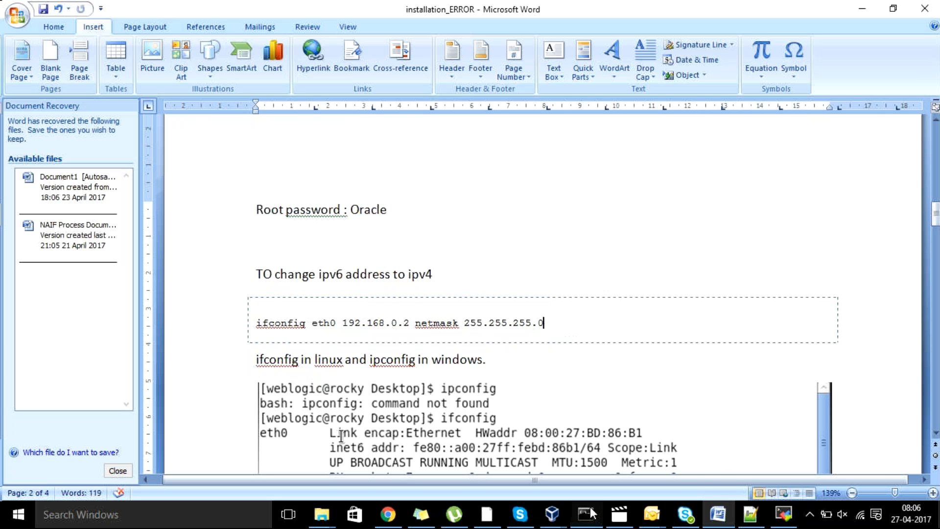
Mark eth0's inet6 address in the VM and minimize the timed-out MobaXterm session.
mouse_move(552, 513)
left_click(592, 422)
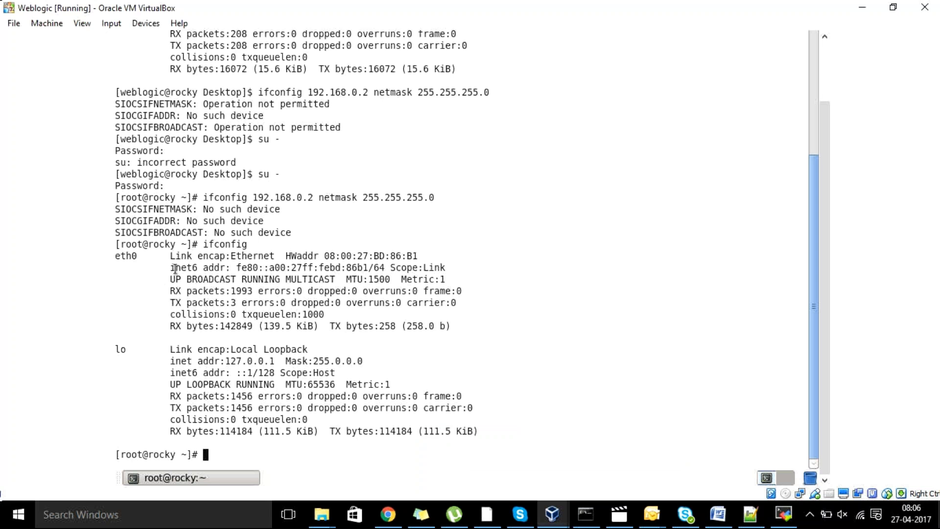
left_click_drag(171, 268, 259, 271)
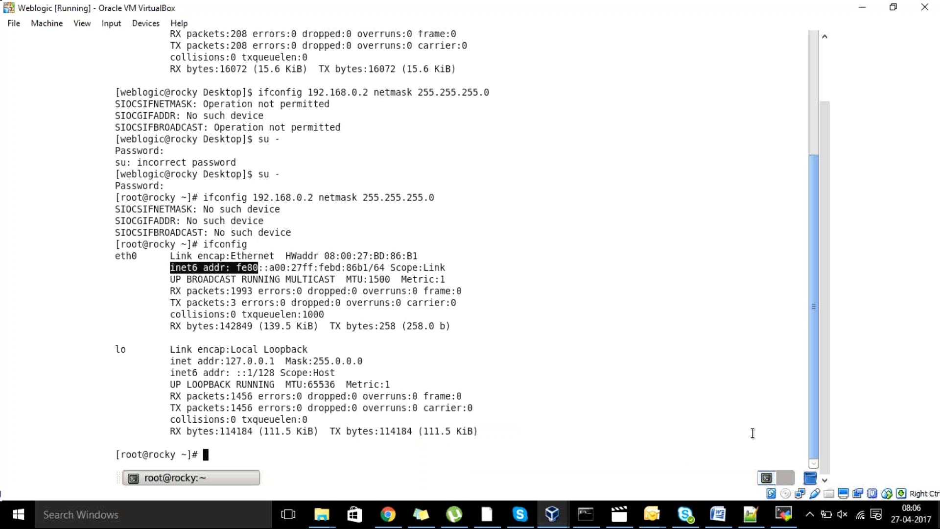
left_click(781, 515)
left_click(718, 514)
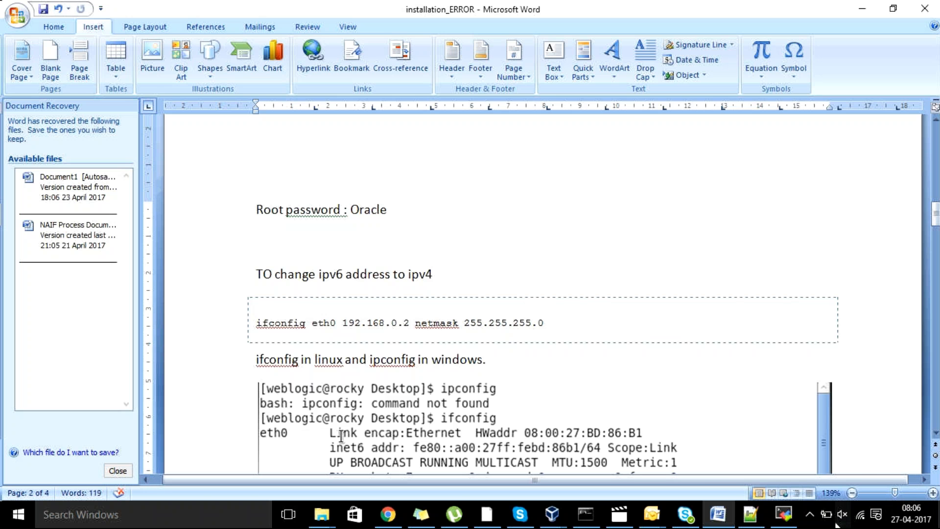
left_click(789, 512)
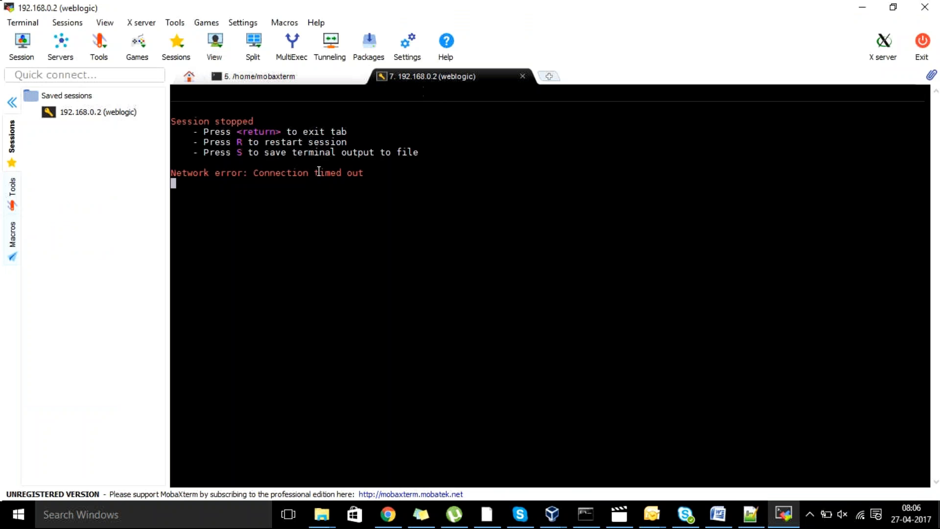
left_click(860, 10)
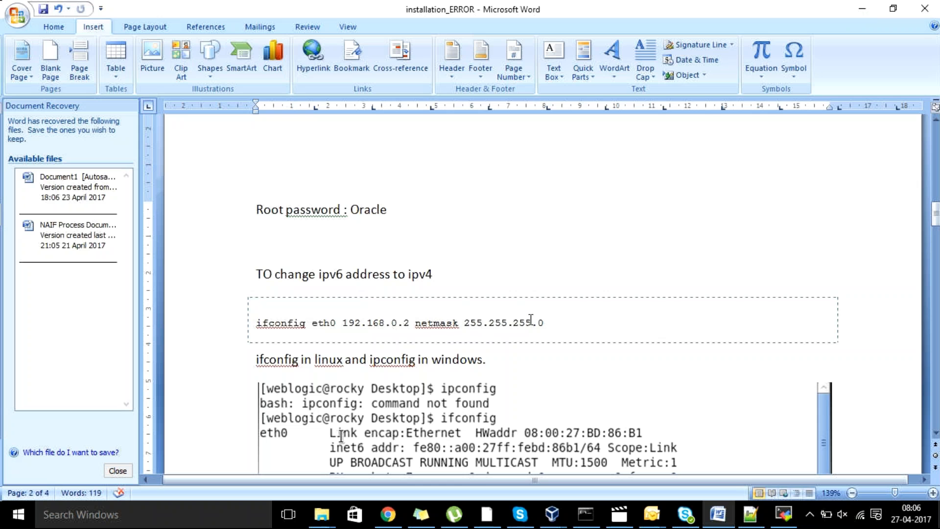
Select the ifconfig eth0 192.168.0.2 netmask command in Word and return to the VM terminal.
left_click_drag(549, 324, 275, 315)
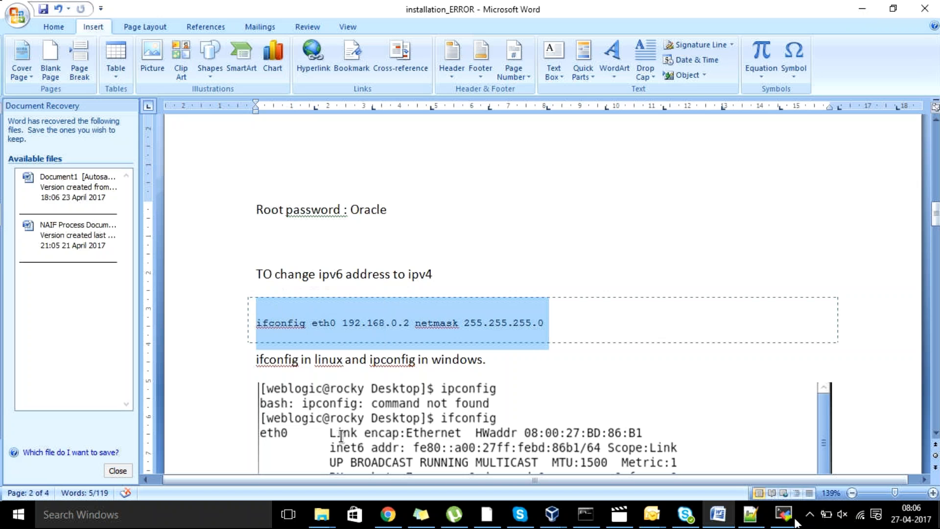
mouse_move(548, 520)
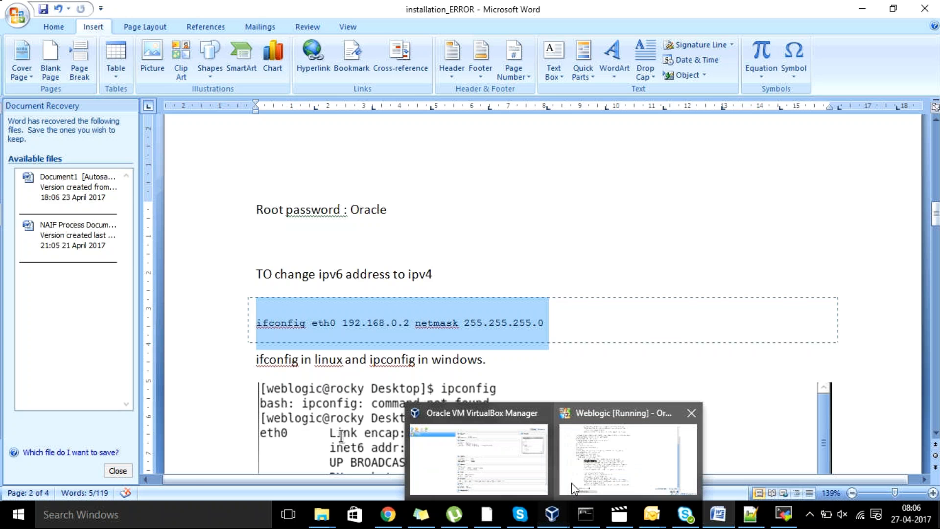
left_click(571, 482)
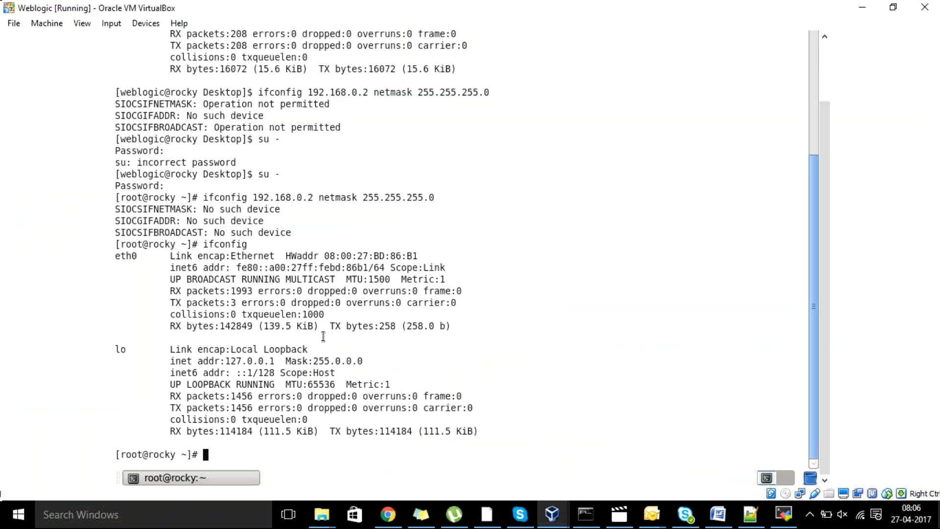
Scroll the VM display up to bring the GNOME top panel into view.
left_click(821, 331)
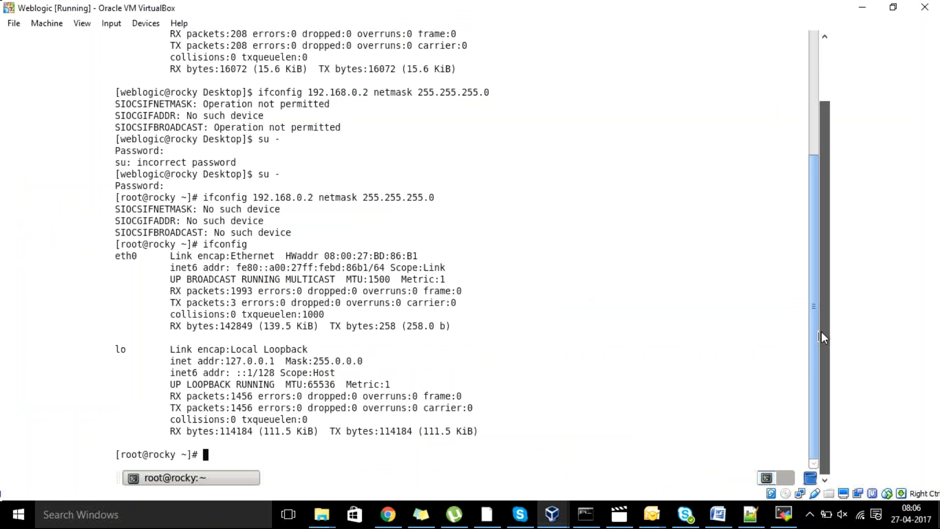
left_click_drag(821, 331, 819, 305)
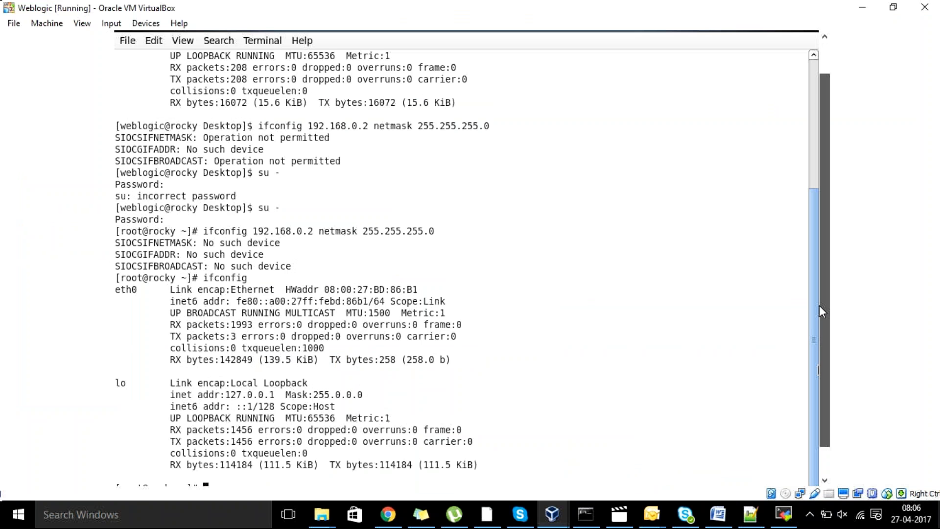
left_click_drag(819, 306, 818, 272)
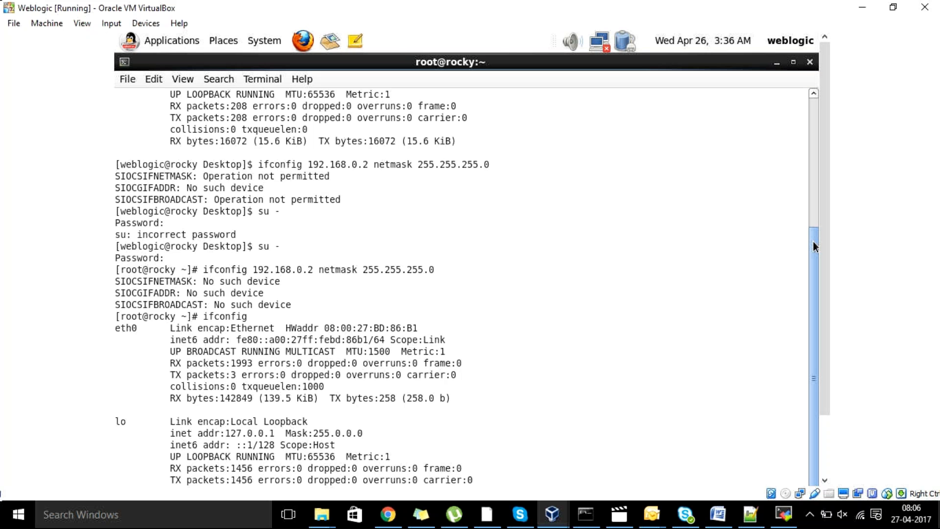
left_click_drag(814, 245, 803, 164)
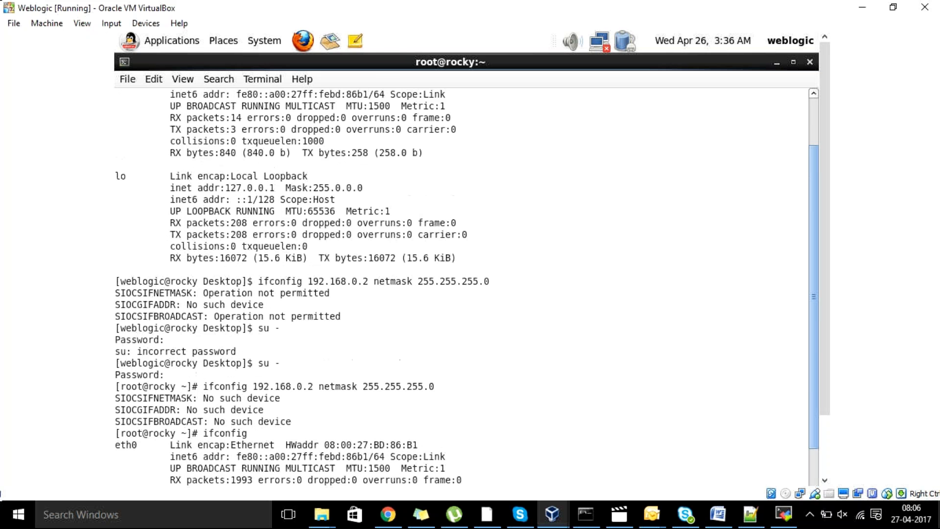
left_click_drag(813, 296, 814, 279)
left_click_drag(803, 145, 801, 127)
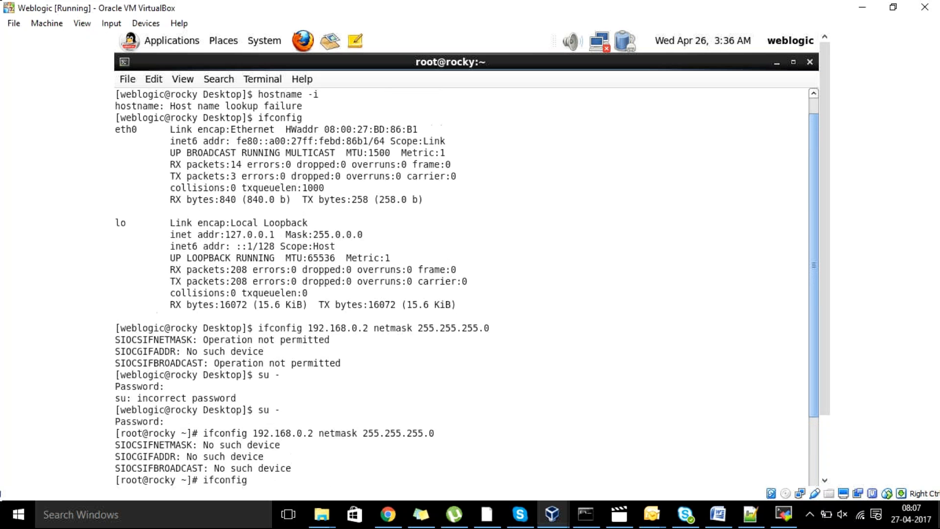
left_click_drag(814, 299, 814, 289)
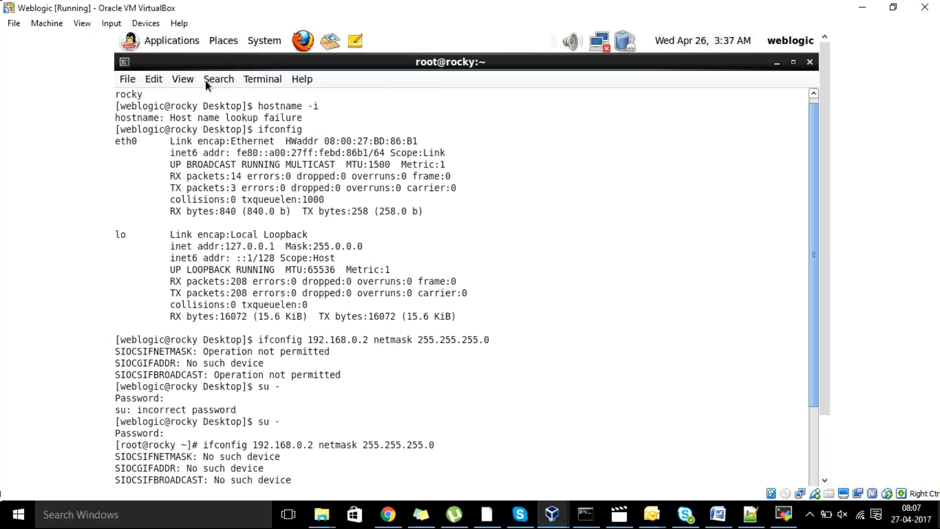
left_click(123, 61)
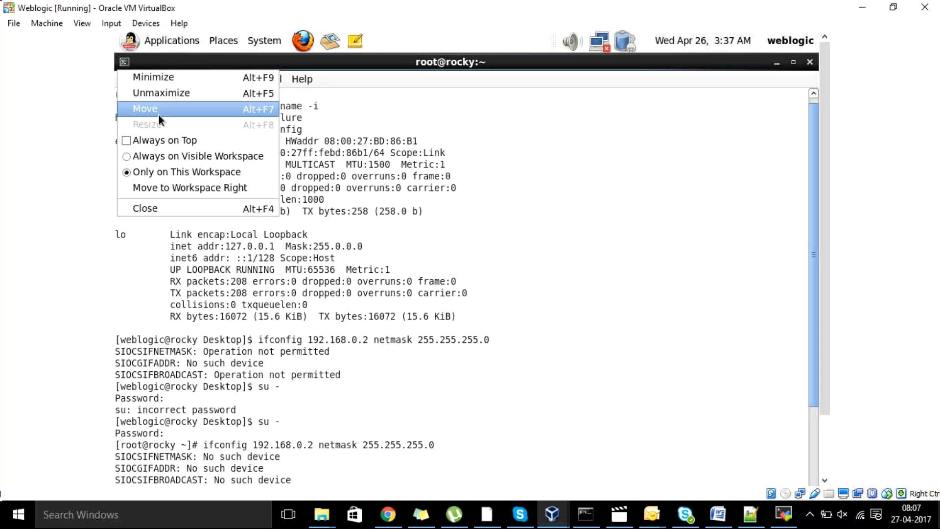
left_click(455, 141)
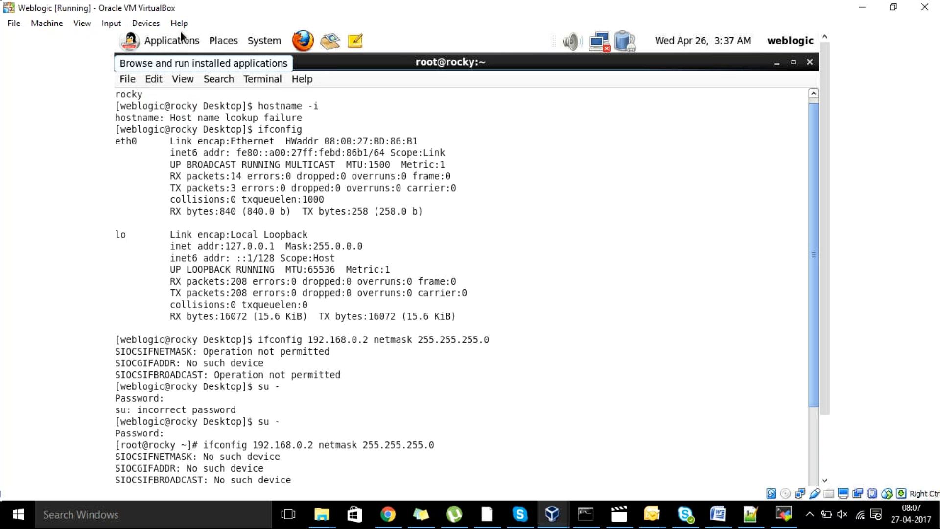
Activate the wired System eth0 connection from the GNOME panel's network icon.
left_click(136, 41)
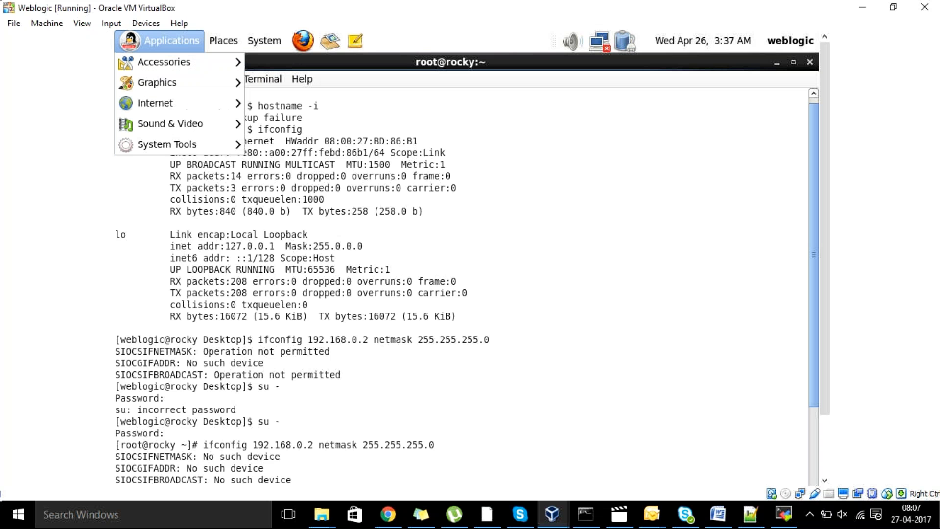
left_click(148, 48)
left_click(223, 40)
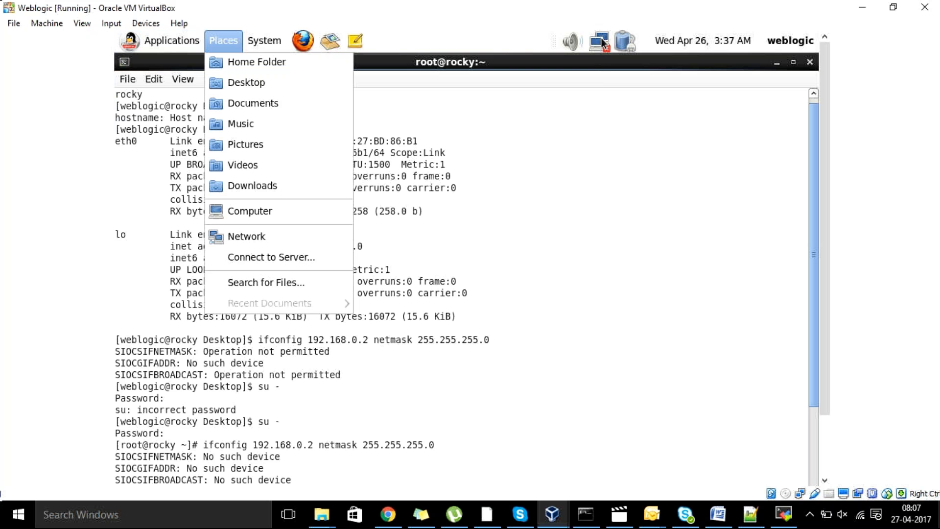
left_click(603, 43)
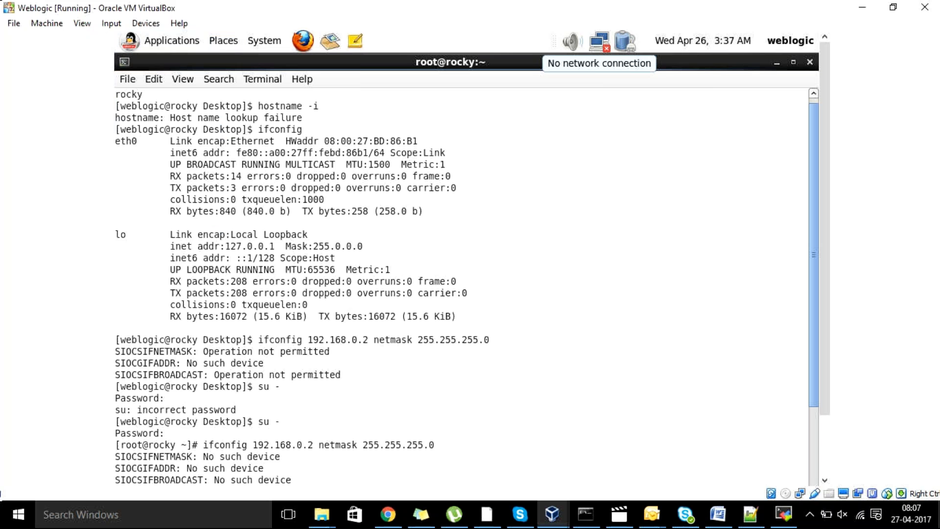
left_click(598, 41)
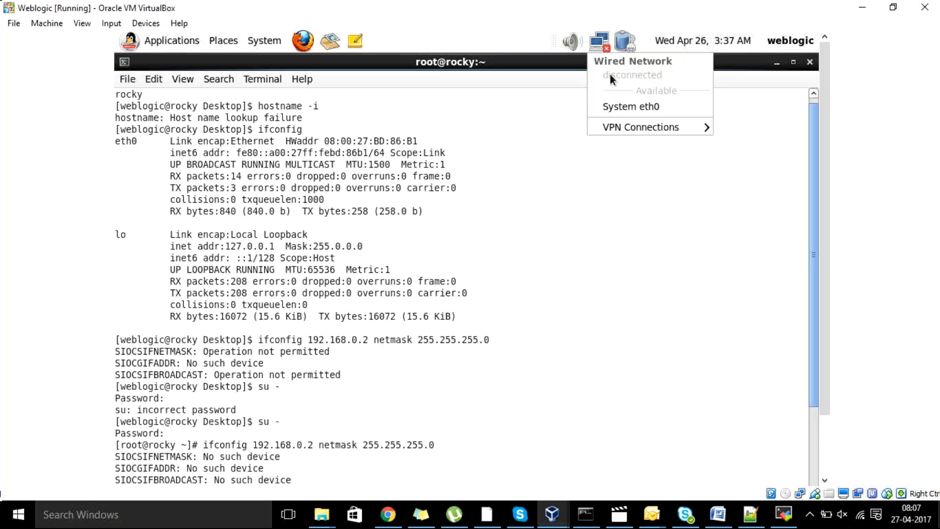
left_click(625, 107)
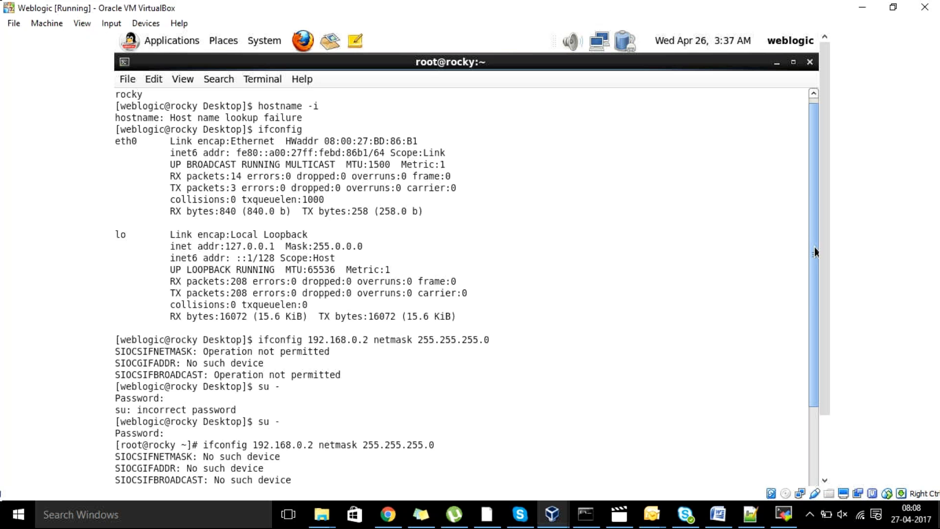
left_click_drag(815, 247, 823, 475)
type("ifcon")
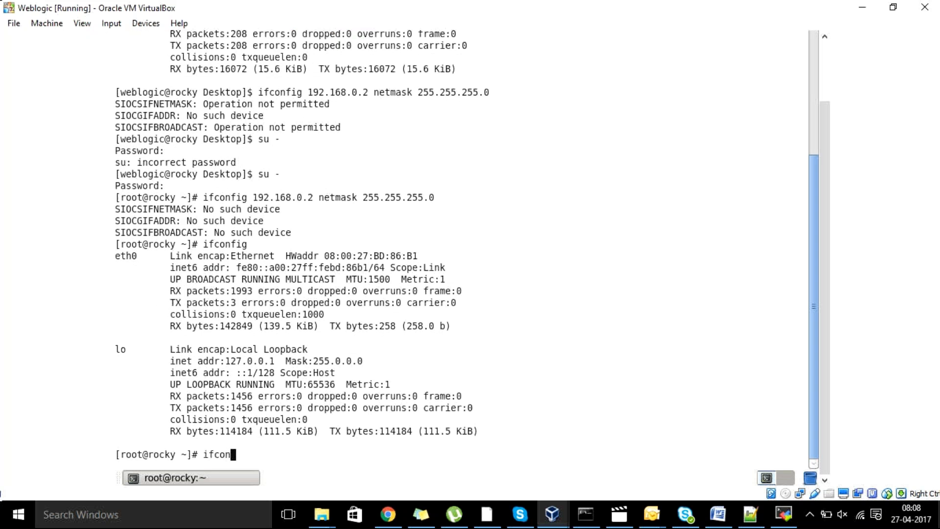
type("fig")
key("Return")
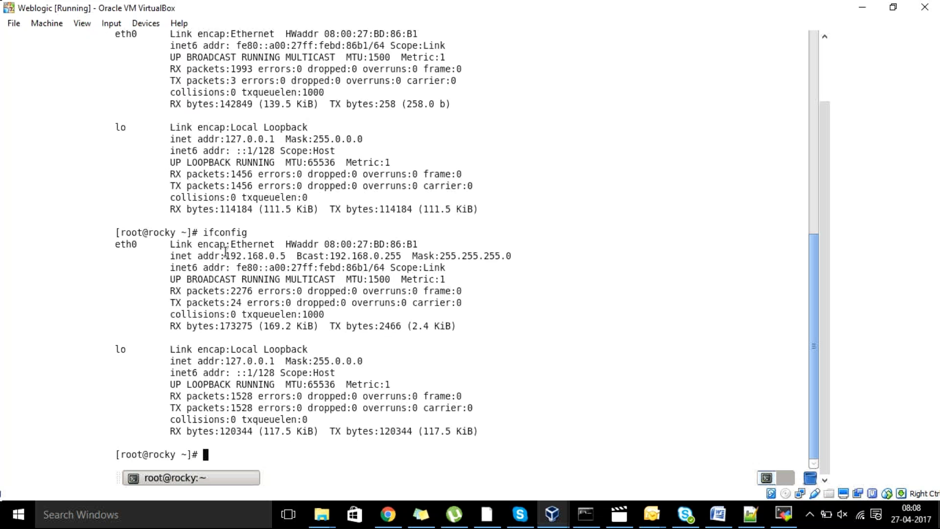
left_click_drag(225, 255, 324, 255)
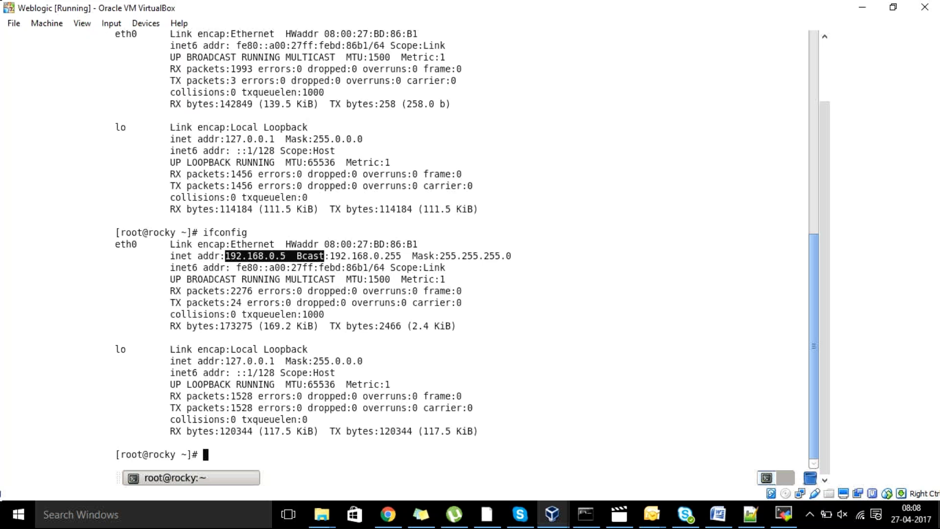
left_click(278, 254)
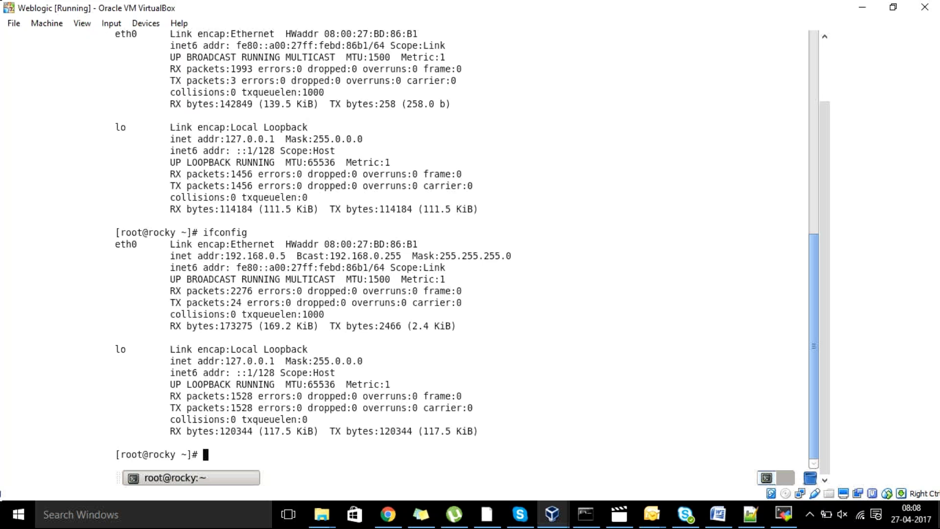
Create an SSH session to 192.168.0.5 with username weblogic and connect.
left_click(781, 512)
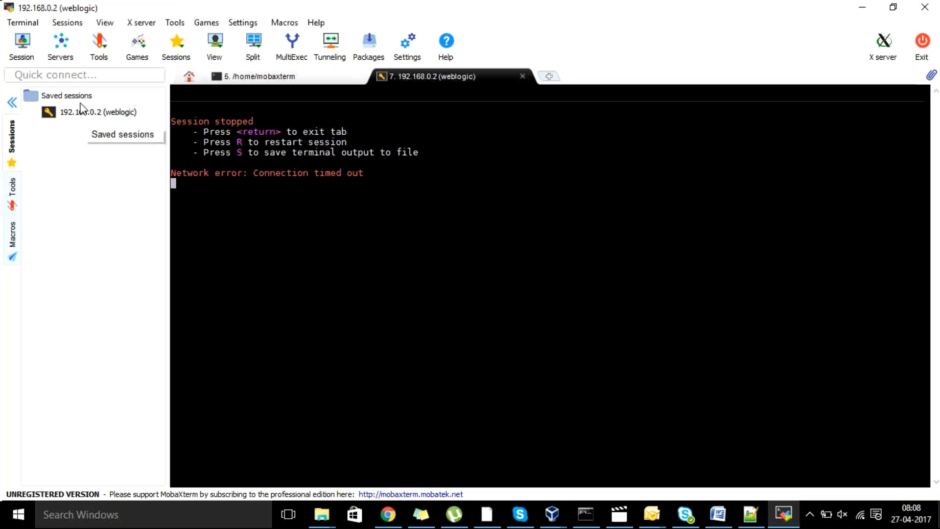
left_click(23, 46)
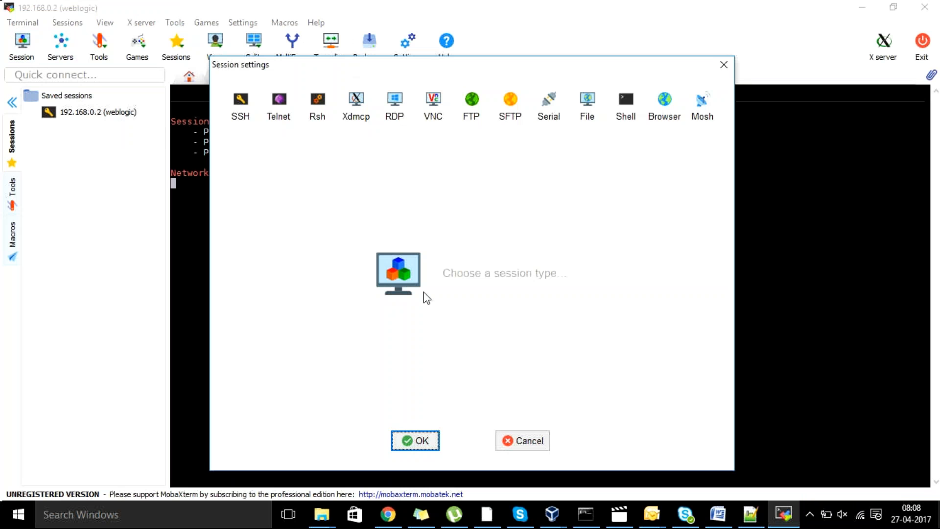
left_click(251, 119)
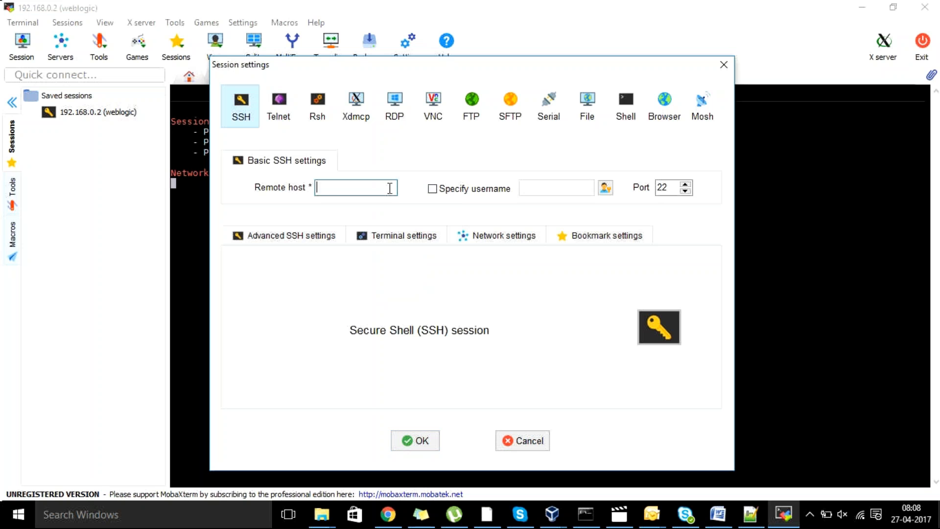
type("192.168.0.5")
key("Tab")
key("Tab")
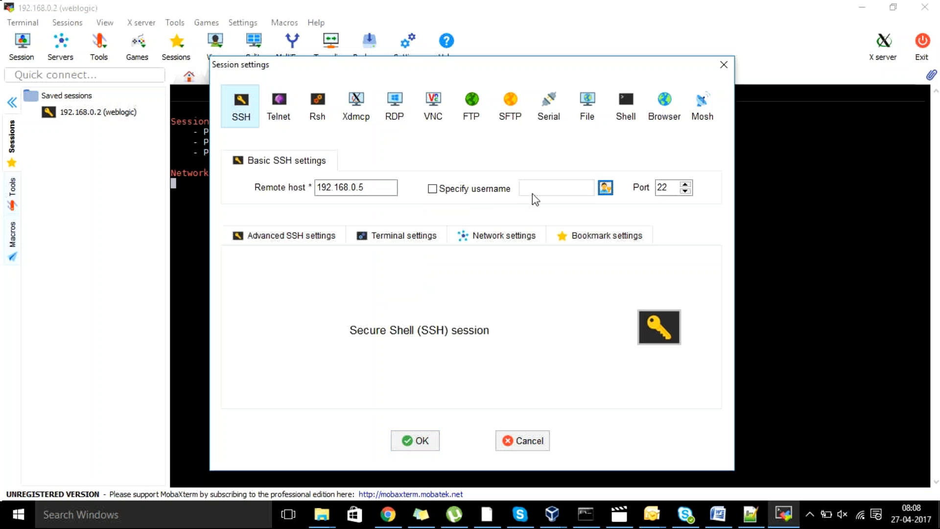
left_click(452, 191)
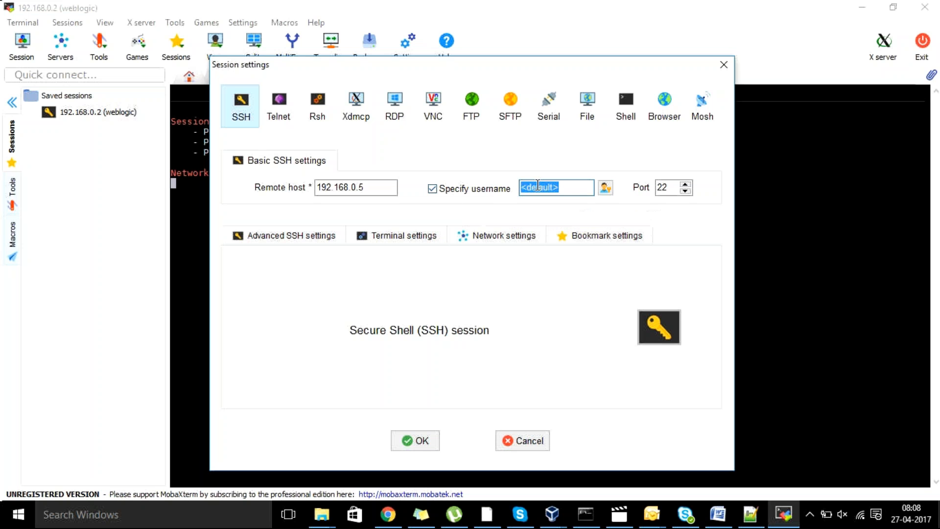
type("weblogic")
left_click(431, 440)
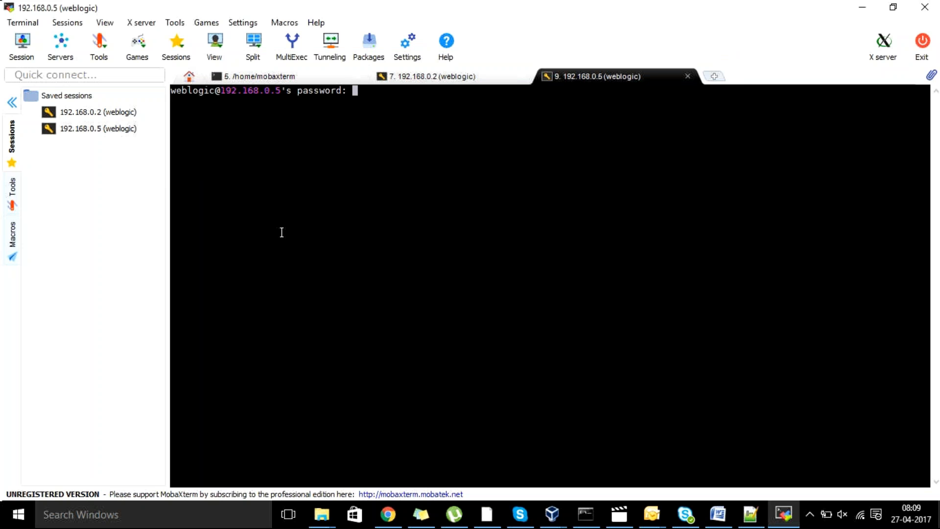
Submit the password, store it, and run uname to confirm the host reports Linux.
key("Return")
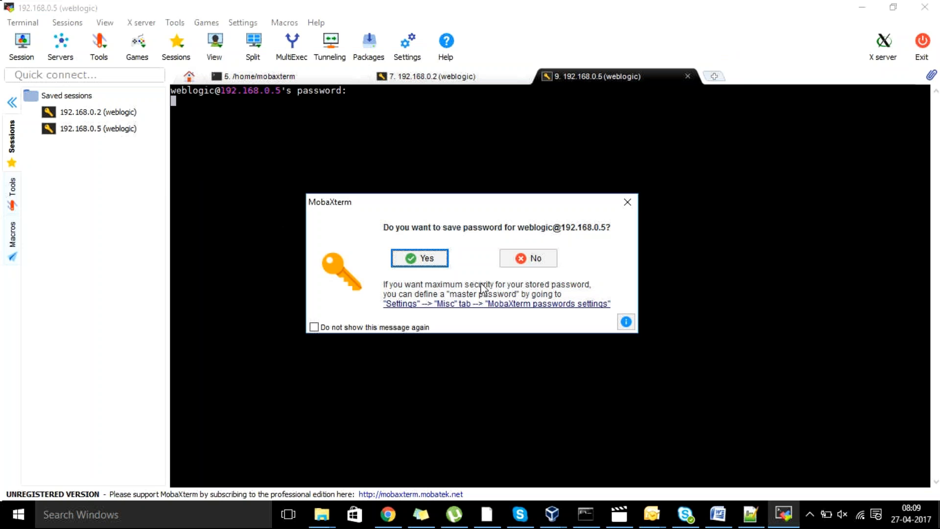
left_click(442, 262)
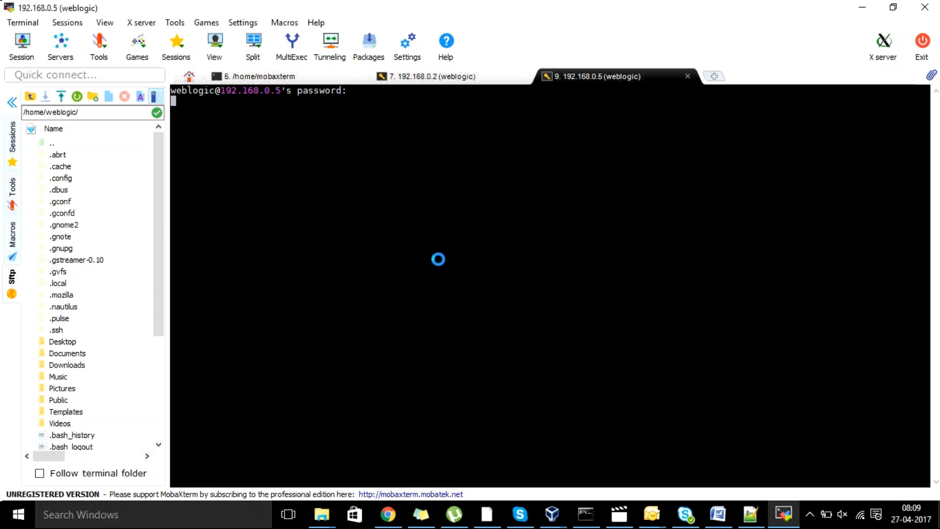
type("uname")
key("Return")
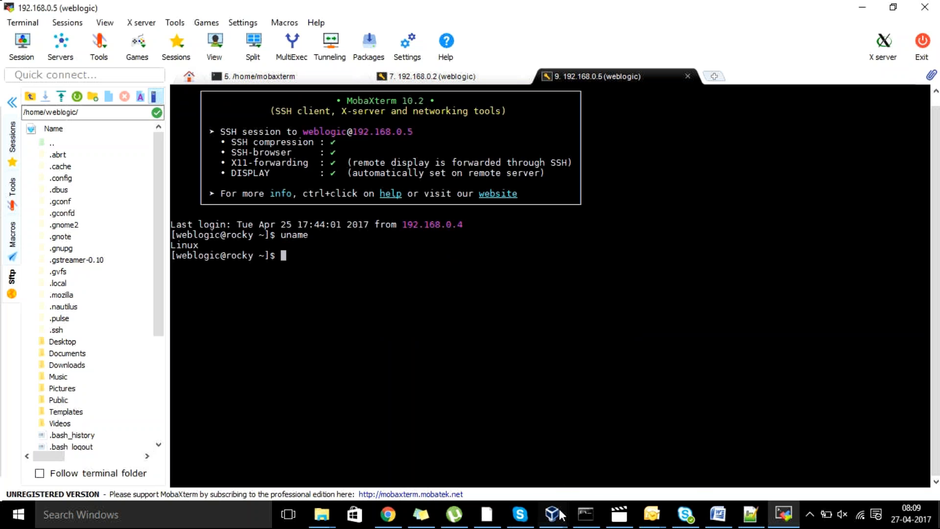
mouse_move(558, 521)
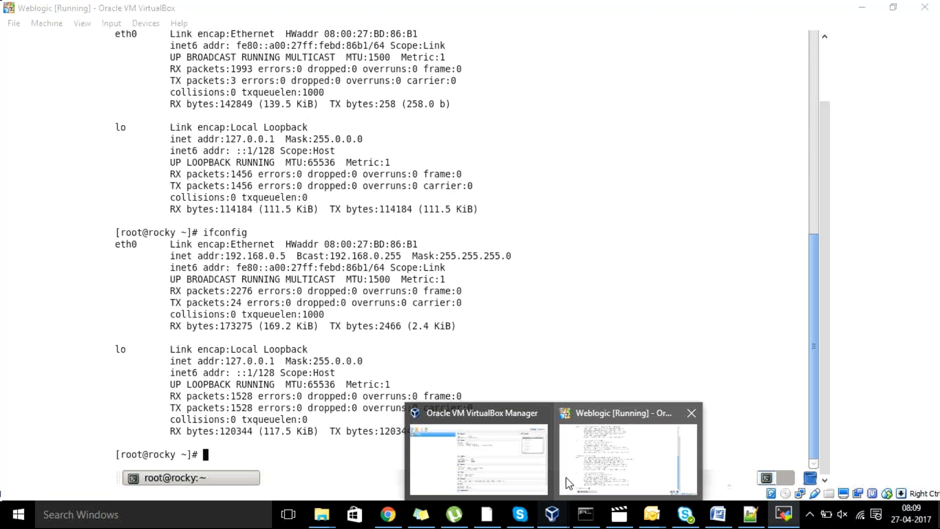
left_click(566, 477)
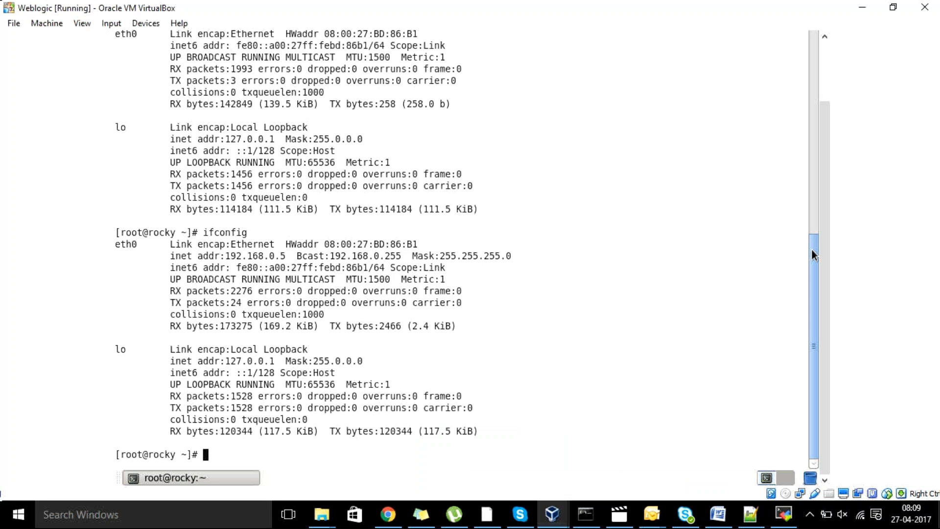
left_click_drag(811, 250, 803, 89)
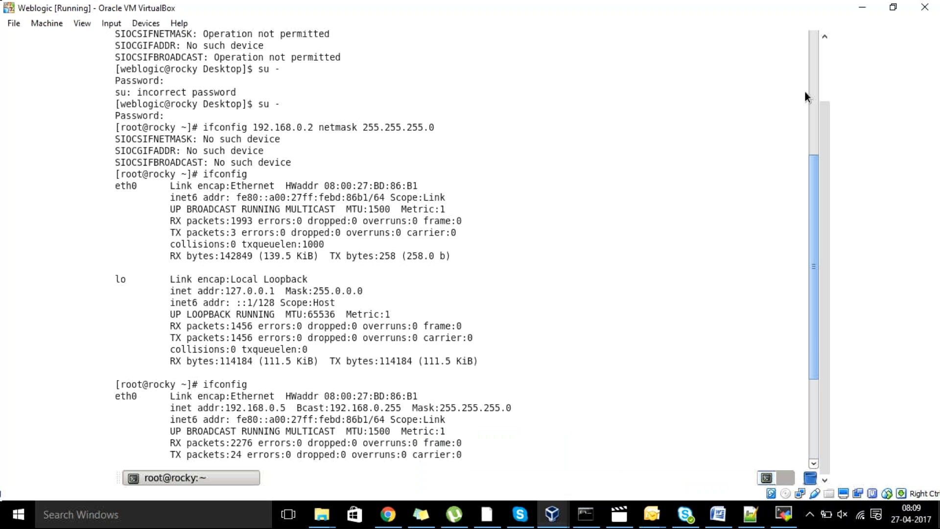
scroll(805, 96, "up", 5)
left_click_drag(810, 96, 815, 73)
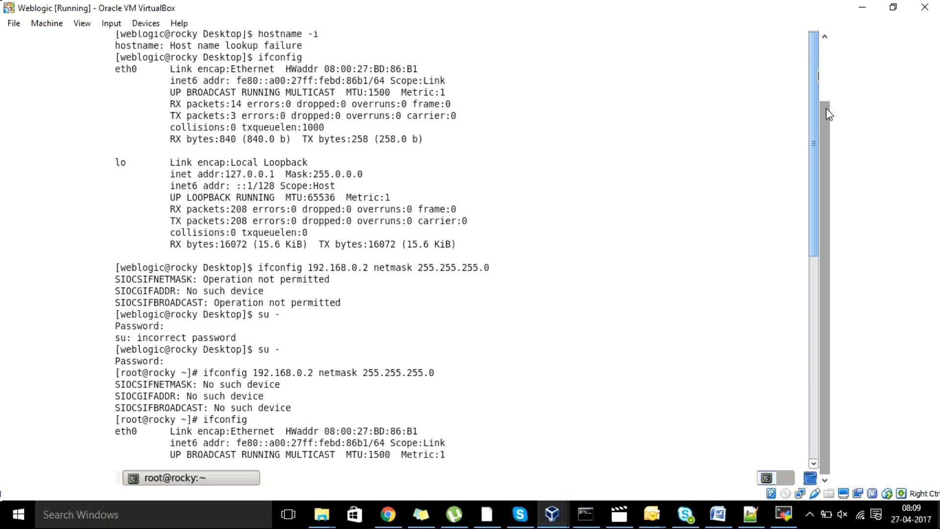
left_click_drag(827, 114, 820, 51)
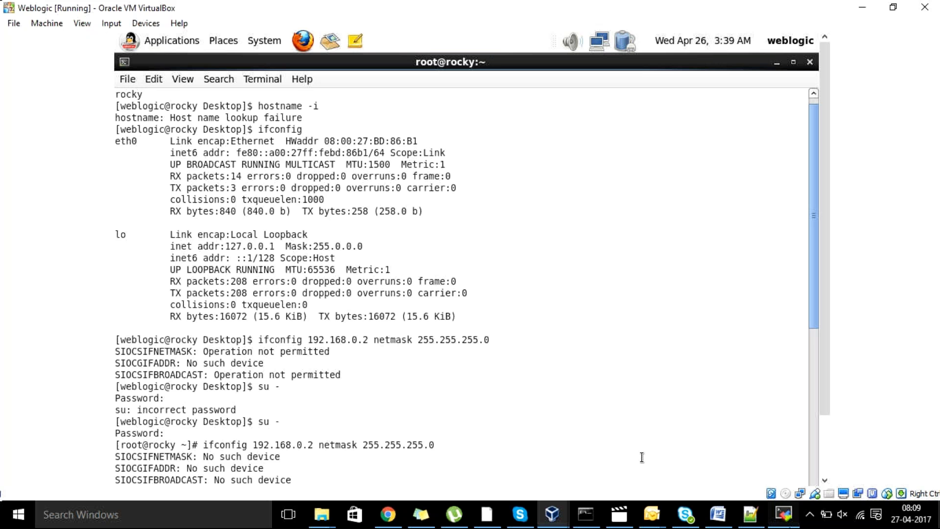
left_click(783, 515)
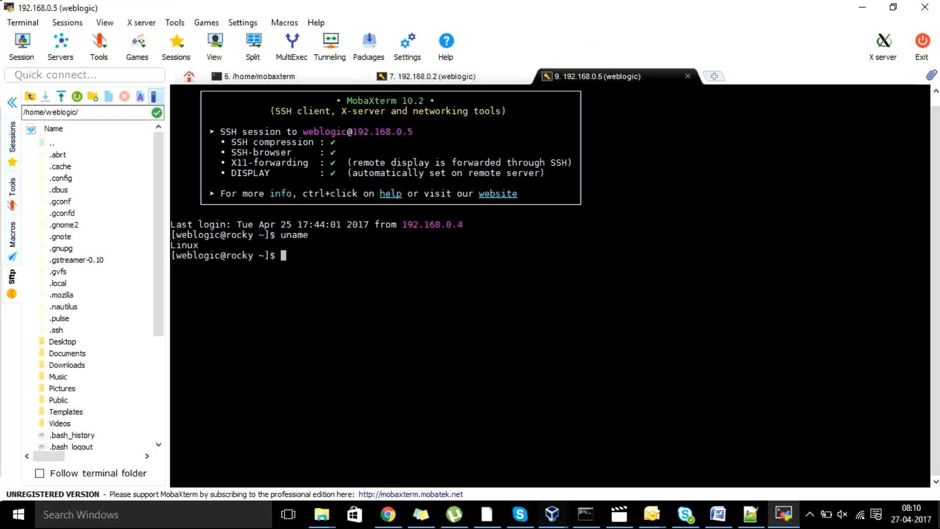
mouse_move(552, 514)
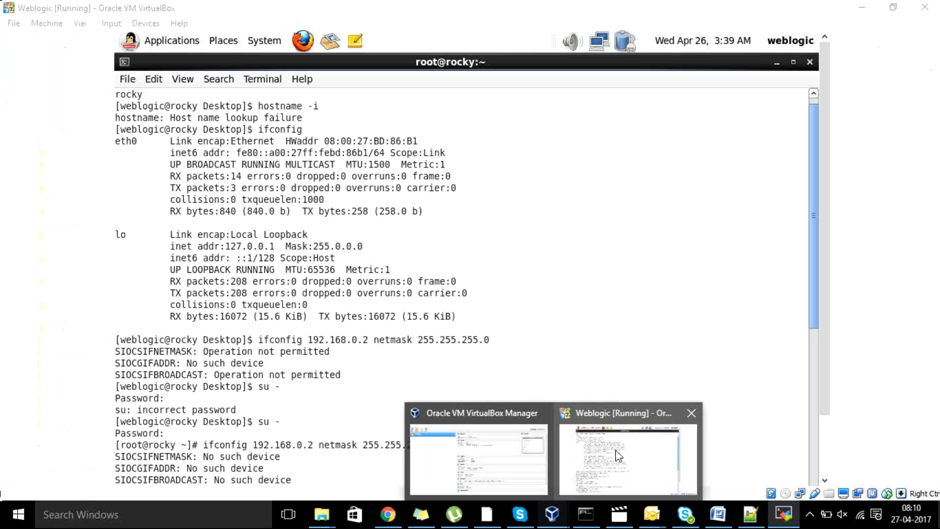
Close the Weblogic VM's root terminal window, confirming despite its running process.
left_click(615, 449)
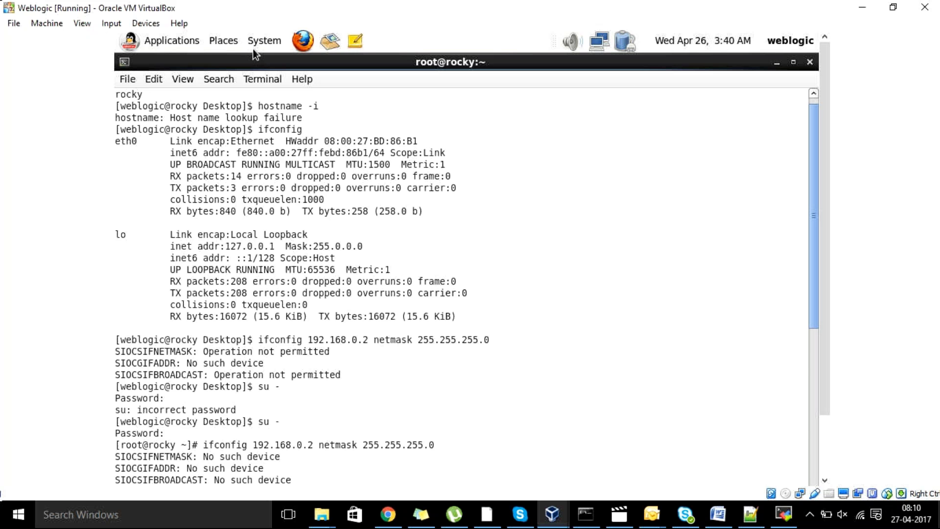
left_click(808, 62)
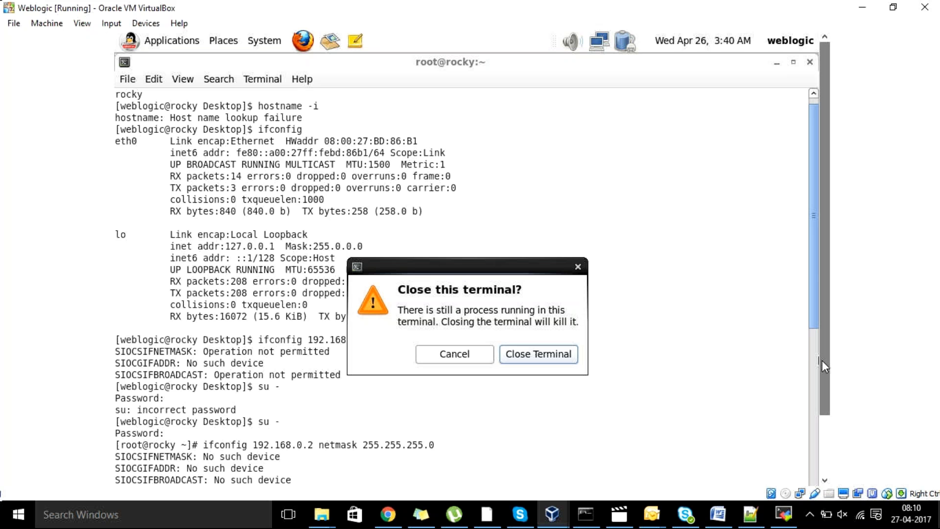
scroll(821, 360, "down", 3)
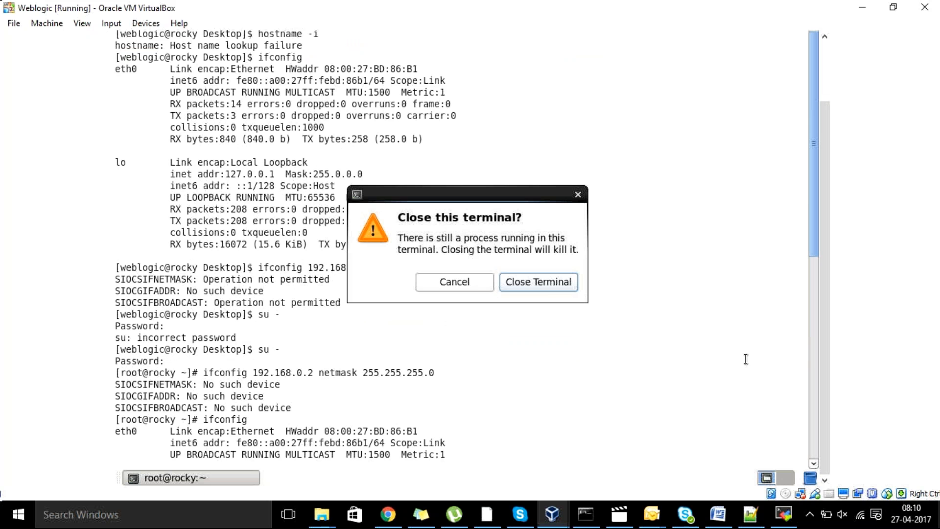
left_click(539, 282)
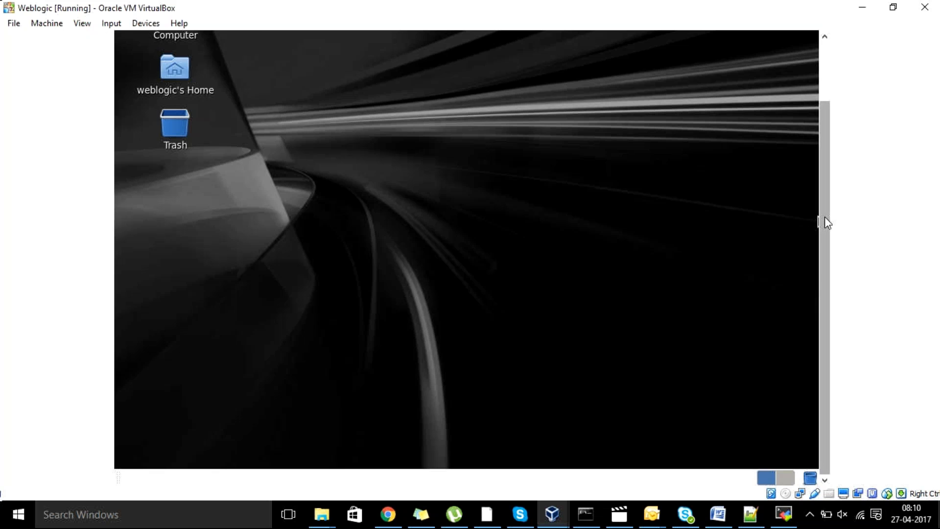
Restore the Weblogic VM window to a smaller size and close it, saving the machine state.
left_click_drag(824, 216, 809, 145)
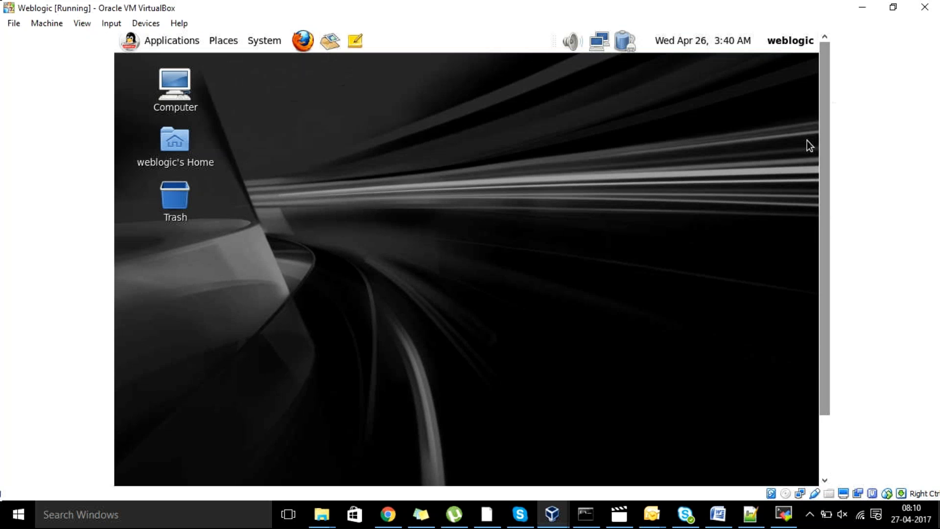
left_click(893, 7)
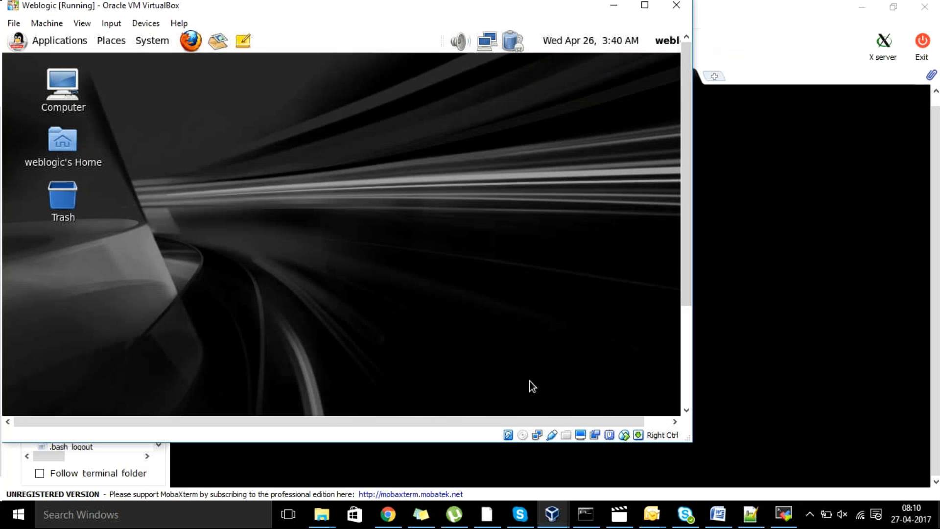
left_click_drag(525, 422, 603, 422)
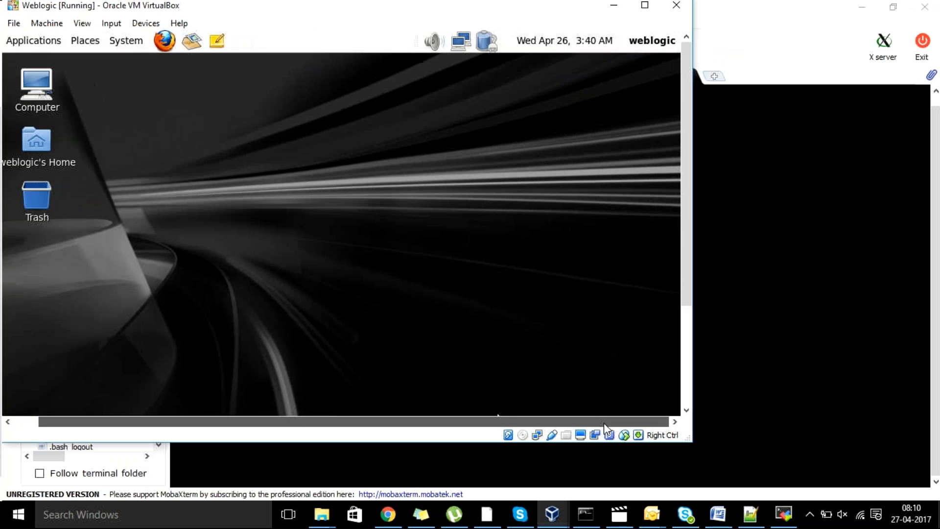
left_click(676, 7)
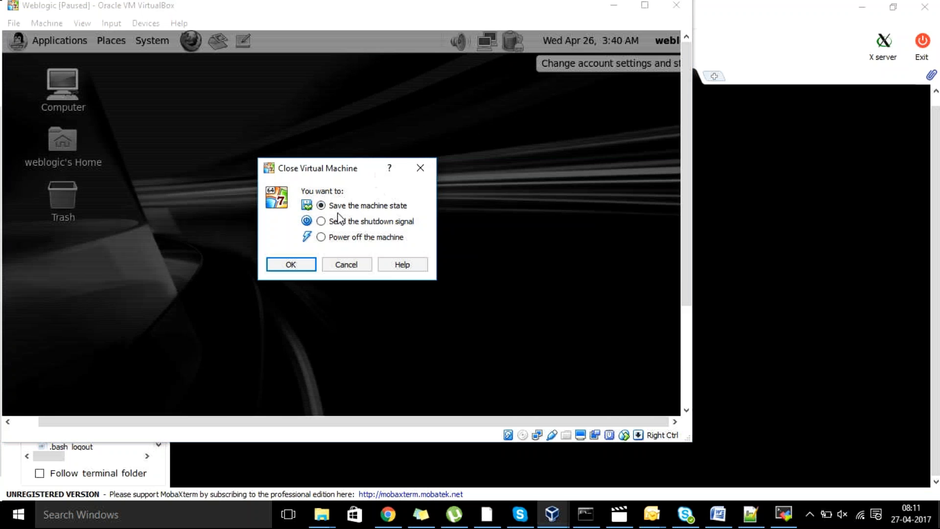
left_click(285, 261)
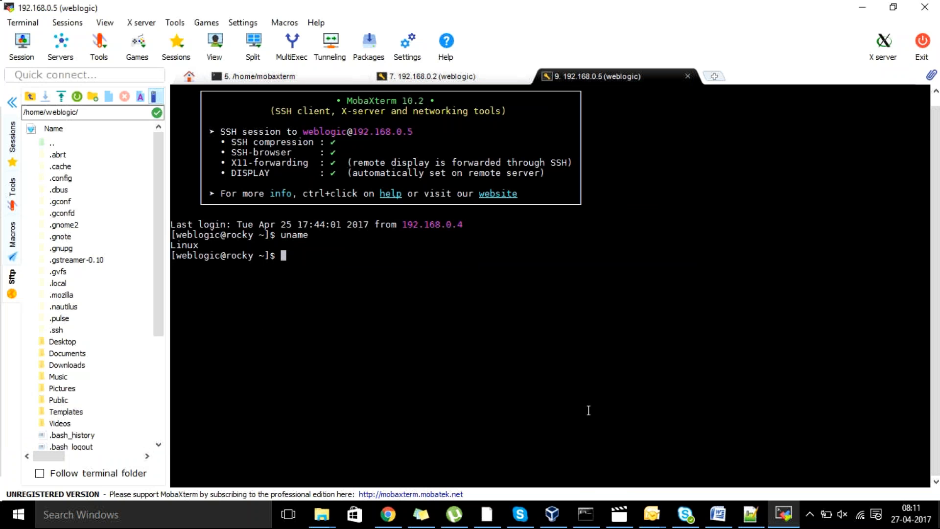
mouse_move(558, 515)
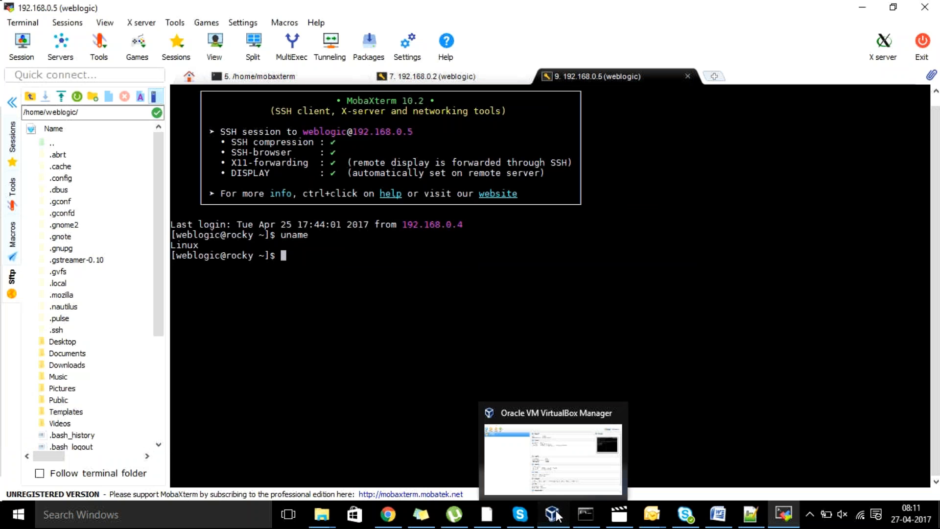
Start the saved Weblogic VM from VirtualBox Manager so it begins restoring.
left_click(552, 482)
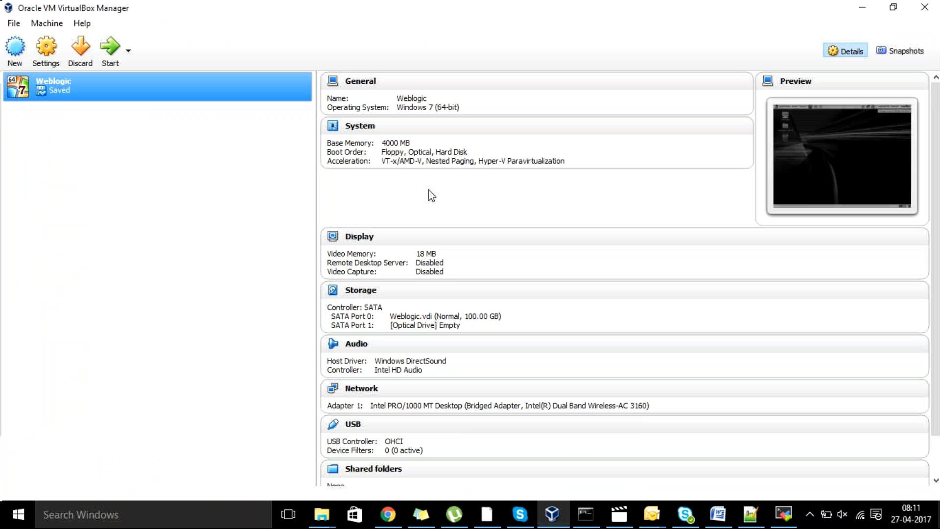
left_click(110, 61)
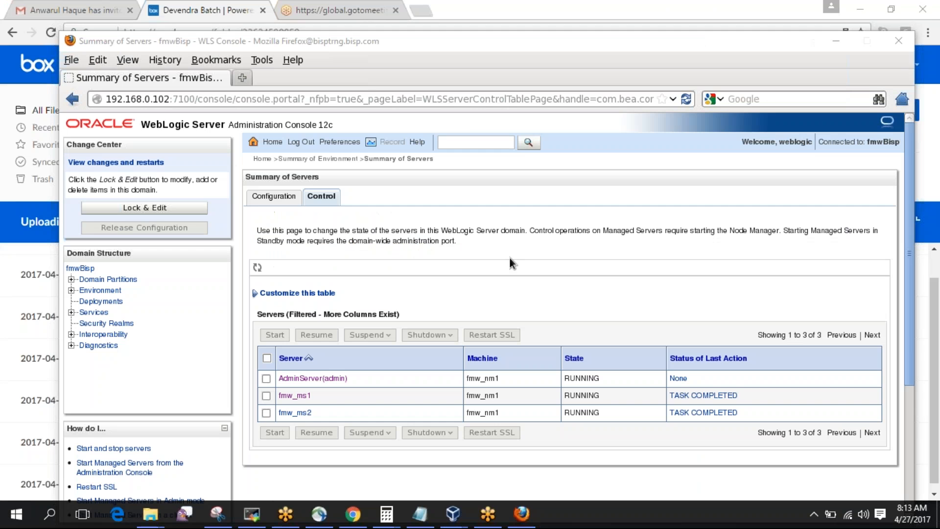
Confirm AdminServer, fmw_ms1 and fmw_ms2 are RUNNING, then go to the Environment summary.
left_click(509, 256)
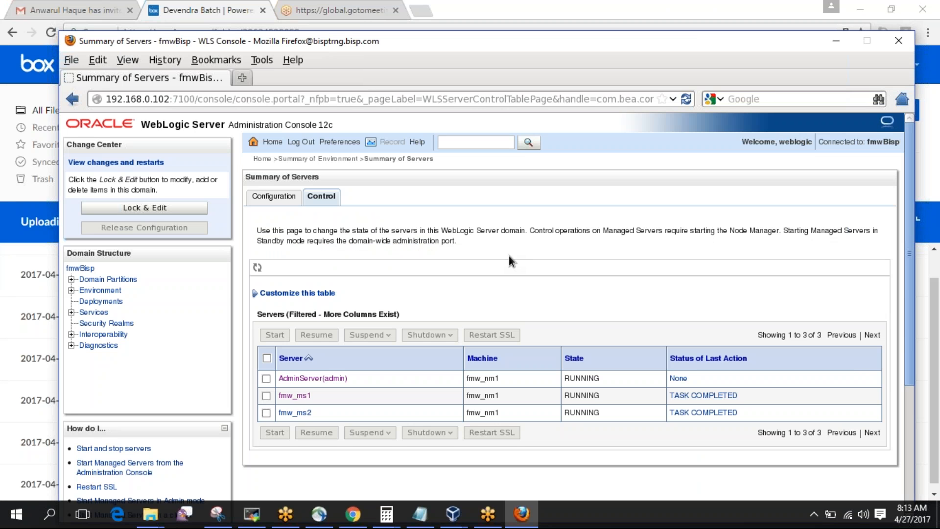
scroll(509, 255, "down", 3)
scroll(509, 256, "up", 3)
scroll(395, 254, "down", 5)
scroll(395, 253, "up", 4)
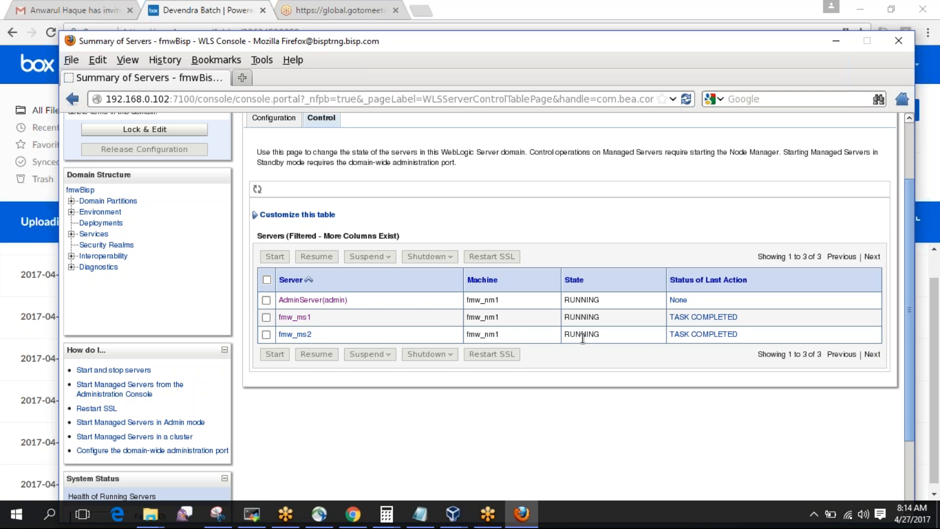
left_click(105, 213)
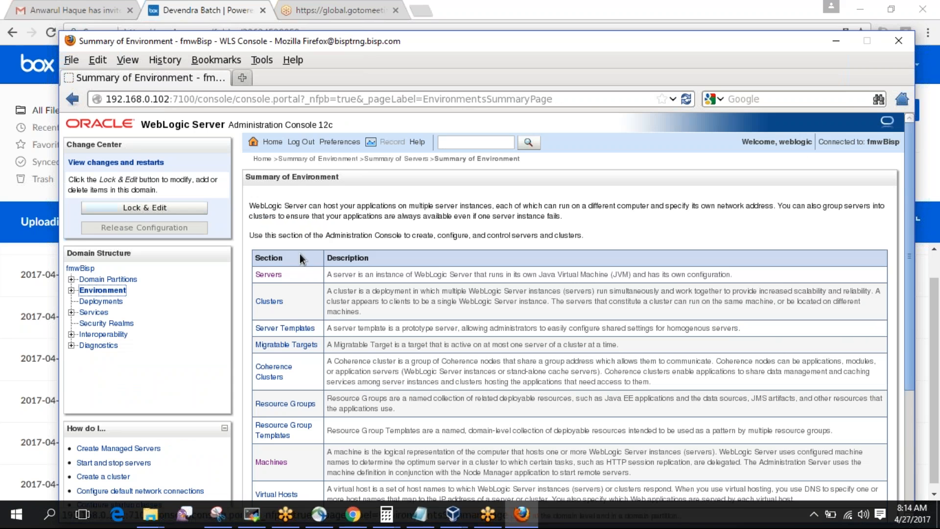
Go to the empty Clusters summary and lock the domain configuration with Lock & Edit.
left_click(275, 305)
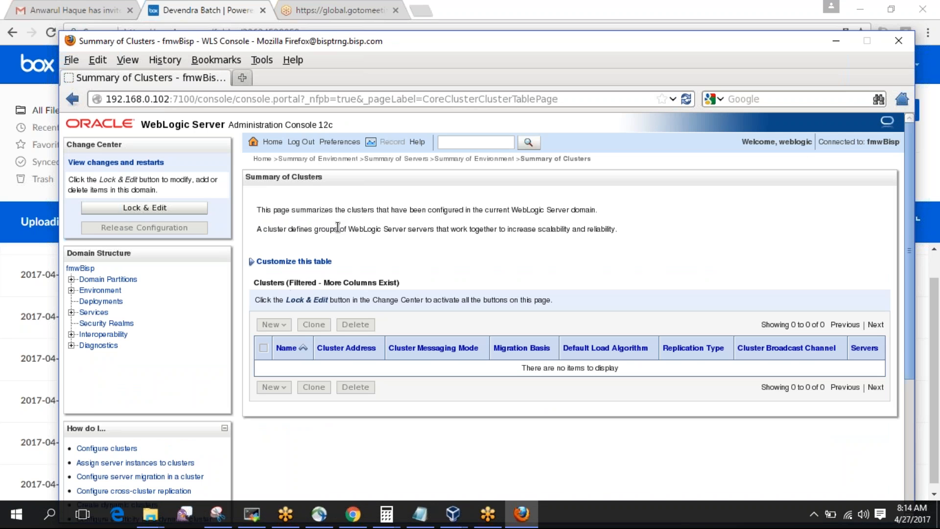
left_click(139, 209)
left_click(171, 212)
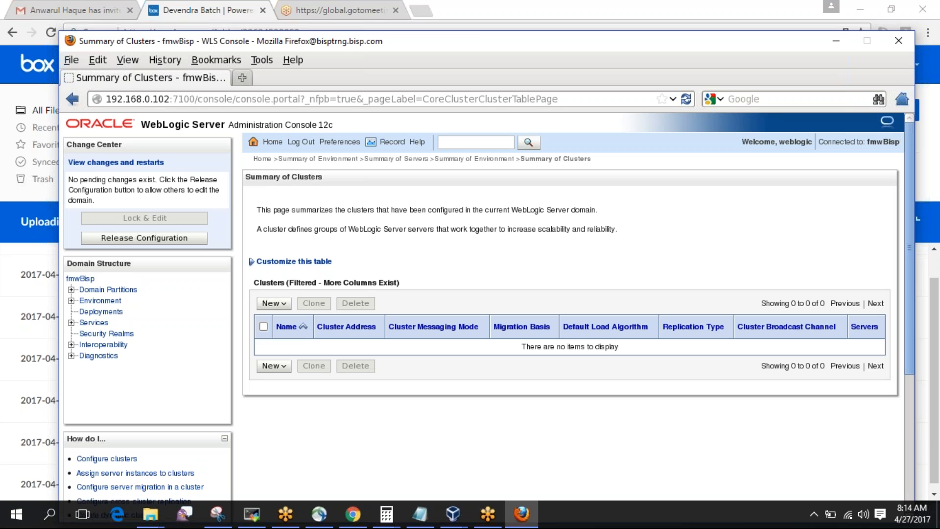
Create a Unicast cluster named fmw_cl1 and check its Unicast and Database values in the table.
left_click(284, 307)
left_click(283, 321)
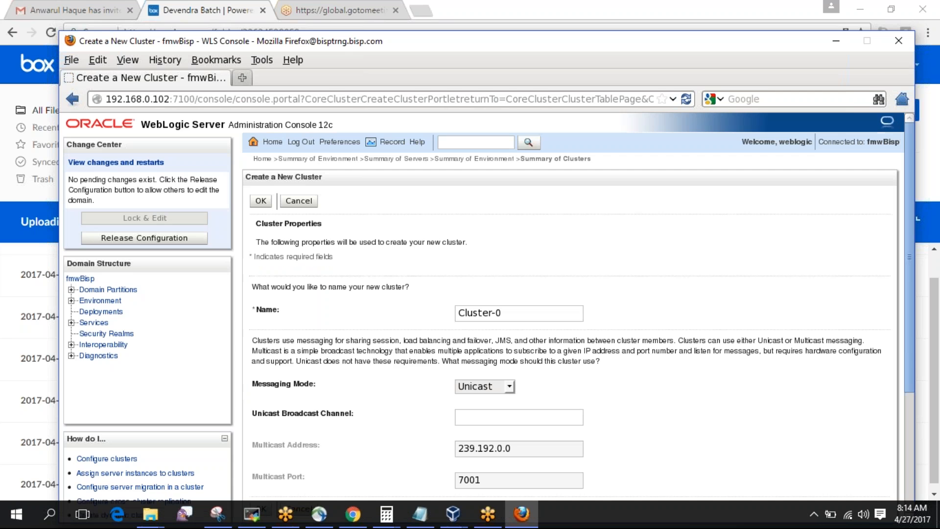
left_click_drag(512, 312, 430, 315)
type("cl1")
key("Home")
type("fmw_")
scroll(396, 313, "down", 4)
scroll(486, 317, "down", 2)
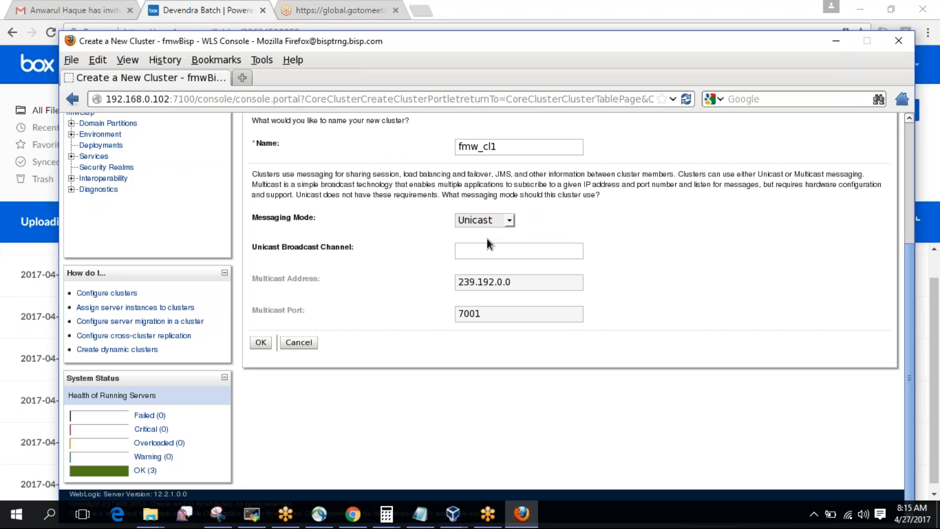
left_click(260, 343)
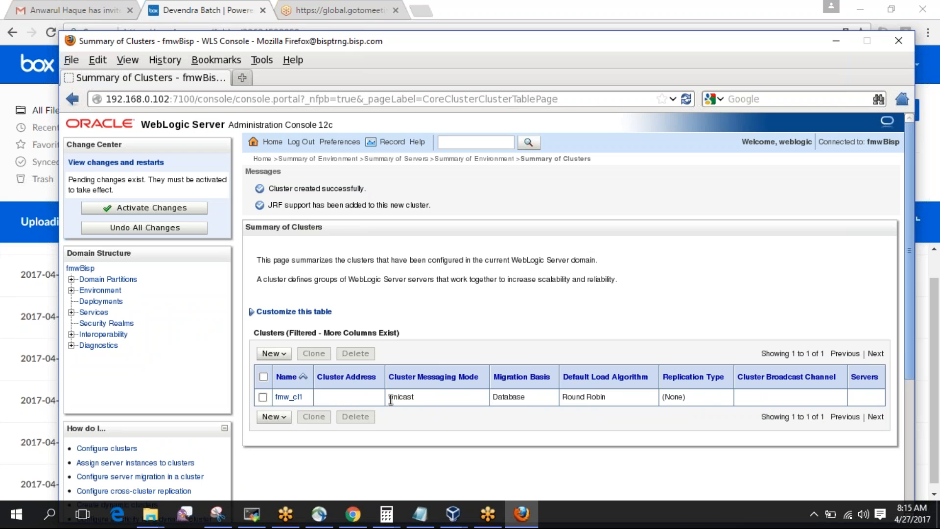
left_click_drag(390, 398, 551, 402)
left_click(535, 397)
Activate the cluster creation and go to the fmw_cl1 settings page.
left_click(163, 211)
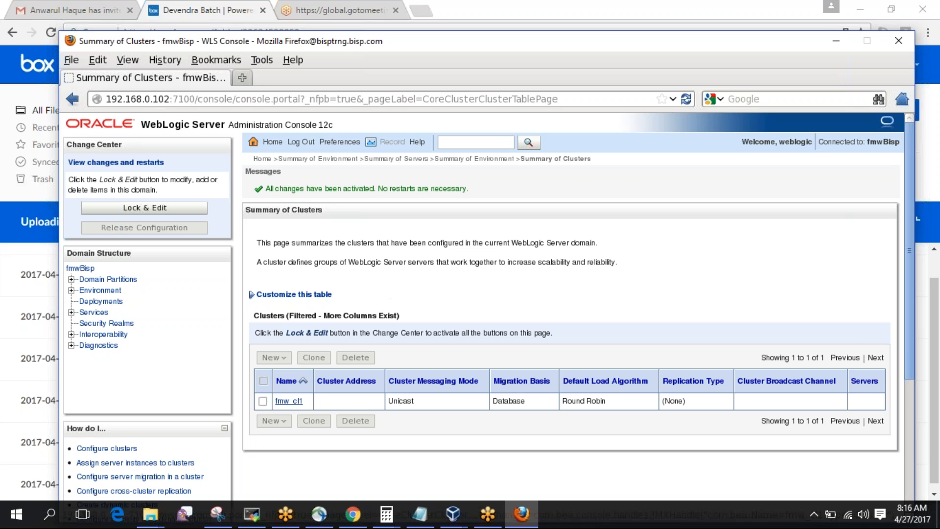
left_click(288, 403)
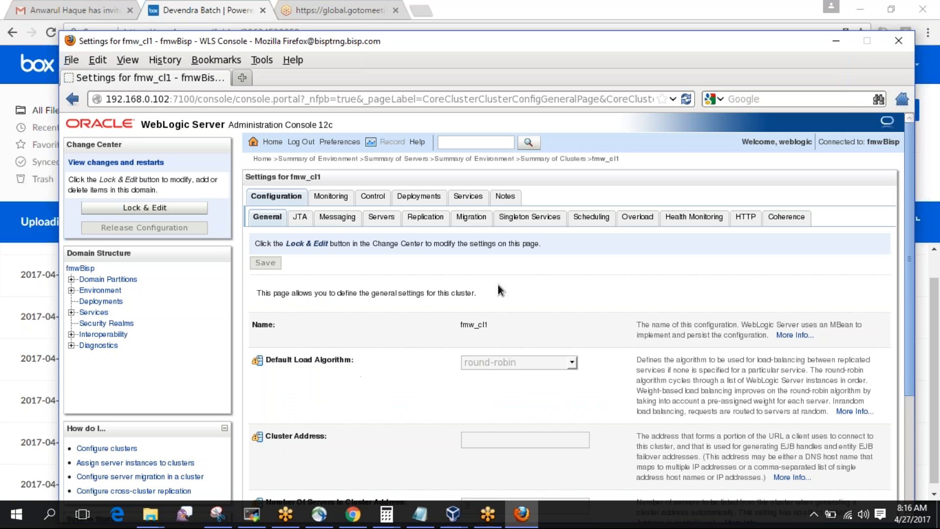
Lock the configuration and keep fmw_cl1's default load algorithm as round-robin, reviewing its General settings.
scroll(524, 271, "down", 3)
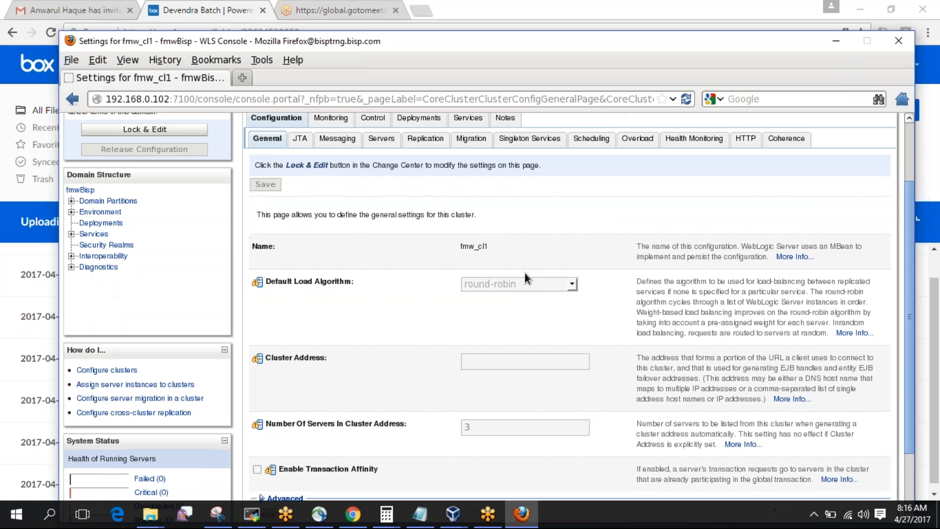
left_click(160, 133)
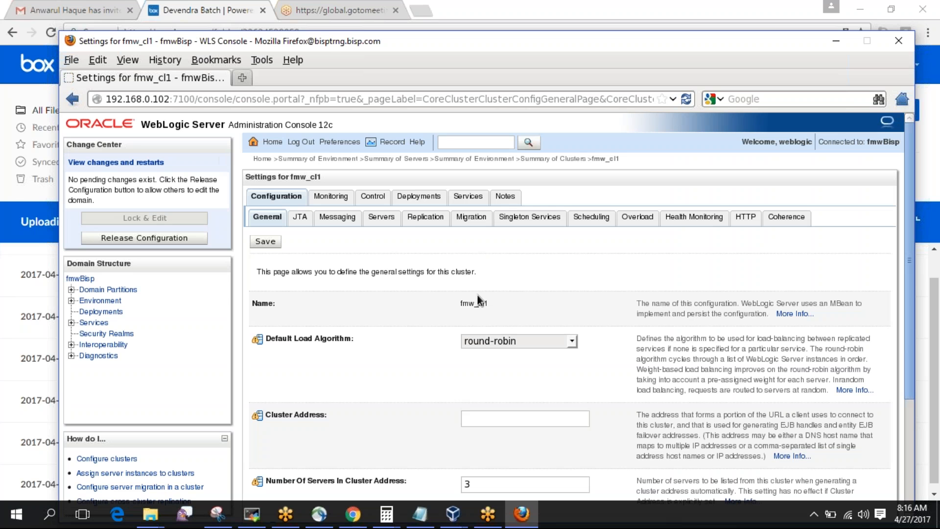
left_click(572, 341)
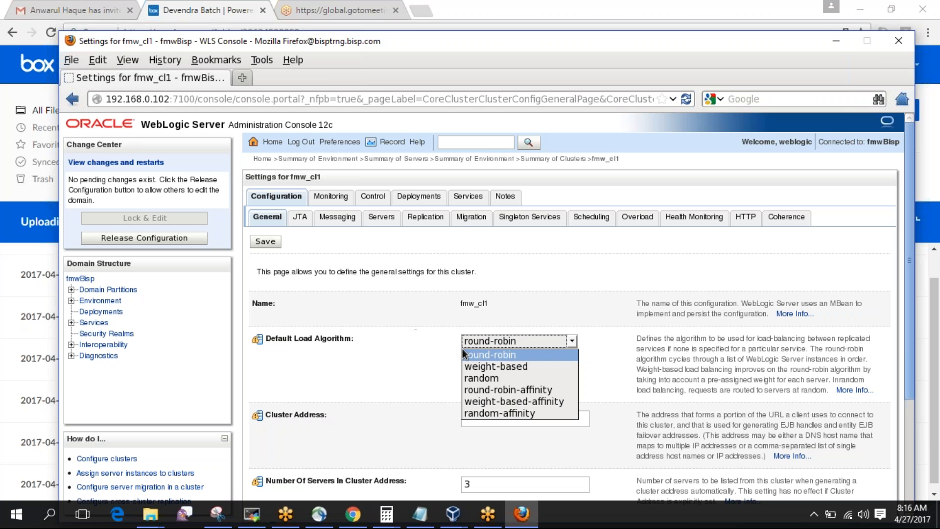
left_click(395, 319)
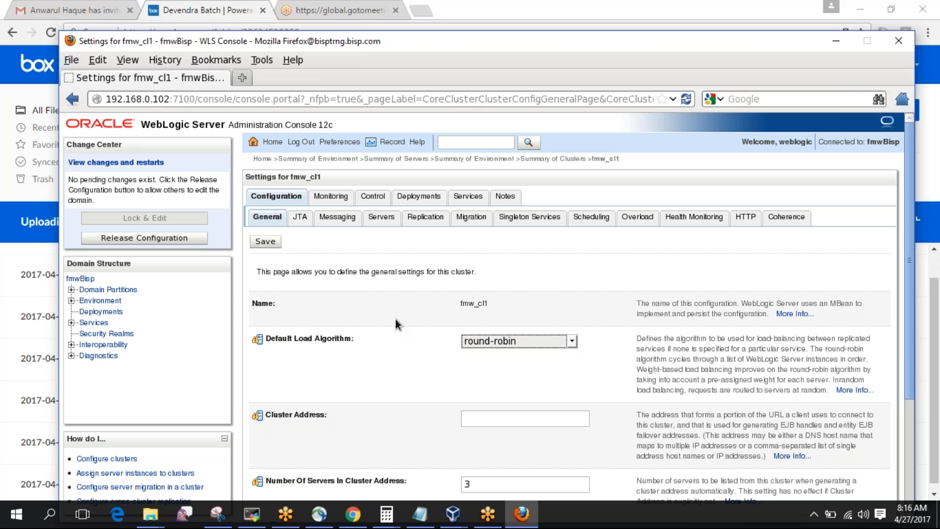
key("Down")
key("Up")
left_click(395, 319)
scroll(395, 321, "down", 3)
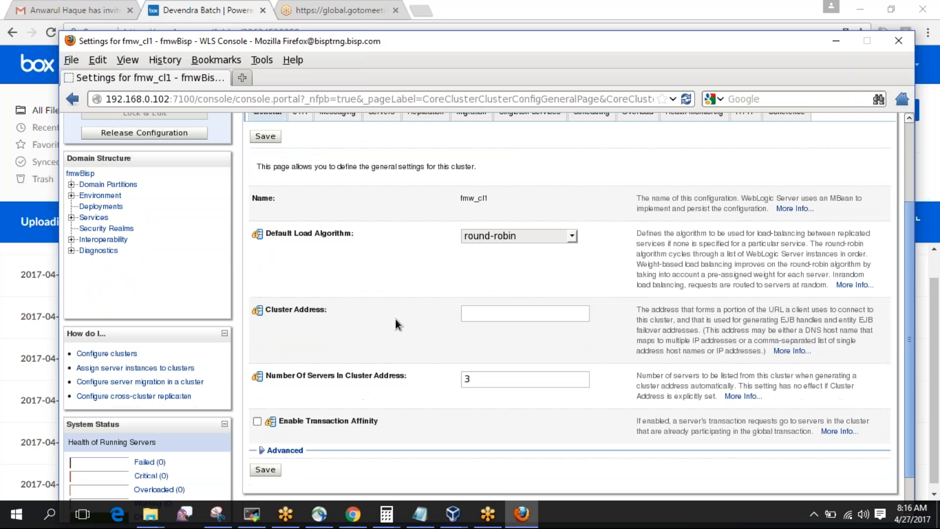
scroll(395, 319, "down", 1)
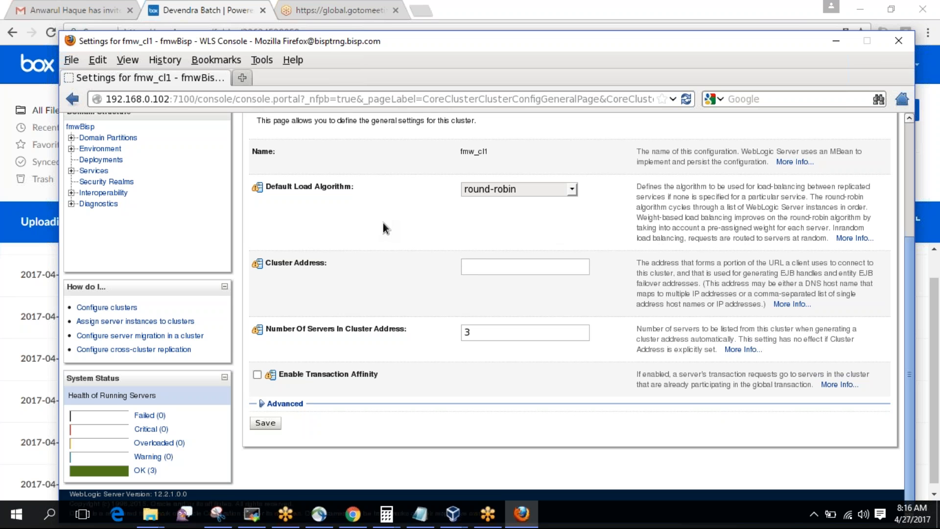
scroll(382, 222, "up", 3)
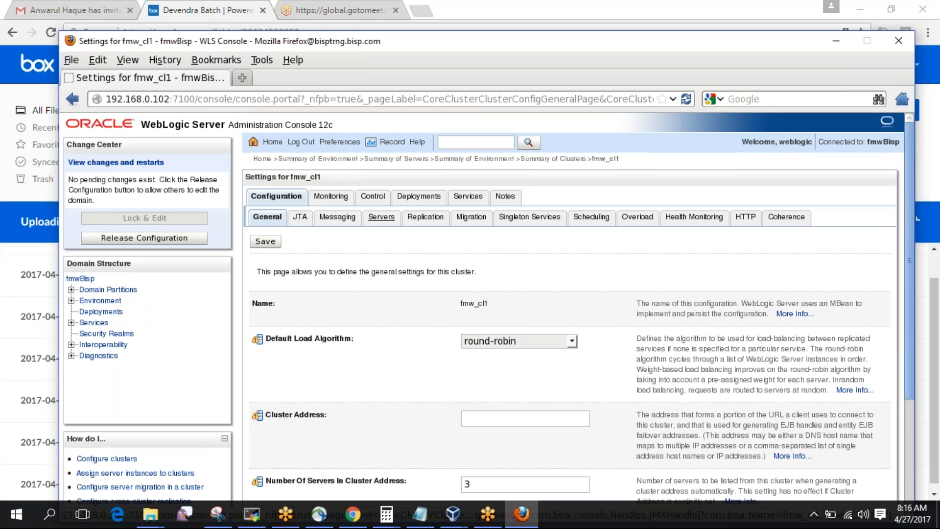
left_click(381, 217)
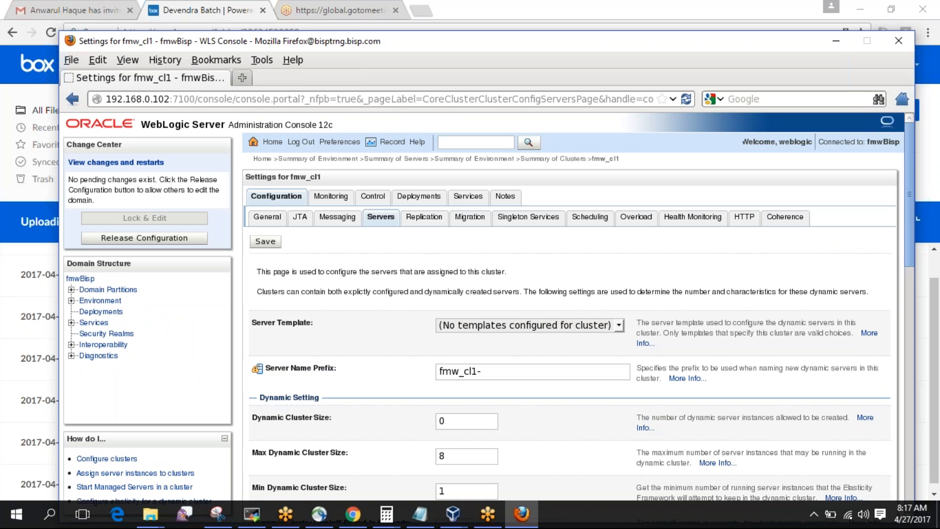
Review the fmw_ms1 and fmw_ms2 server details, then return to the Clusters summary listing fmw_cl1.
scroll(381, 331, "down", 10)
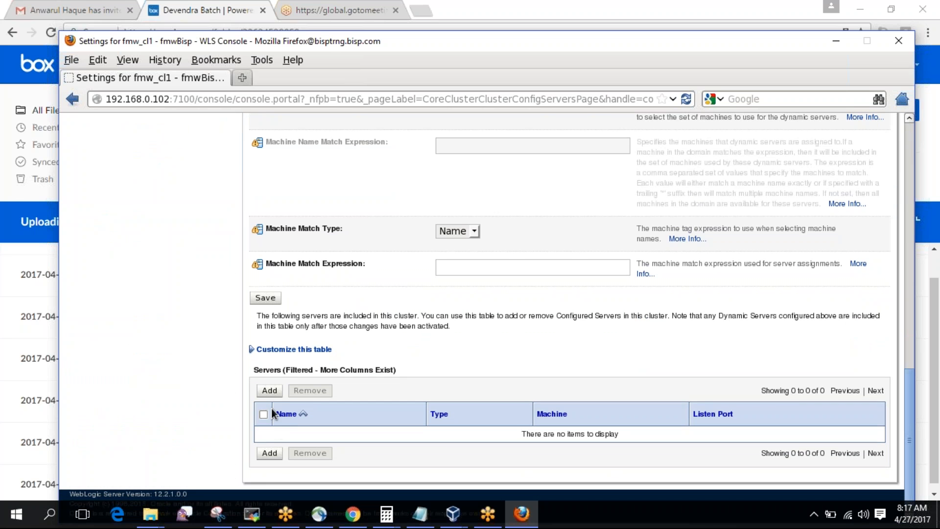
scroll(271, 408, "up", 10)
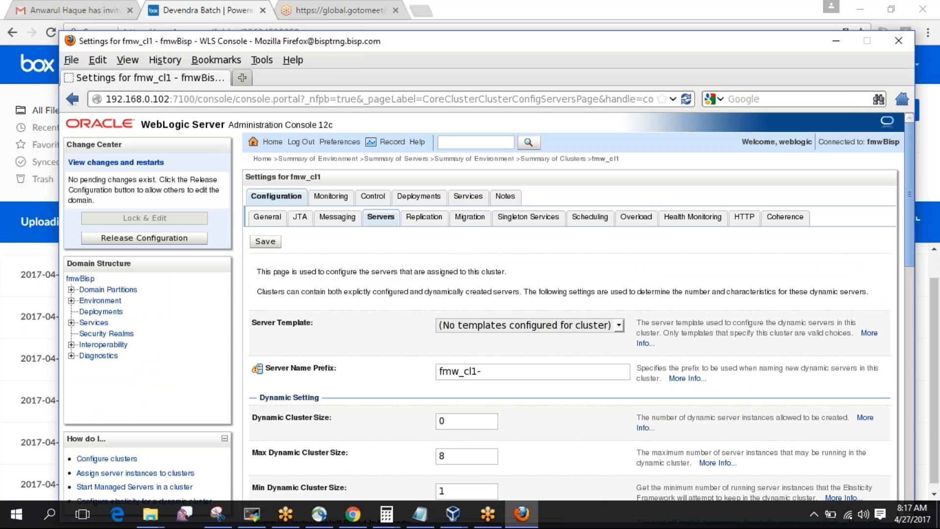
left_click(99, 301)
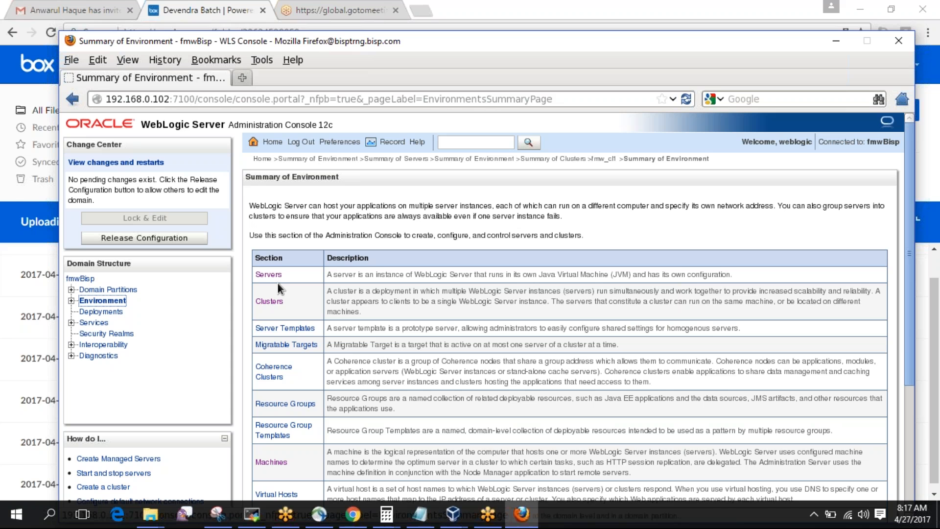
left_click(268, 274)
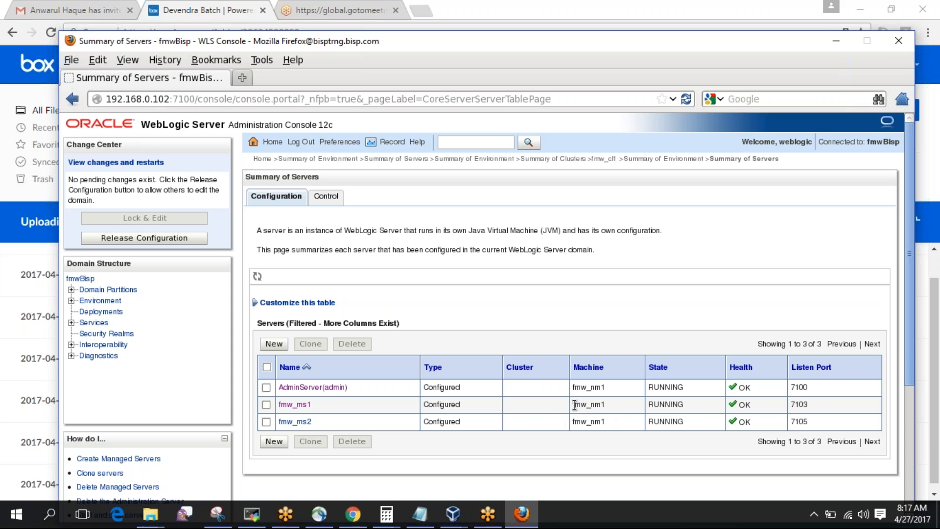
left_click_drag(607, 419, 515, 419)
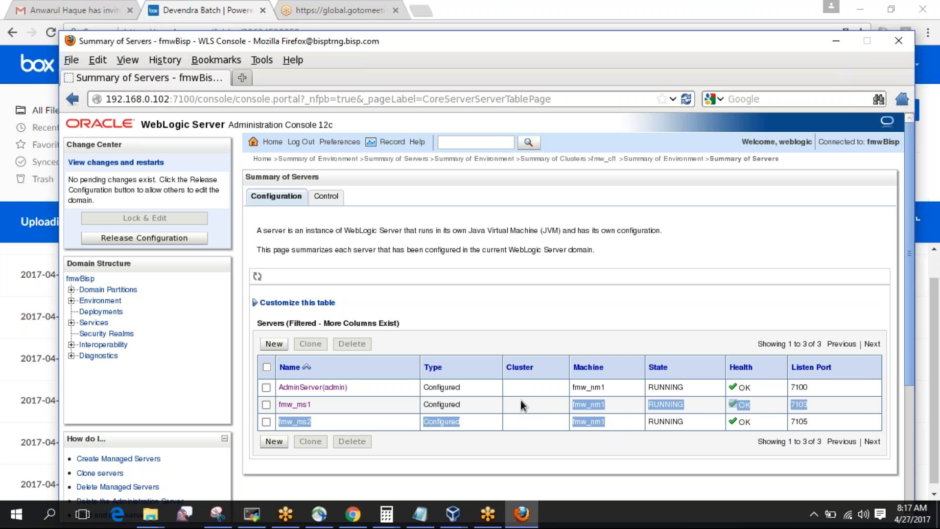
left_click(520, 404)
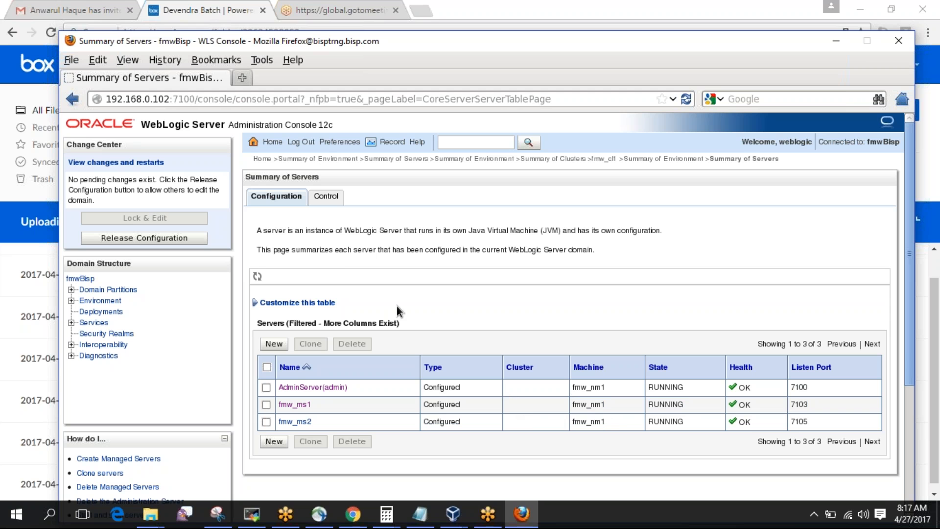
left_click(100, 302)
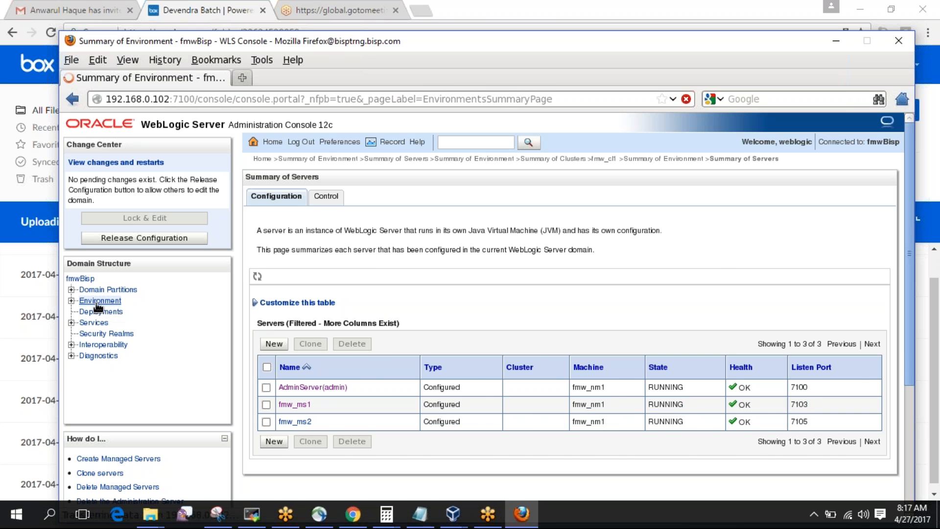
left_click(279, 302)
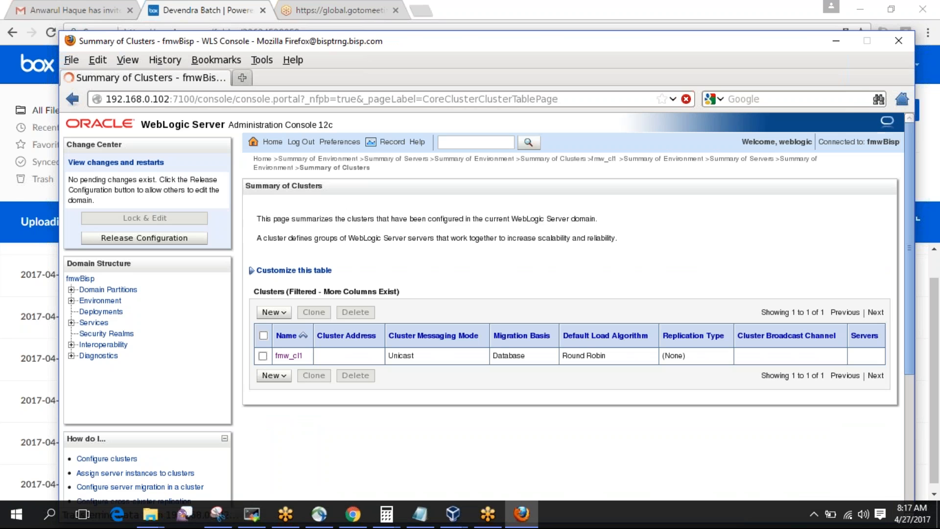
Go to fmw_cl1's Configuration > Servers tab.
left_click(291, 355)
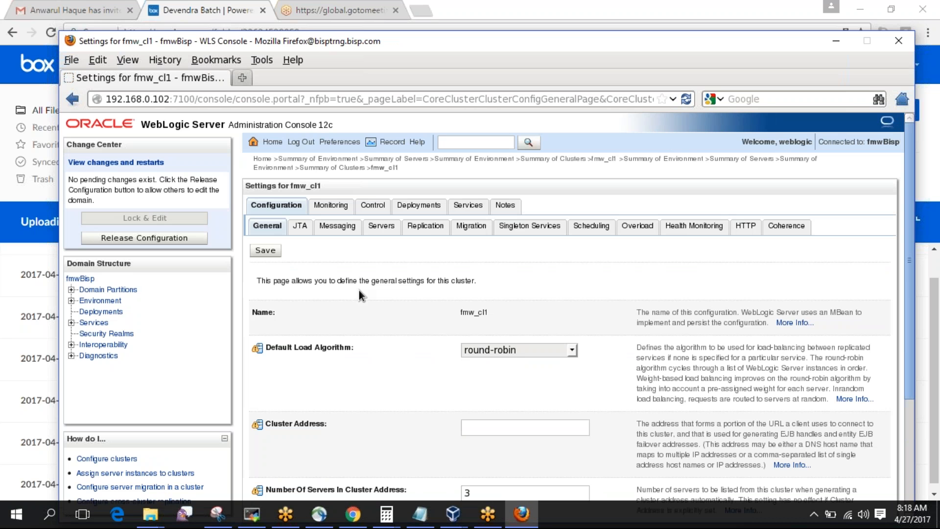
left_click(382, 226)
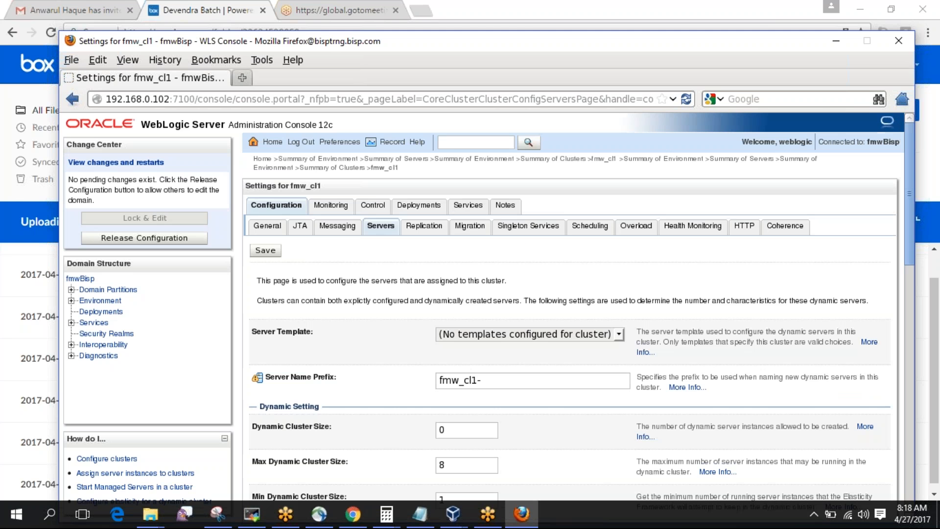
scroll(572, 313, "down", 10)
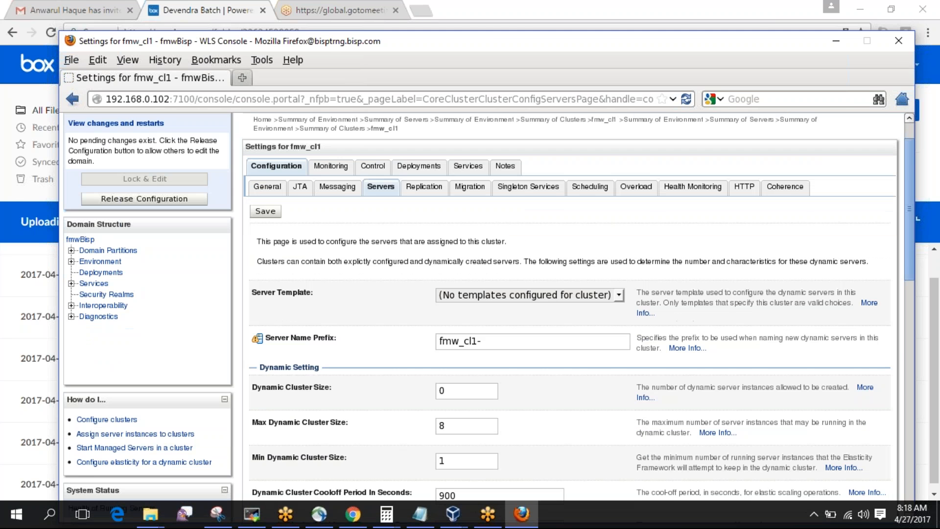
scroll(573, 313, "down", 2)
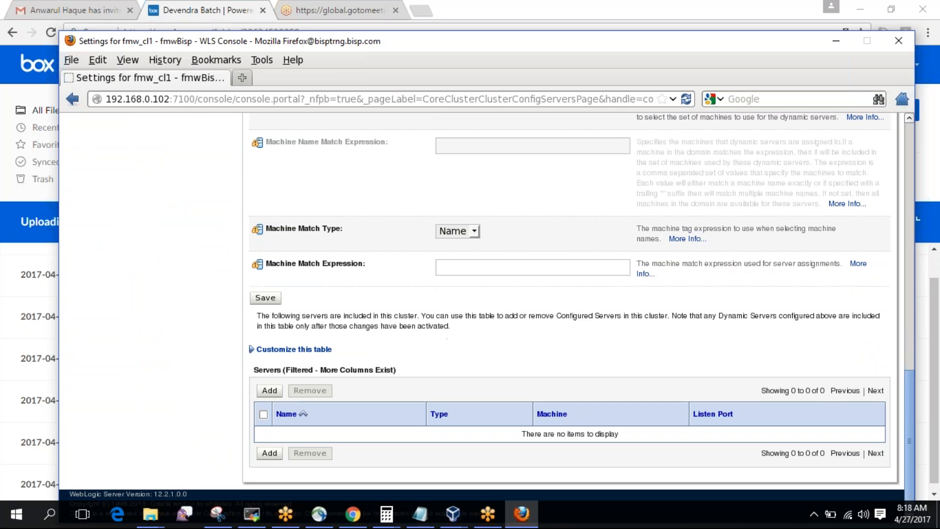
Try adding fmw_ms1 to fmw_cl1, get refused because it is running, then return to Environment.
left_click(265, 392)
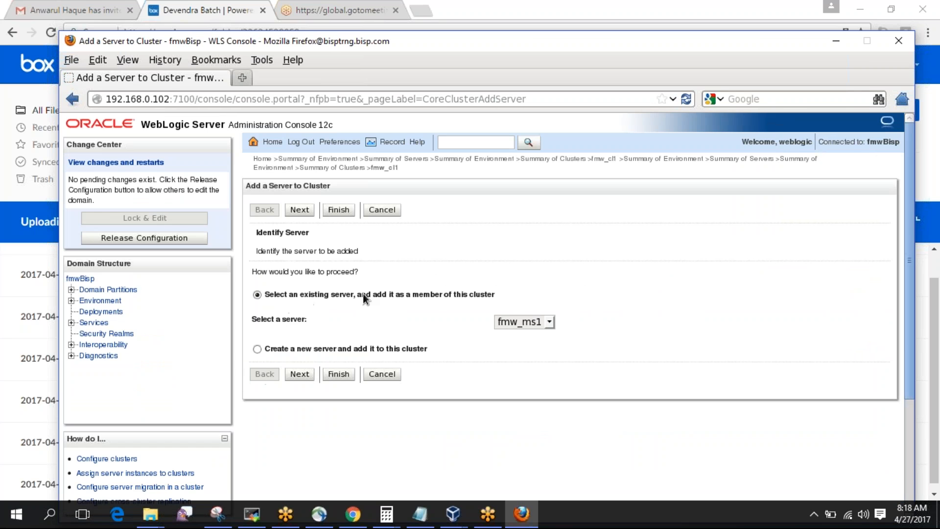
left_click(300, 376)
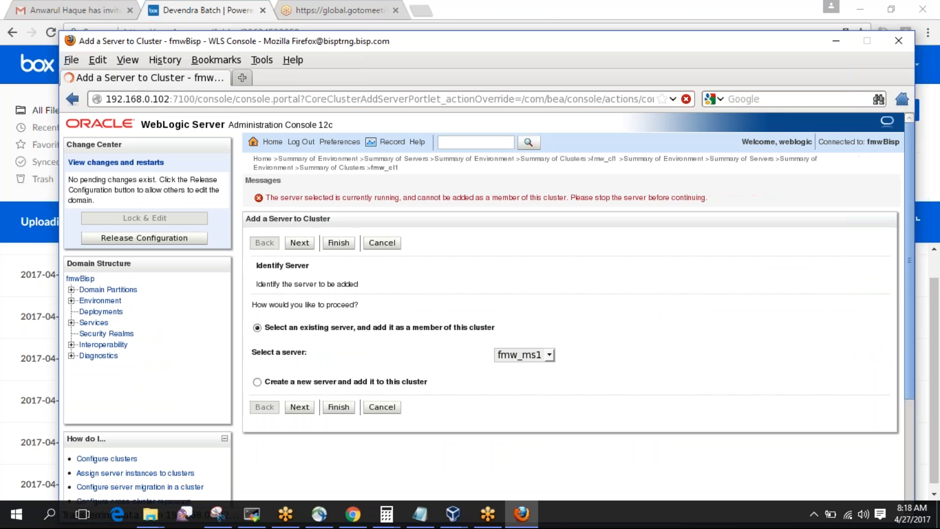
left_click(302, 406)
left_click(104, 301)
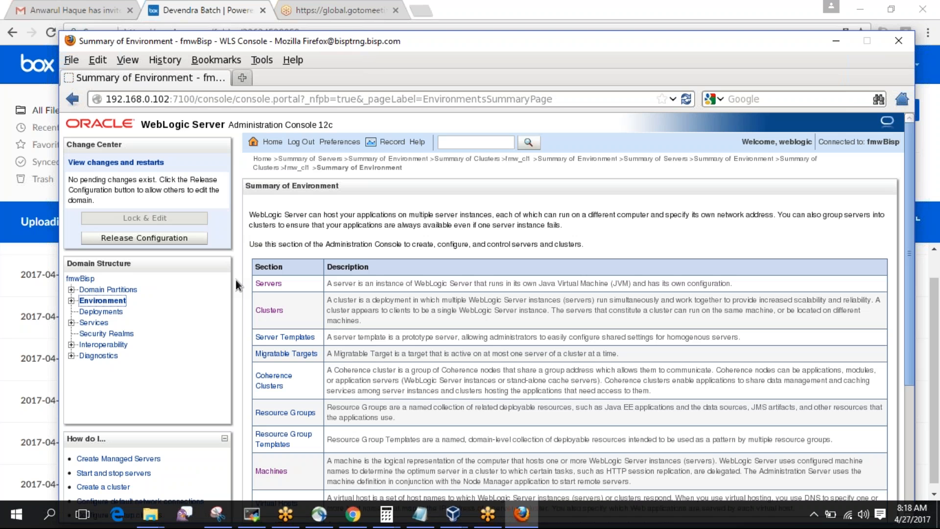
Force shut down fmw_ms1 and fmw_ms2 immediately from the Servers Control tab.
left_click(269, 284)
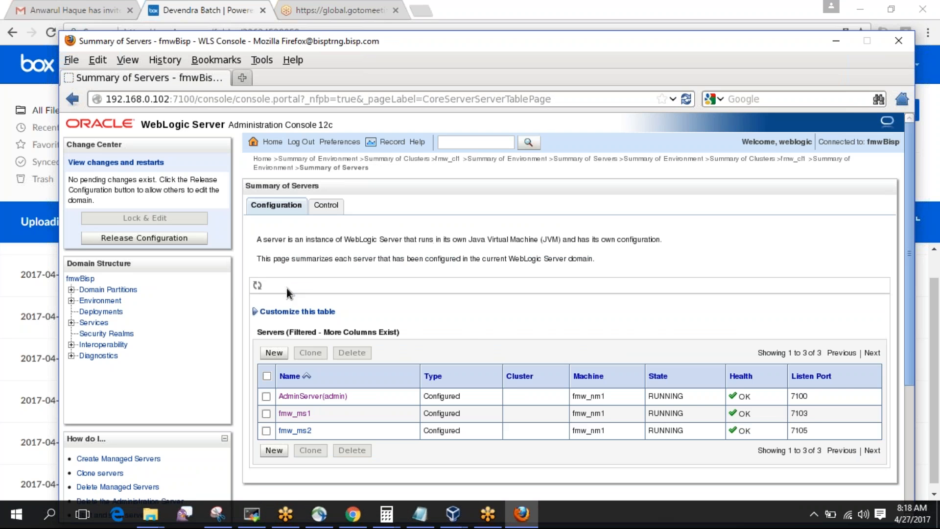
left_click(334, 205)
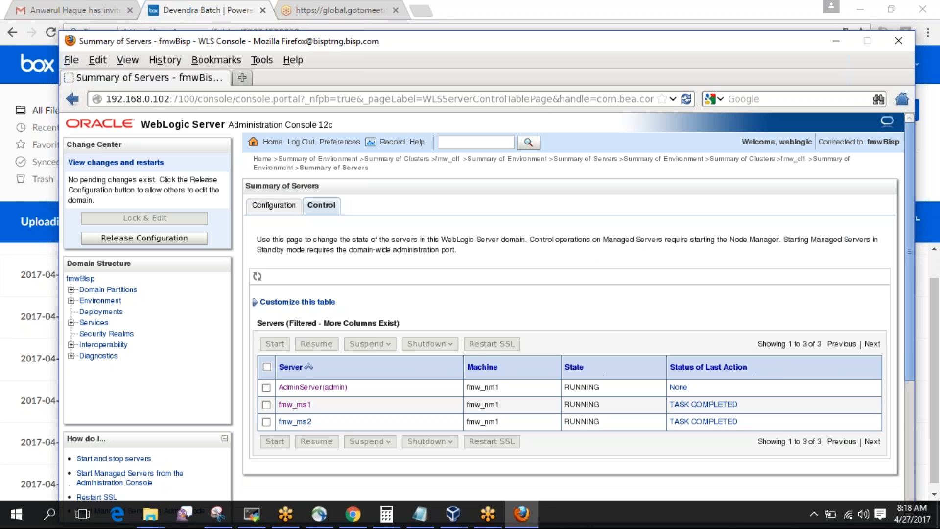
left_click(266, 404)
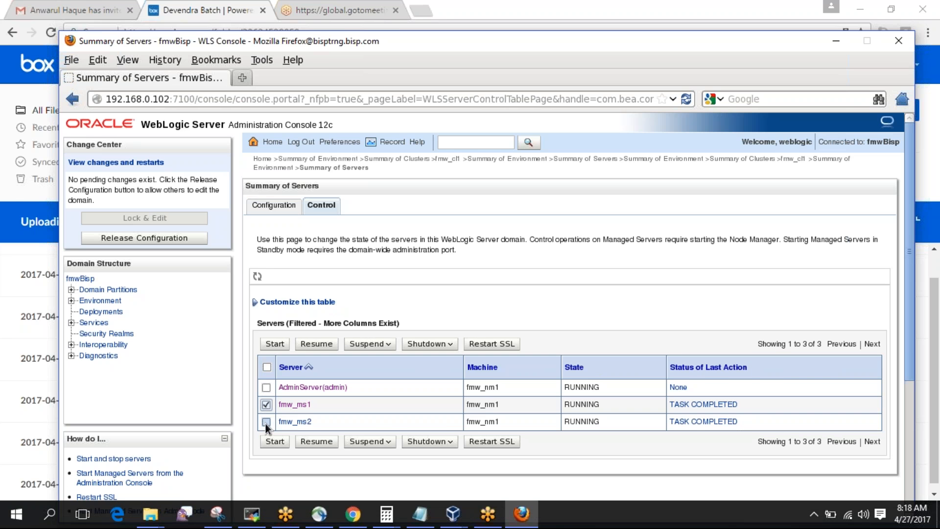
left_click(449, 344)
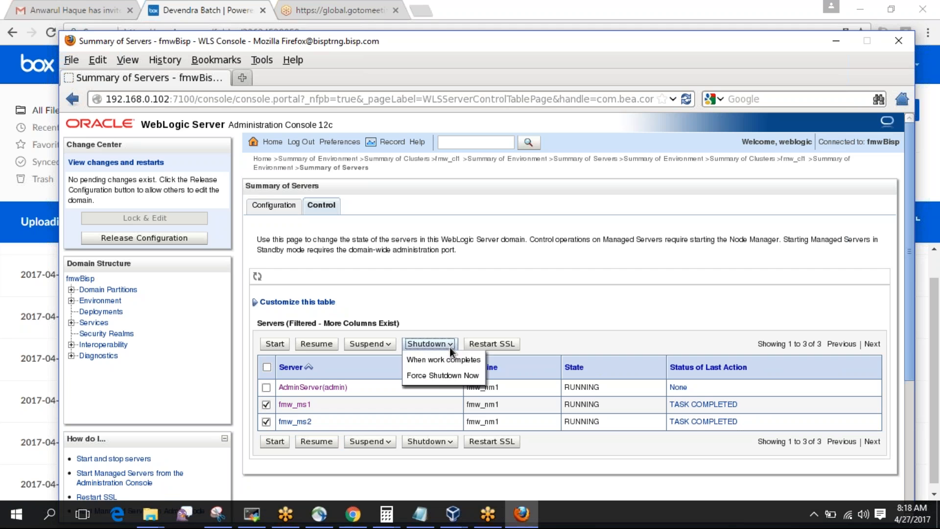
left_click(433, 375)
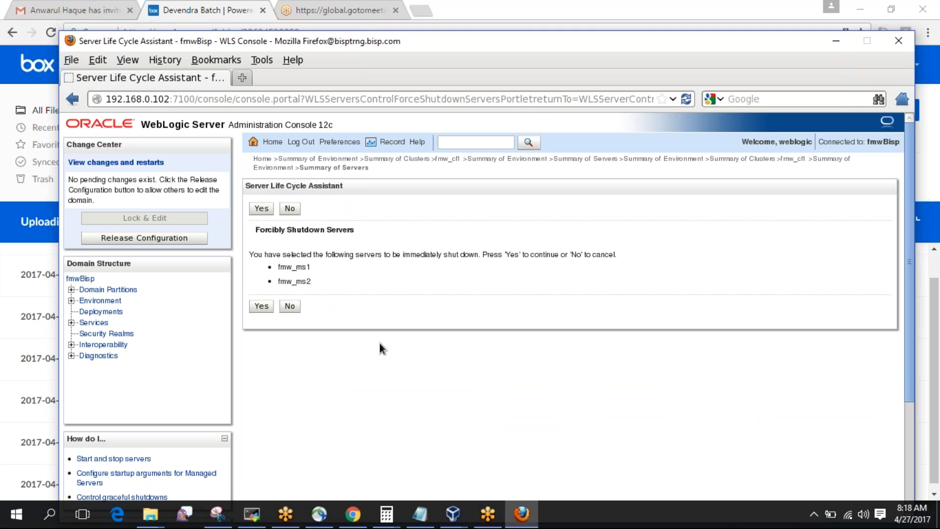
left_click(267, 306)
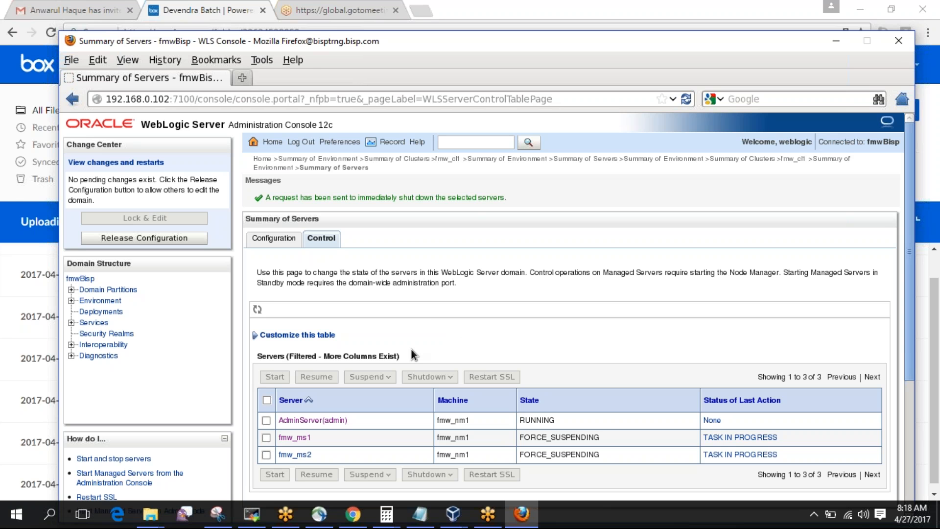
Recheck the Control tab to confirm both managed servers show SHUTDOWN.
left_click(281, 239)
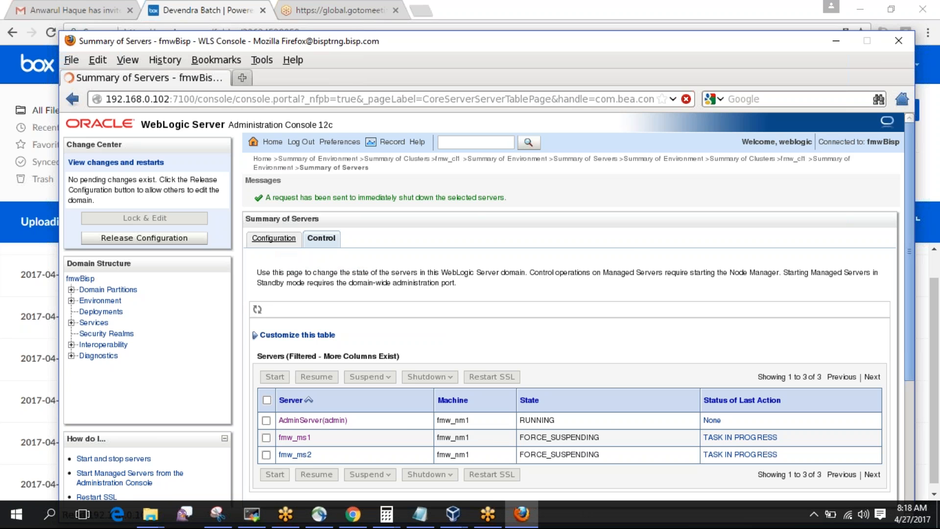
left_click(326, 205)
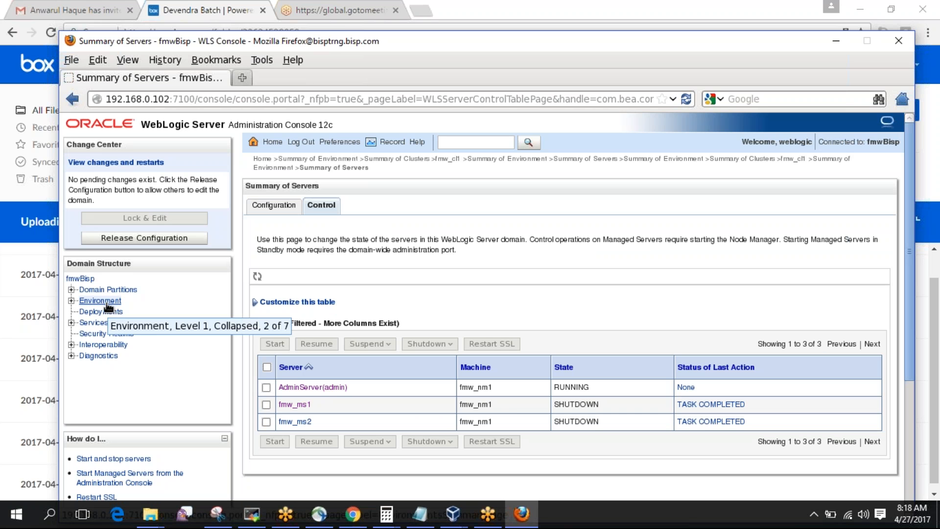
left_click(735, 159)
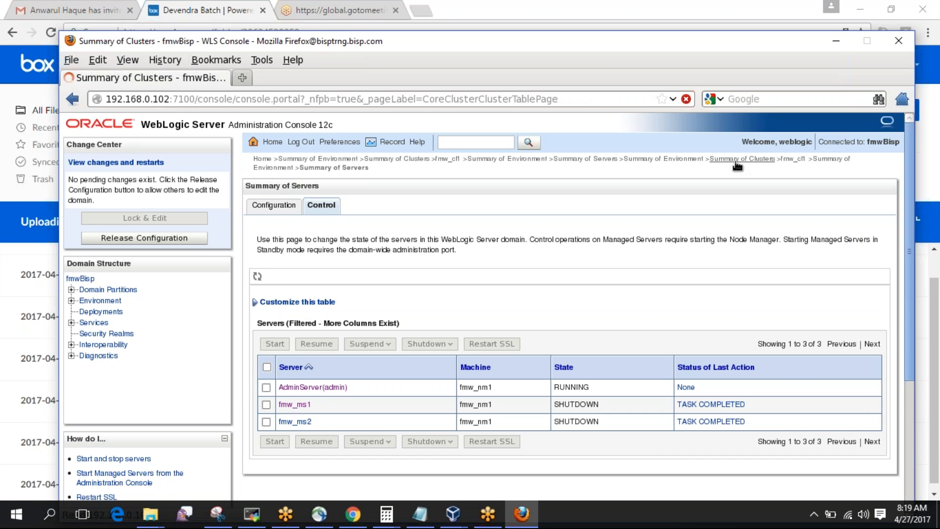
Open cluster fmw_cl1's Servers tab and add fmw_ms1 as a member.
left_click(292, 355)
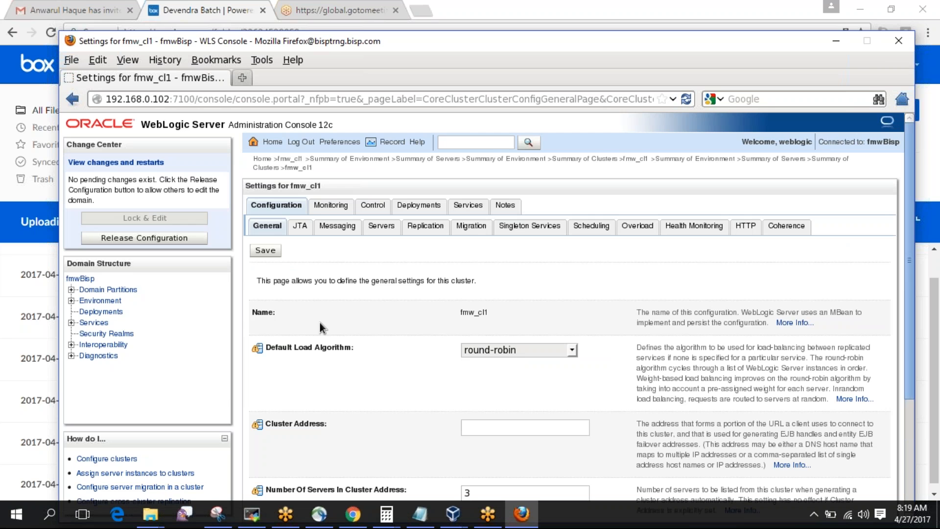
left_click(382, 227)
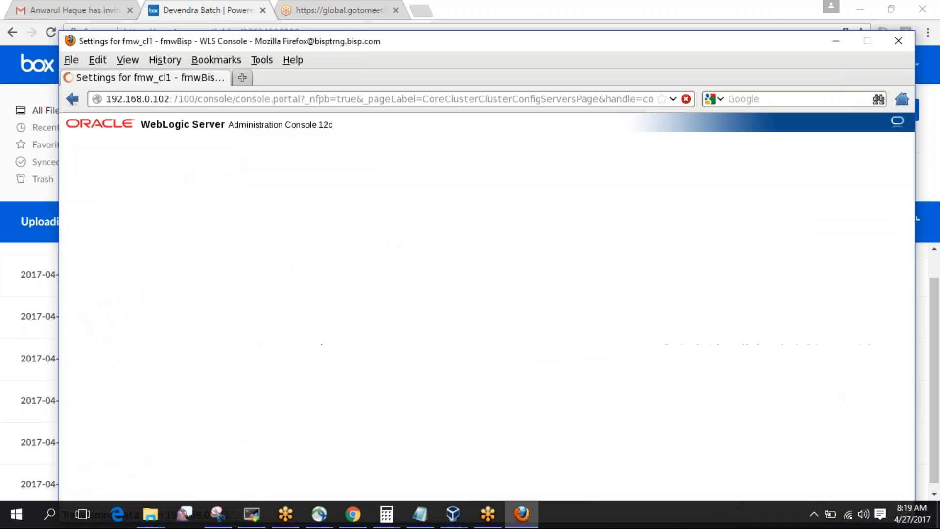
scroll(368, 315, "down", 10)
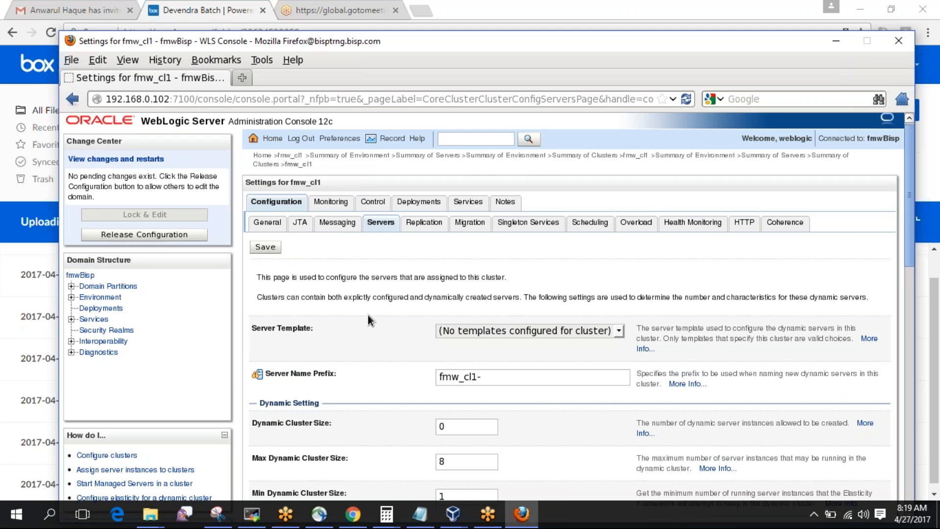
scroll(368, 315, "down", 5)
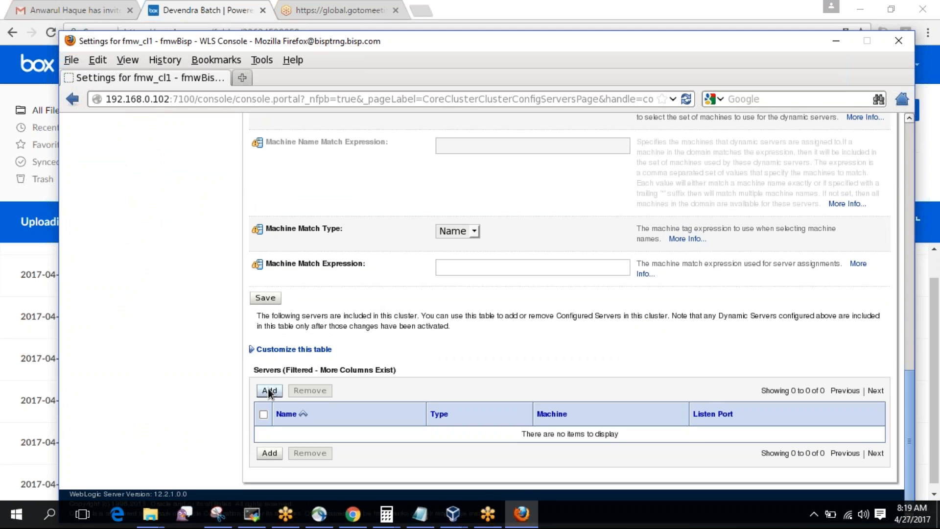
left_click(268, 390)
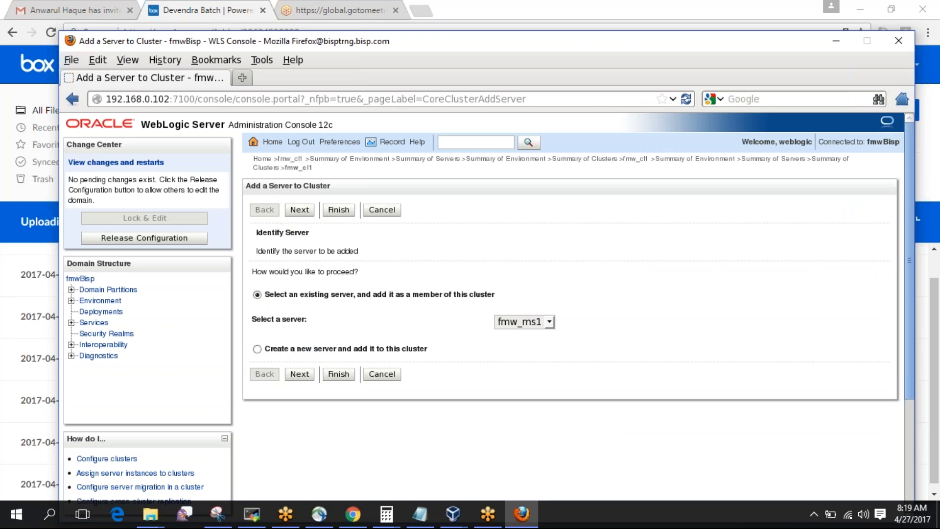
left_click(302, 377)
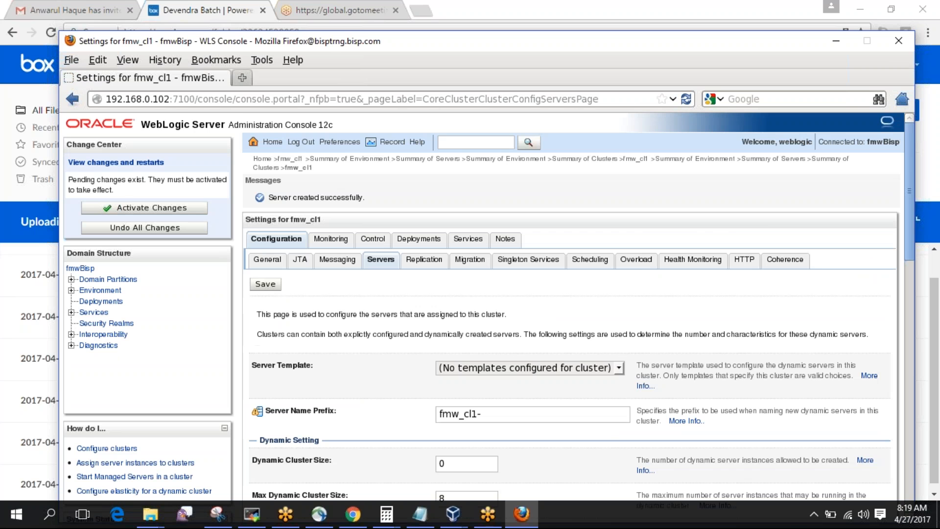
Add fmw_ms2 to fmw_cl1 as well and review the cluster's member list.
scroll(333, 360, "down", 15)
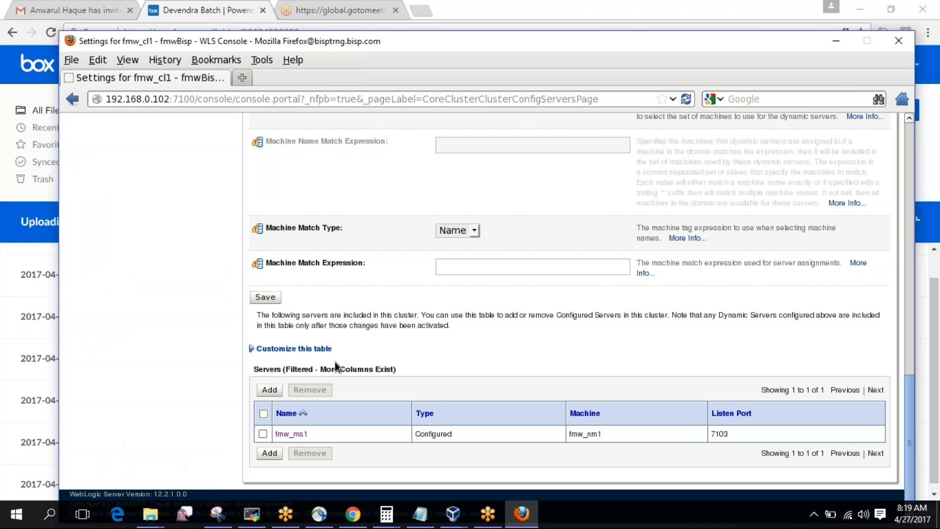
scroll(335, 361, "up", 15)
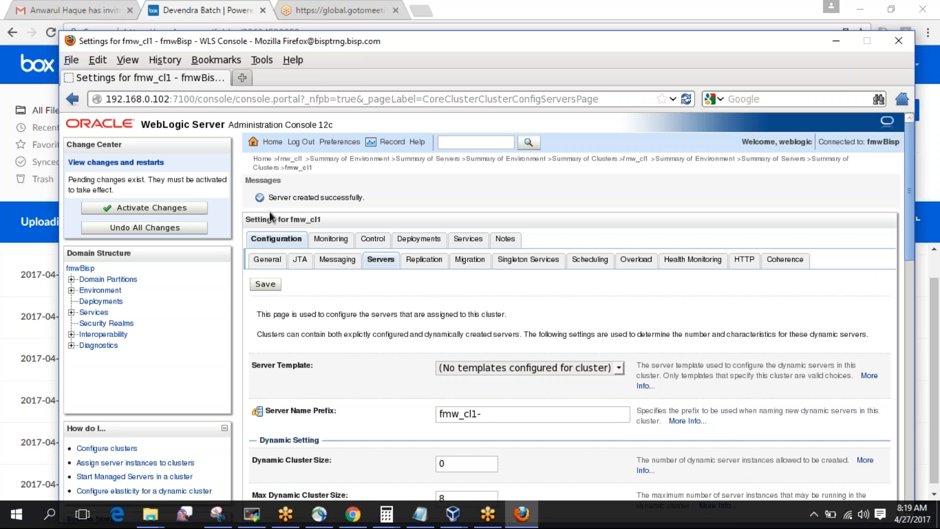
scroll(356, 201, "down", 15)
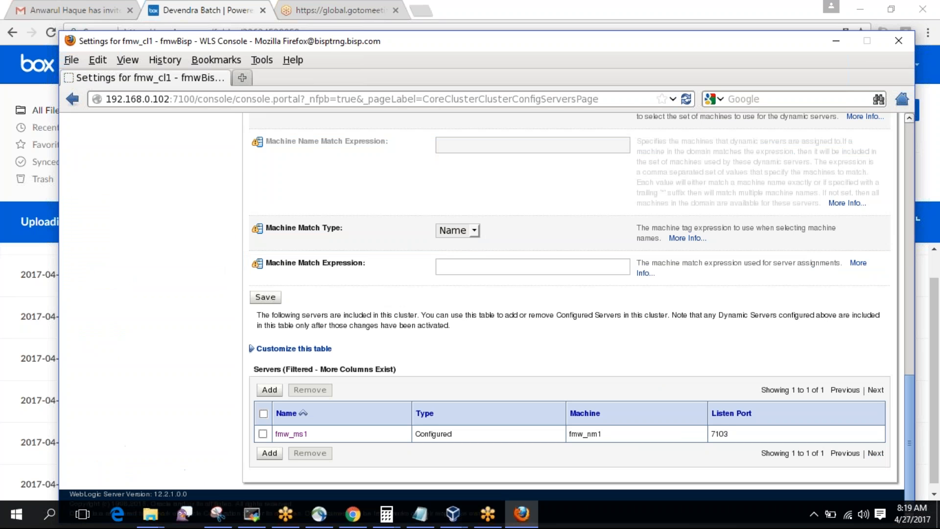
left_click(269, 390)
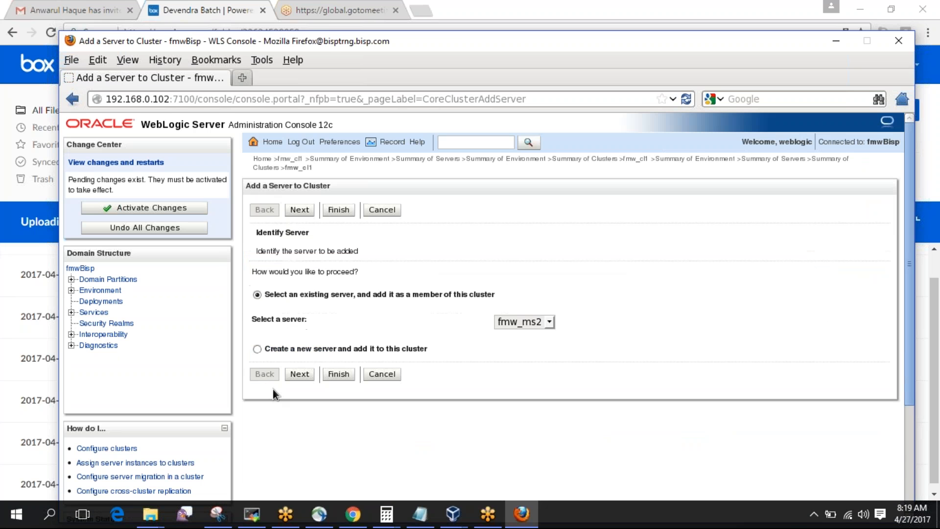
left_click(298, 375)
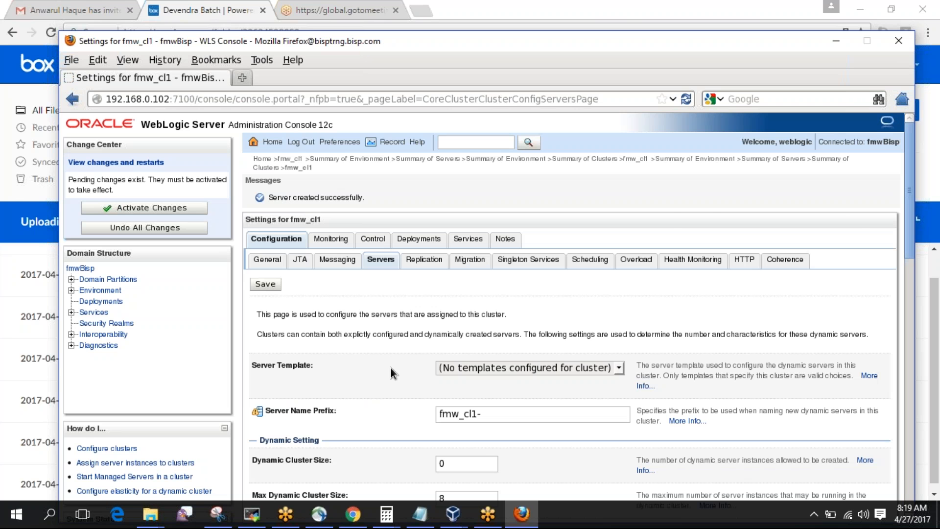
scroll(389, 366, "down", 15)
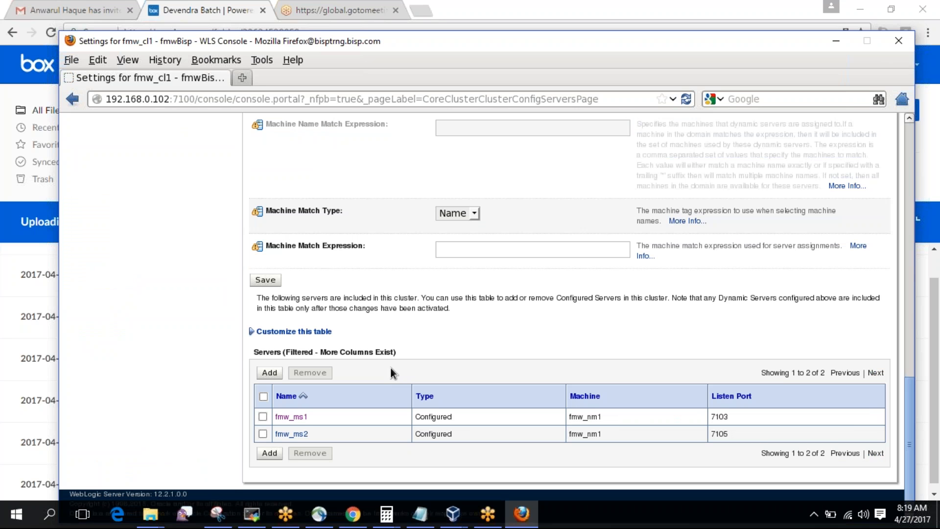
scroll(390, 366, "up", 10)
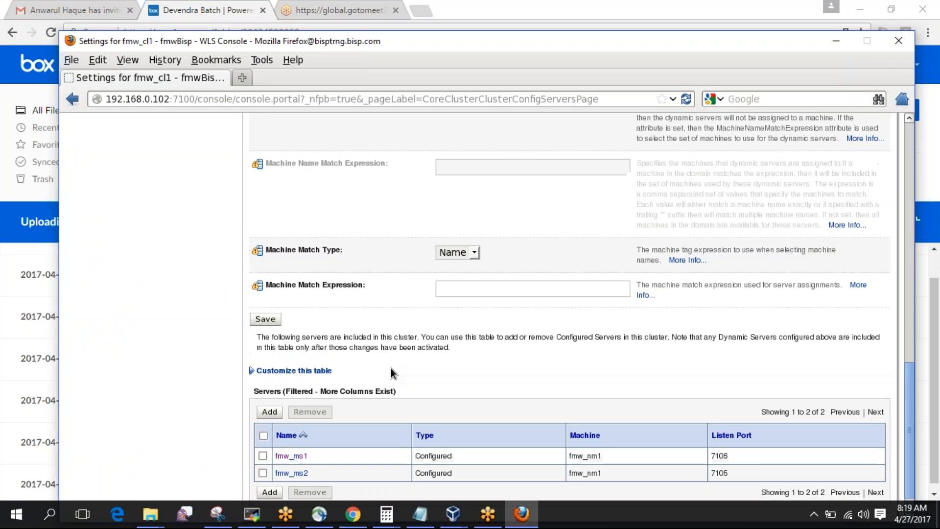
scroll(390, 373, "up", 3)
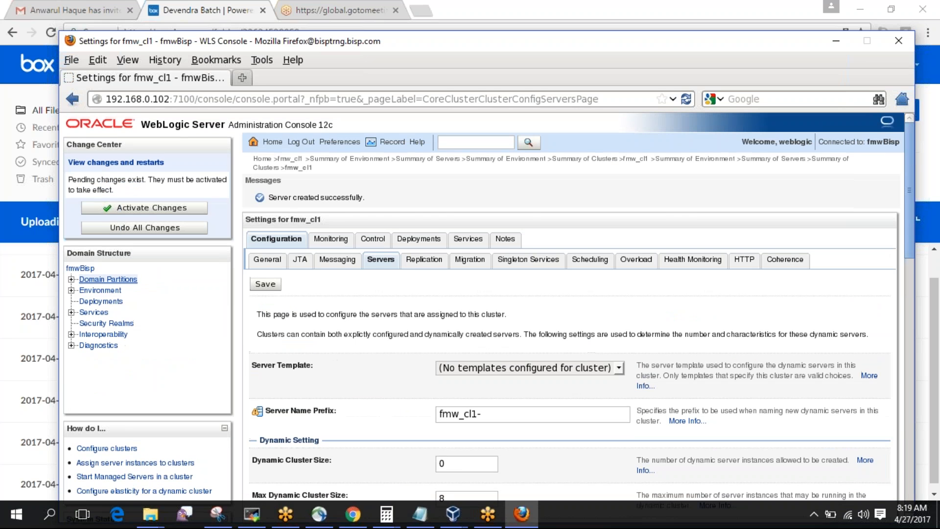
Check the Summary of Servers cluster column for fmw_ms1 and fmw_ms2 under fmw_cl1.
left_click(108, 294)
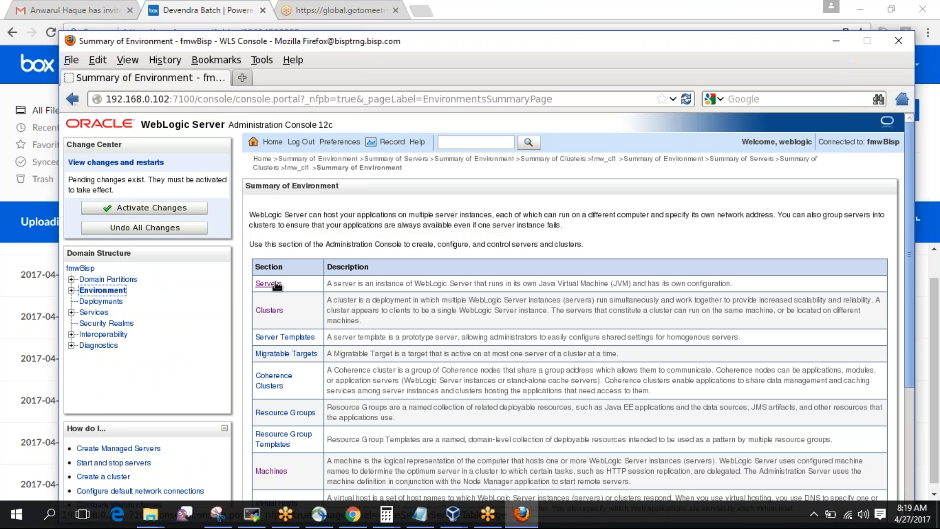
left_click(276, 284)
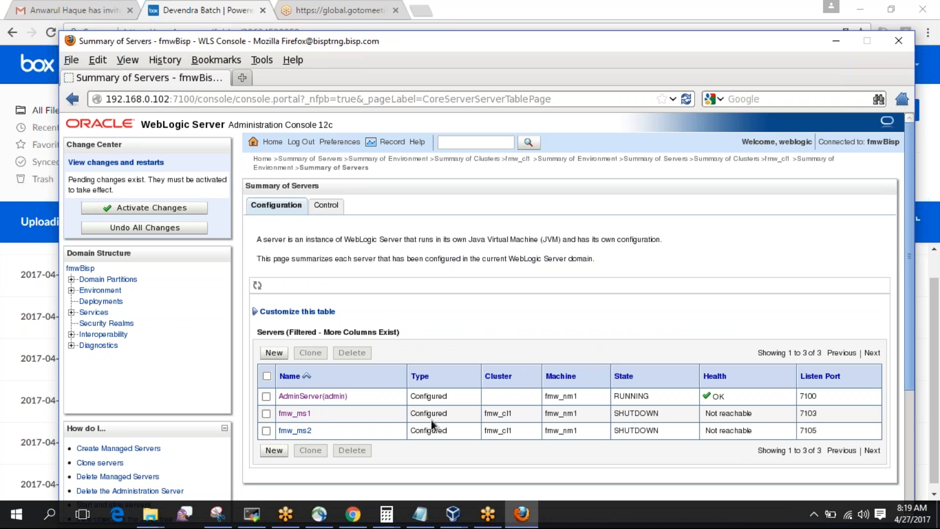
left_click_drag(484, 412, 519, 431)
left_click(588, 450)
Activate the pending cluster membership changes in the Change Center.
left_click(171, 210)
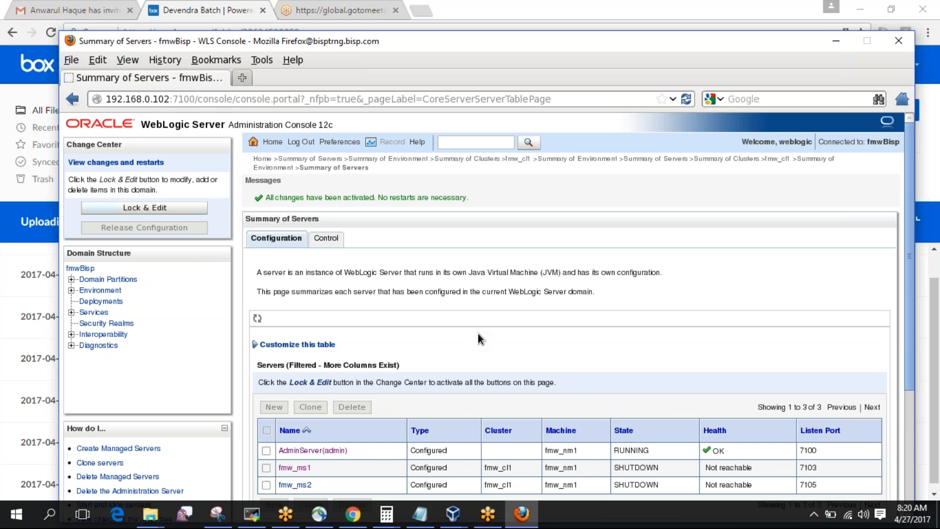
scroll(478, 333, "down", 3)
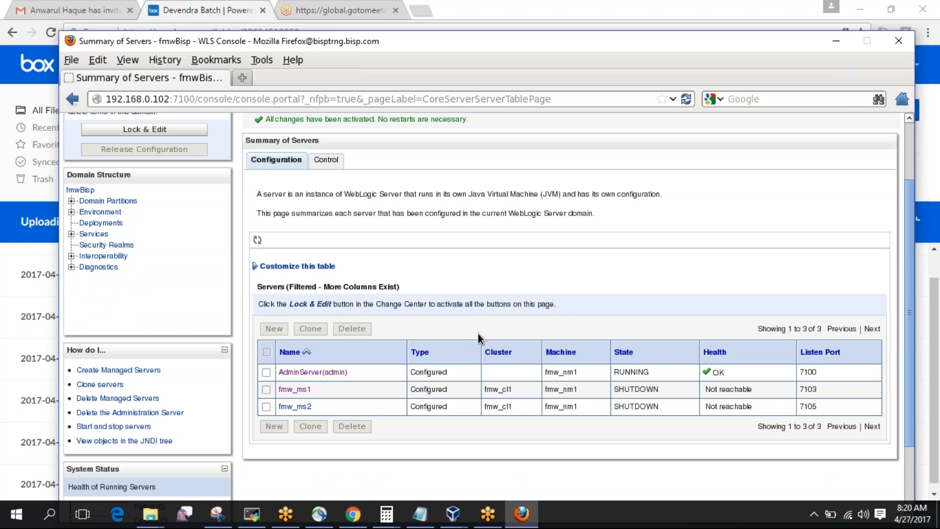
scroll(477, 333, "up", 1)
left_click(326, 199)
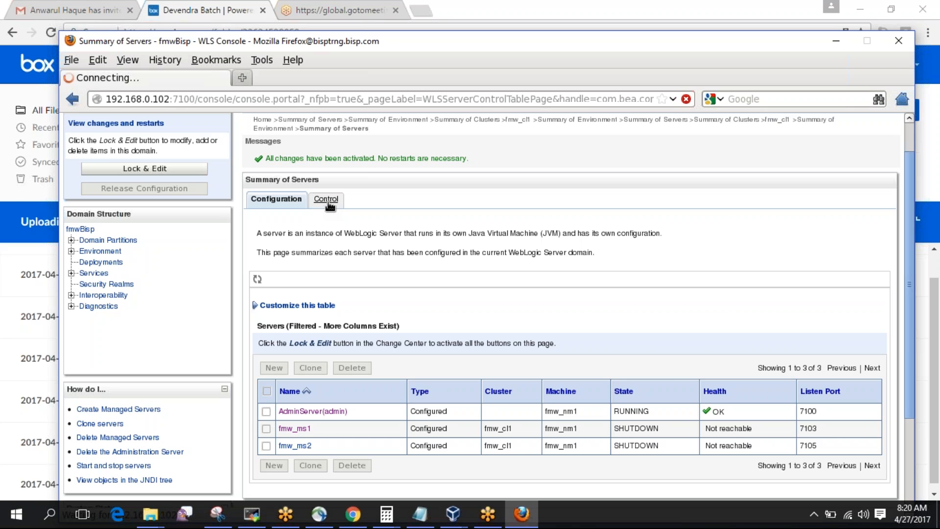
Start fmw_ms1 and fmw_ms2 from the Control tab, confirm, and switch to MobaXterm.
left_click(267, 403)
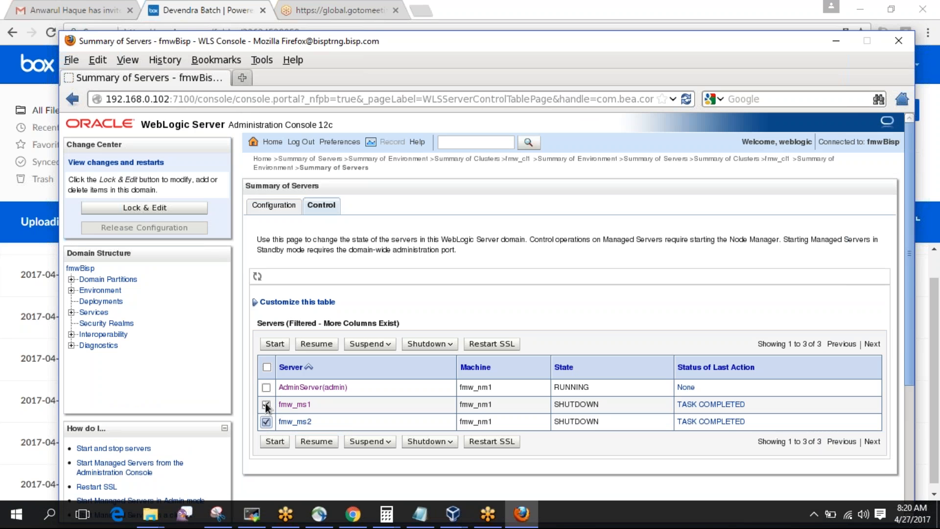
left_click(272, 346)
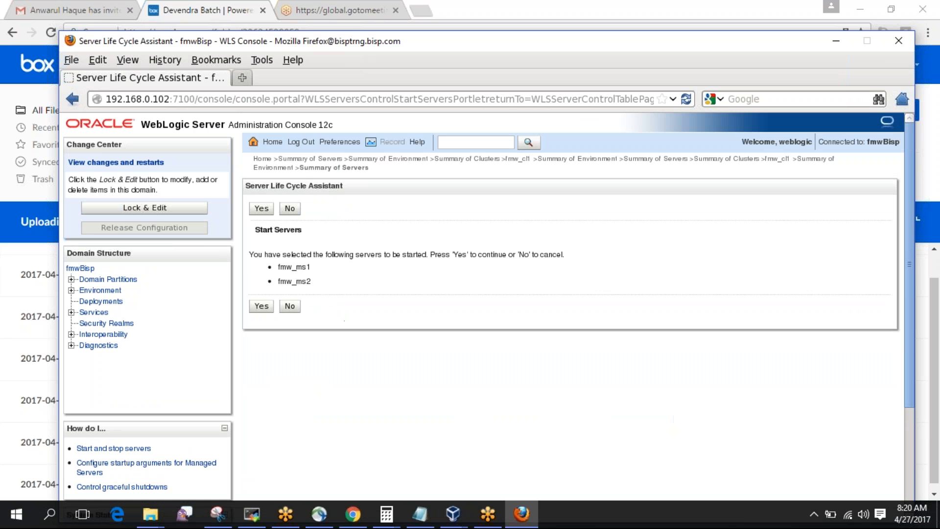
left_click(262, 306)
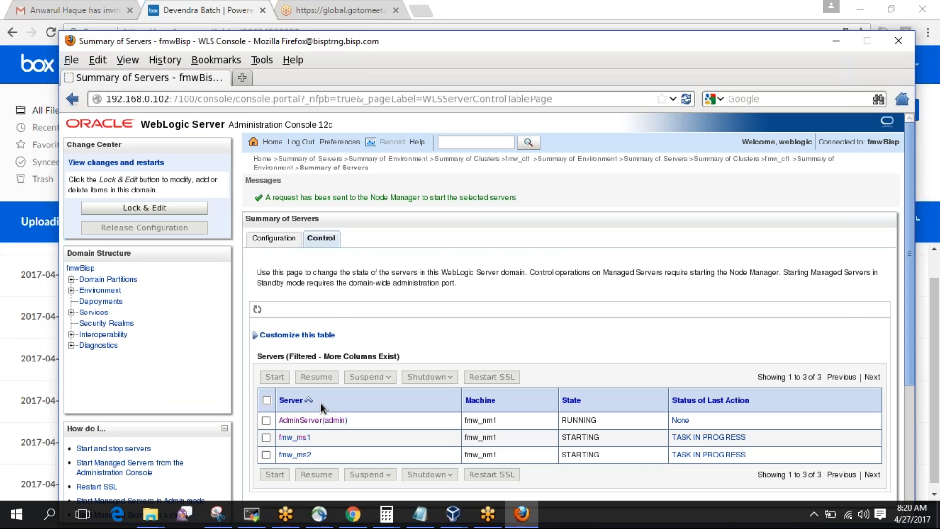
left_click(253, 514)
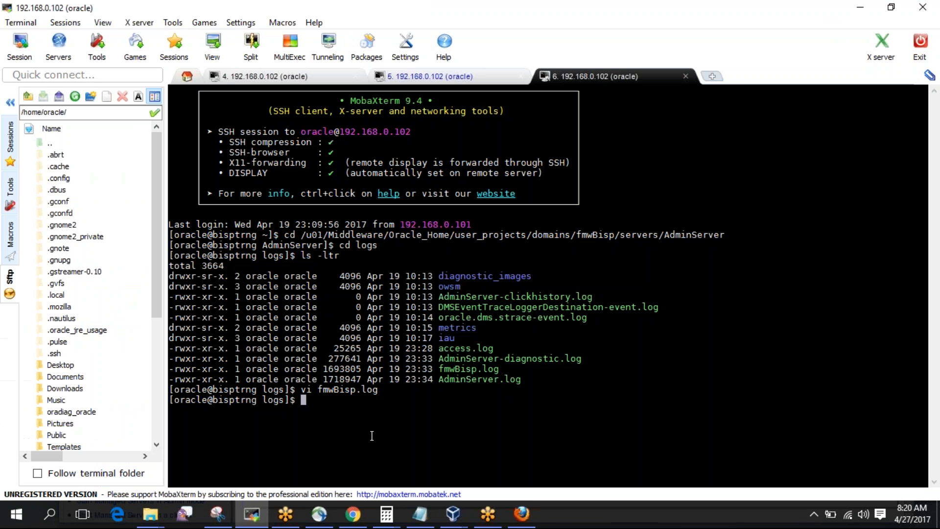
Move to ../../fmw_ms1/logs/ and list its files with ls -ltr.
type("ls -ltr")
key("Return")
type("cd ../../fmw_ms1")
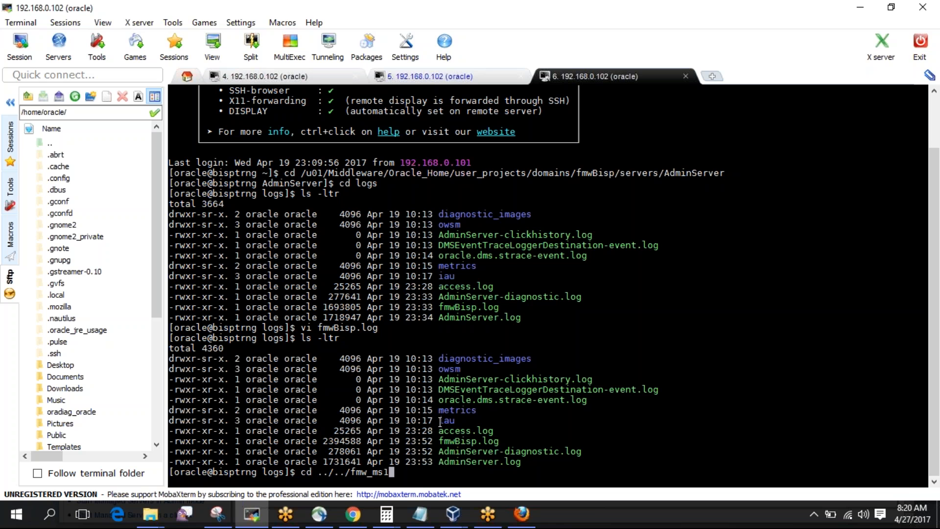
type("/logs/")
key("Return")
type("ls -ltr")
key("Return")
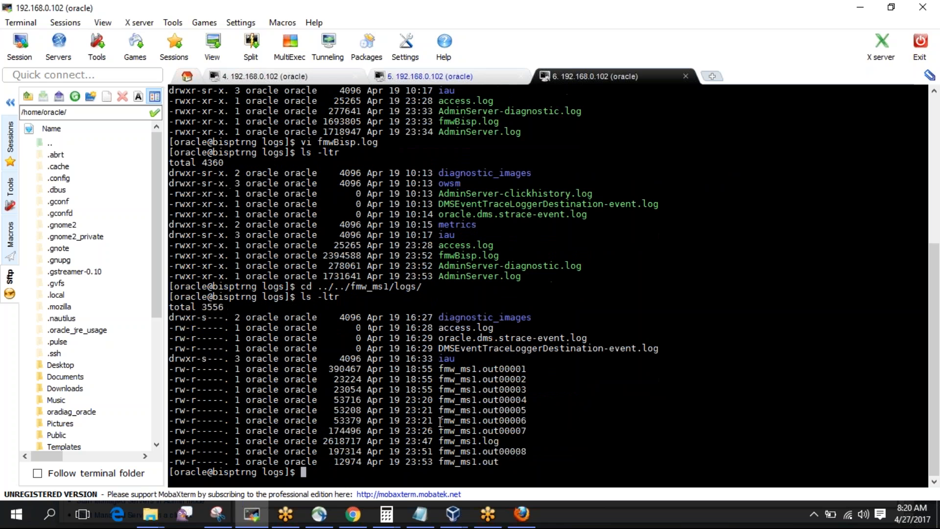
Prepare the command tail -f fmw_ms1.out using the copied file name.
double_click(480, 460)
key("ctrl+c")
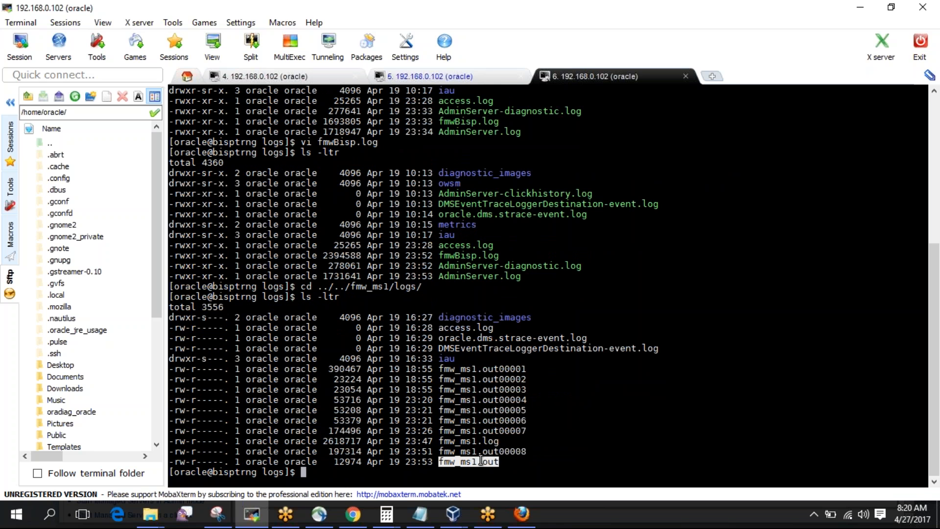
type("tail -f")
right_click(480, 461)
Follow fmw_ms1.out live during startup, then return to the WebLogic console.
key("Return")
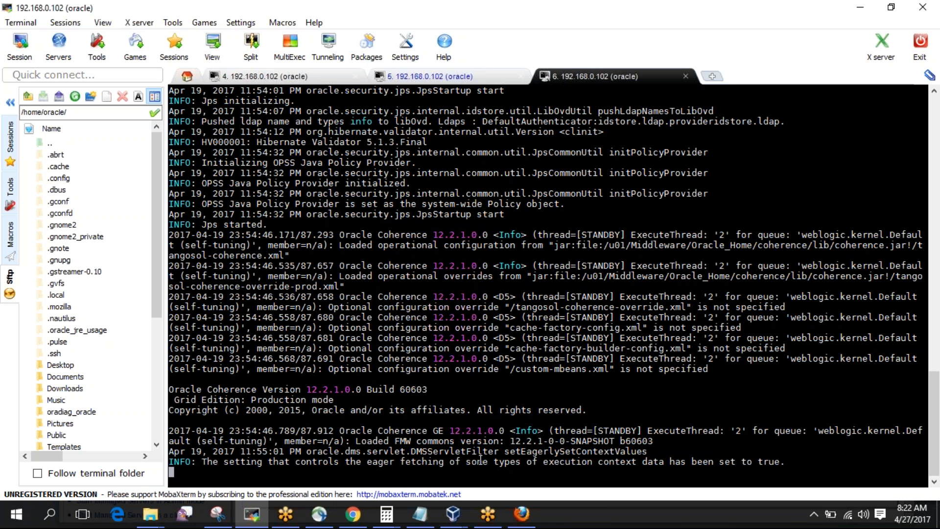
left_click(516, 523)
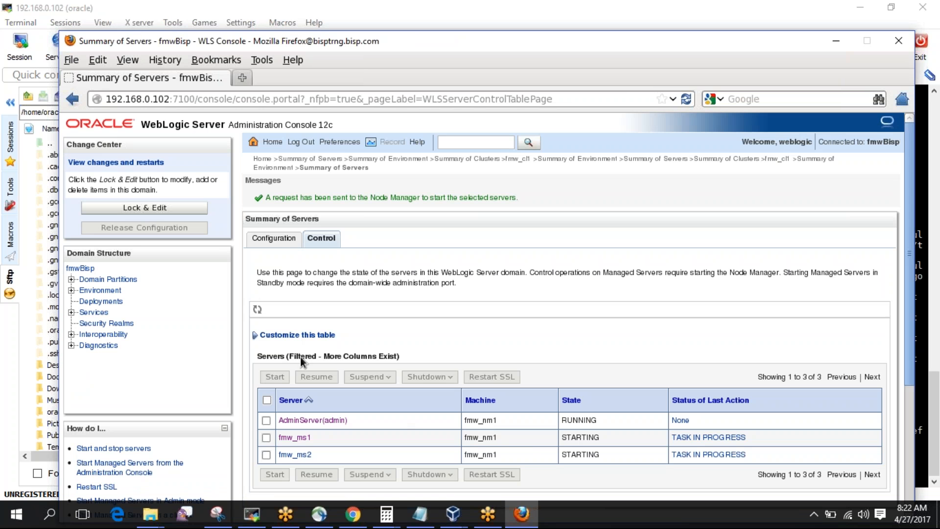
Check the servers' Configuration summary showing fmw_ms1 and fmw_ms2 STARTING, then return to the log.
left_click(271, 239)
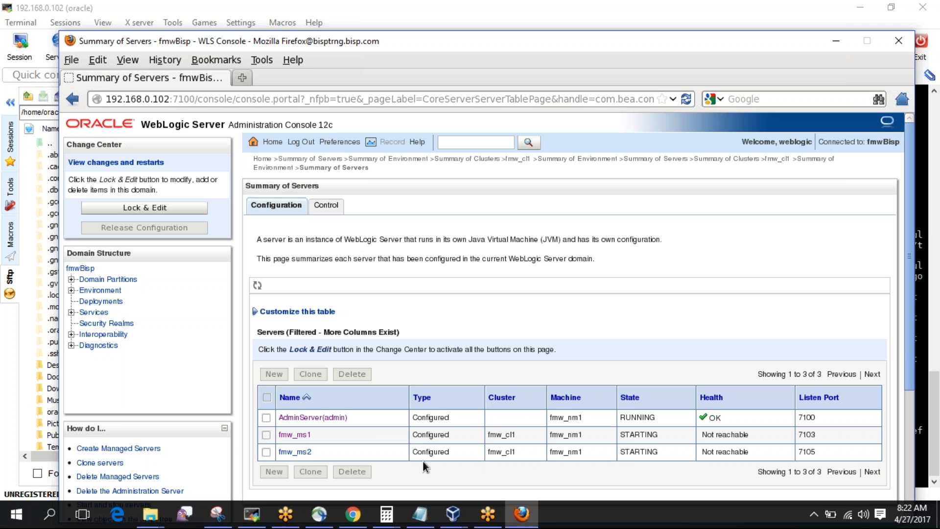
left_click(252, 513)
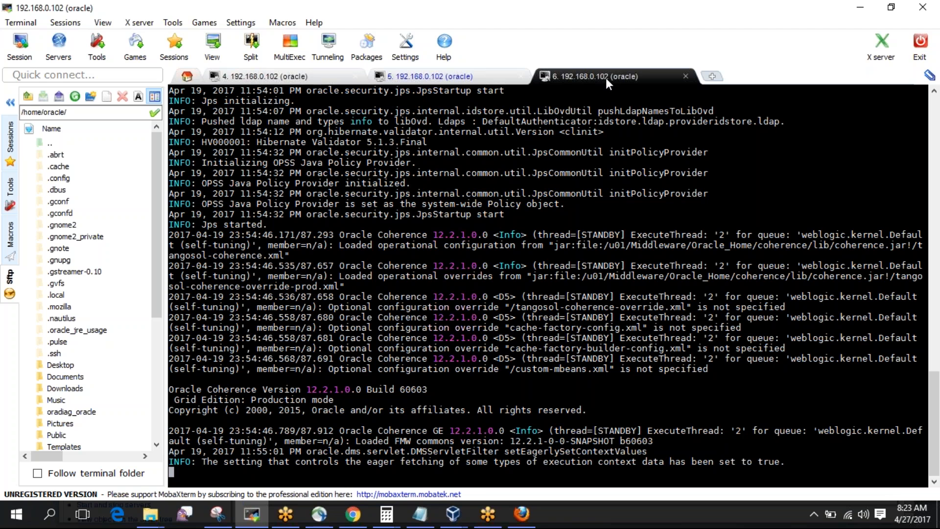
Bring the WebLogic console's Summary of Servers back in front of MobaXterm.
left_click(521, 513)
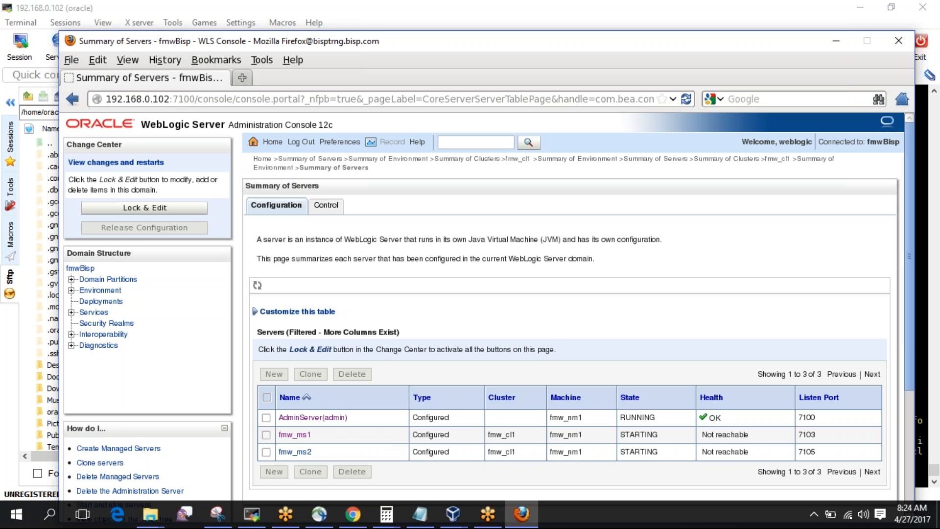
left_click_drag(167, 100, 103, 98)
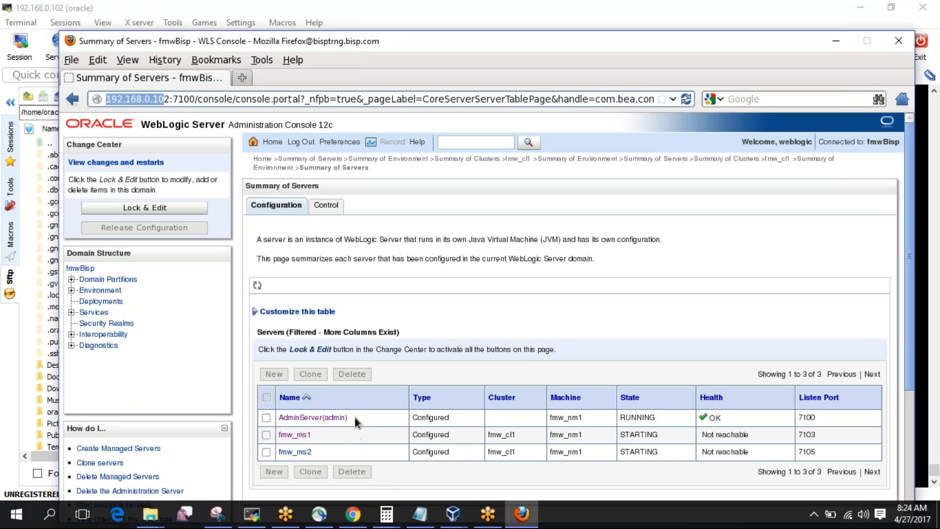
left_click_drag(369, 418, 277, 417)
left_click(390, 419)
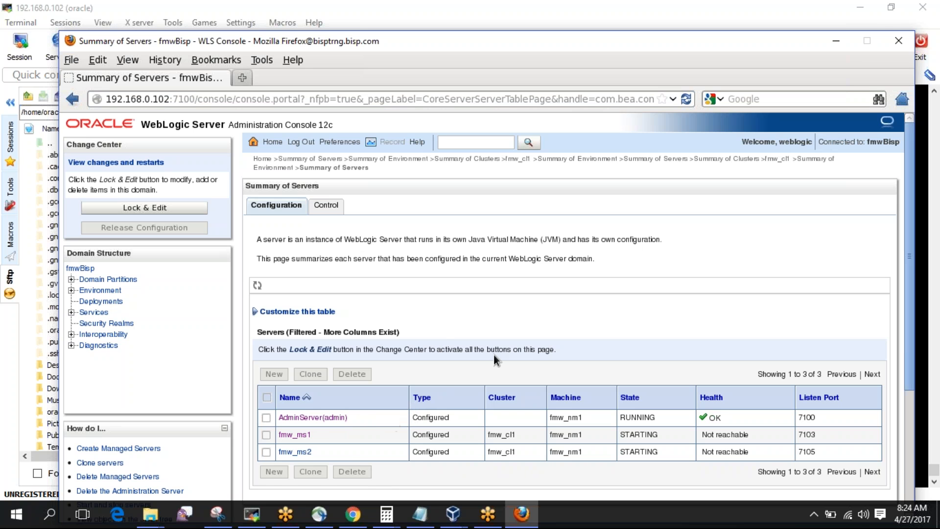
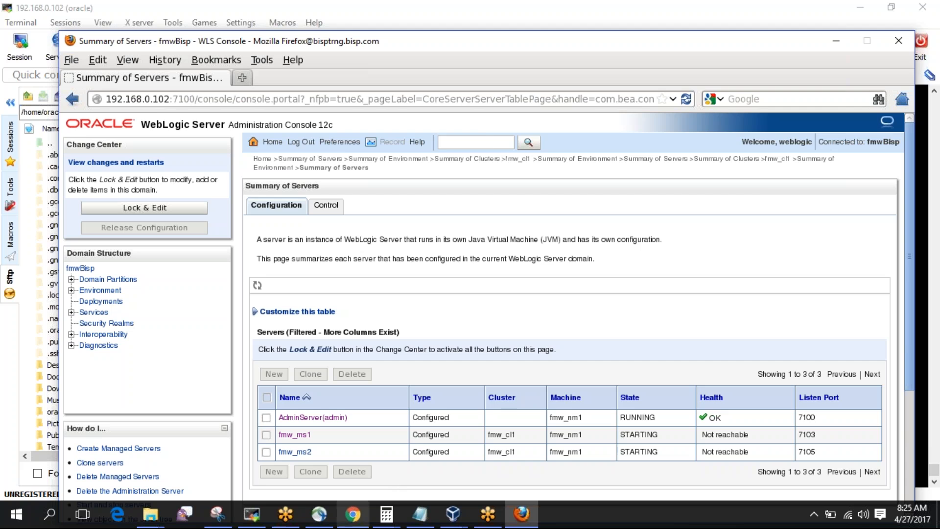
Check the Box upload progress page.
left_click(352, 513)
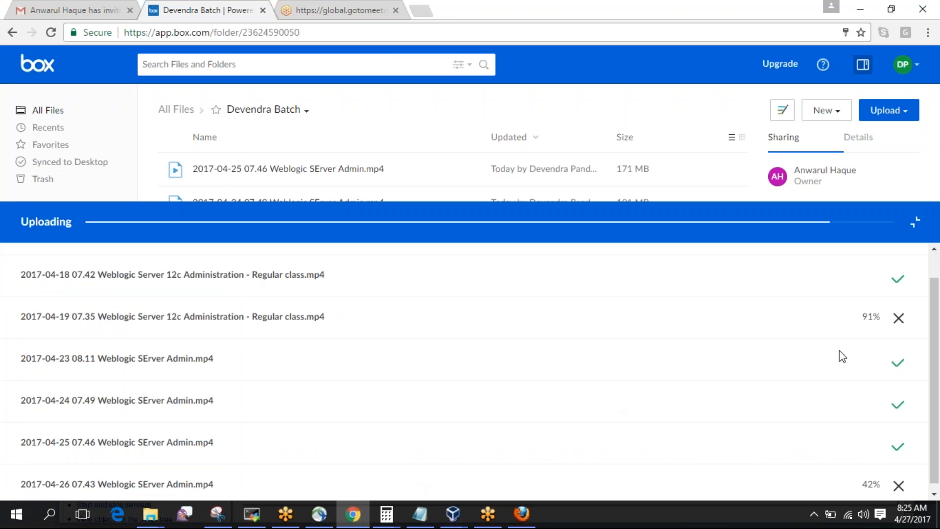
left_click_drag(937, 338, 936, 376)
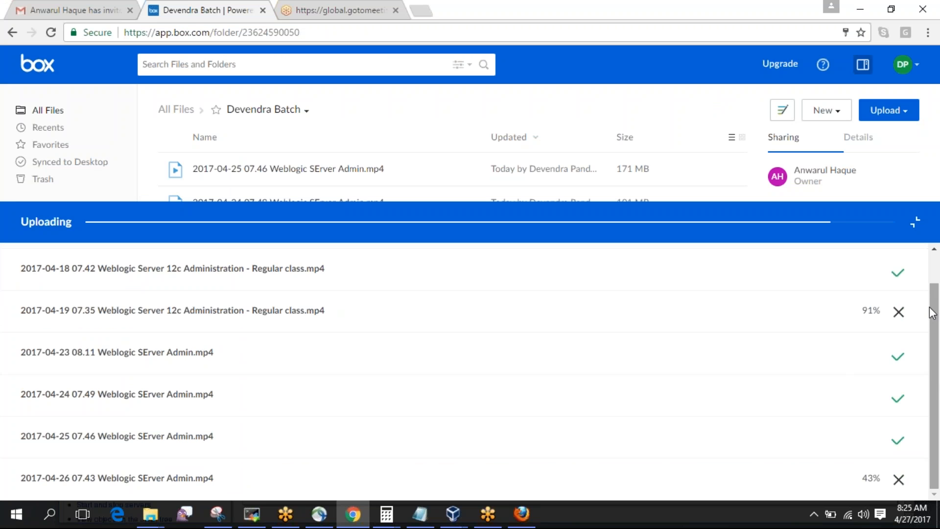
left_click_drag(935, 301, 936, 272)
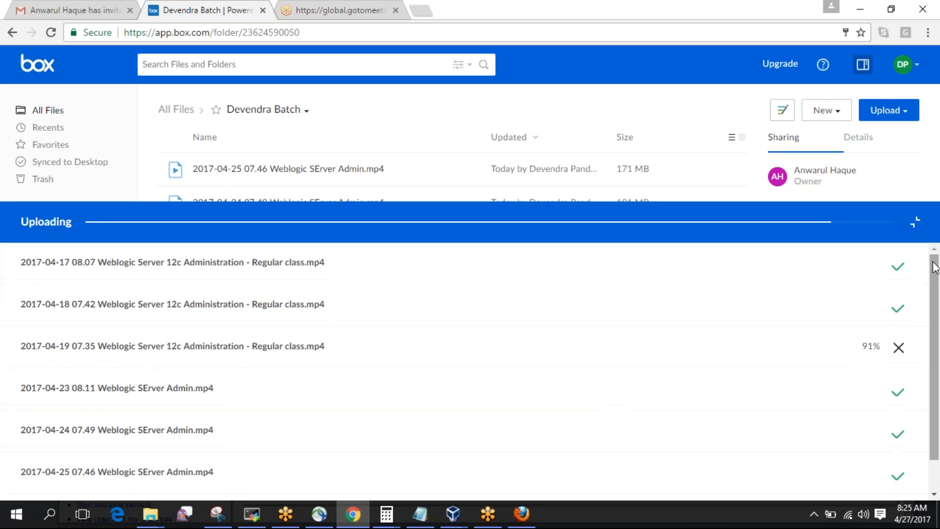
left_click_drag(936, 325, 936, 371)
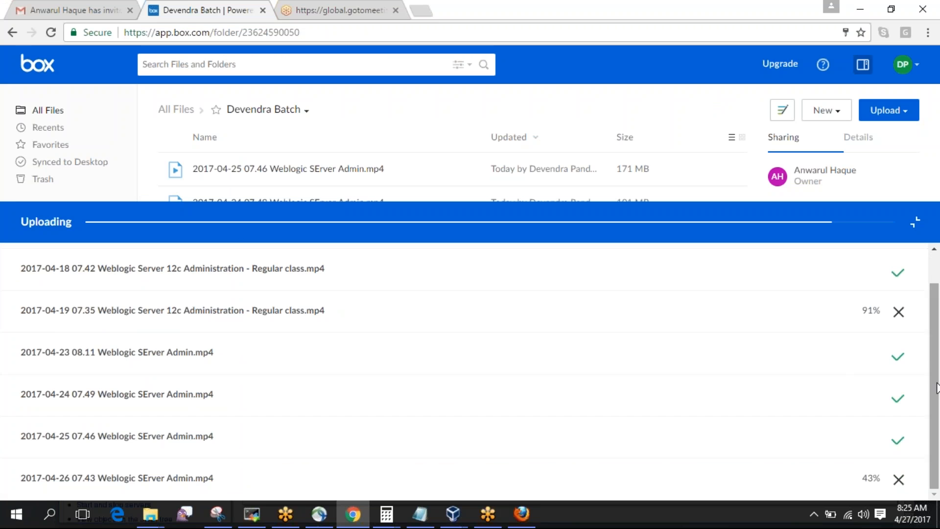
Review Summary of Servers showing fmw_ms1 and fmw_ms2 still STARTING, then switch to MobaXterm.
mouse_move(461, 522)
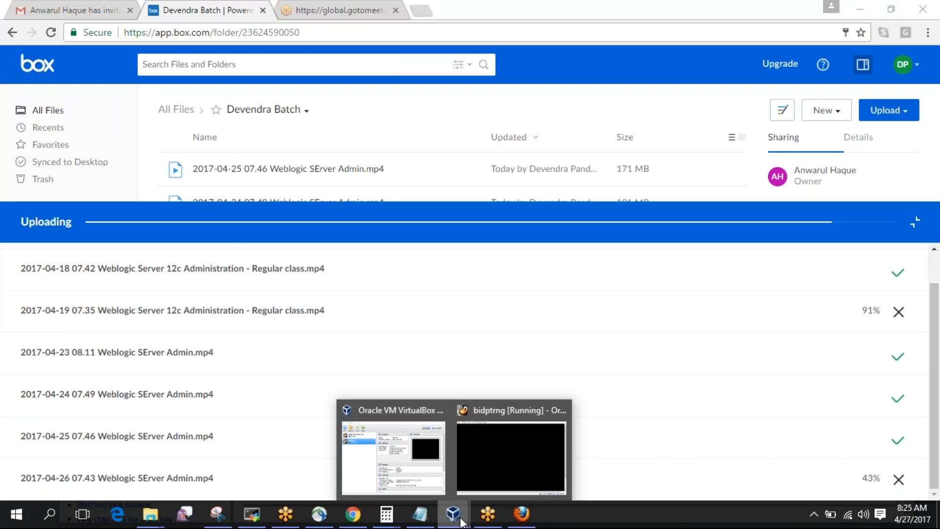
left_click(525, 516)
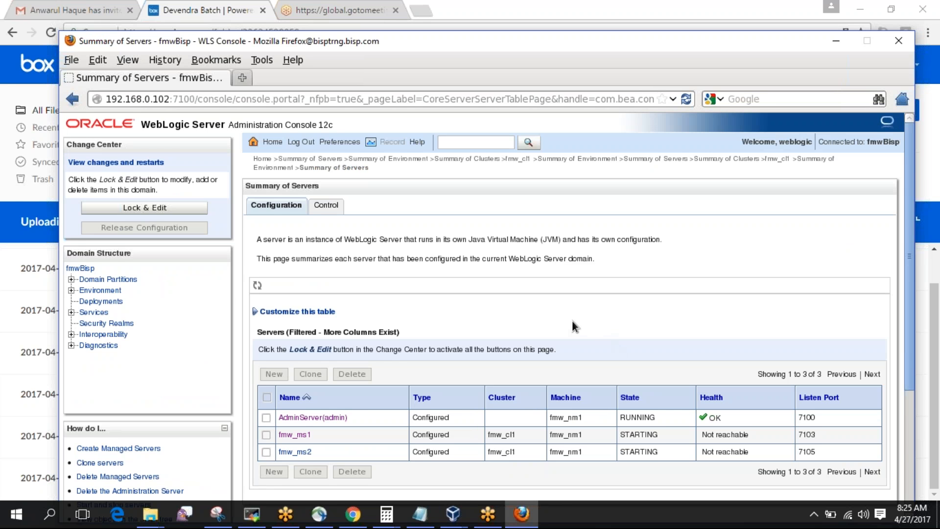
scroll(571, 318, "down", 5)
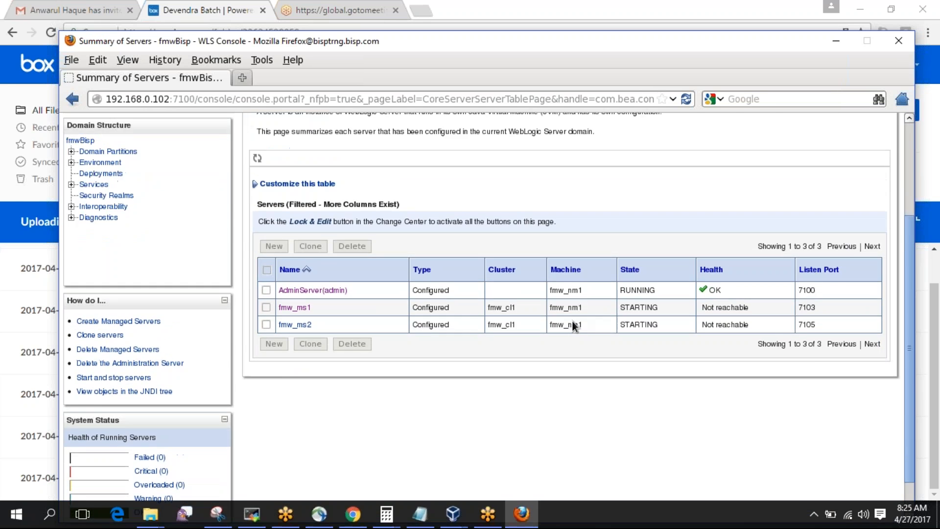
scroll(572, 320, "up", 5)
scroll(572, 319, "down", 5)
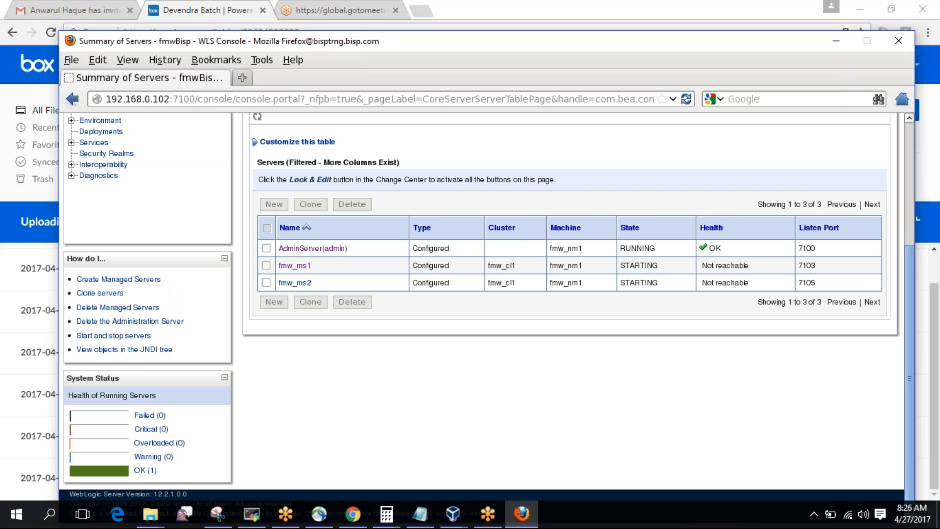
scroll(487, 313, "up", 3)
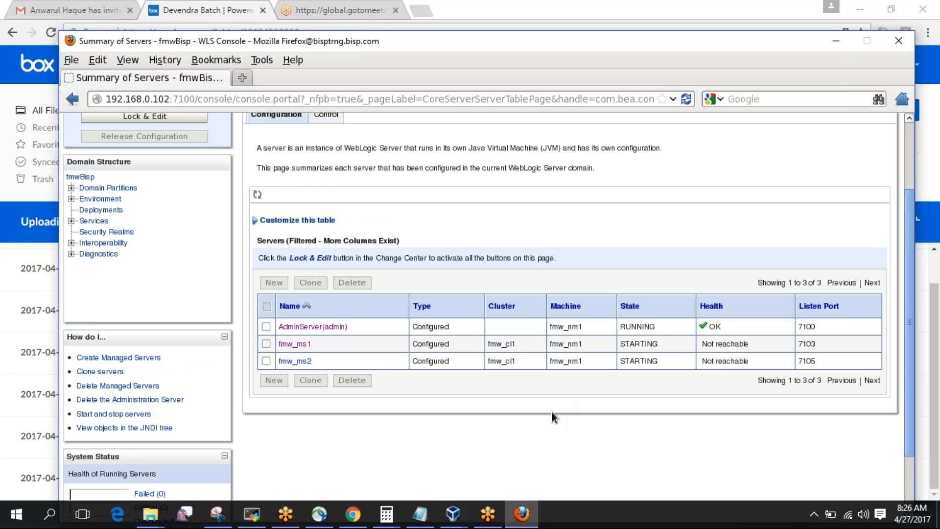
left_click(262, 520)
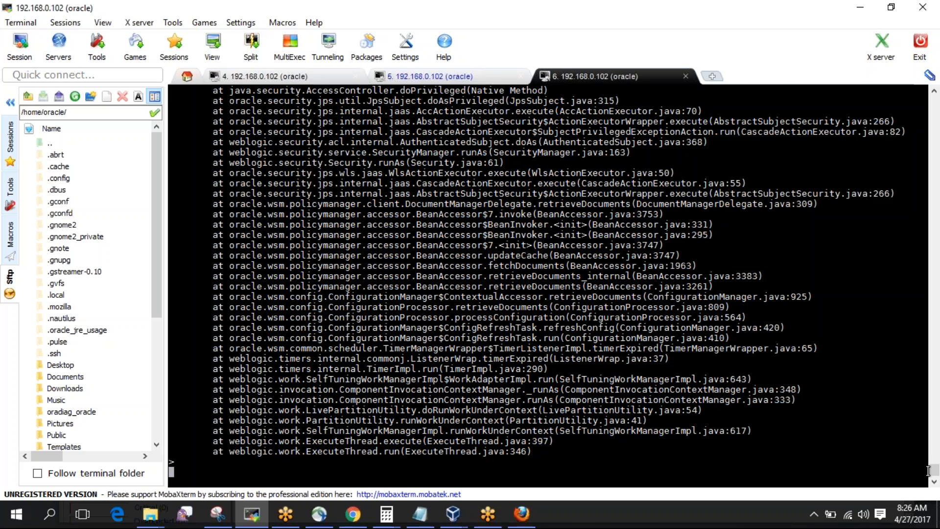
Check the servers' Control view showing fmw_ms1 and fmw_ms2 RUNNING, then return to MobaXterm.
mouse_move(934, 471)
left_mouse_down()
mouse_move(932, 93)
mouse_move(934, 469)
left_mouse_up()
left_click(520, 513)
left_click(332, 122)
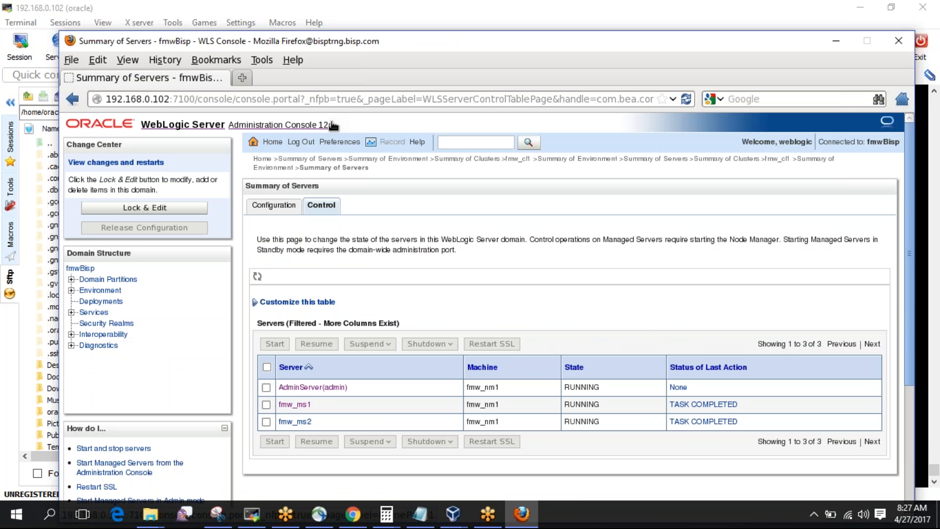
left_click(261, 520)
Stop the tail, open fmw_ms1.out in vi and search /RUNNING, finding no match.
key("ctrl+c")
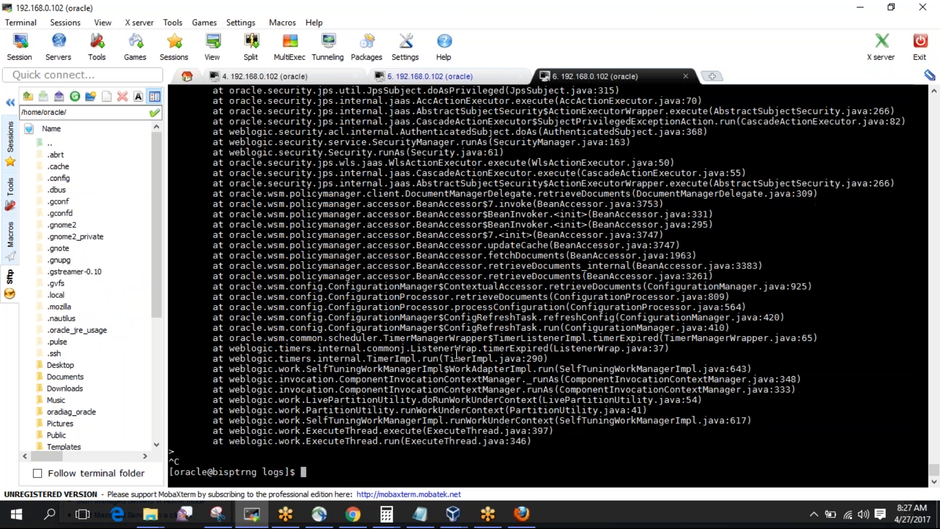
key("Up")
key("Left")
key("Left")
key("Left")
key("Left")
key("Left")
key("Left")
key("Left")
key("Left")
key("Left")
key("Left")
key("Left")
key("Left")
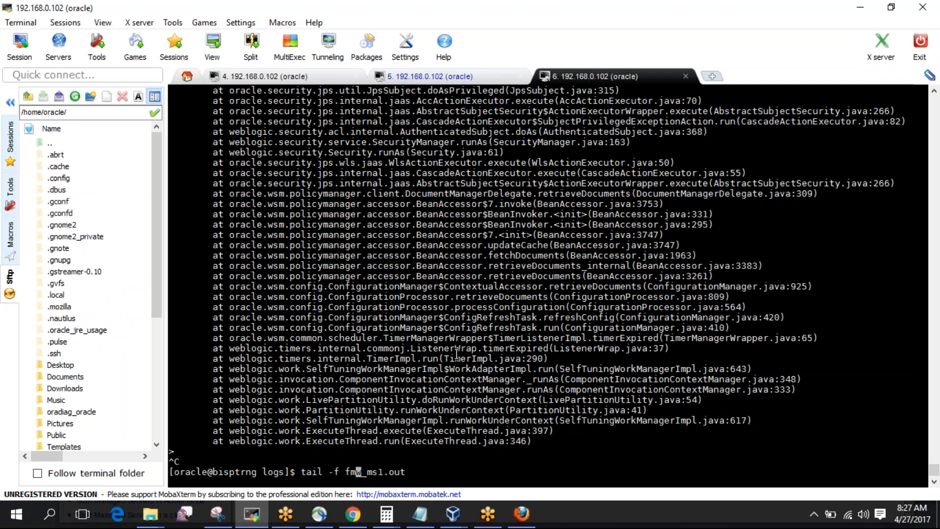
key("BackSpace")
key("BackSpace")
key("BackSpace")
key("BackSpace")
key("BackSpace")
key("BackSpace")
key("BackSpace")
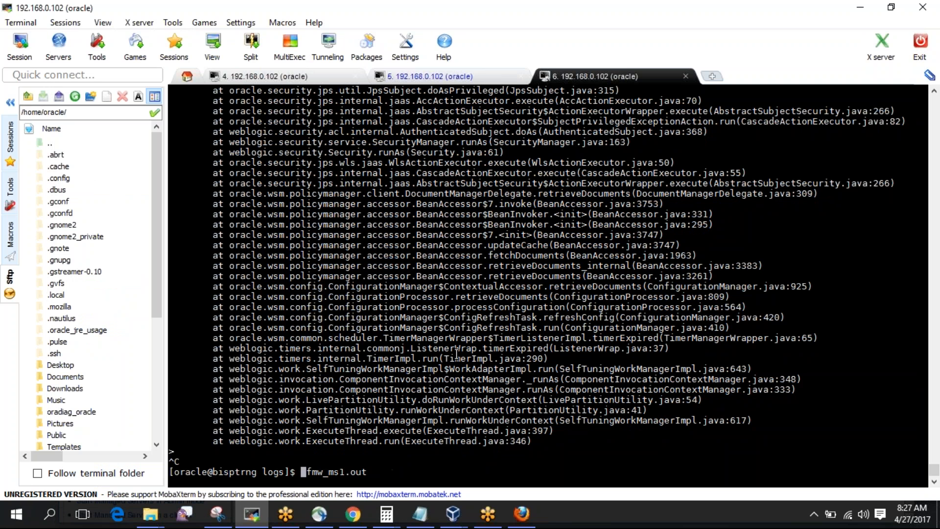
type("vi")
key("Return")
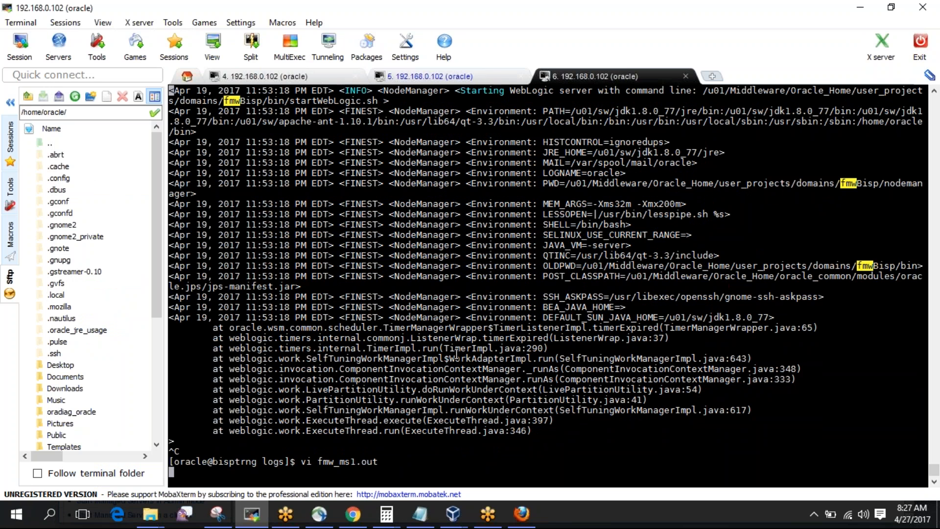
type("/Ru")
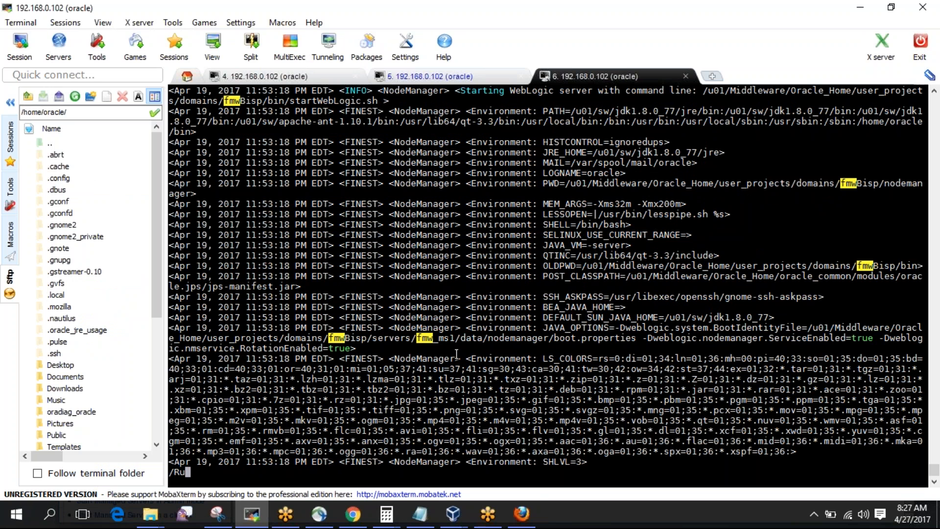
key("BackSpace")
type("UNNING")
key("Return")
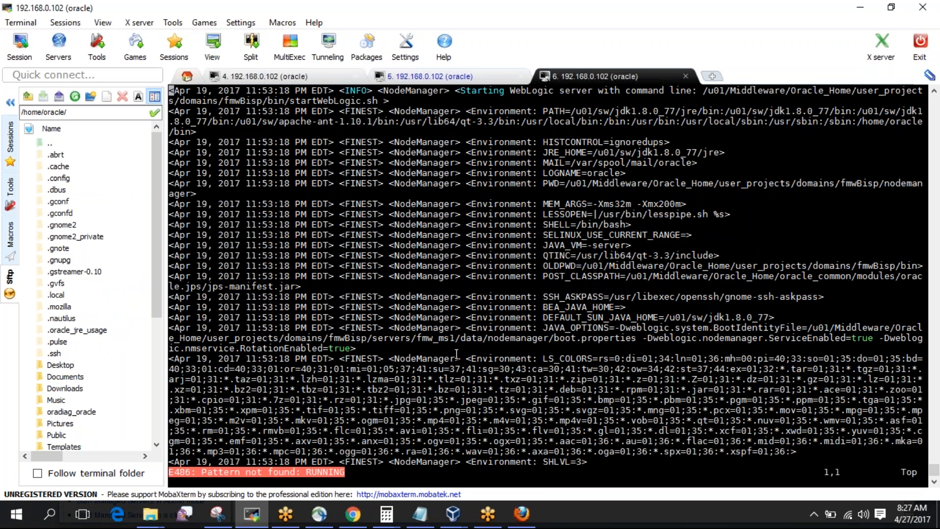
type(":q")
key("Return")
List the logs folder with ls -ltr and select the fmw_ms1.log file name.
type("ld")
key("BackSpace")
key("BackSpace")
key("BackSpace")
type("ls -ltr")
key("Return")
double_click(484, 442)
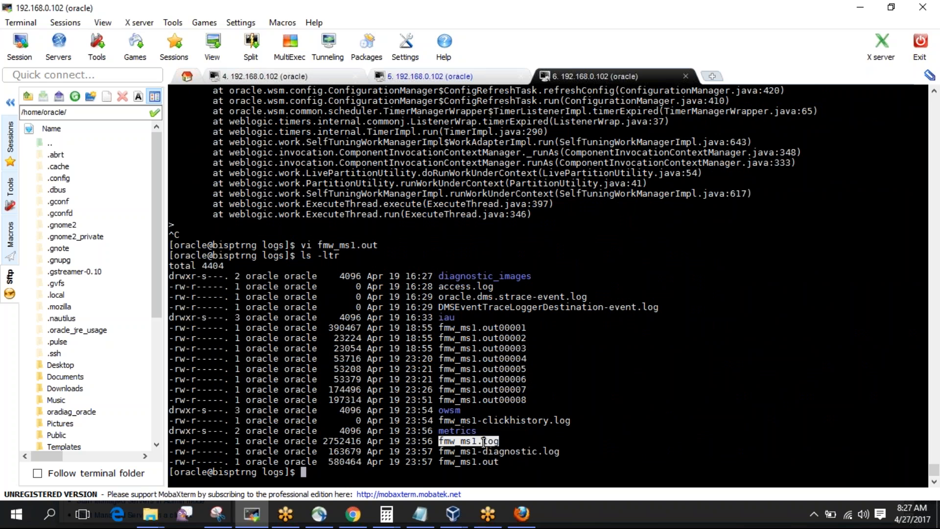
Open fmw_ms1.log in vi and search /RUNNING from the end of the file.
type("vi")
right_click(484, 442)
key("Return")
type("/RUNNING")
key("Return")
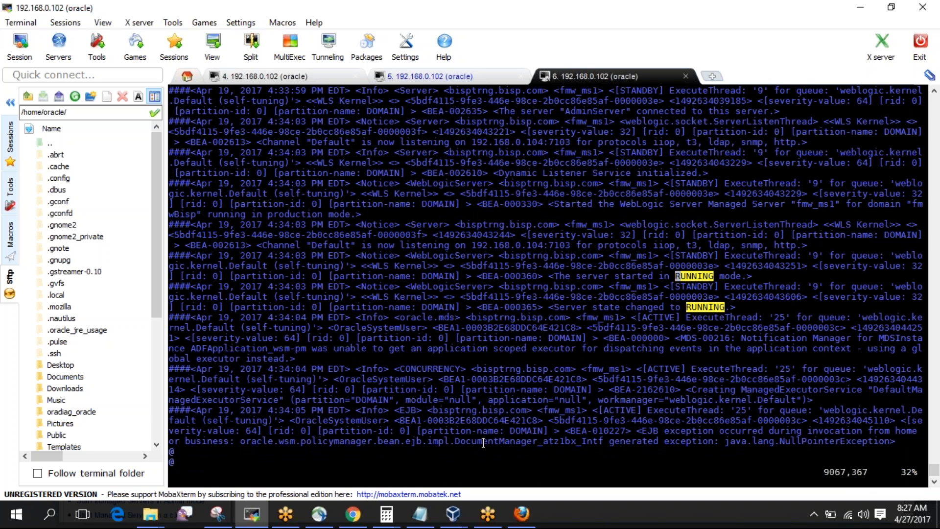
type(":$")
key("Return")
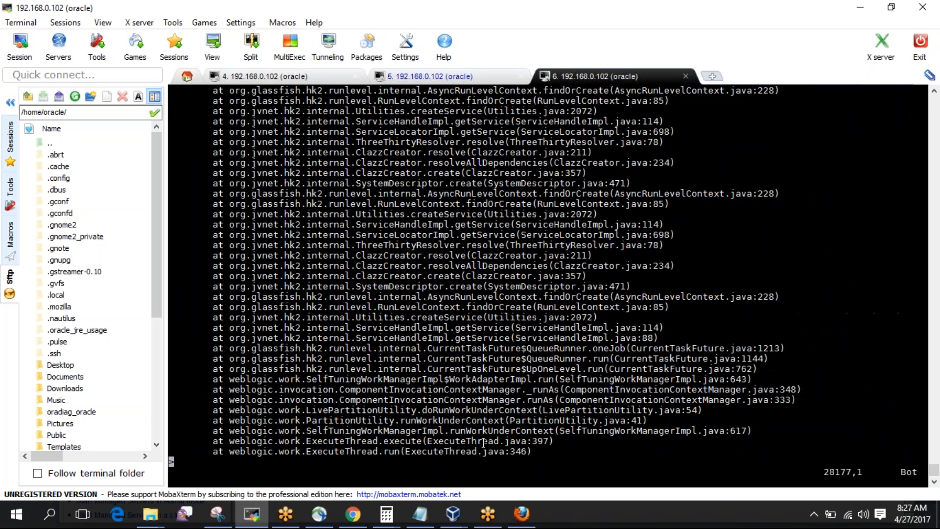
type("/RUNNING")
key("Return")
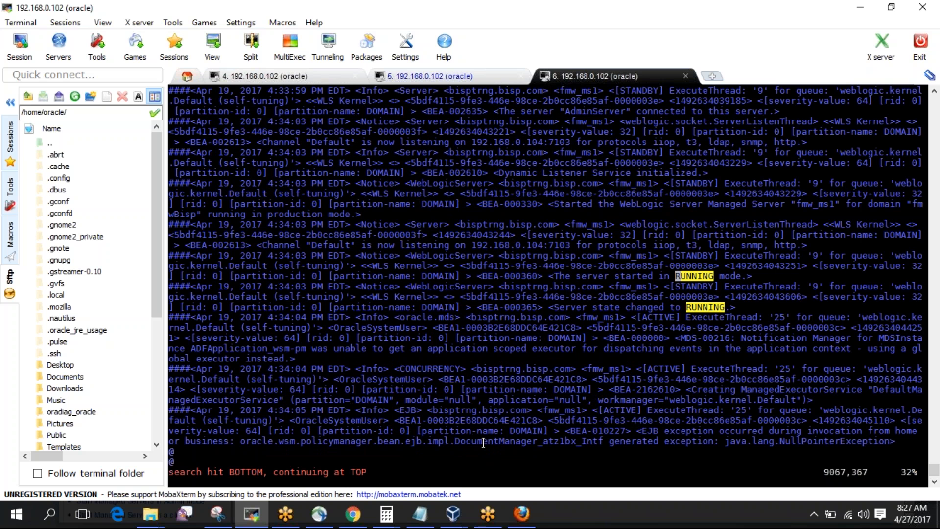
Cycle through the RUNNING matches to find fmw_ms1 started in RUNNING mode at 4:34:03 PM.
key("N")
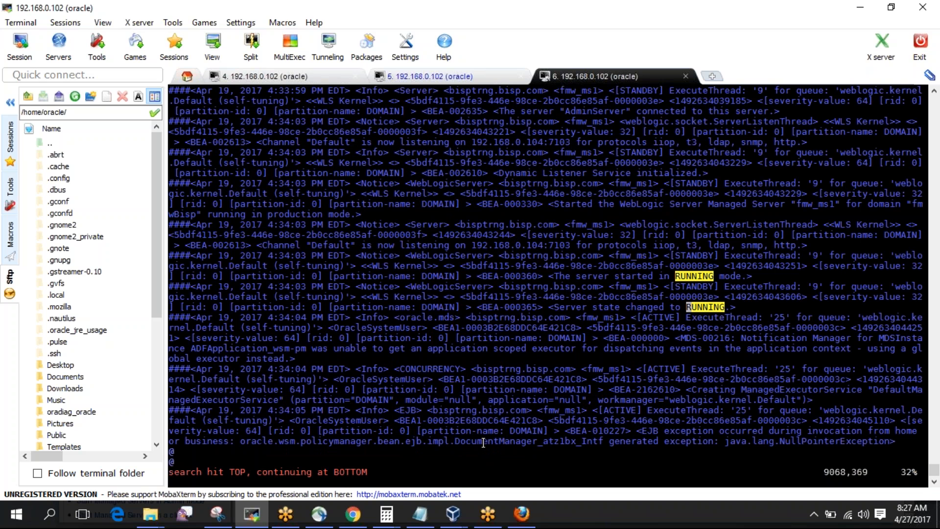
key("n")
key("n")
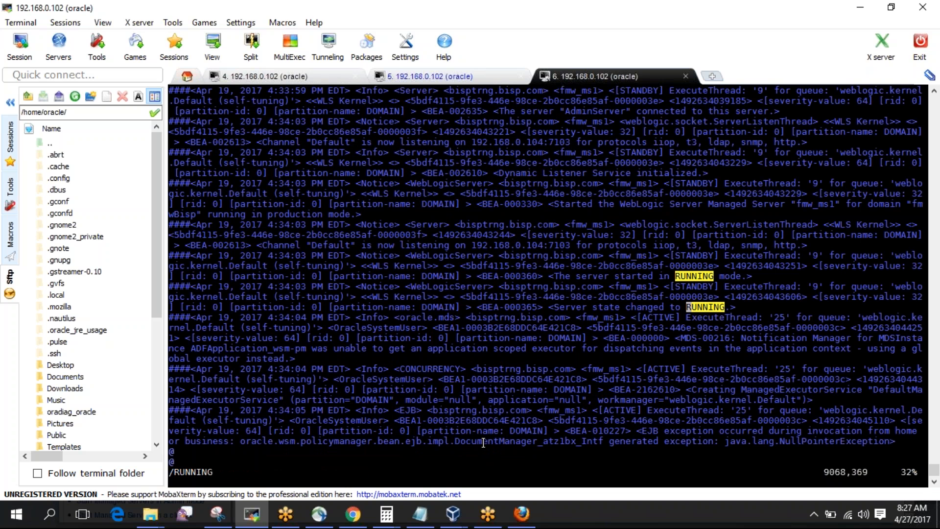
key("n")
key("n")
key("shift+g")
type("/RUNNING")
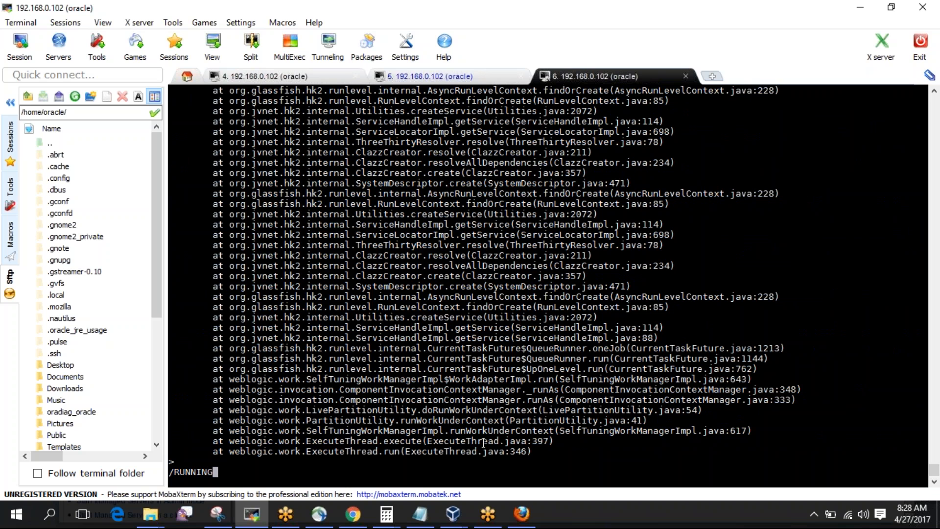
key("Return")
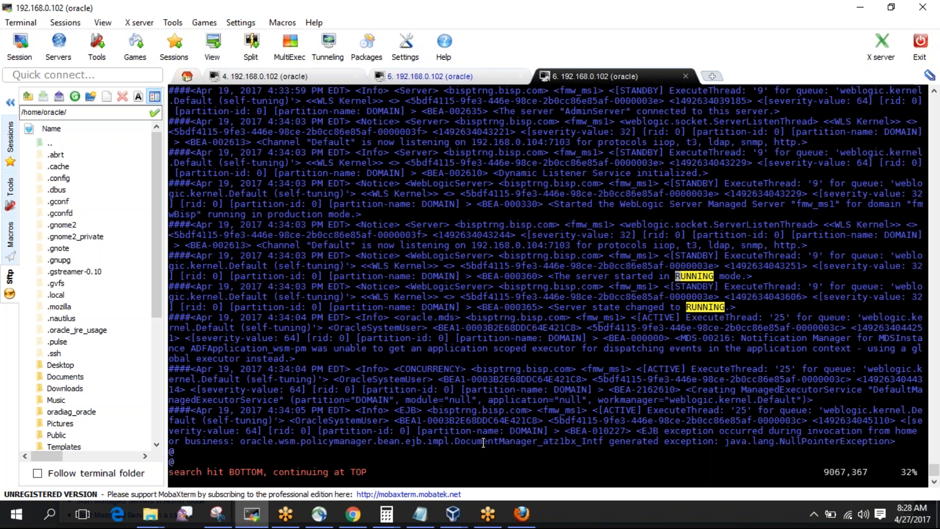
key("n")
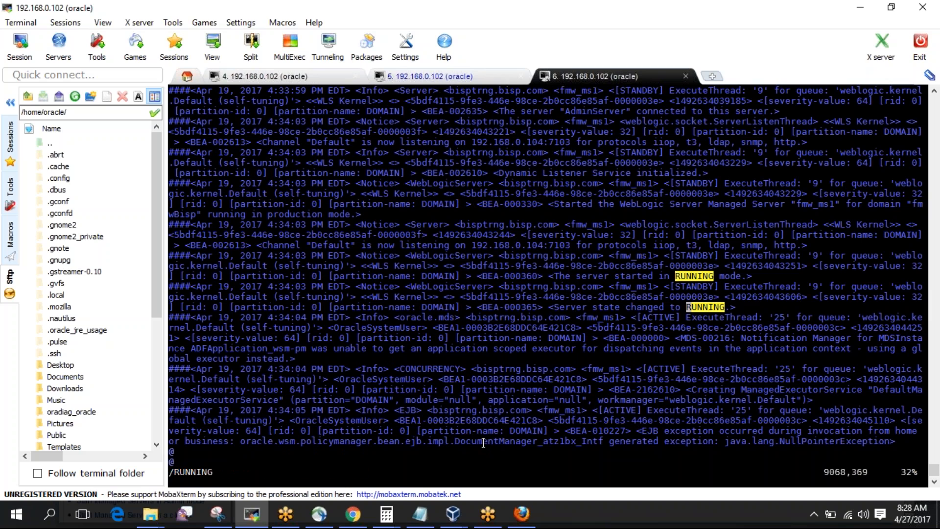
key("Down")
key("Down")
key("Down")
key("Down")
key("Down")
key("Down")
key("Down")
key("Down")
key("Down")
key("Down")
key("Down")
key("Down")
key("Down")
key("Down")
key("Down")
key("Down")
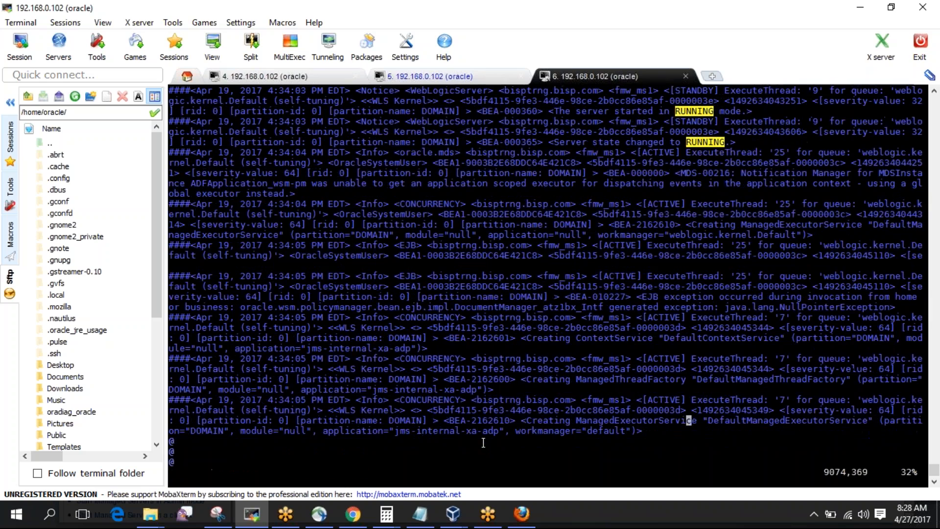
Read down through the rest of fmw_ms1.log to its end.
key("Down")
key("Down")
key("Down")
key("Down")
key("Down")
key("Down")
key("Down")
key("Down")
key("Down")
key("Down")
key("Down")
key("Down")
key("Down")
key("Down")
key("Down")
key("Down")
key("Down")
key("Down")
key("Down")
key("Down")
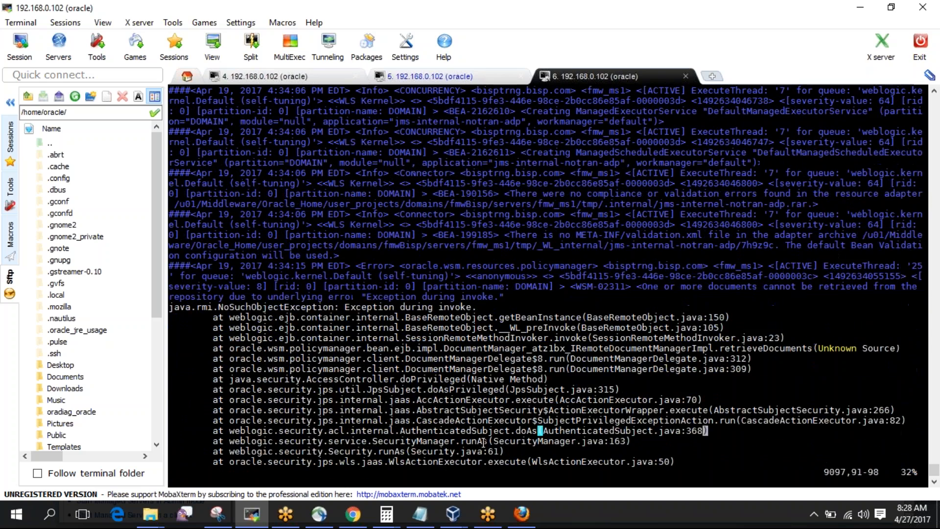
key("Down")
key("Down")
key("Down")
key("Down")
key("Down")
key("Down")
key("Down")
key("Down")
key("Down")
key("Down")
key("Down")
key("Down")
key("Down")
key("Down")
key("Down")
key("Down")
key("Down")
key("Down")
key("Down")
key("Down")
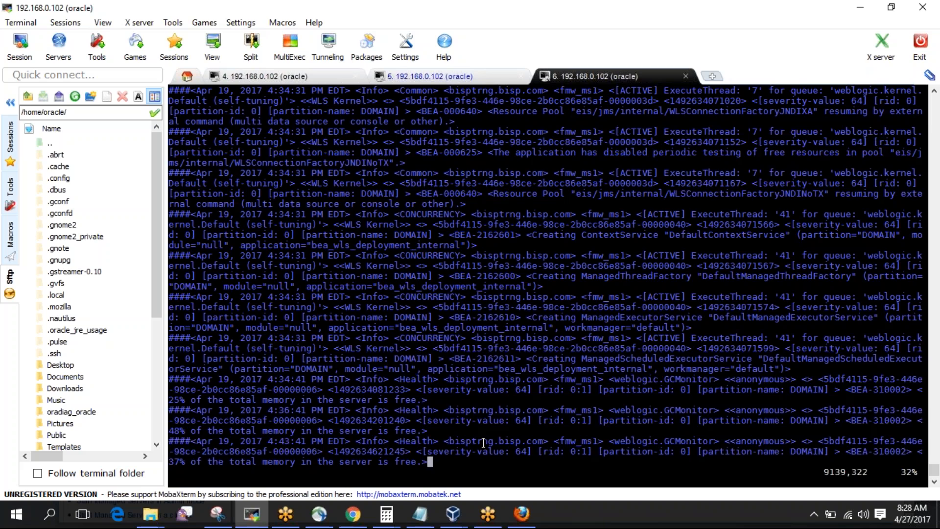
key("Down")
key("Down")
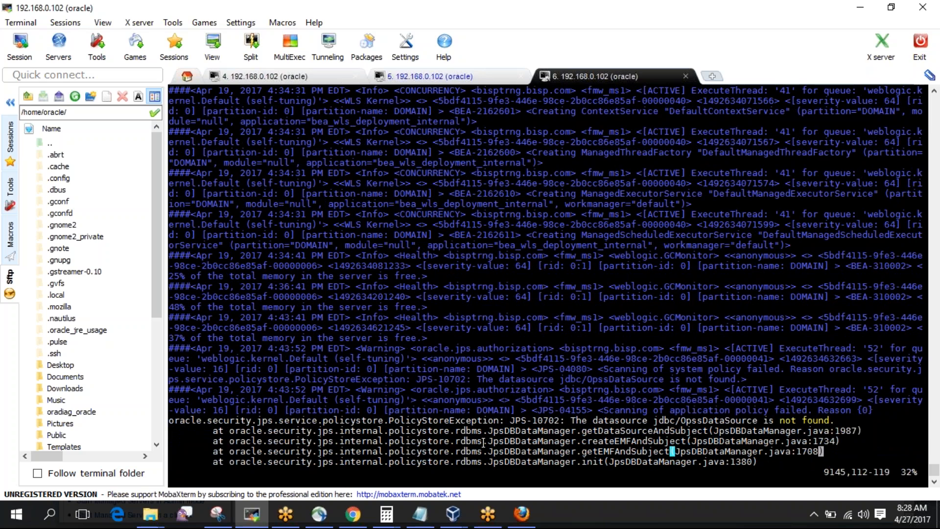
key("Down")
key("Down")
key("Down")
key("Down")
key("Down")
key("Down")
key("Down")
key("Down")
key("Down")
key("Down")
key("Down")
key("Down")
key("Down")
key("Down")
key("Down")
key("Down")
key("Down")
key("Down")
key("Down")
key("Down")
key("Down")
key("Down")
key("Down")
key("Down")
key("Down")
key("Down")
key("Down")
key("Down")
key("Down")
key("Down")
key("Down")
key("Down")
key("Down")
key("Down")
key("Down")
key("Down")
key("Down")
key("Down")
key("Down")
key("Down")
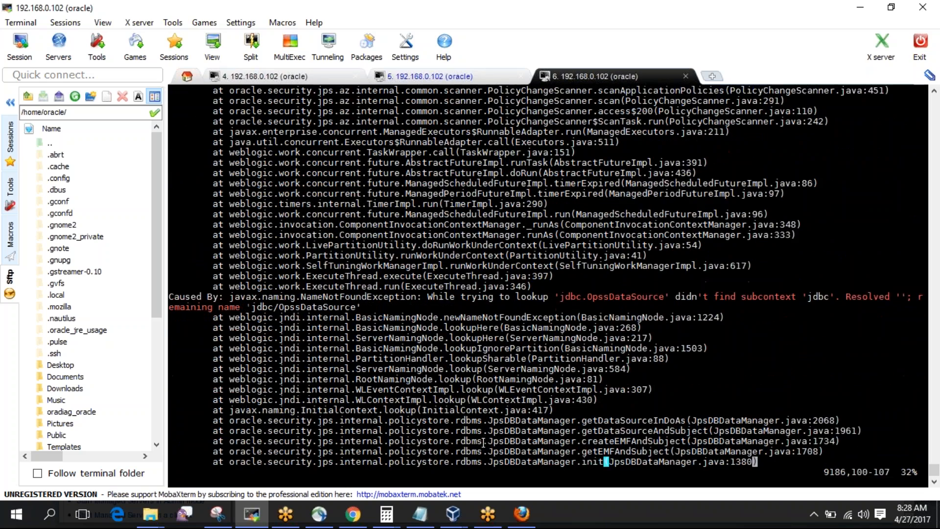
key("Down")
key("Down")
key("Down")
key("Down")
key("Down")
key("Down")
key("Down")
key("Down")
key("Down")
key("Down")
key("Down")
key("Down")
key("Down")
key("Down")
key("Down")
key("Down")
key("Down")
key("Down")
key("Down")
key("Down")
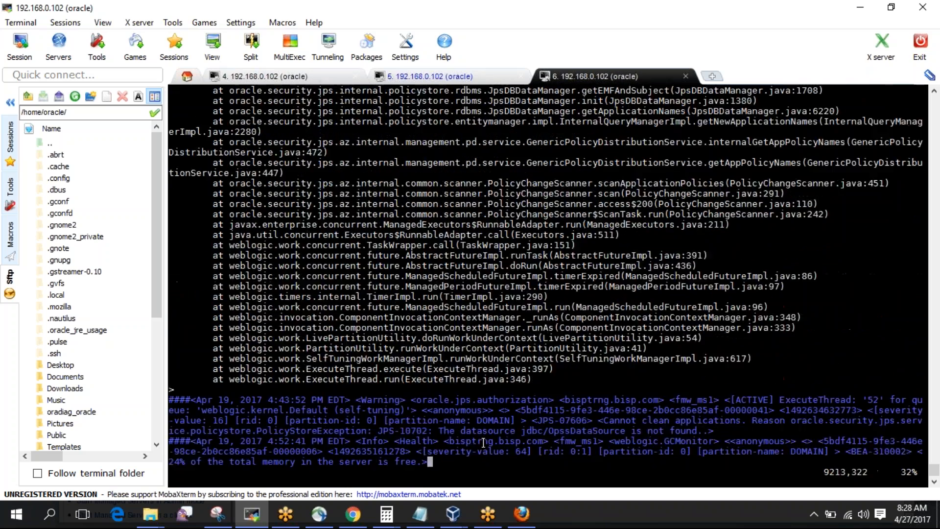
key("Down")
key("Down")
key("Down")
key("Down")
key("Down")
key("Down")
key("Down")
key("Down")
key("Down")
key("Down")
key("Down")
key("Down")
key("Down")
key("Down")
key("Down")
key("Down")
key("Down")
key("Down")
key("Down")
key("Down")
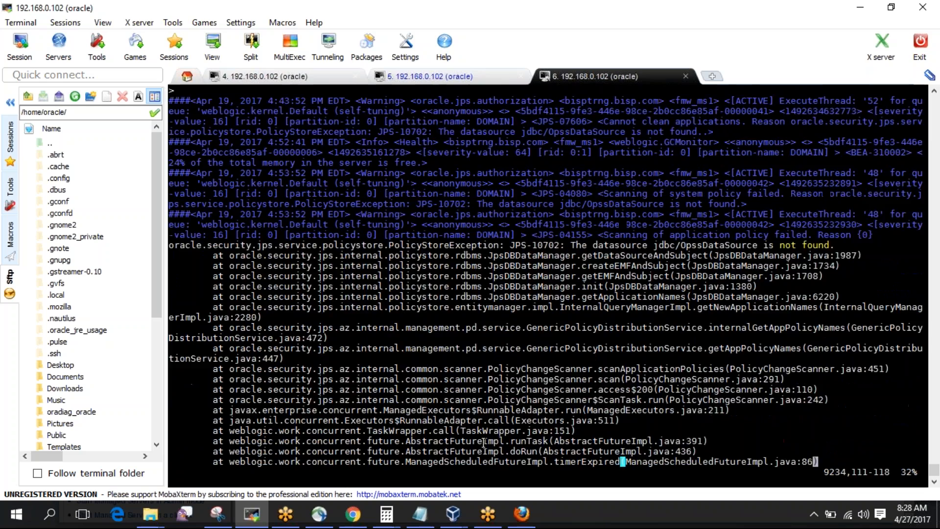
key("Down")
key("Down")
key("Down")
key("Down")
key("Down")
key("Down")
key("Down")
key("Down")
key("Down")
key("Down")
key("Down")
key("Down")
key("Down")
key("Down")
key("Down")
key("Down")
key("Down")
key("Down")
key("Down")
key("Down")
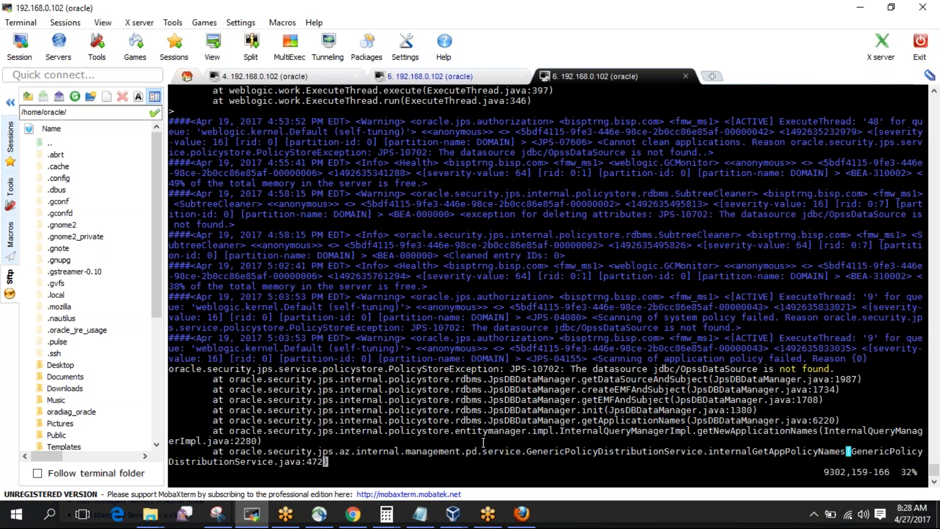
key("Down")
key("Down")
key("Down")
key("Down")
key("Down")
key("Down")
key("Down")
key("Down")
key("Down")
key("Down")
key("Down")
key("Down")
key("Down")
key("Down")
key("Down")
key("Down")
key("Down")
key("Down")
key("Down")
key("Down")
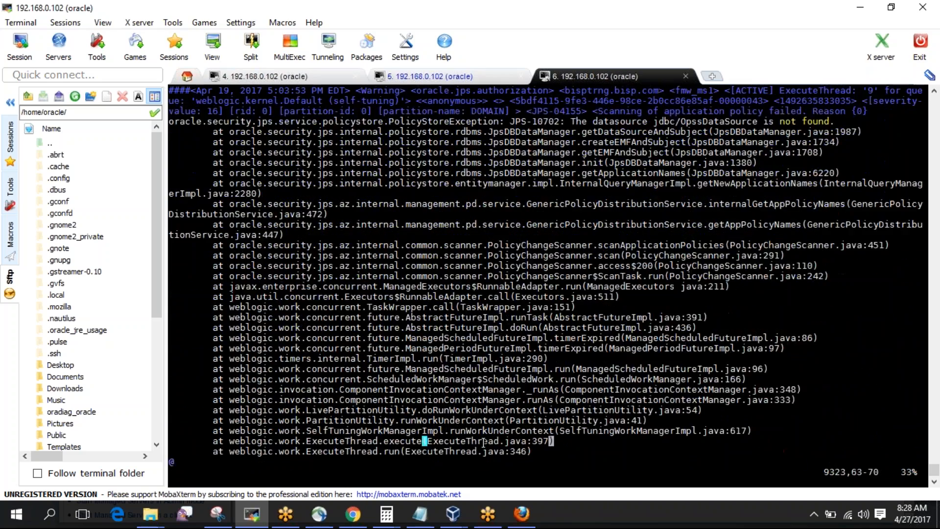
key("Down")
key("Down")
key("Down")
key("Down")
key("Down")
key("Down")
key("Down")
key("Down")
key("Down")
key("Down")
key("Down")
key("Down")
key("Down")
key("Down")
key("Down")
key("Down")
key("Down")
key("Down")
key("Down")
key("Down")
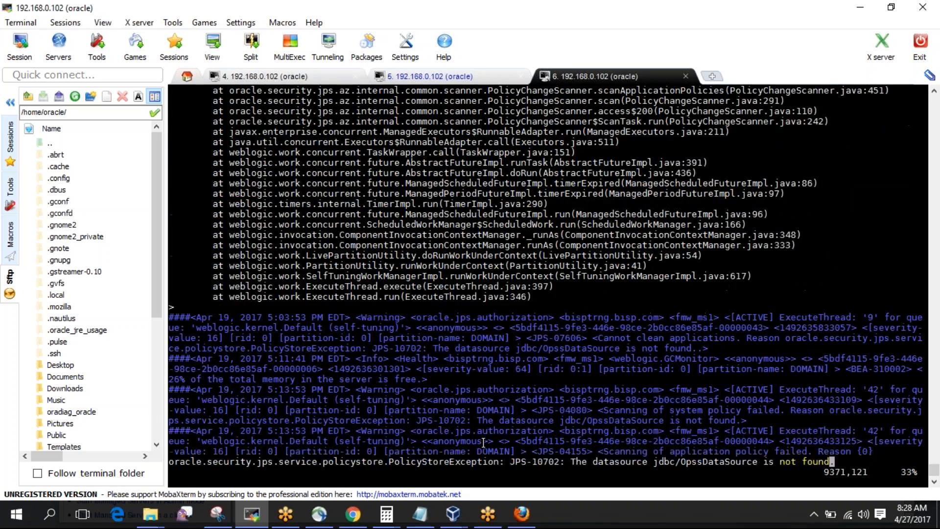
key("Down")
key("Down")
key("Down")
key("Down")
key("Down")
key("Down")
key("Down")
key("Down")
key("Down")
key("Down")
key("Down")
key("Down")
key("Down")
key("Down")
key("Down")
key("Down")
key("Down")
key("Down")
key("Down")
key("Down")
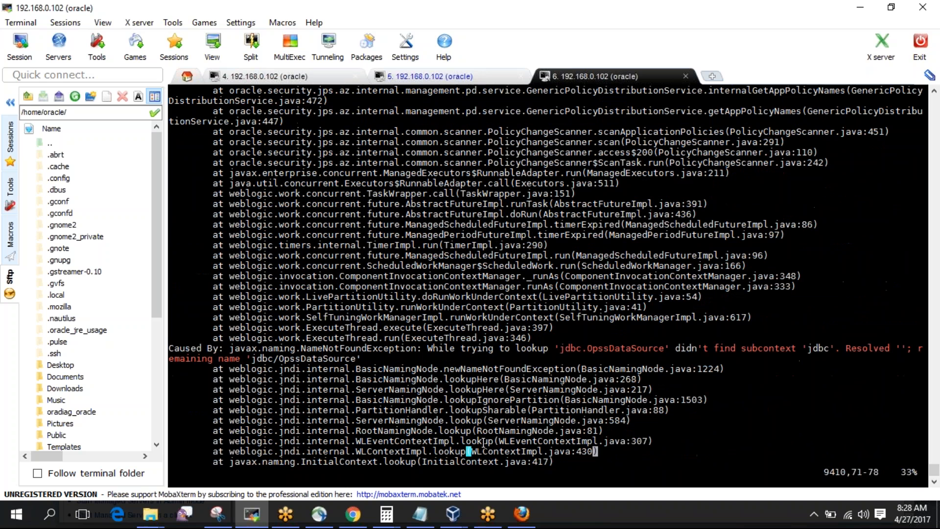
Quit vi, list the logs directory with ls -ltr, and bring the WebLogic console forward.
type(":q")
key("Return")
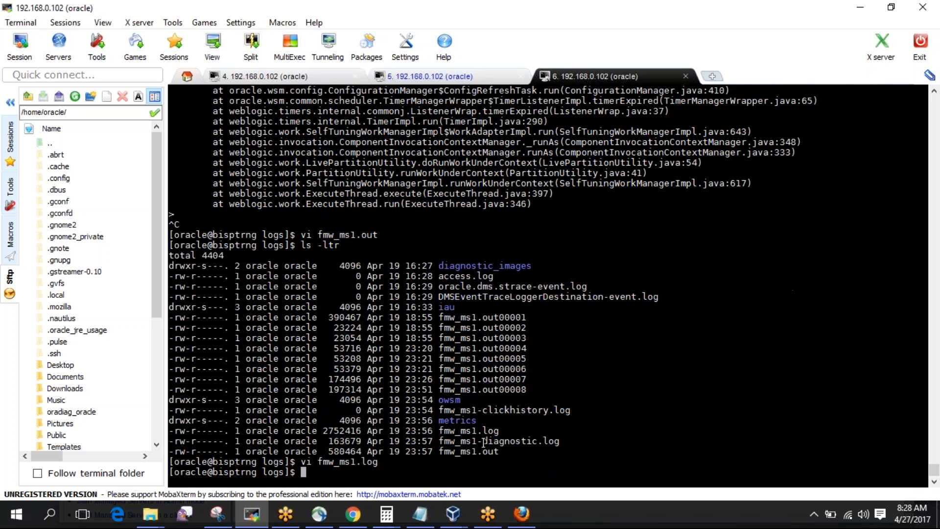
type("ls -ltr")
key("Return")
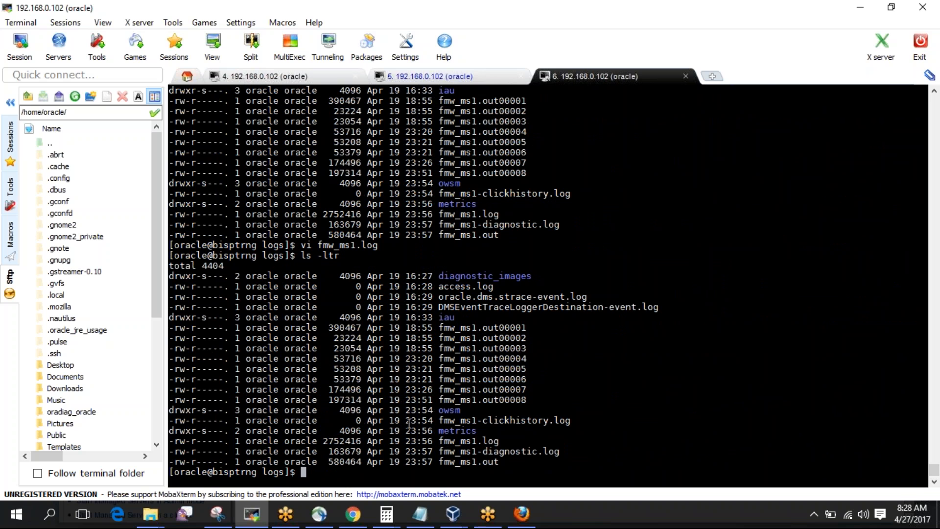
left_click(530, 516)
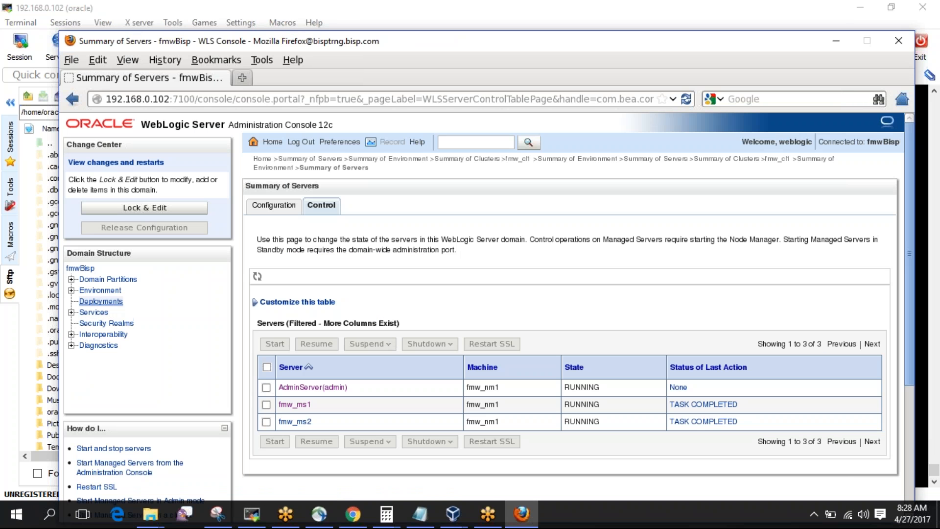
Go to Environment > Servers and open fmw_ms1's settings page.
left_click(100, 290)
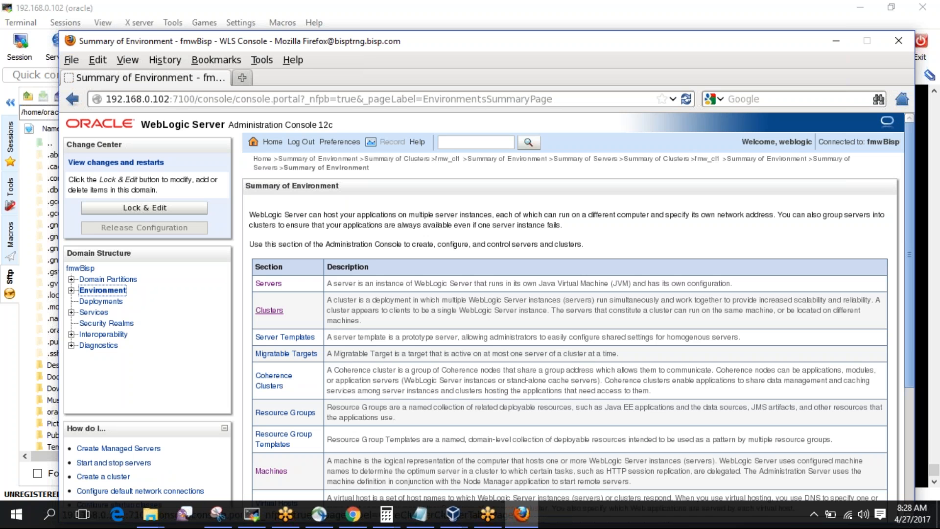
left_click(269, 284)
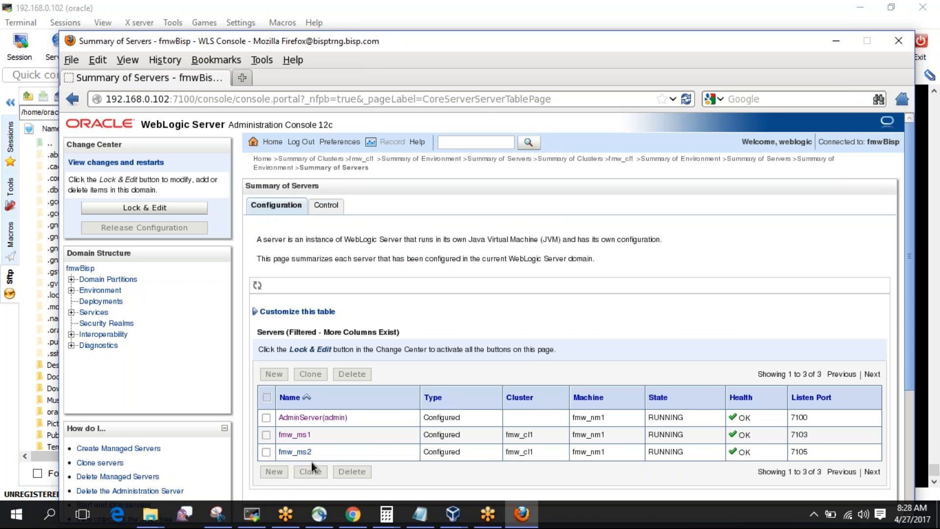
left_click(306, 435)
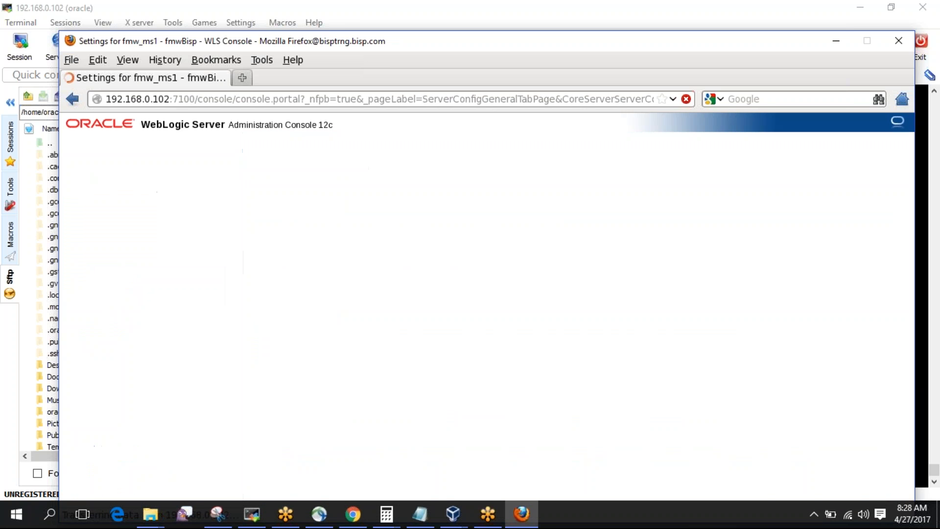
Lock & Edit, enable Rotate log file on startup on fmw_ms1's Logging tab, save, return to Summary of Servers.
left_click(371, 206)
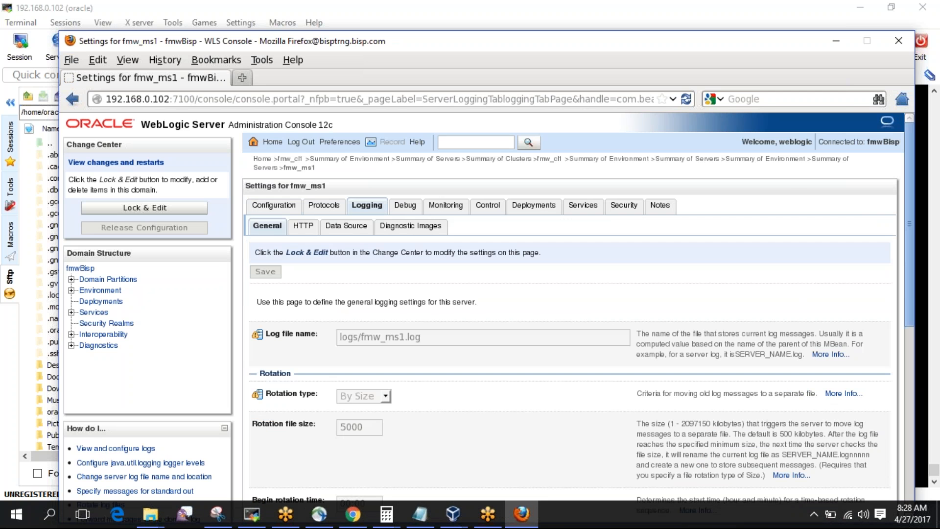
scroll(570, 303, "down", 10)
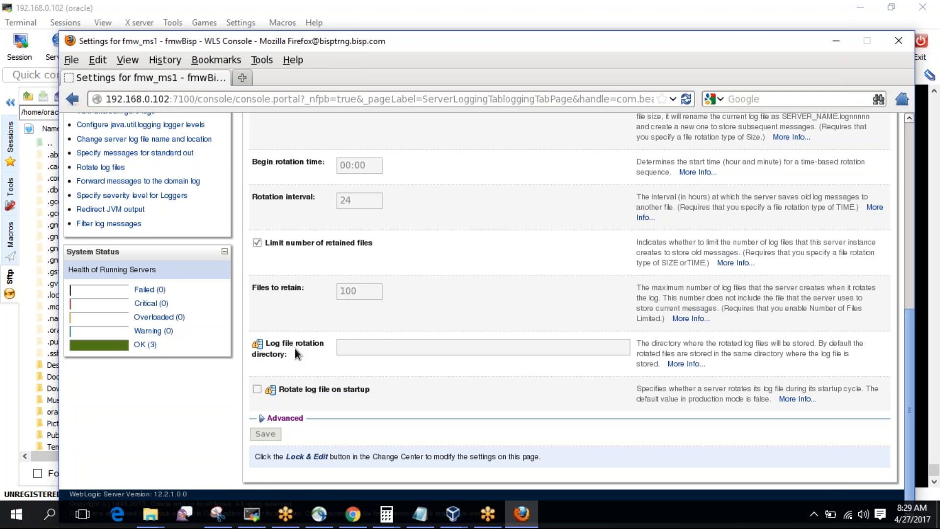
scroll(295, 349, "up", 10)
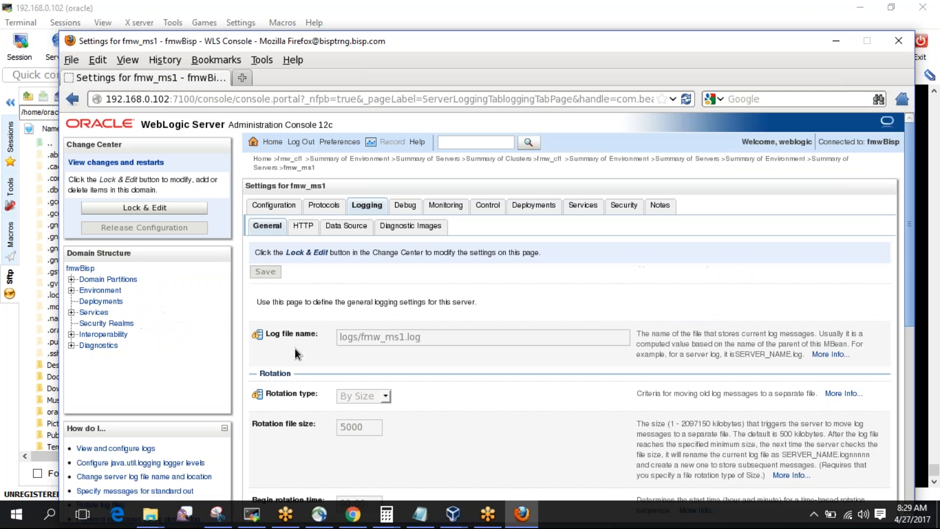
left_click(146, 209)
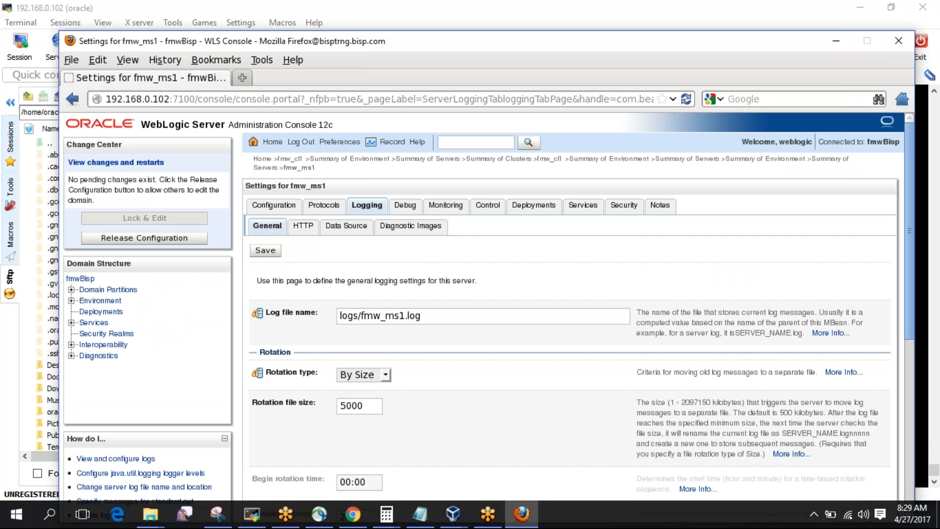
scroll(315, 320, "down", 10)
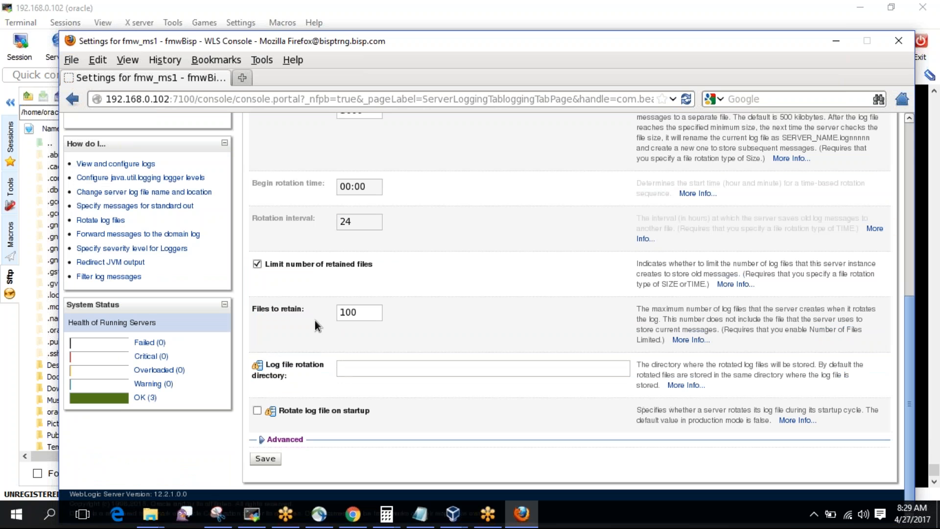
left_click(258, 410)
left_click(264, 459)
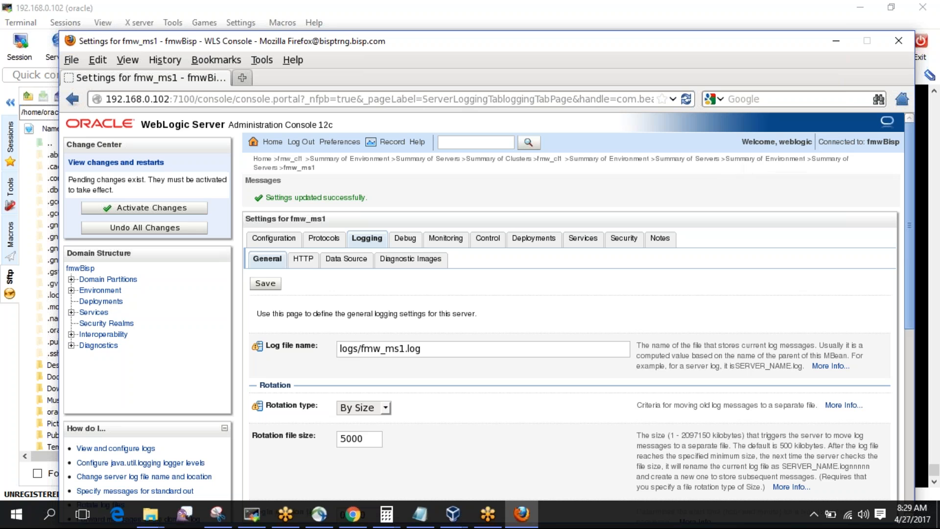
left_click(271, 168)
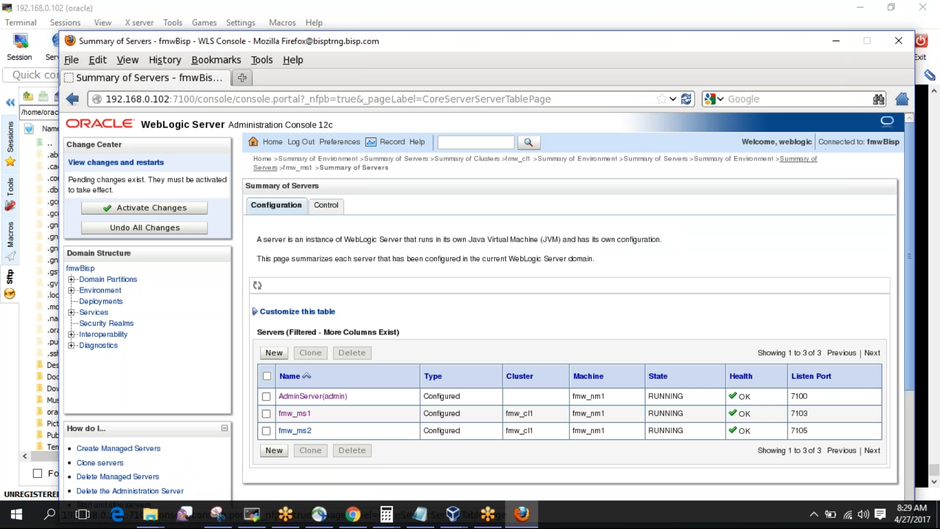
Enable Rotate log file on startup for fmw_ms2, save, and Activate Changes.
left_click(293, 430)
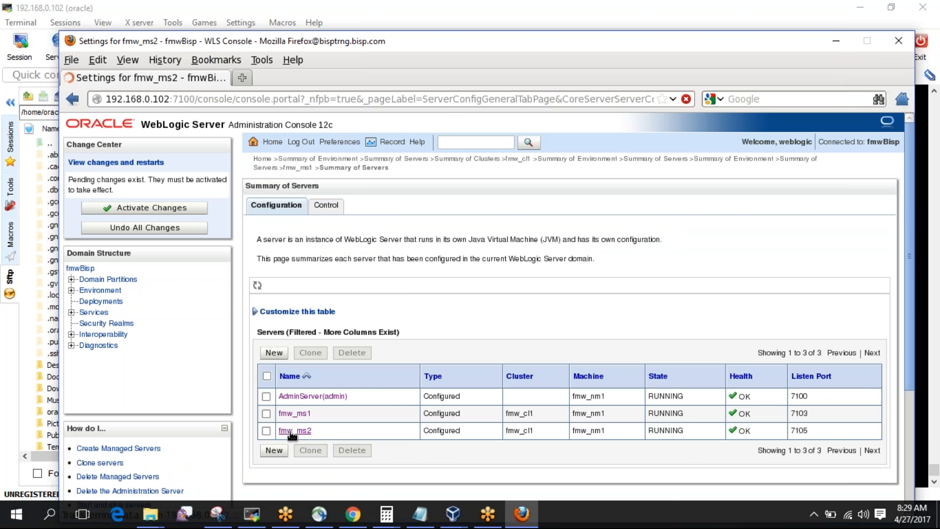
left_click(370, 206)
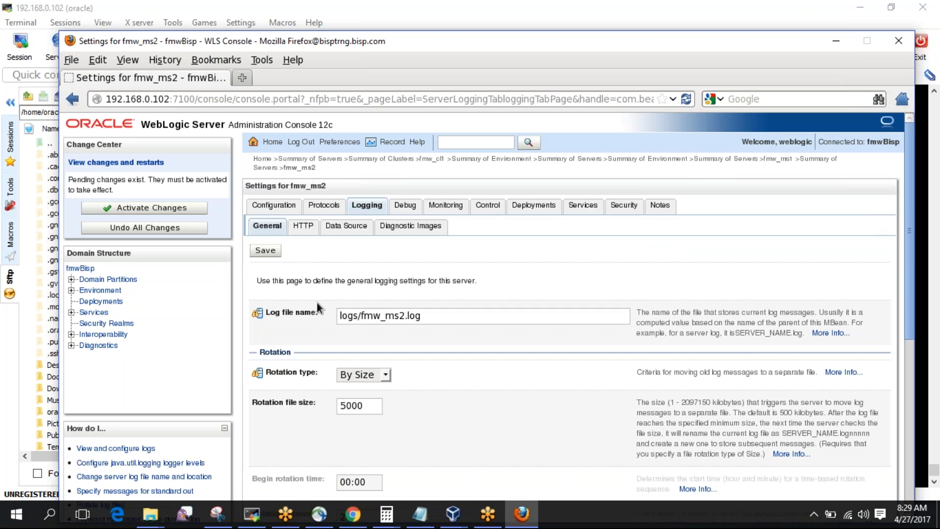
scroll(316, 302, "down", 5)
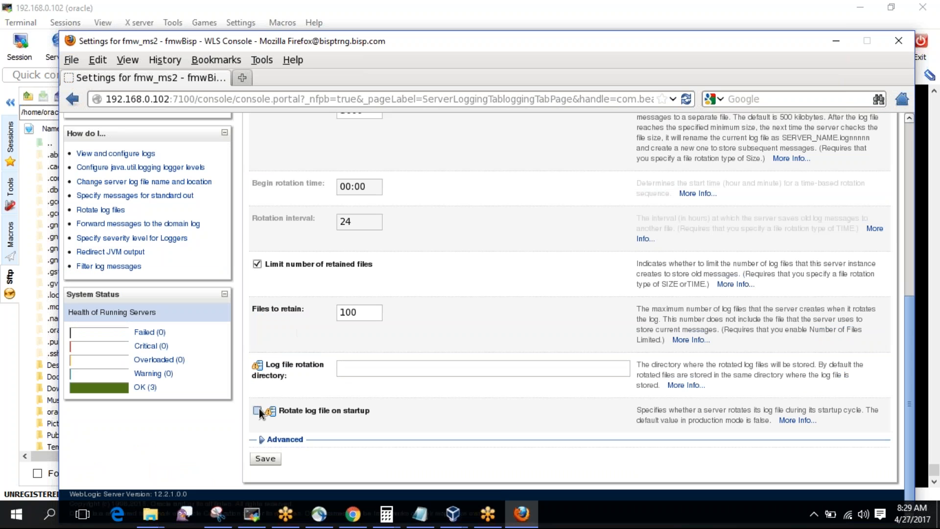
left_click(258, 457)
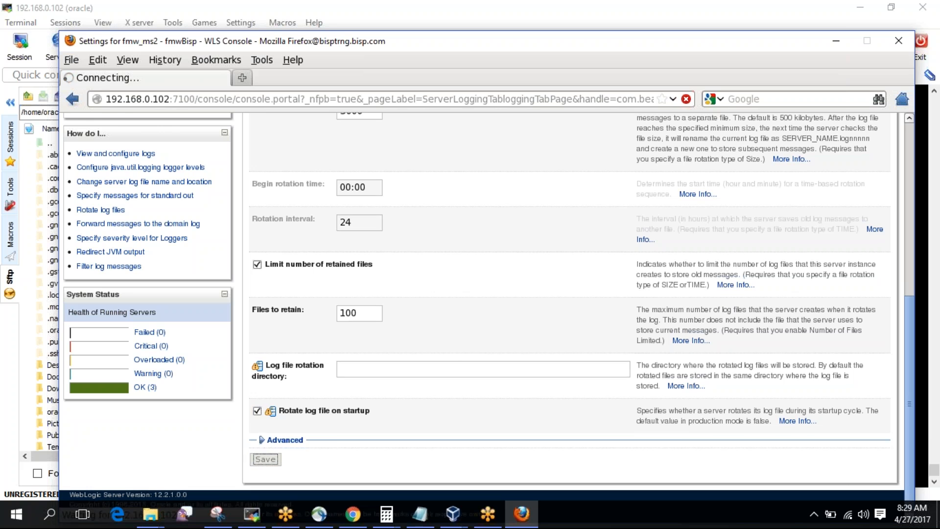
left_click(198, 204)
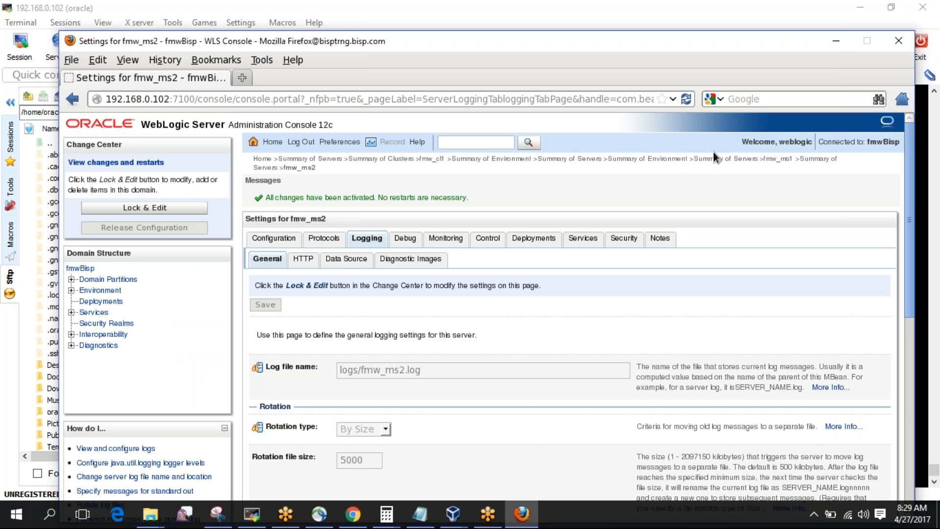
left_click(812, 162)
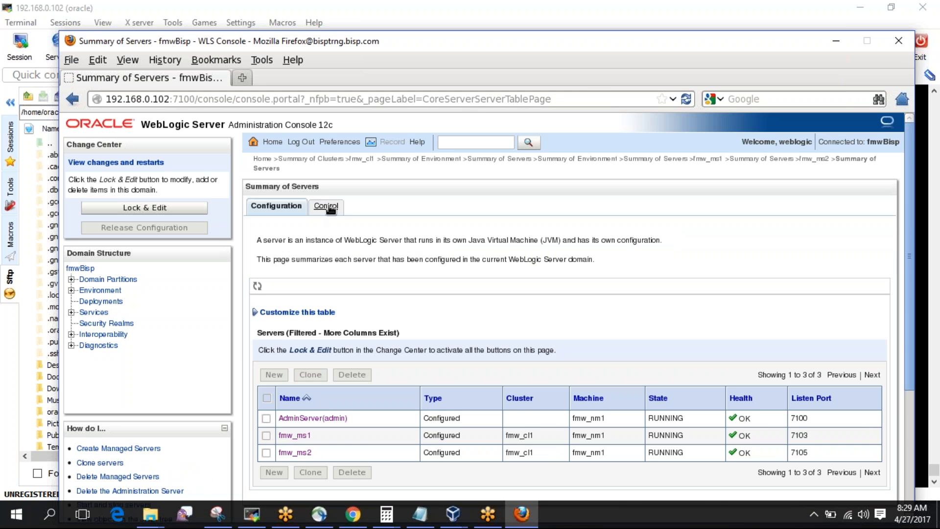
Force shutdown fmw_ms1 and fmw_ms2 now from the Control tab, confirm, and enable auto-refresh.
left_click(326, 205)
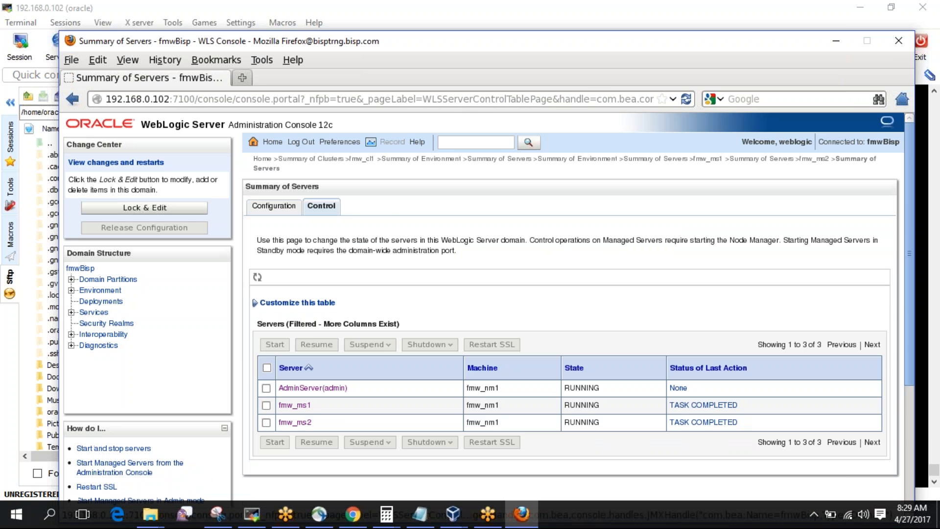
left_click(265, 404)
left_click(265, 422)
left_click(453, 345)
left_click(447, 377)
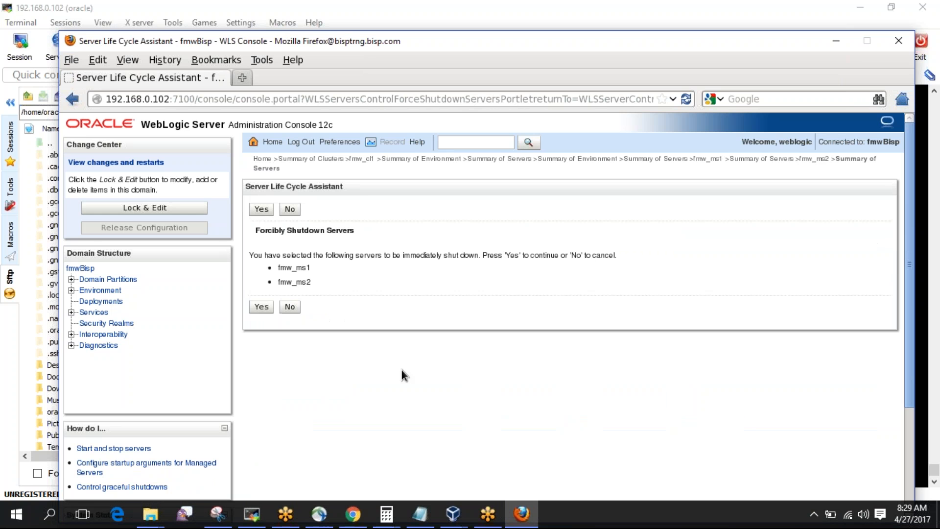
left_click(251, 306)
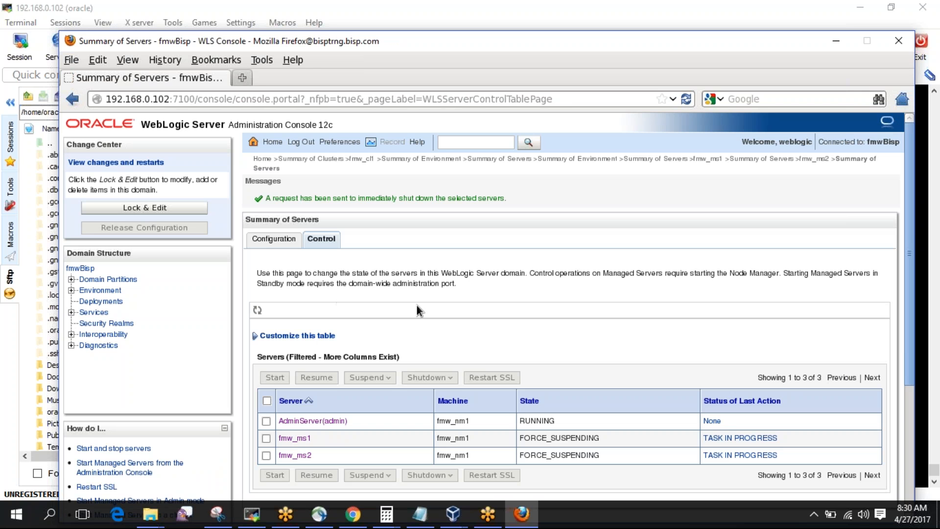
left_click(257, 309)
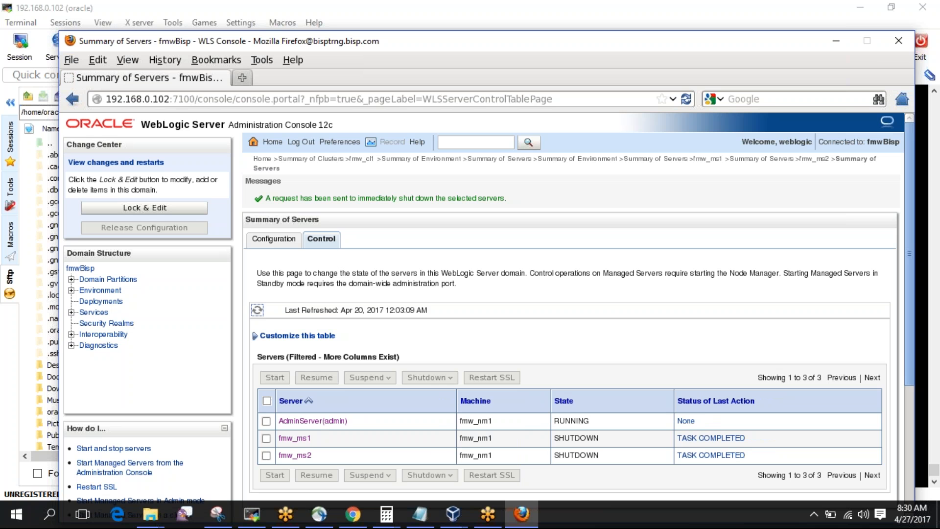
In MobaXterm, list the logs directory again and open fmw_ms1.out in vi.
left_click(252, 514)
type("ls -ltr")
key("Return")
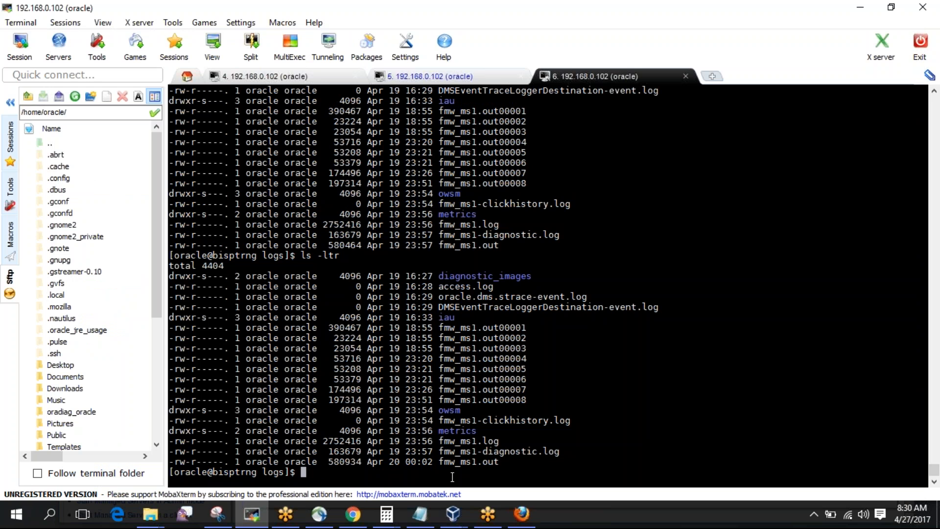
double_click(465, 463)
key("ctrl+c")
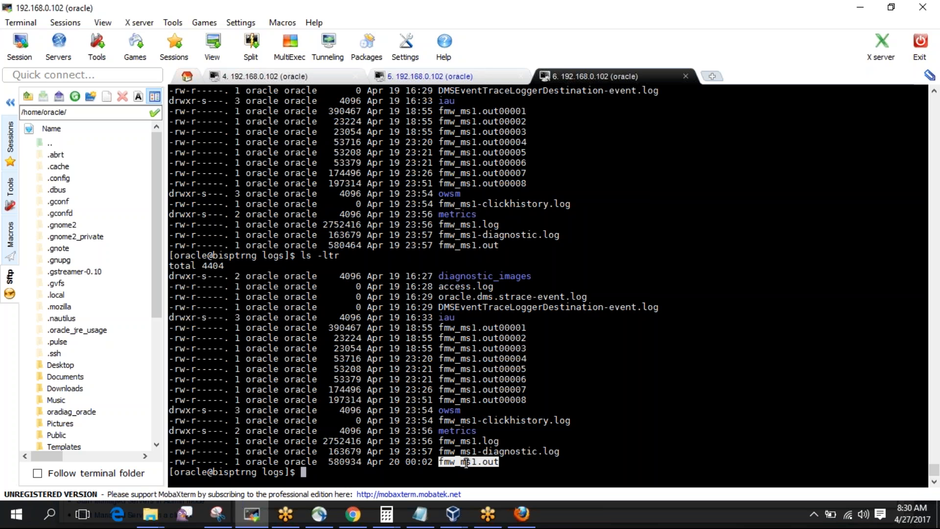
type("vi")
right_click(466, 462)
key("Return")
Jump to the end of fmw_ms1.out and review the lines confirming fmw_ms1 shut down normally.
type(":$")
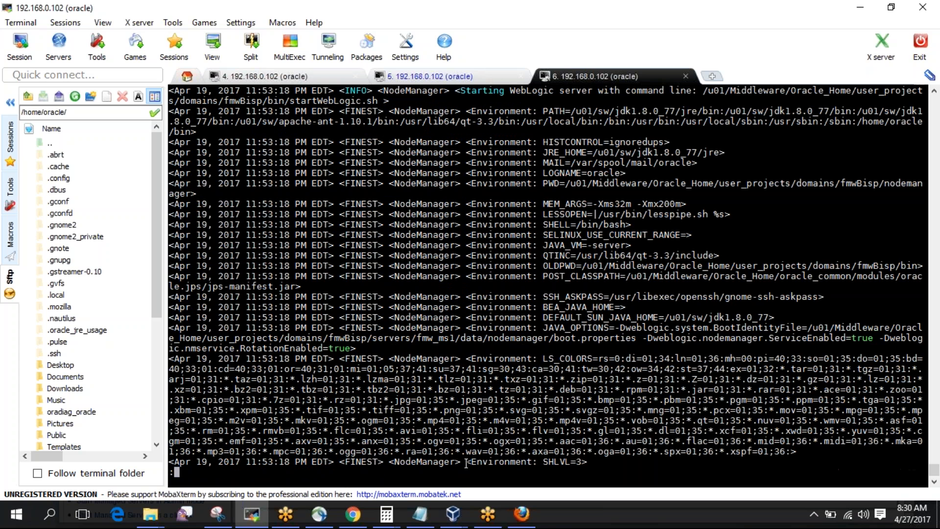
key("Return")
key("Up")
key("Up")
key("Up")
key("Up")
key("Up")
key("Up")
key("Up")
key("Up")
key("Up")
key("Up")
key("Up")
key("Up")
key("Up")
key("Up")
key("Up")
key("Up")
key("Up")
key("Up")
key("Up")
key("Up")
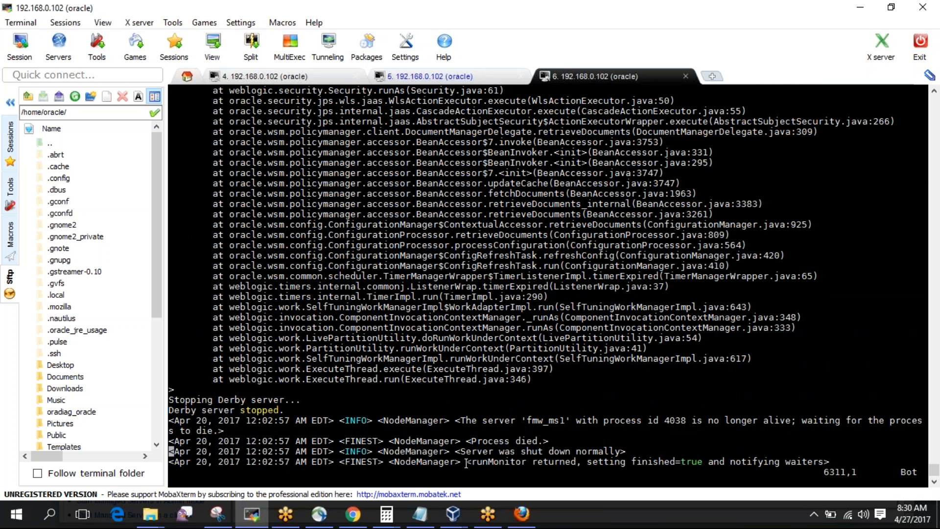
key("Up")
key("Up")
key("Up")
key("Up")
key("Up")
key("Up")
key("Up")
key("Up")
key("Up")
key("Up")
key("Up")
key("Up")
key("Up")
key("Up")
key("Up")
key("Up")
key("Up")
key("Up")
key("Up")
key("Up")
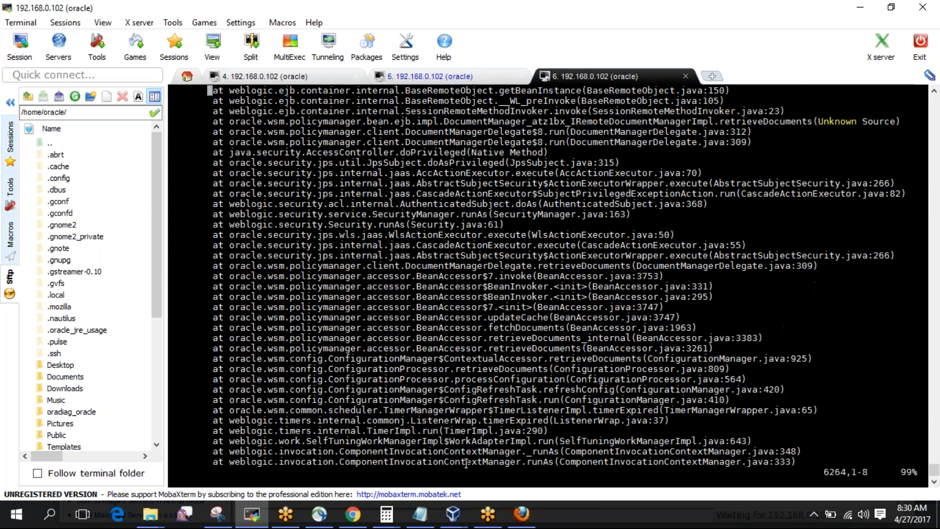
key("Down")
key("Down")
key("Down")
key("Down")
key("Down")
key("Down")
key("Down")
key("Down")
key("Down")
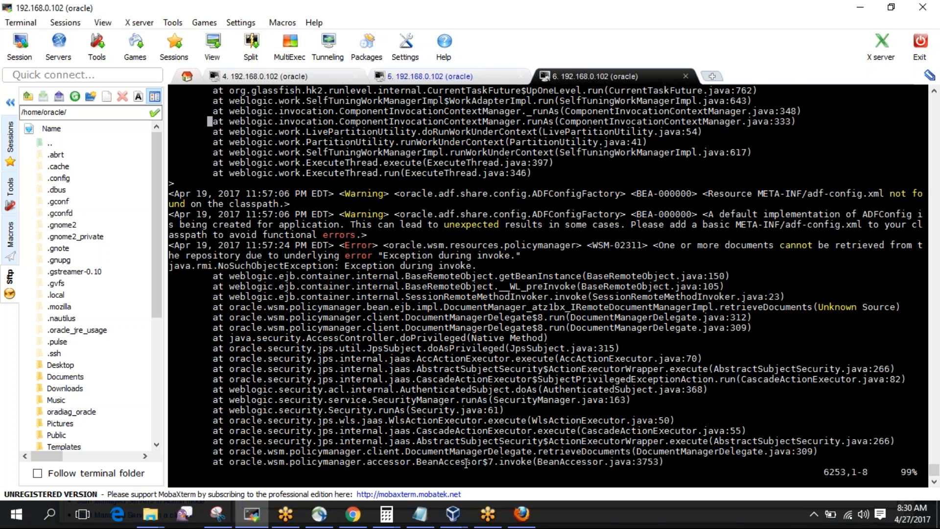
key("Down")
key("Down")
key("Down")
key("Down")
key("Up")
key("Up")
key("Up")
key("Up")
key("Up")
key("Up")
key("Up")
key("Up")
key("Up")
key("Up")
key("Up")
key("Up")
key("Up")
key("Up")
key("Up")
key("Up")
scroll(465, 462, "up", 3)
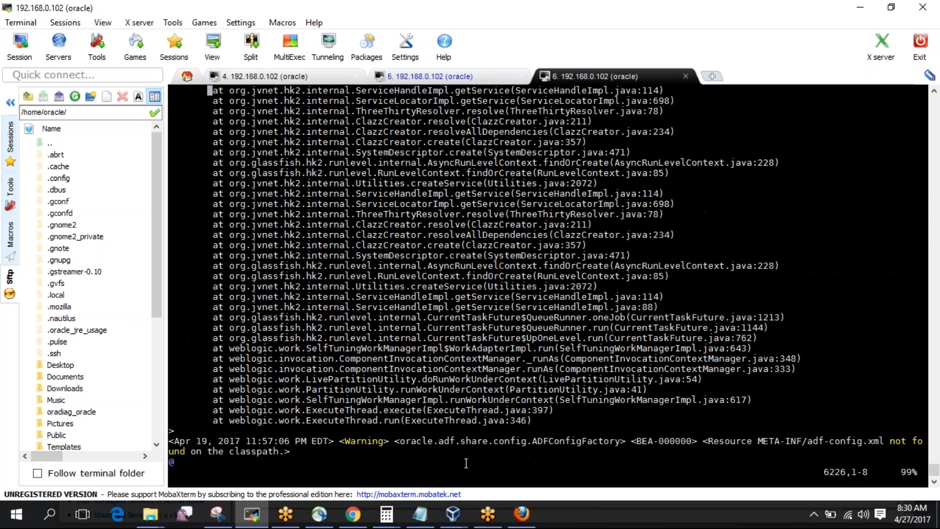
Quit vi, print the current date, and bring the WebLogic console forward.
type(":q")
key("Return")
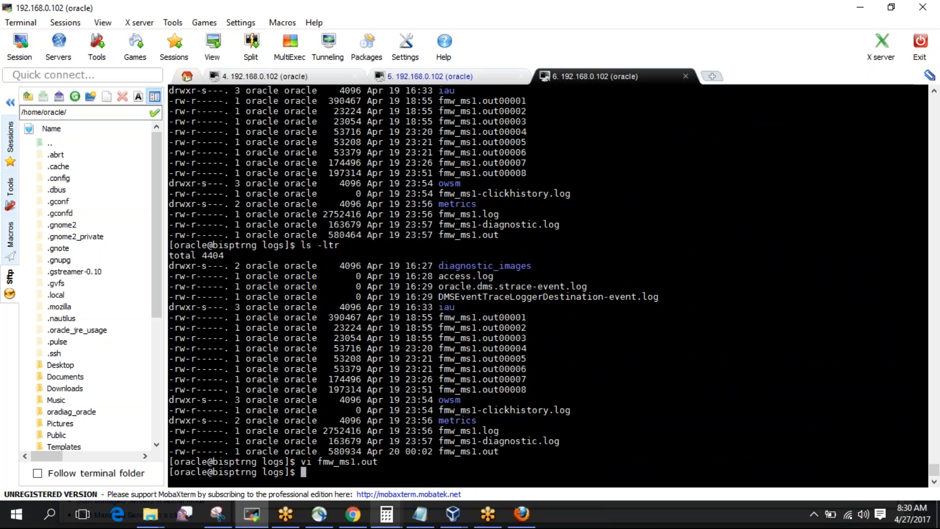
type("date")
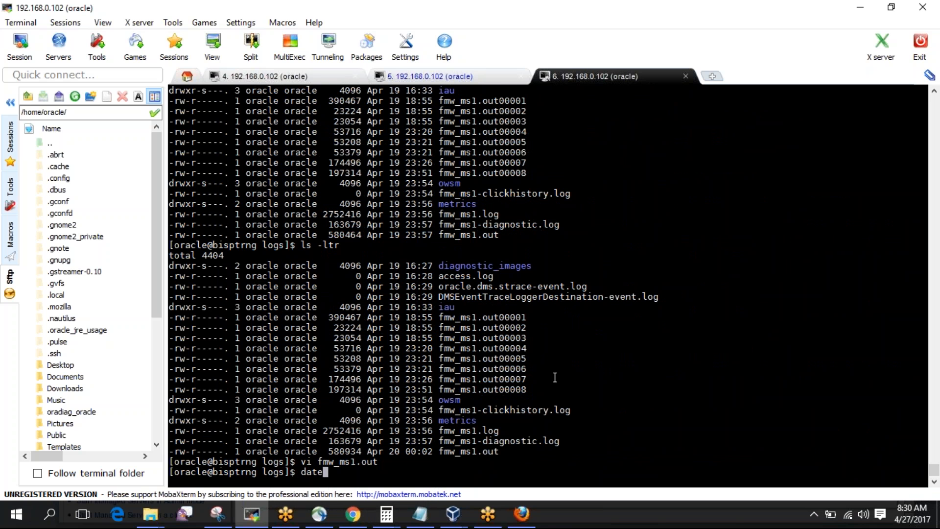
key("Return")
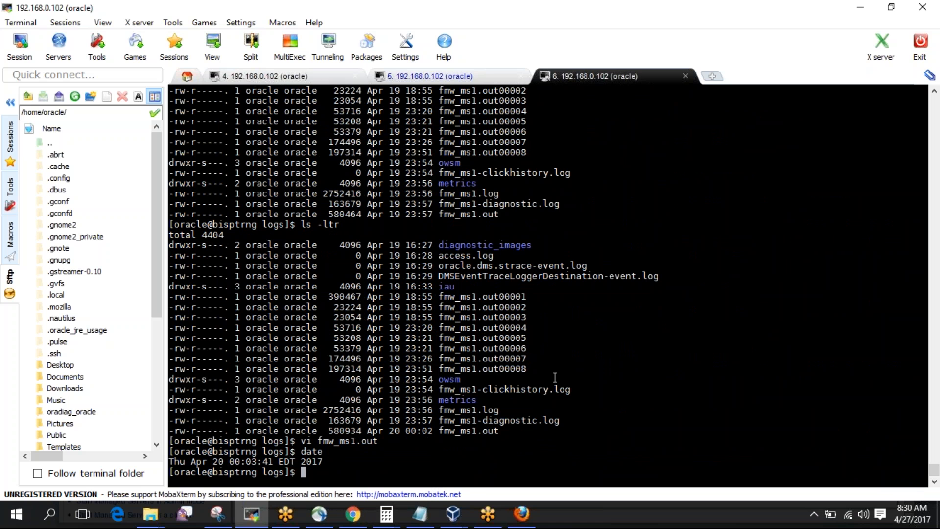
left_click(520, 513)
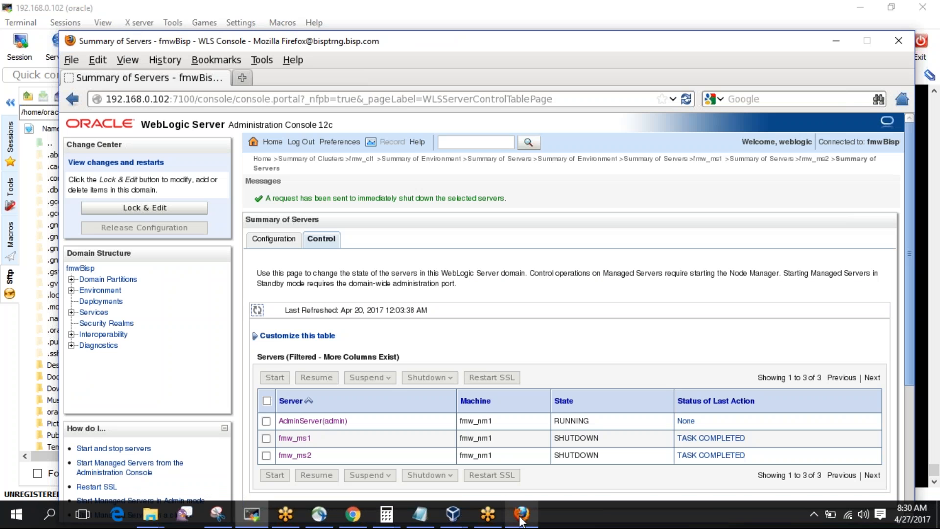
Start fmw_ms1 and fmw_ms2 from the Servers Control tab and confirm with Yes.
left_click(284, 239)
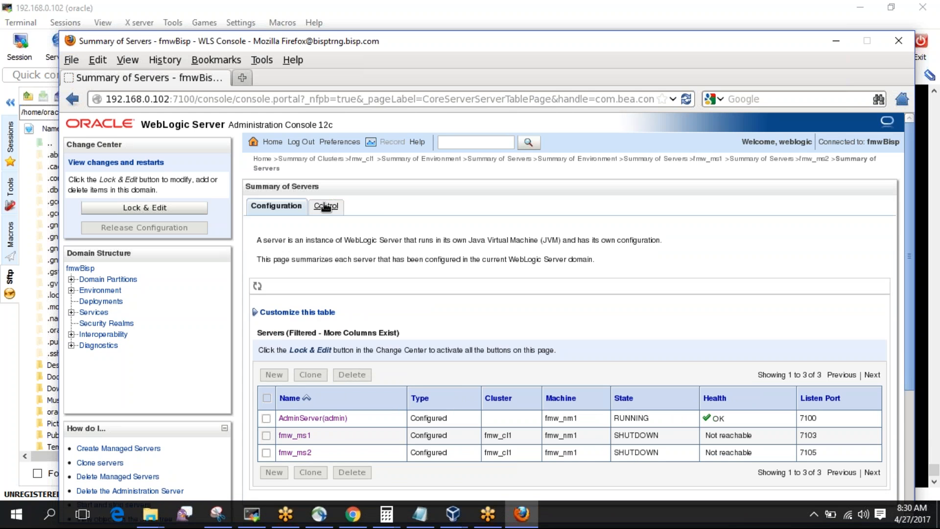
left_click(325, 207)
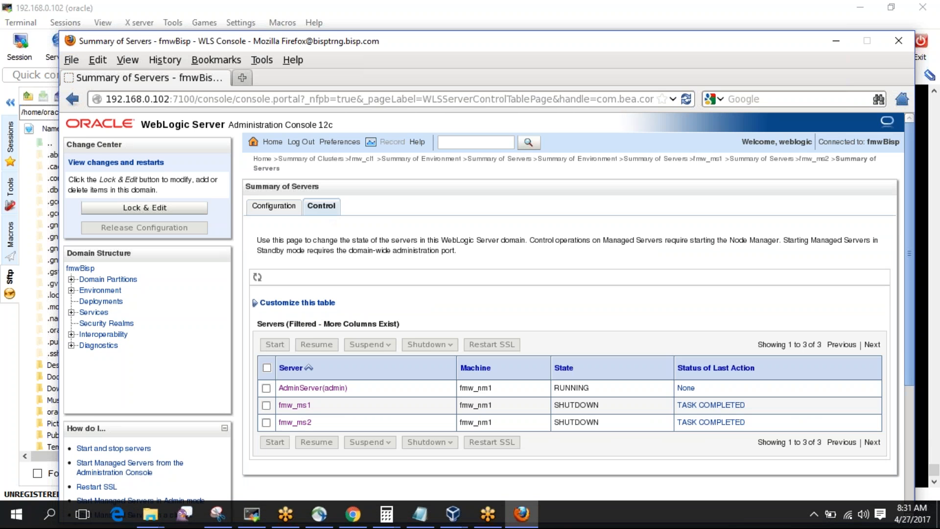
left_click(266, 406)
left_click(266, 422)
left_click(270, 346)
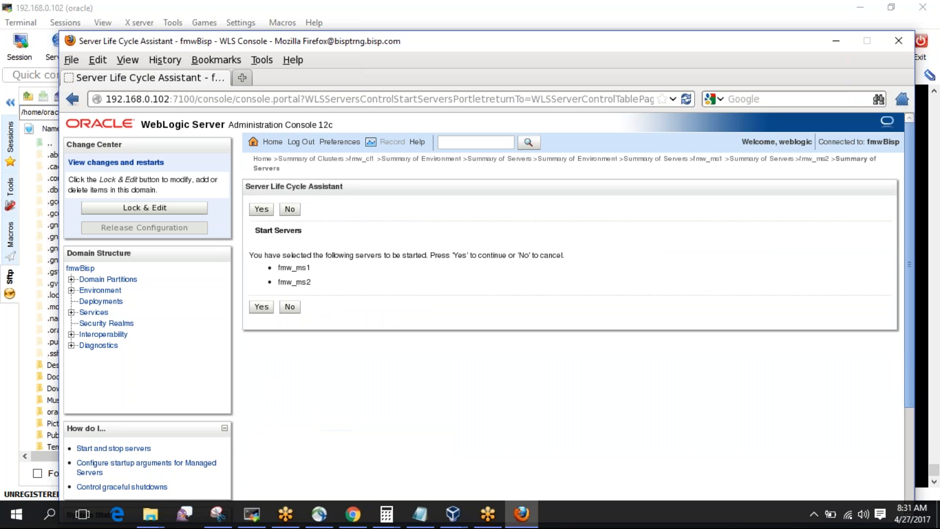
left_click(266, 305)
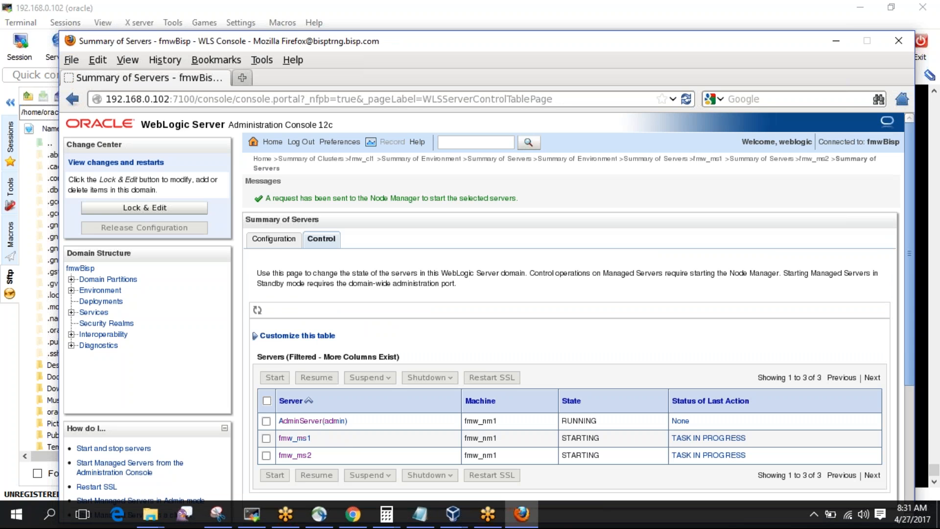
left_click(251, 514)
List the logs folder with ls -ltr, noting rotated fmw_ms1.out00009, and print the date.
type("ls -ltr")
key("Return")
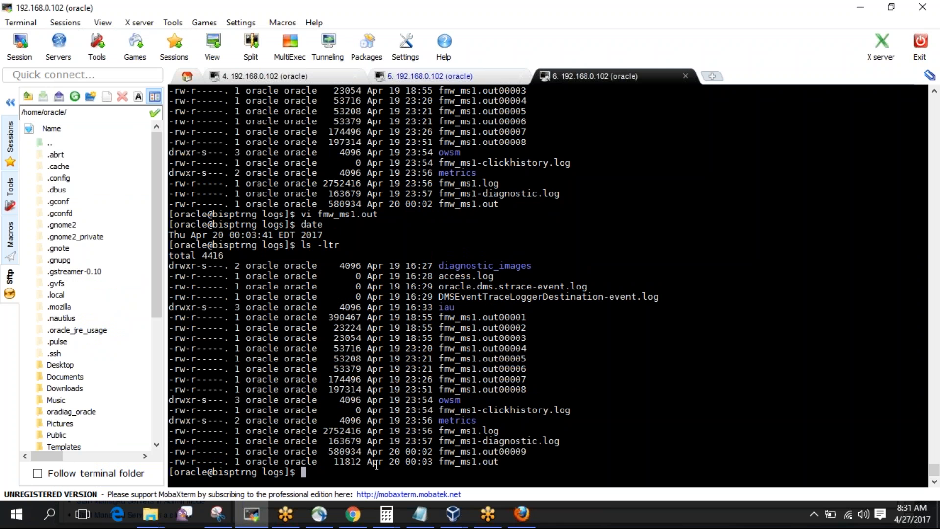
double_click(490, 450)
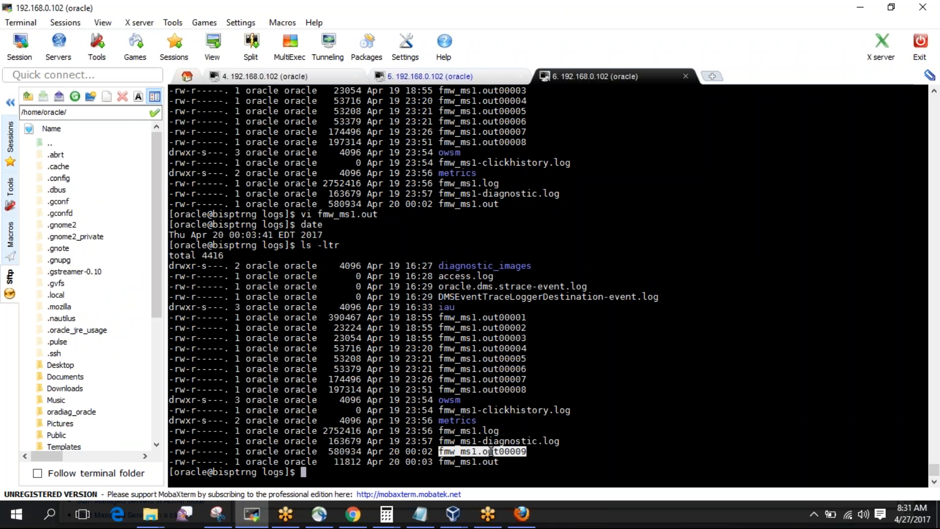
double_click(463, 204)
left_click_drag(331, 204, 496, 203)
type("date")
key("Return")
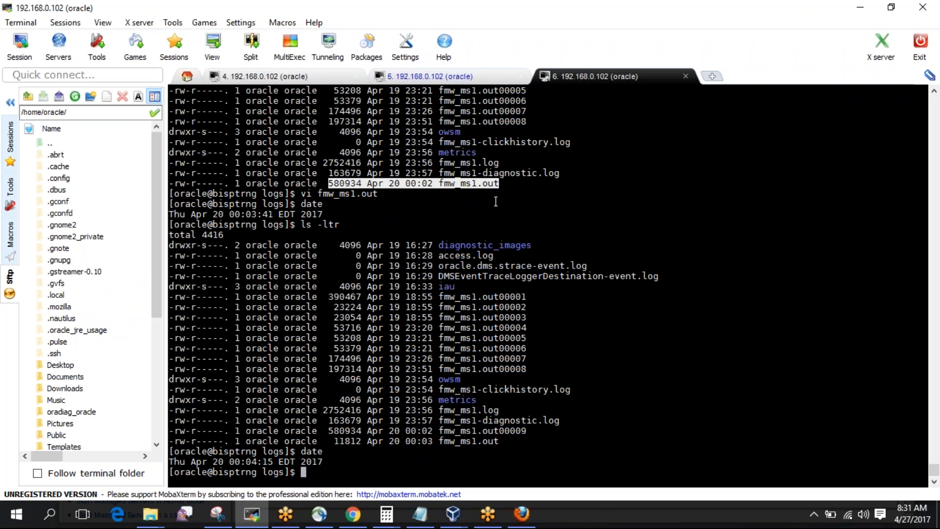
Follow the fresh fmw_ms1.out live with tail -f.
left_click(459, 190)
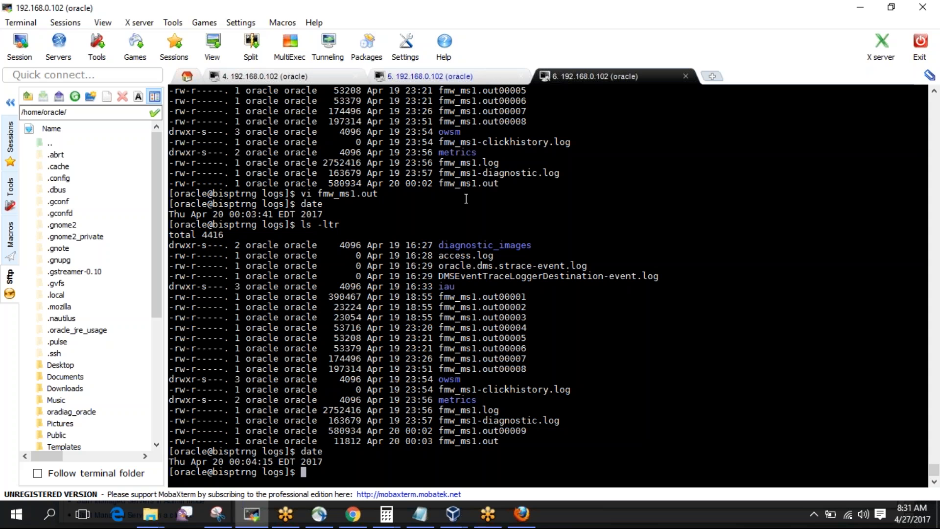
double_click(479, 184)
left_click(482, 434)
double_click(482, 432)
left_click(468, 444)
double_click(467, 442)
key("ctrl+c")
type("tail -f")
right_click(468, 444)
key("Return")
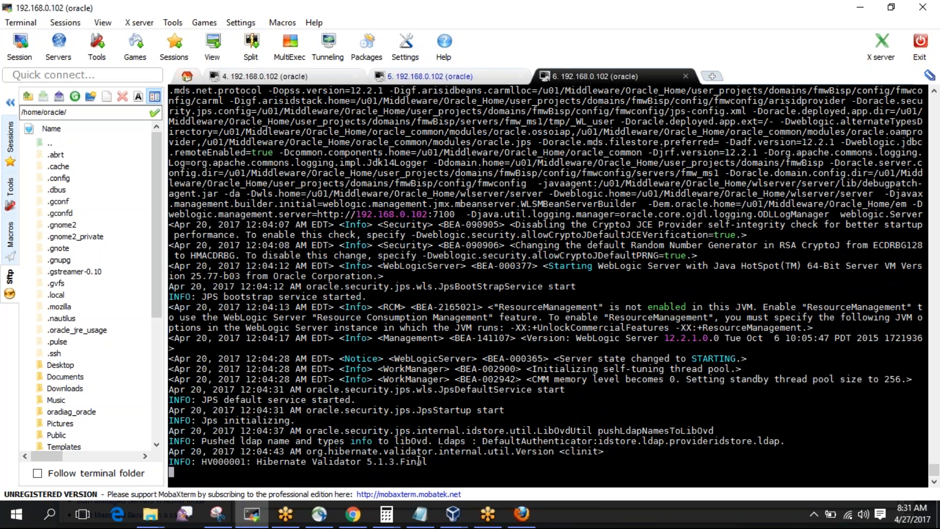
Check the Box upload progress, then bring the WebLogic console back to the front.
left_click(353, 515)
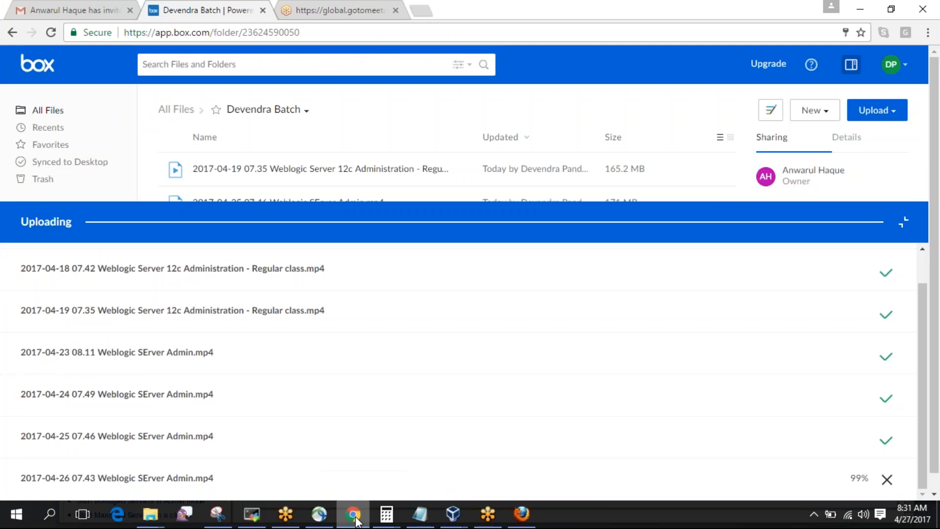
left_click(354, 515)
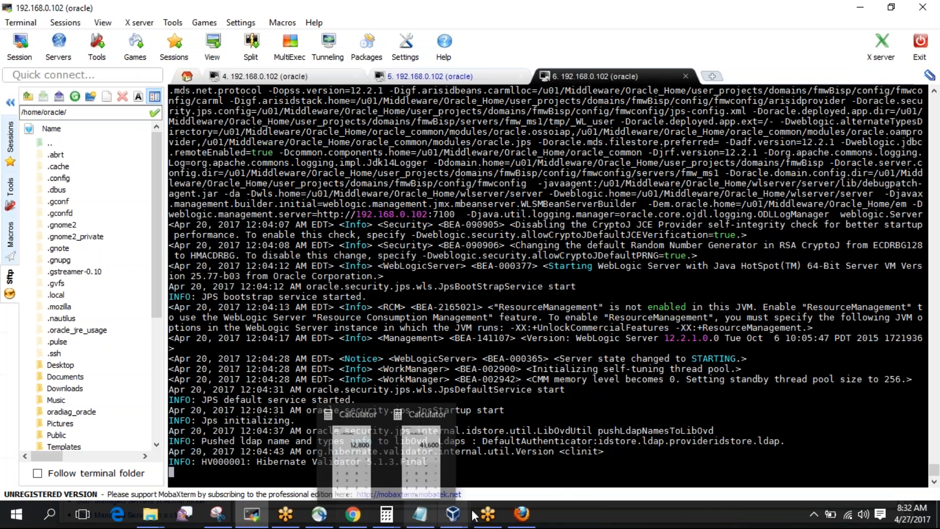
left_click(522, 514)
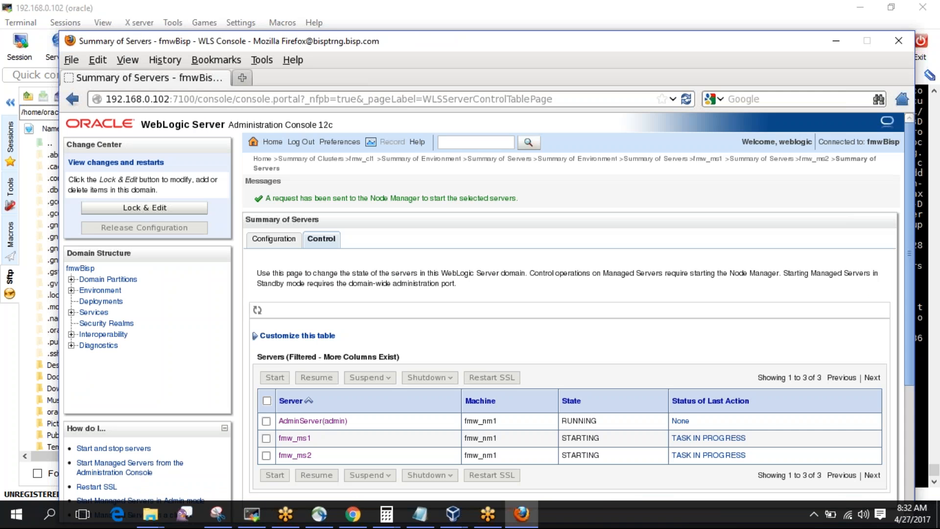
Look through fmw_ms1's Logging tab rotation settings, then go back to the live fmw_ms1.out.
left_click(295, 439)
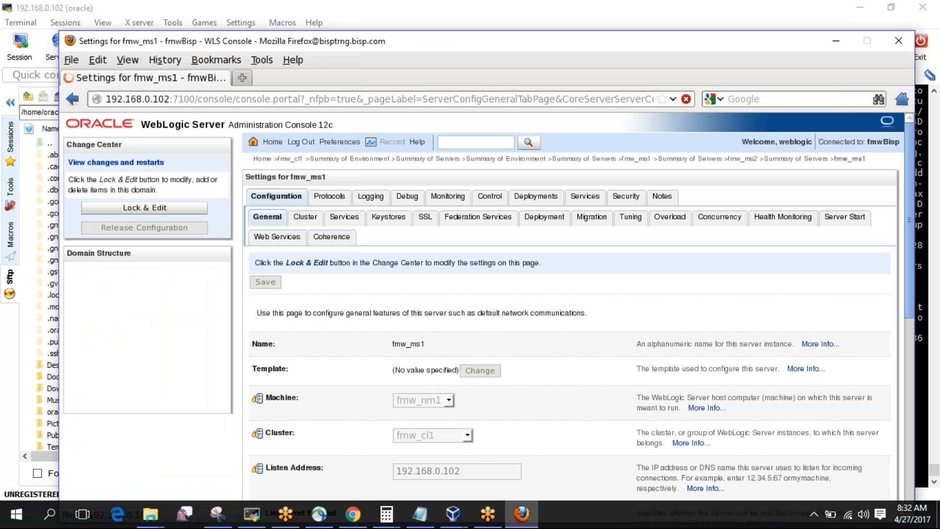
left_click(371, 196)
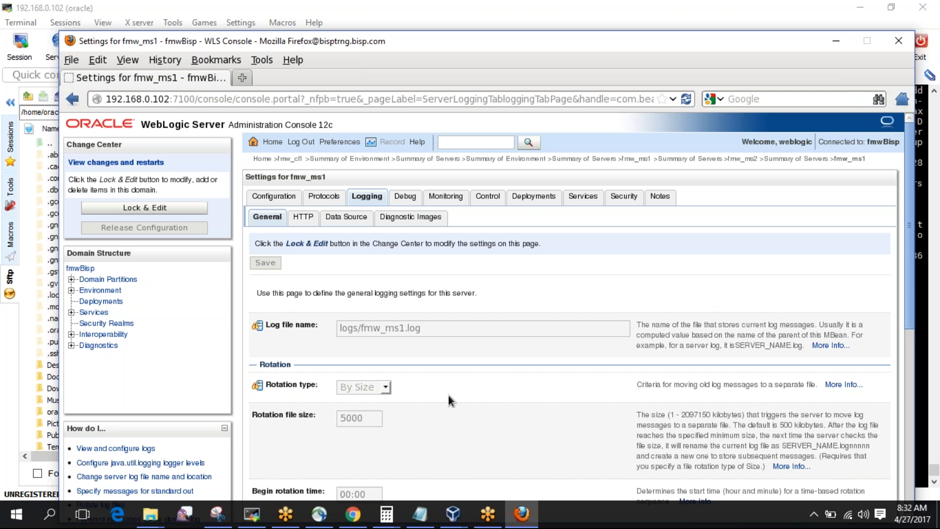
scroll(449, 397, "down", 10)
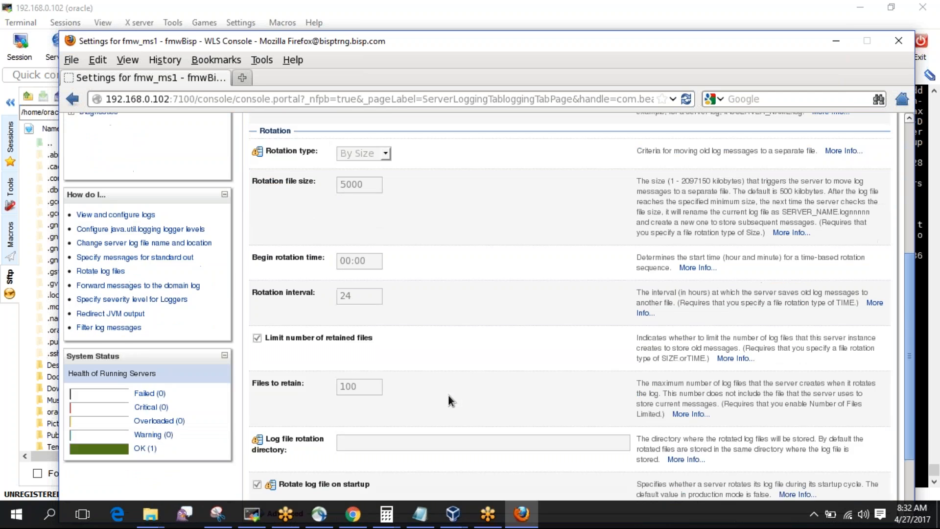
scroll(448, 395, "down", 1)
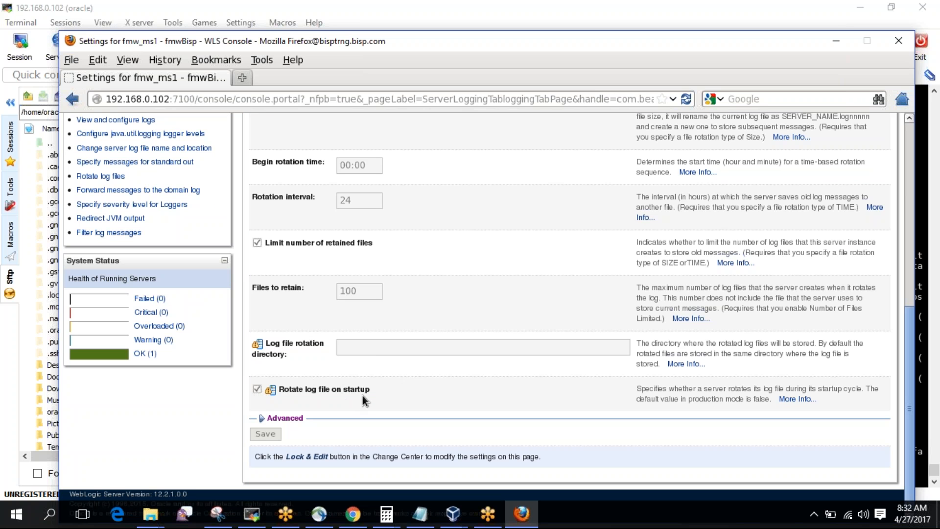
left_click(247, 521)
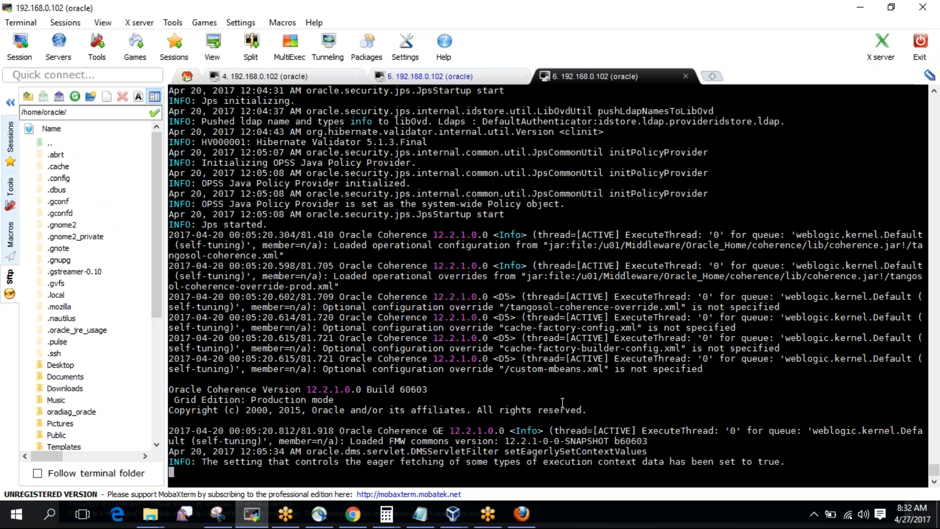
Stop the tail and relist the logs, noting fmw_ms1.out00009, fmw_ms1-diagnostic.log and the new fmw_ms1.out.
key("ctrl+c")
type("ls -ltr")
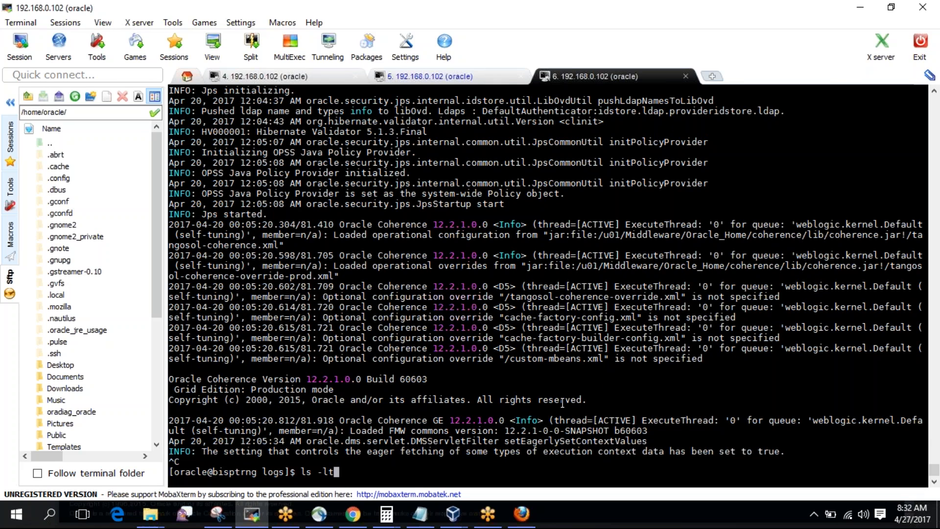
key("Return")
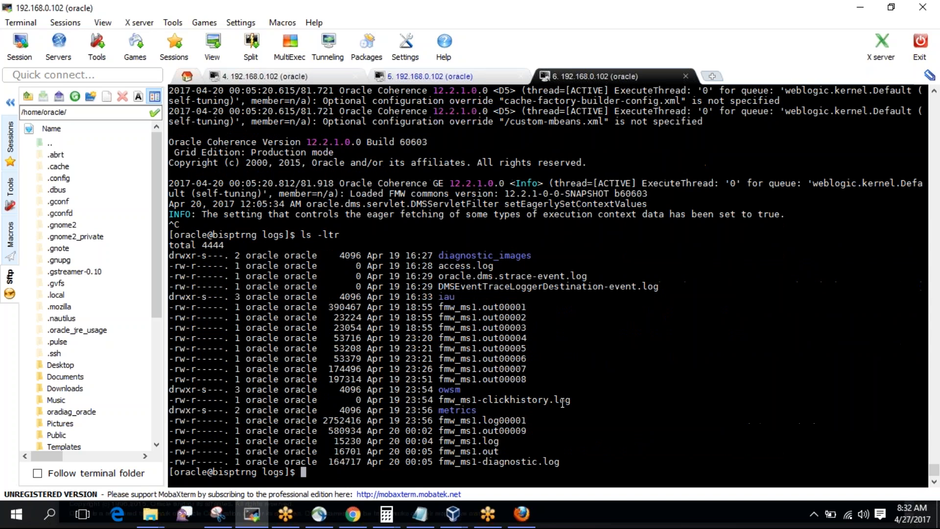
double_click(467, 431)
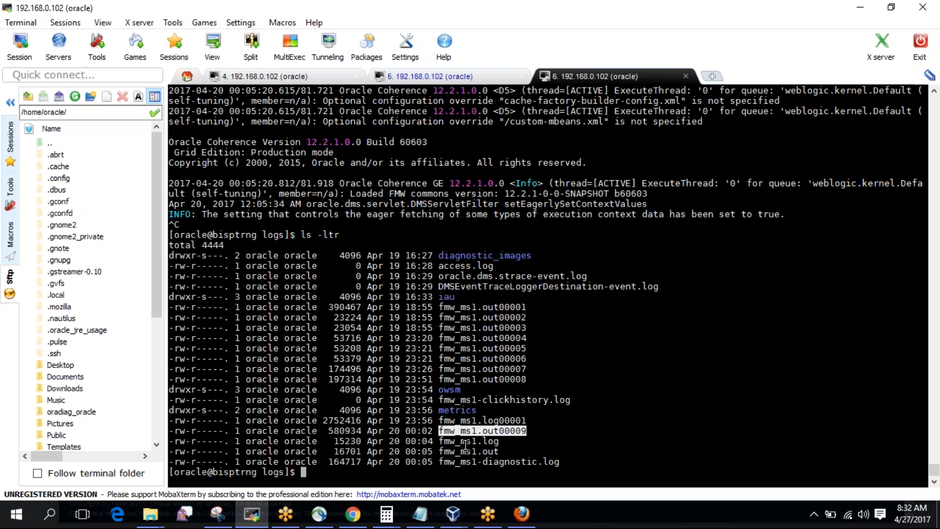
double_click(468, 461)
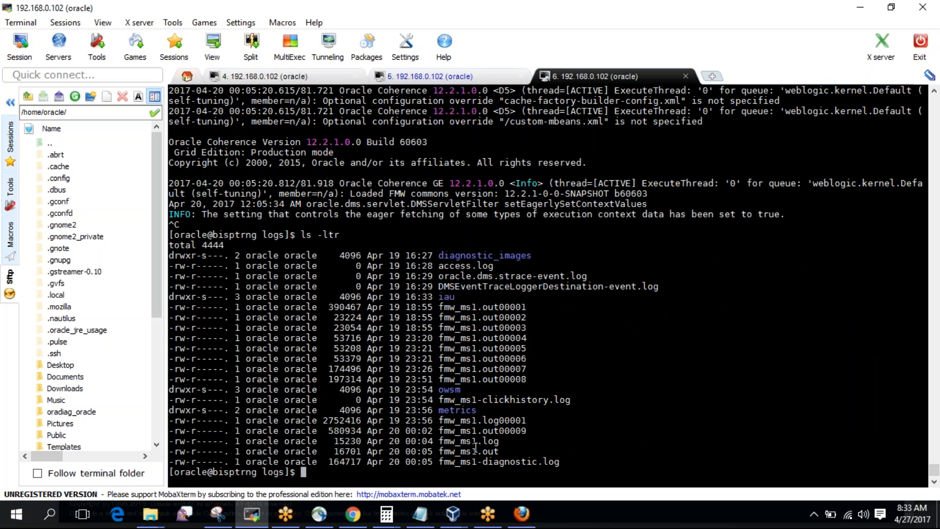
double_click(474, 451)
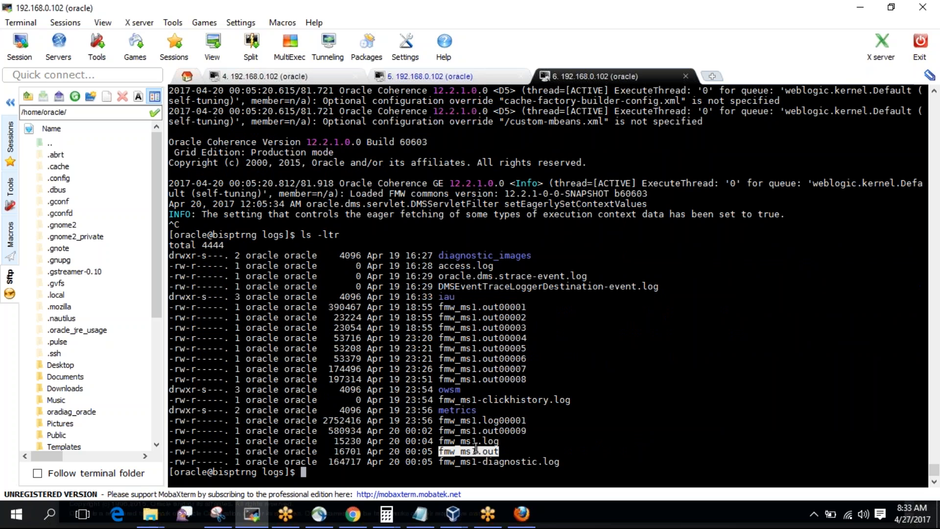
Follow fmw_ms1.log live with tail -f, then stop it.
double_click(453, 442)
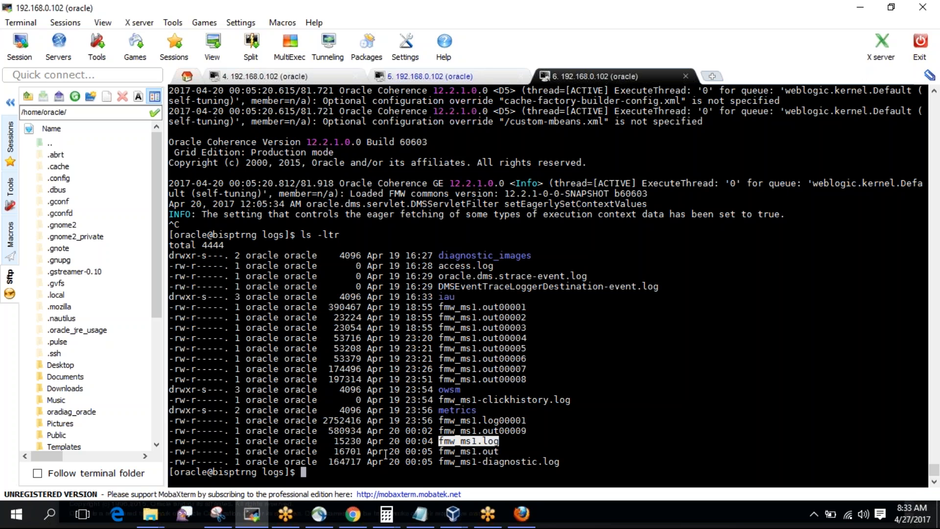
left_click(460, 442)
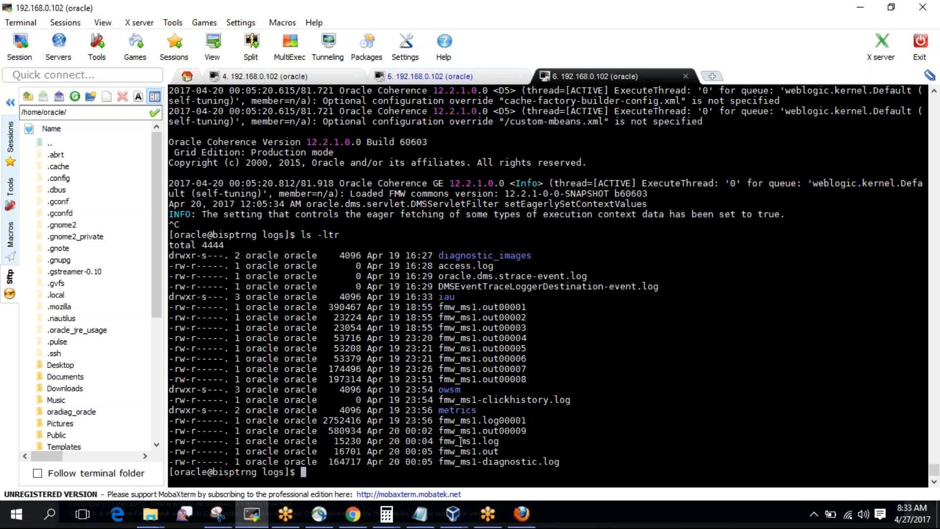
double_click(460, 441)
type("tail -f")
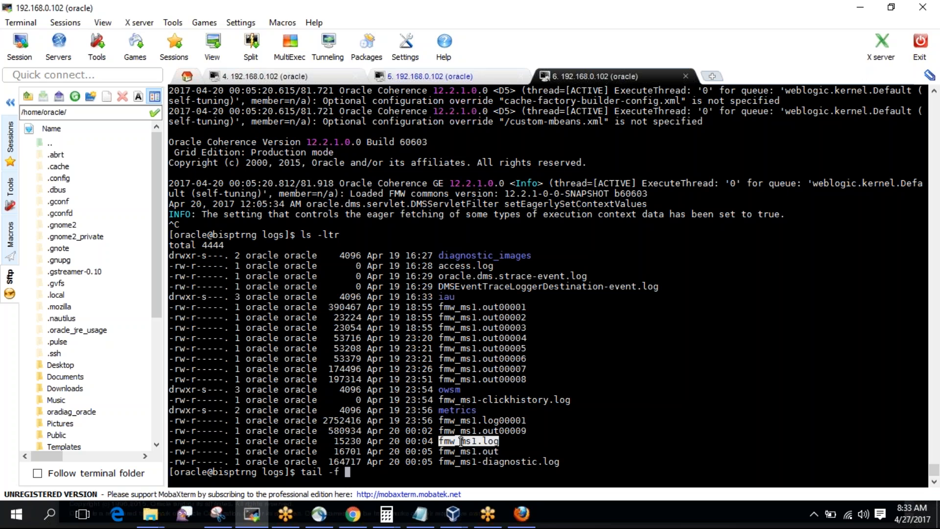
right_click(460, 442)
key("Return")
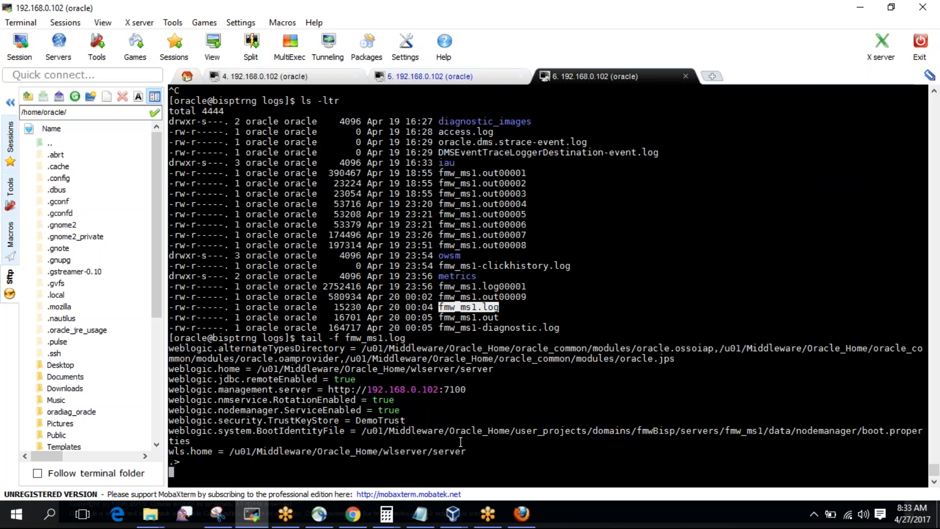
key("ctrl+c")
Open fmw_ms1.log in vi, page down through it, and quit with :q.
type("vi")
right_click(460, 441)
key("Return")
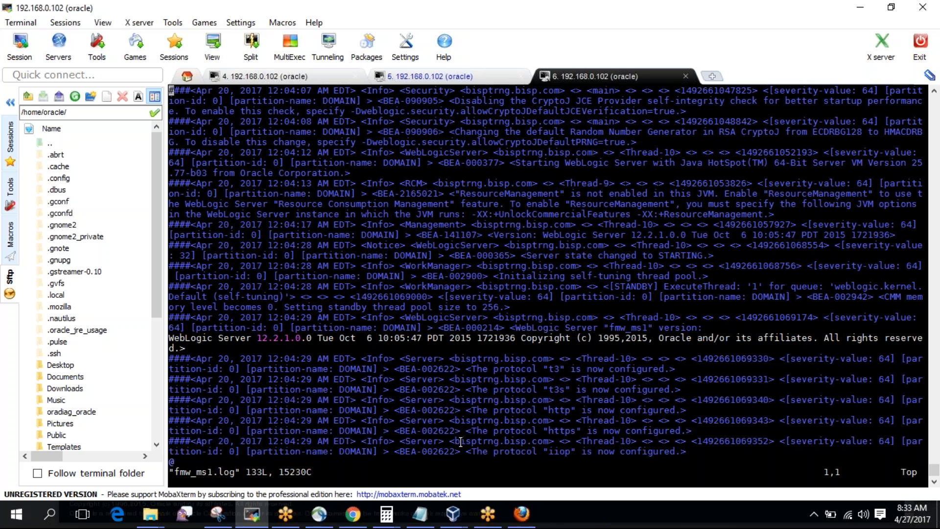
key("Down")
key("Down")
key("Down")
key("Down")
key("Down")
key("Down")
key("Down")
key("Down")
key("Down")
key("Down")
key("Down")
key("Down")
key("Down")
key("Down")
key("Down")
key("Down")
key("Down")
key("Down")
key("Down")
key("Down")
key("Down")
key("Down")
key("Down")
key("Down")
key("Down")
key("Down")
key("Down")
key("Down")
key("Down")
key("Down")
key("Down")
key("Down")
key("Down")
key("Down")
key("Down")
key("Down")
key("Down")
key("Down")
key("Down")
key("Down")
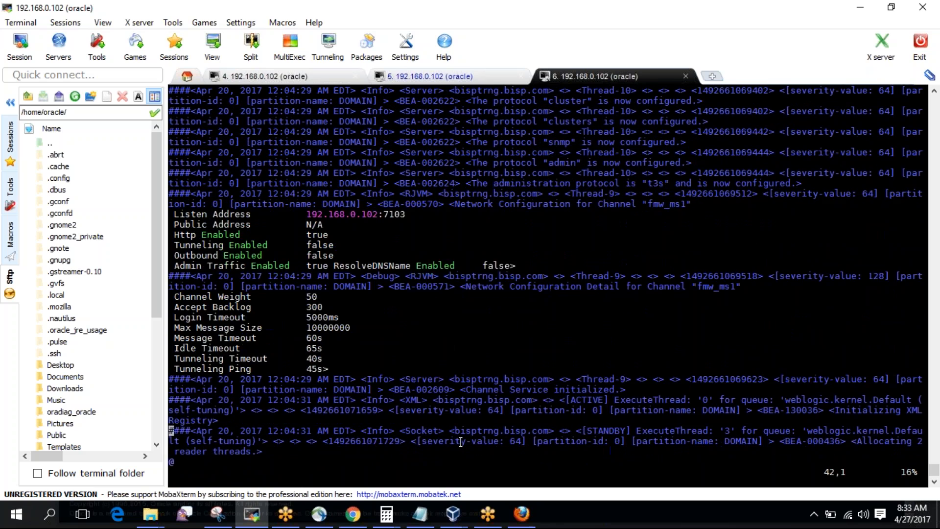
key("Down")
key("Down")
key("Down")
key("Down")
key("Down")
key("Down")
key("Down")
key("Down")
key("Down")
key("Down")
key("Down")
key("Down")
key("Down")
key("Down")
key("Down")
key("Down")
key("Down")
key("Down")
key("Down")
key("Down")
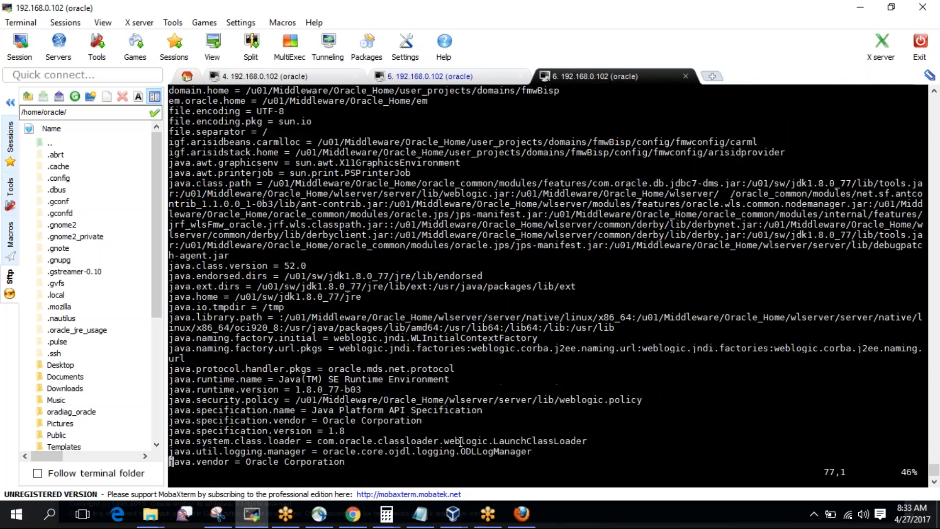
key("Down")
key("Down")
key("Down")
key("Down")
key("Down")
key("Down")
key("Down")
key("Down")
key("Down")
key("Down")
key("Down")
key("Down")
key("Down")
key("Down")
key("Down")
key("Down")
key("Down")
key("Down")
key("Down")
key("Down")
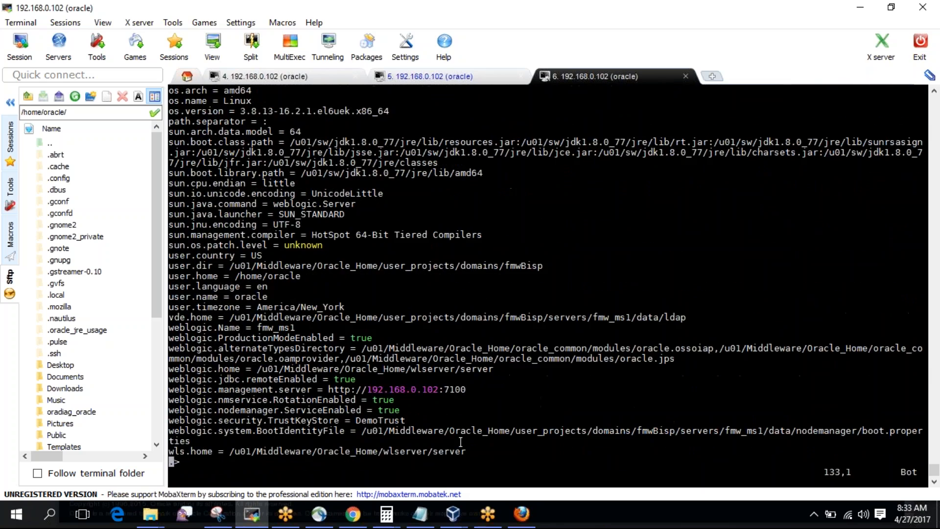
type(":q")
key("Return")
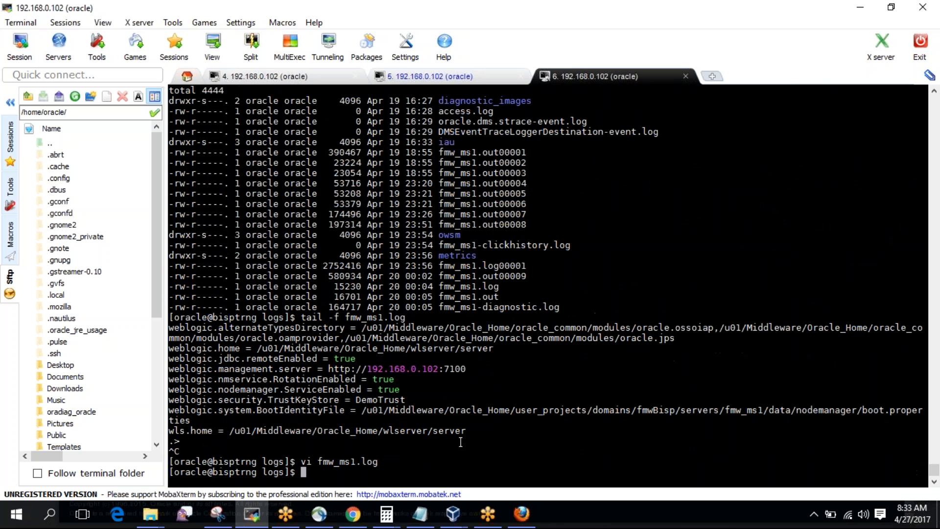
Follow fmw_ms1-diagnostic.log live with tail -f, then stop it.
type("ls -ltr")
key("Return")
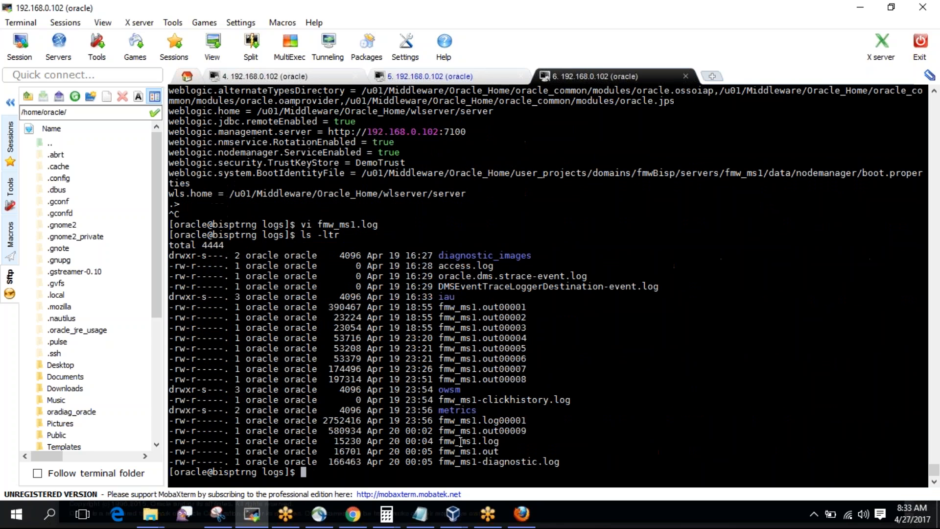
double_click(477, 451)
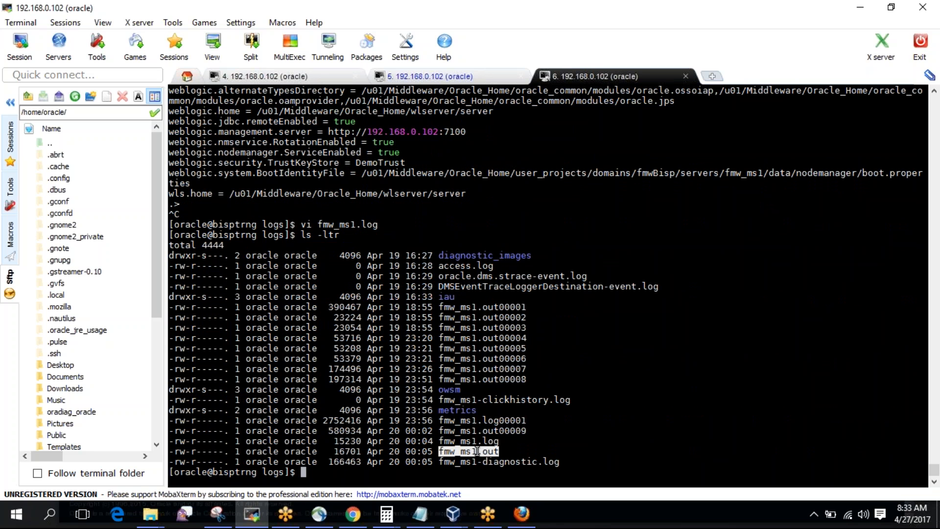
double_click(480, 461)
type("t")
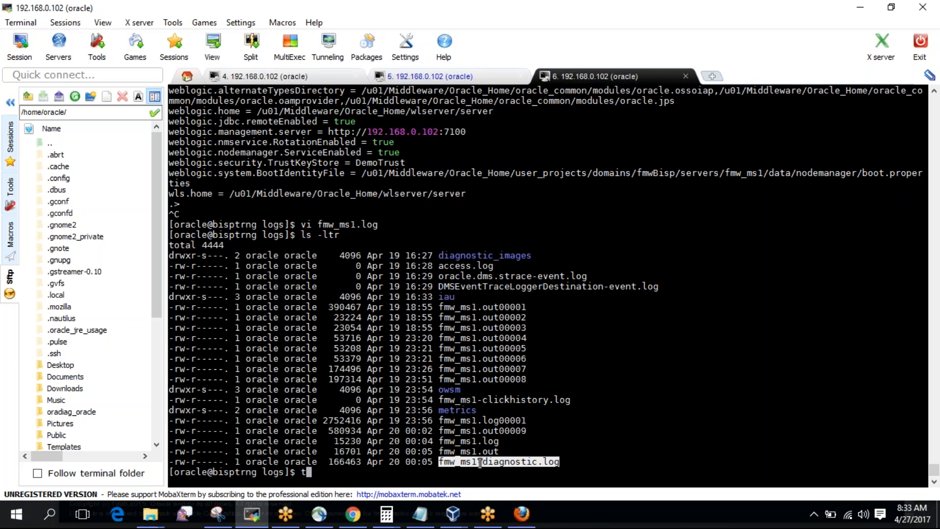
type("ail -f")
right_click(480, 463)
key("Return")
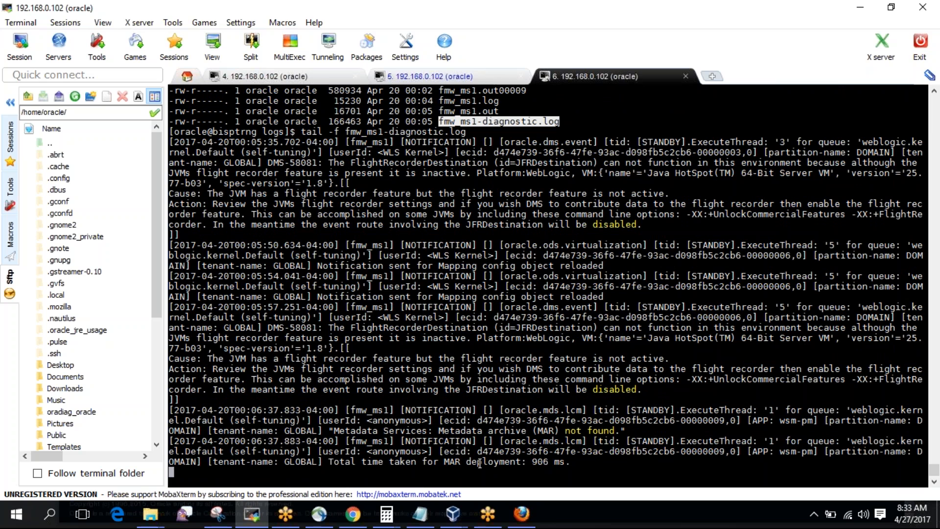
key("ctrl+c")
Relist the logs folder and follow fmw_ms1.out live with tail -f.
type("ls -ltr")
key("Return")
type("tail -f")
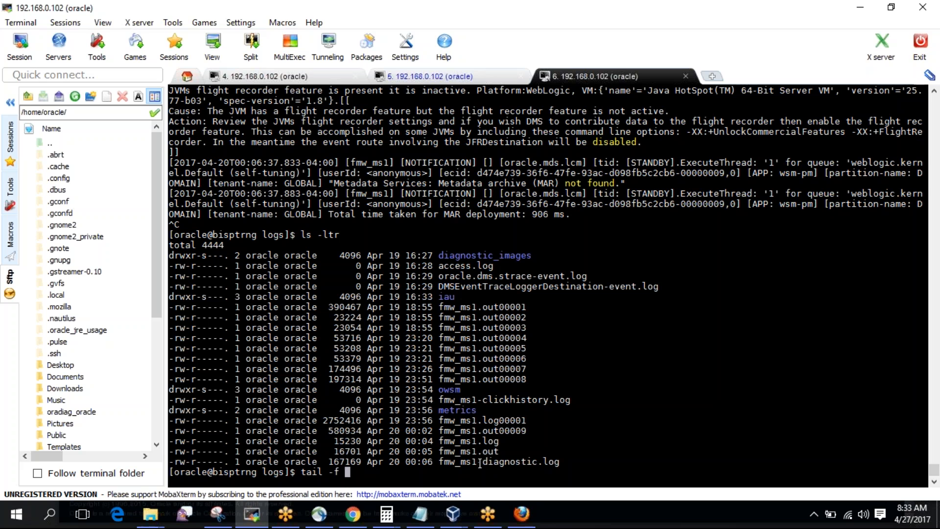
double_click(480, 450)
right_click(481, 451)
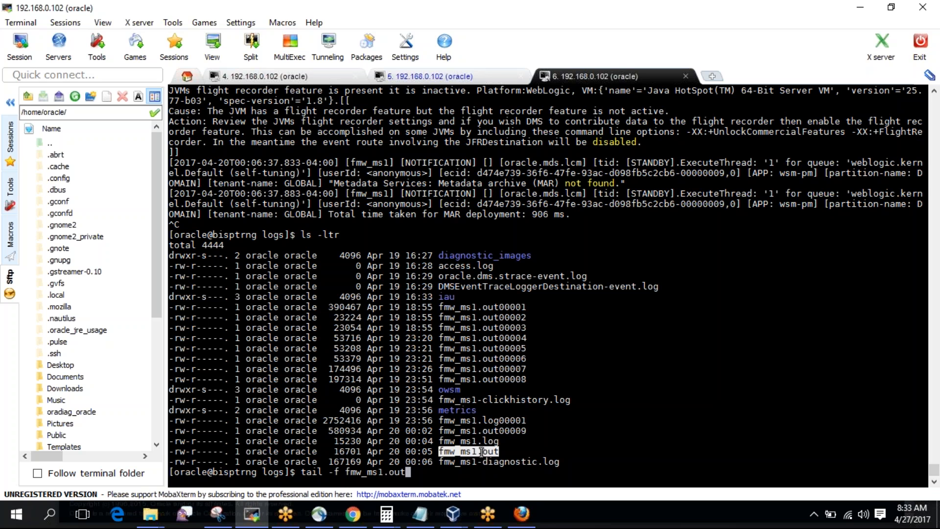
key("Return")
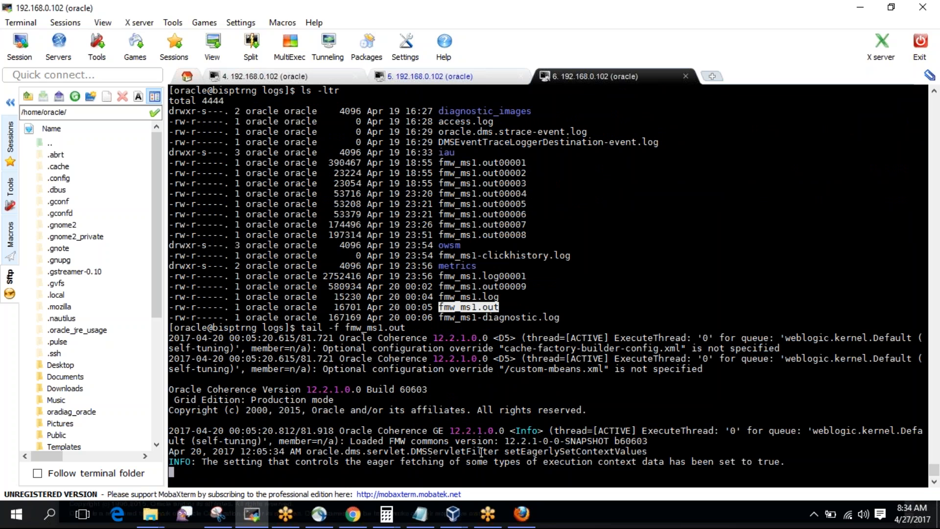
Turn on auto-refresh in Environment > Servers Control to watch fmw_ms1 and fmw_ms2 STARTING.
left_click(521, 521)
scroll(378, 323, "up", 7)
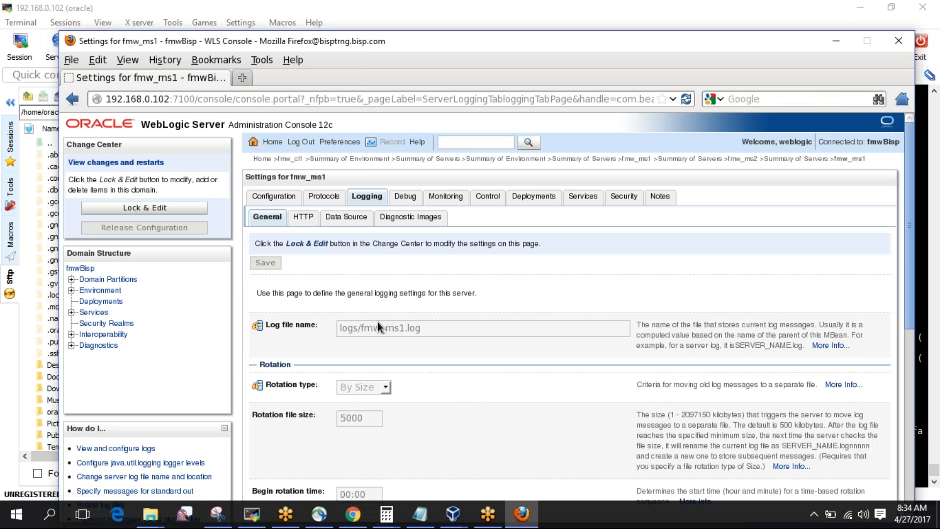
left_click(101, 290)
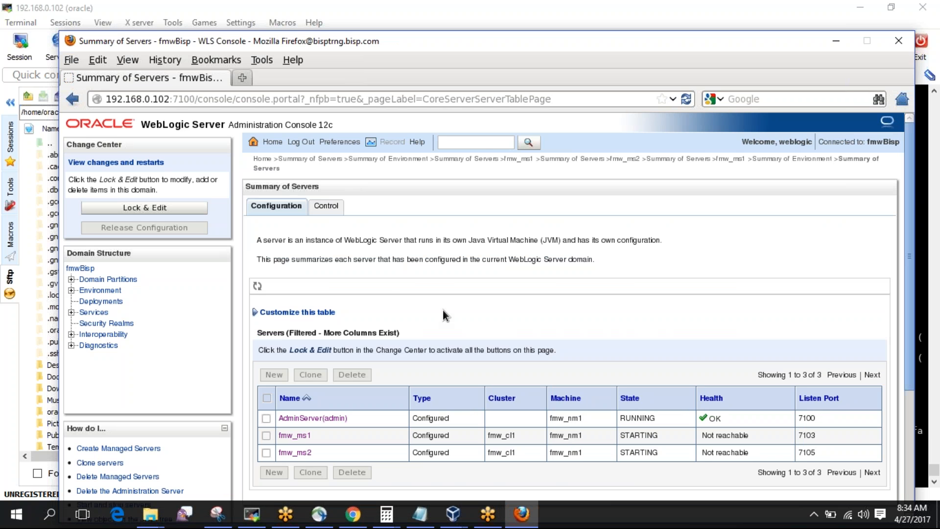
left_click(326, 206)
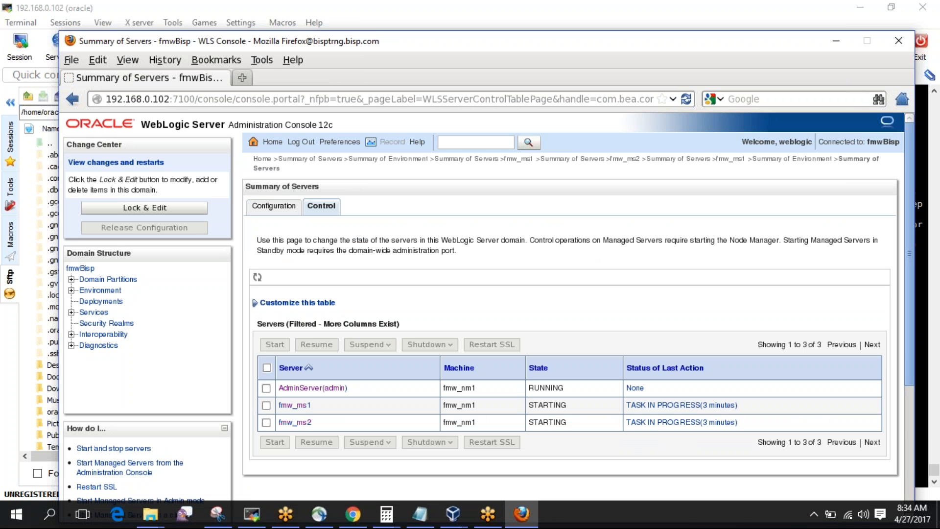
left_click(257, 277)
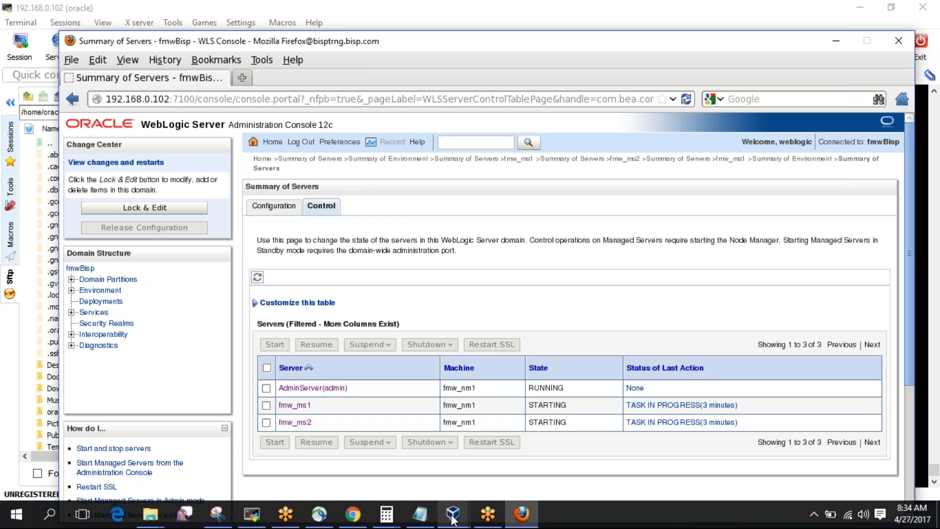
left_click(264, 511)
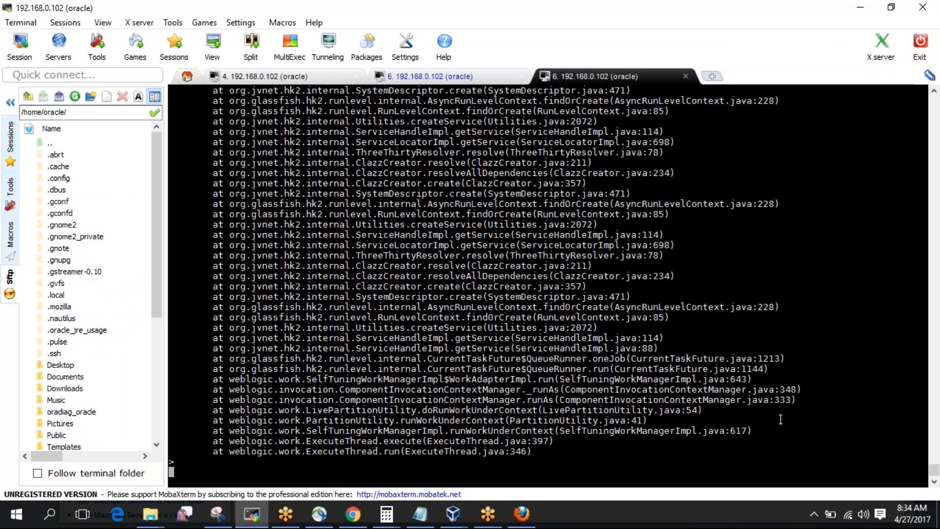
Scroll back through the MDS error stack traces, then restore the WebLogic console window.
left_click_drag(934, 471, 933, 467)
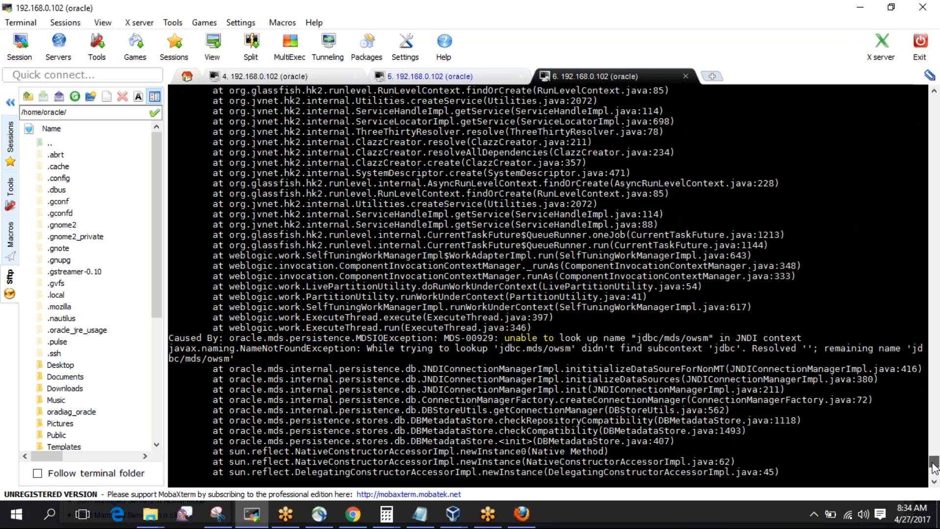
left_click_drag(933, 467, 933, 454)
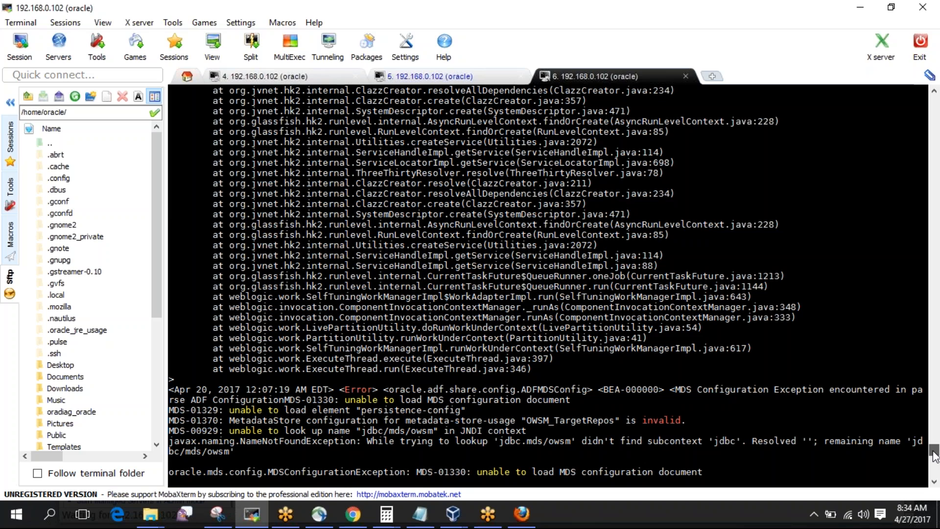
mouse_move(933, 452)
left_mouse_down()
mouse_move(934, 411)
mouse_move(935, 485)
left_mouse_up()
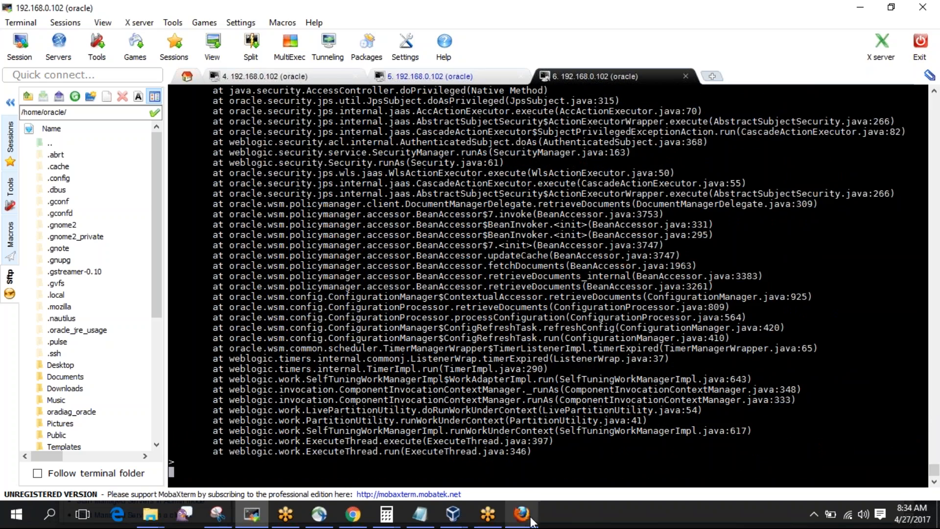
left_click(529, 517)
left_click(521, 513)
left_click(531, 520)
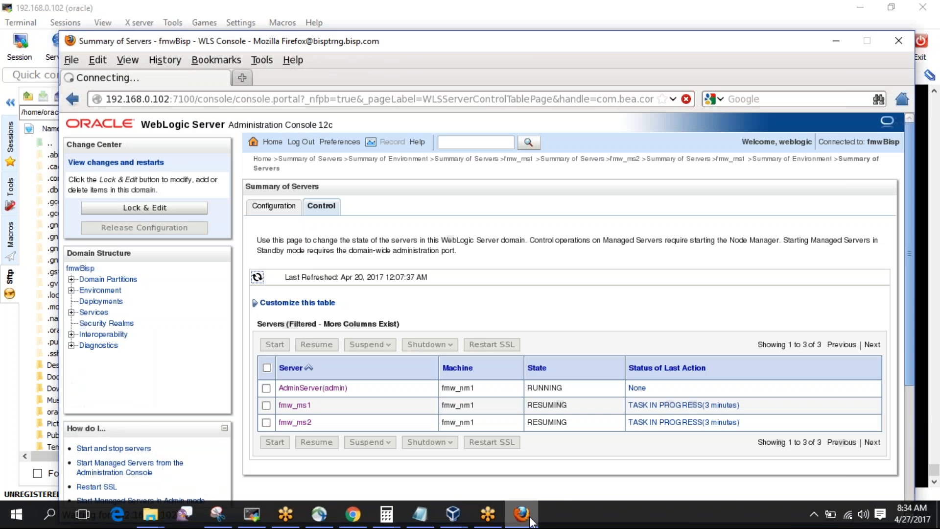
Check the Configuration tab shows AdminServer, fmw_ms1 and fmw_ms2 RUNNING with OK health.
left_click(279, 205)
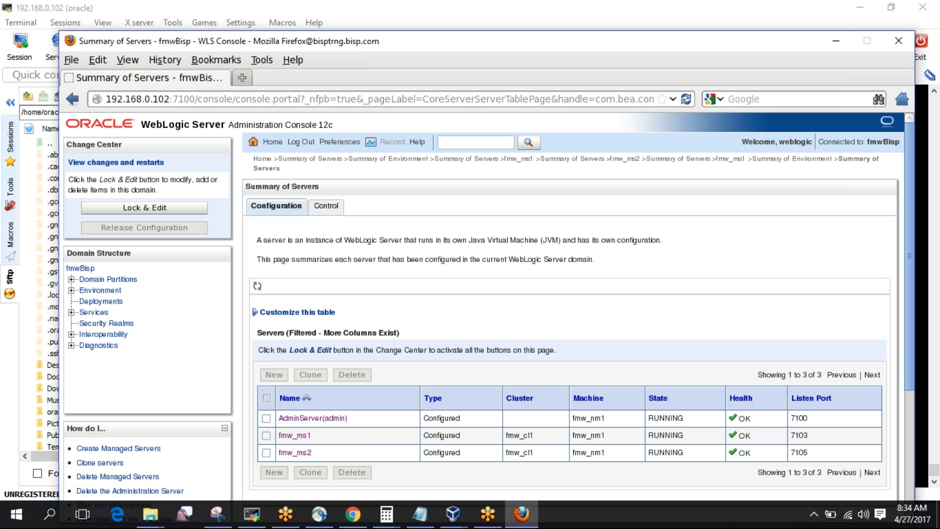
left_click(251, 515)
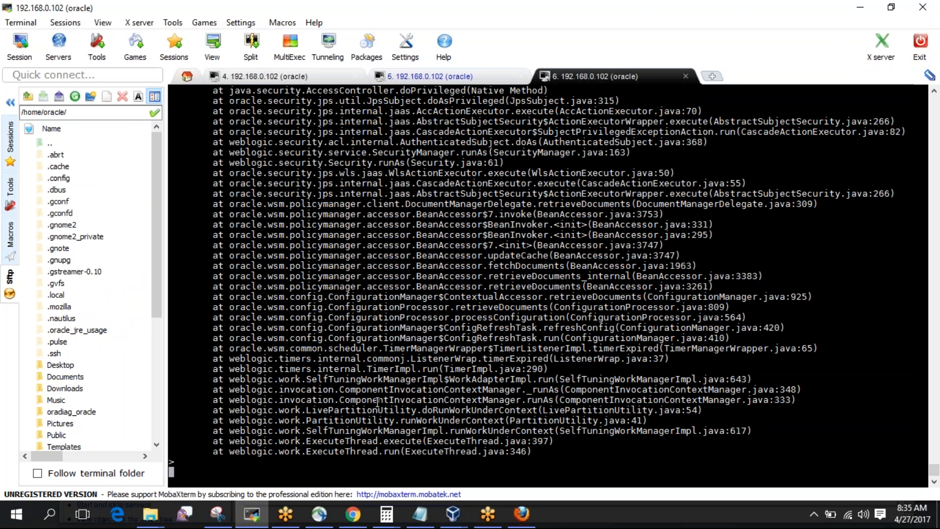
Relist the logs and run grep -i running on fmw_ms1.out and fmw_ms1.log, finding nothing.
key("ctrl+c")
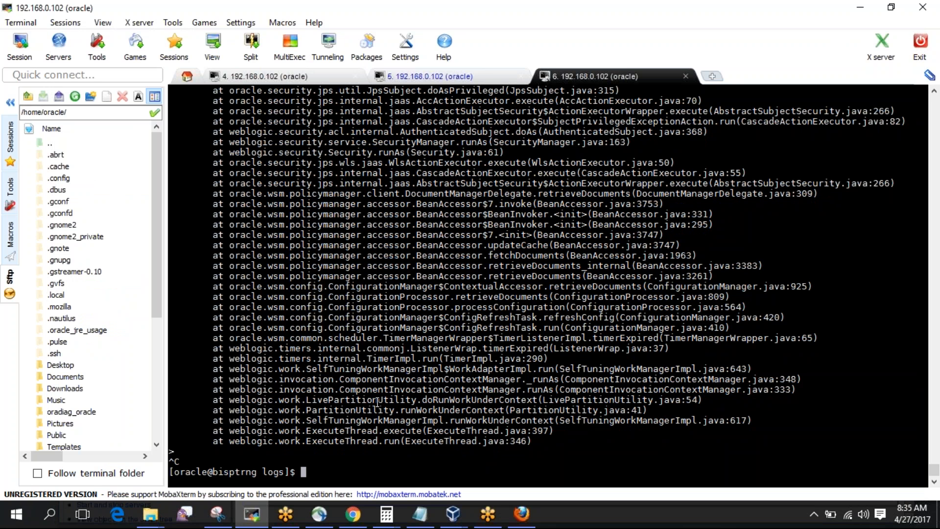
type("ls -ltr")
key("Return")
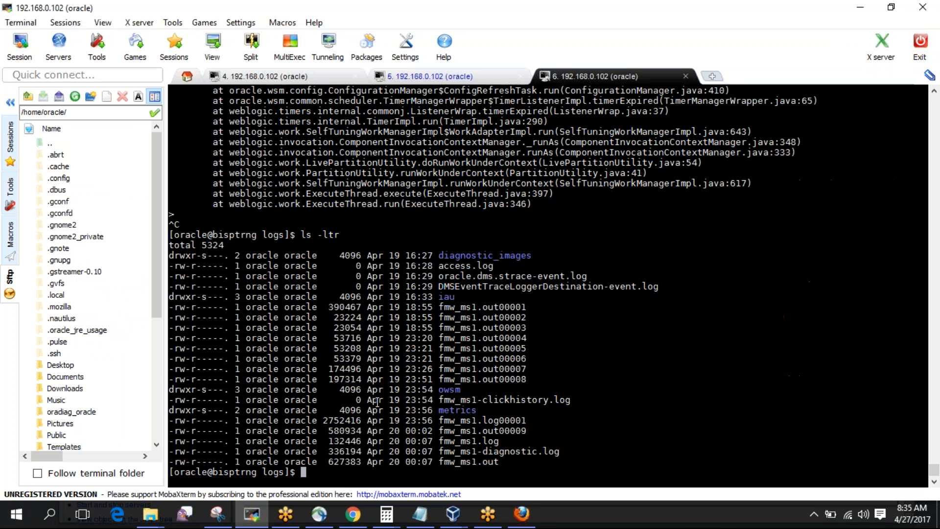
double_click(480, 461)
type("gre")
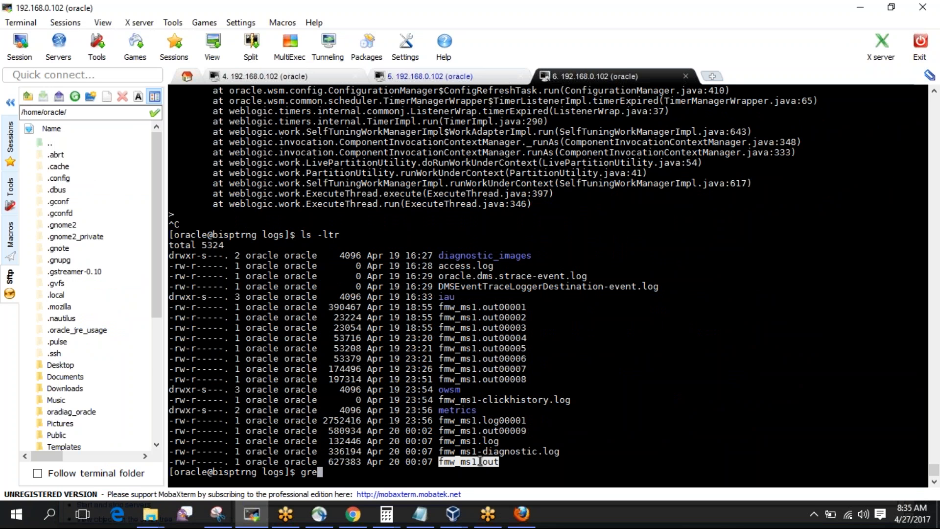
type("p -i running")
right_click(480, 461)
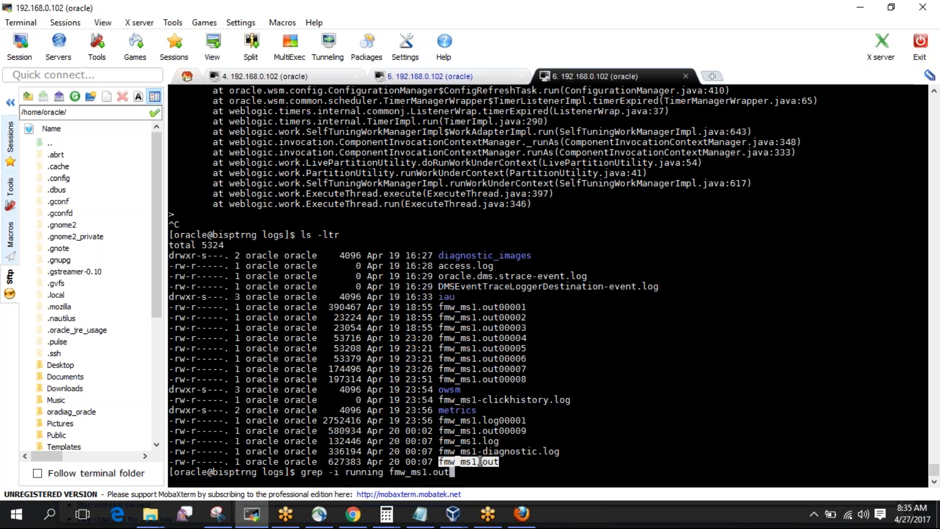
key("Return")
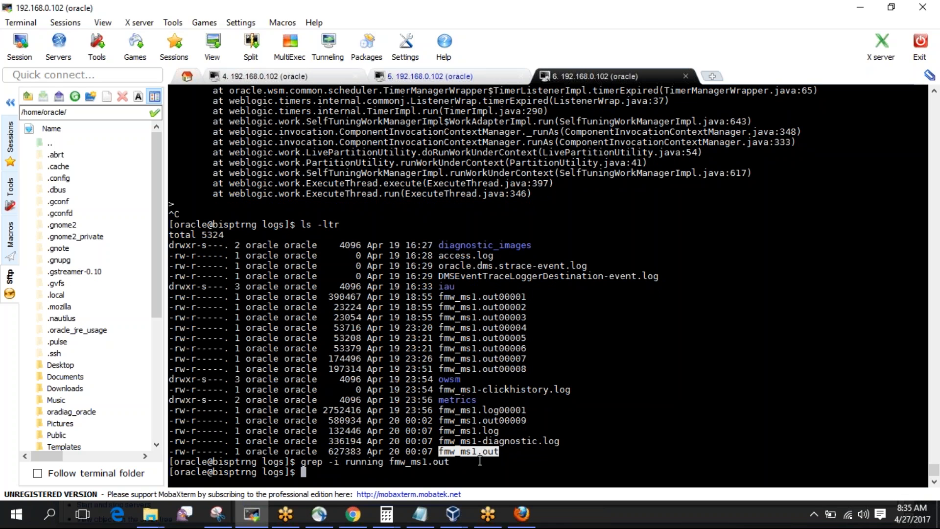
type("grep -i running")
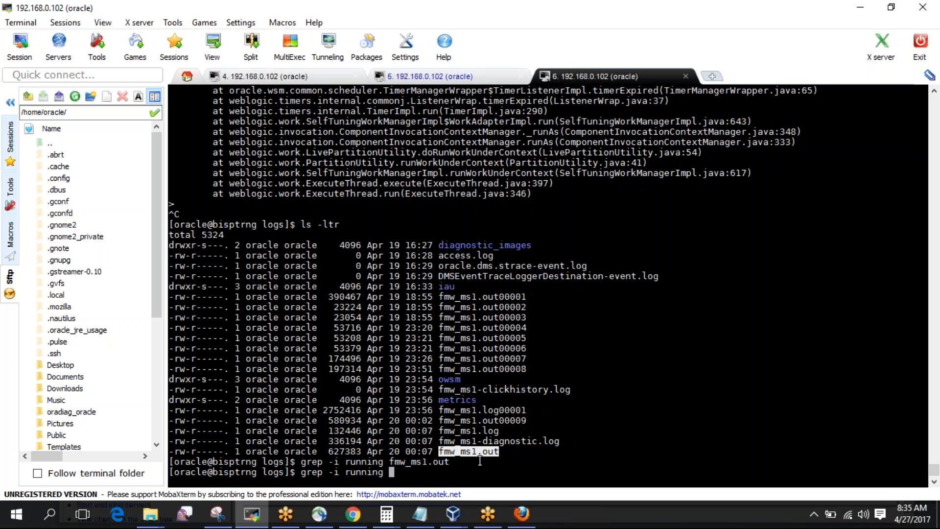
double_click(482, 431)
right_click(482, 433)
key("Return")
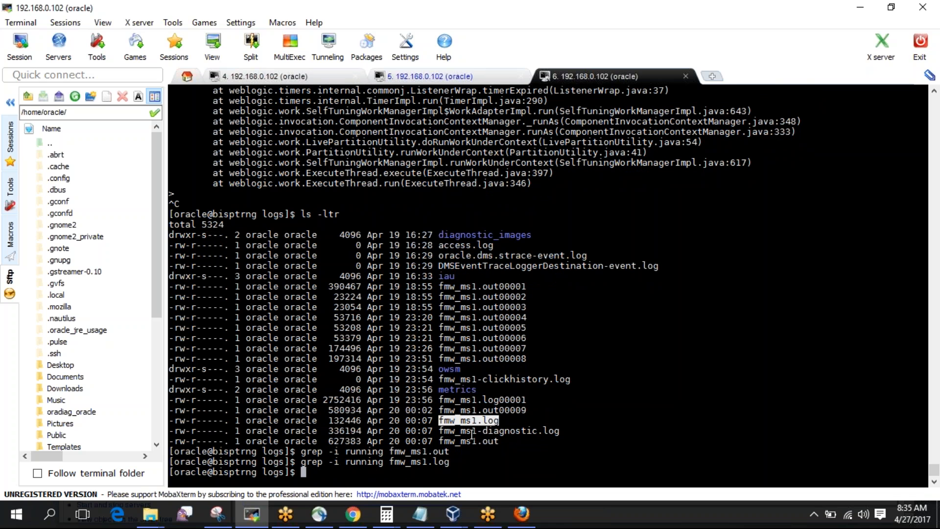
Cancel a stray grep with no file, clear the command line, and switch to Box in Chrome.
double_click(476, 431)
type("grep -i running")
key("Return")
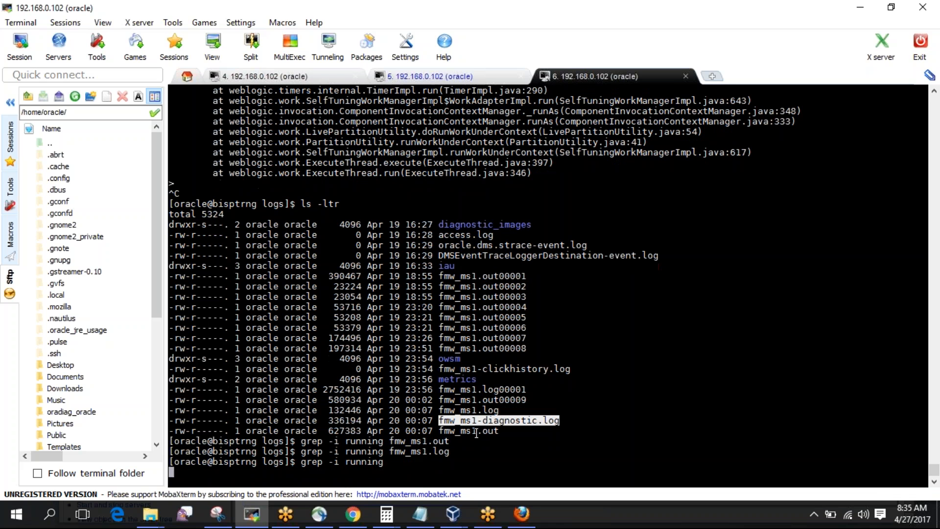
key("ctrl+c")
key("Up")
right_click(476, 433)
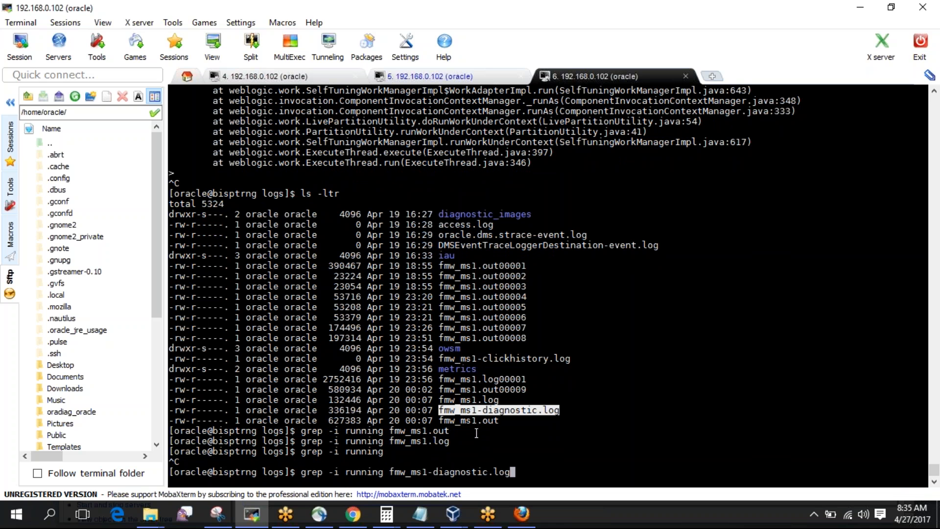
key("BackSpace")
key("BackSpace")
key("BackSpace")
key("BackSpace")
key("BackSpace")
key("BackSpace")
key("BackSpace")
key("BackSpace")
key("BackSpace")
key("BackSpace")
key("BackSpace")
key("BackSpace")
key("BackSpace")
key("BackSpace")
key("BackSpace")
key("BackSpace")
key("BackSpace")
key("BackSpace")
key("BackSpace")
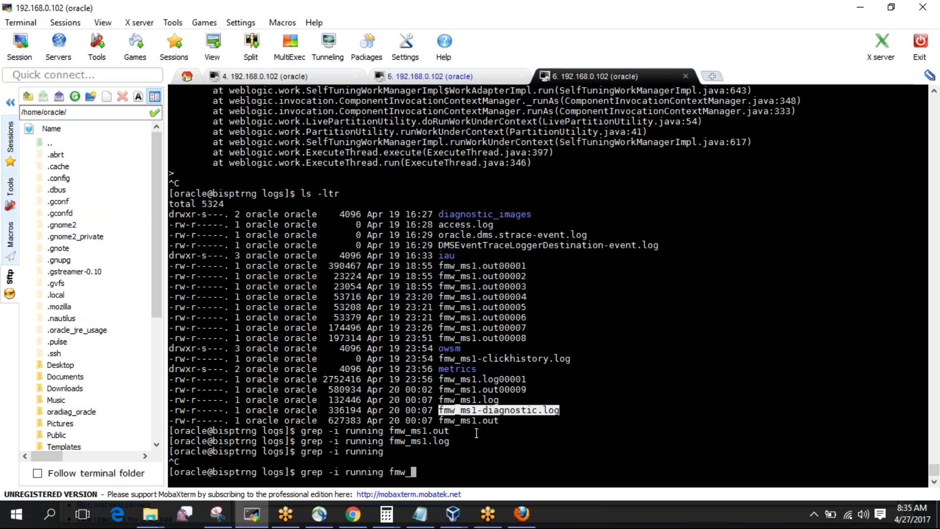
key("BackSpace")
key("BackSpace")
key("BackSpace")
key("BackSpace")
key("BackSpace")
key("BackSpace")
key("BackSpace")
key("BackSpace")
key("BackSpace")
key("BackSpace")
key("BackSpace")
key("BackSpace")
key("BackSpace")
key("BackSpace")
key("BackSpace")
key("BackSpace")
key("BackSpace")
key("BackSpace")
key("BackSpace")
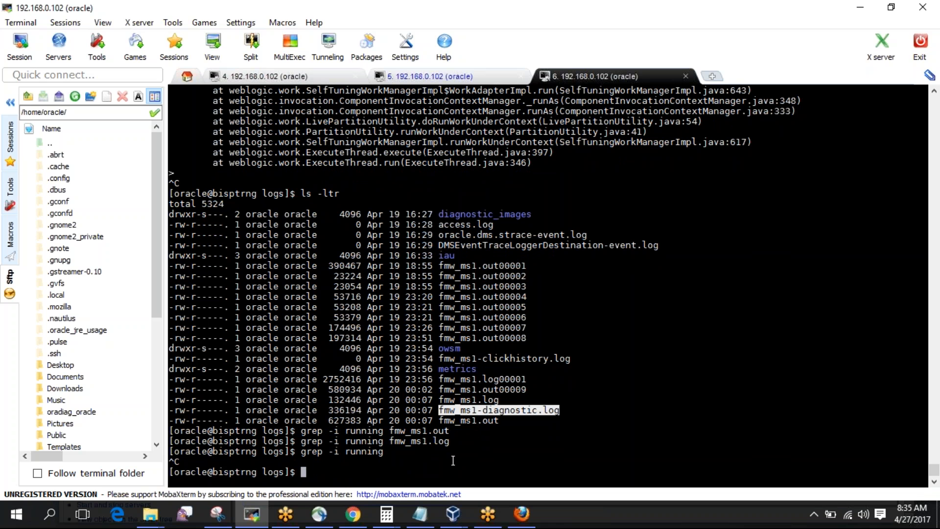
left_click(352, 513)
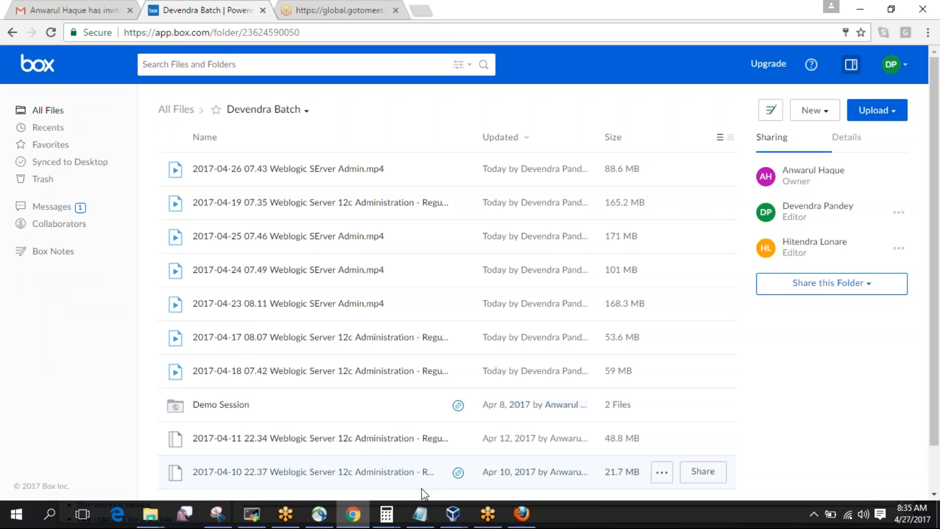
Open fmw_ms1's advanced Logging options and click Lock & Edit.
left_click(521, 514)
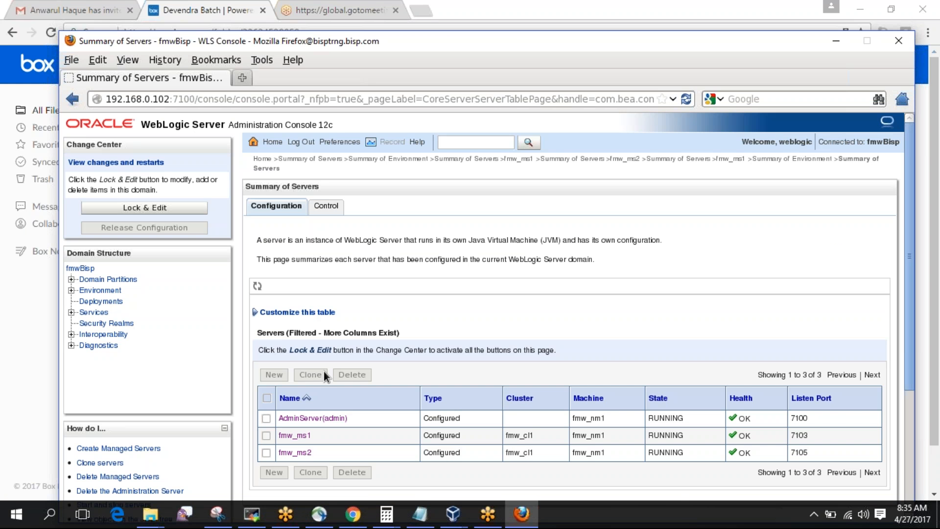
left_click(304, 436)
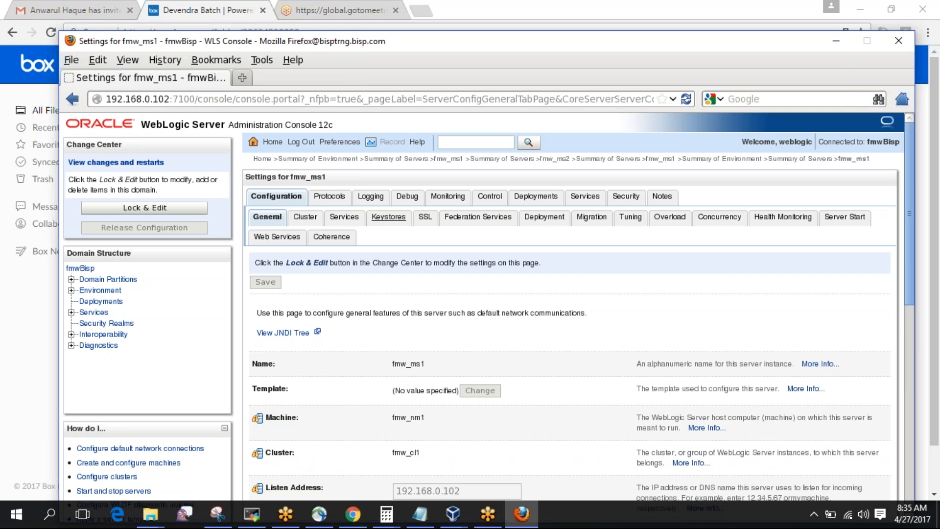
left_click(370, 196)
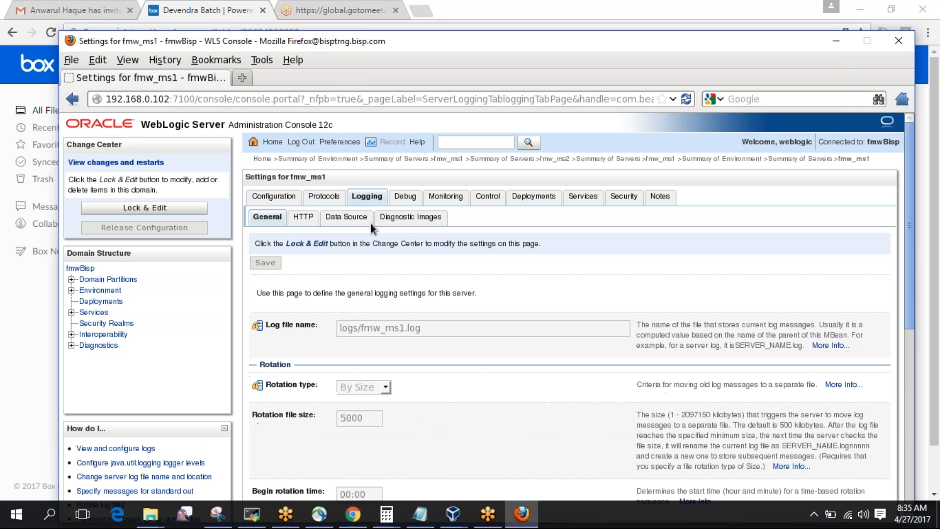
scroll(321, 320, "down", 10)
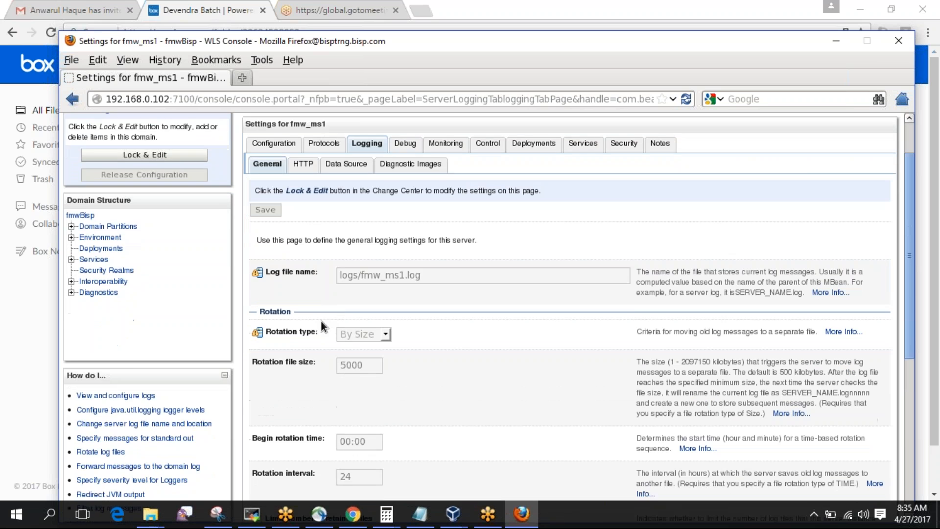
left_click(285, 418)
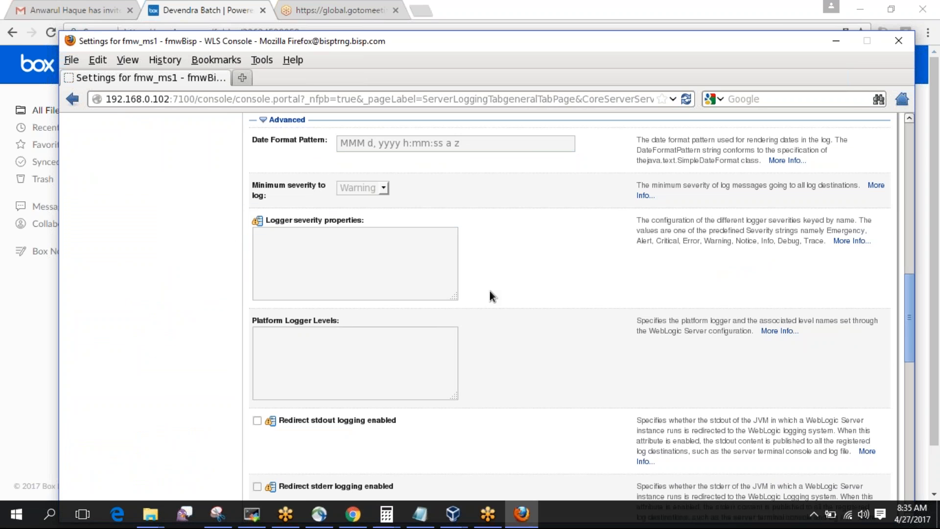
scroll(490, 291, "up", 15)
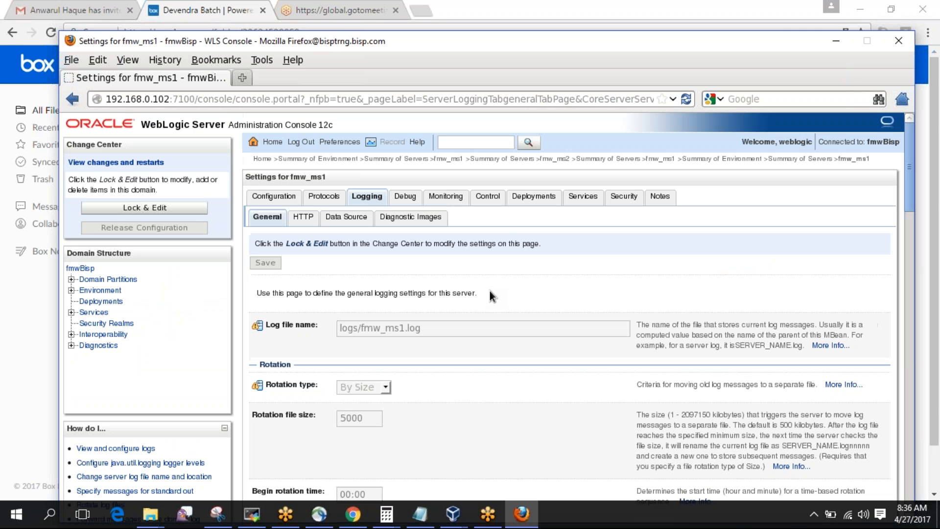
left_click(154, 210)
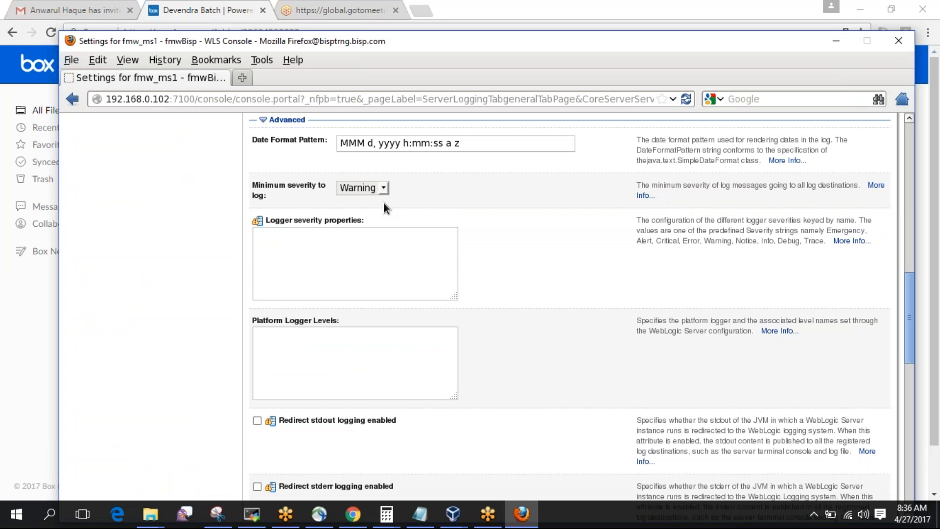
Set minimum severity to Info and log file severity to Trace.
left_click(384, 189)
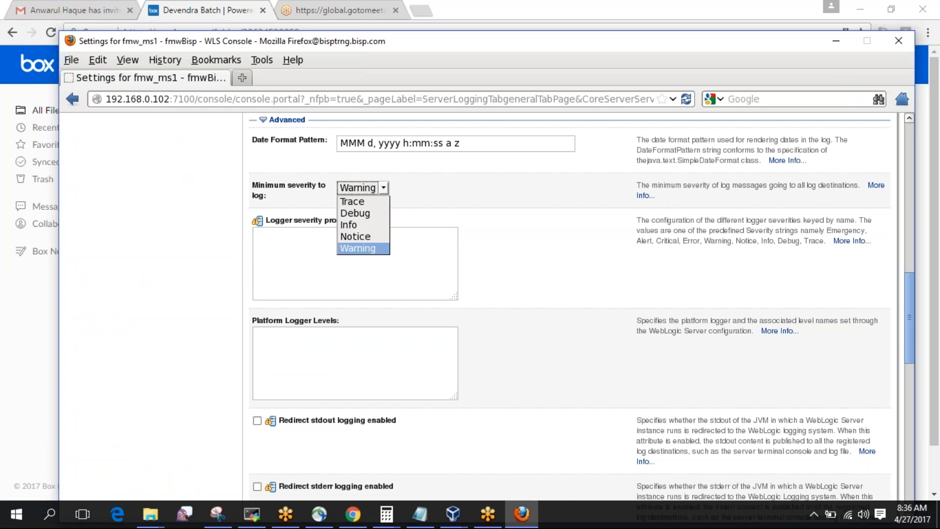
left_click(357, 227)
scroll(506, 225, "down", 10)
scroll(506, 225, "down", 5)
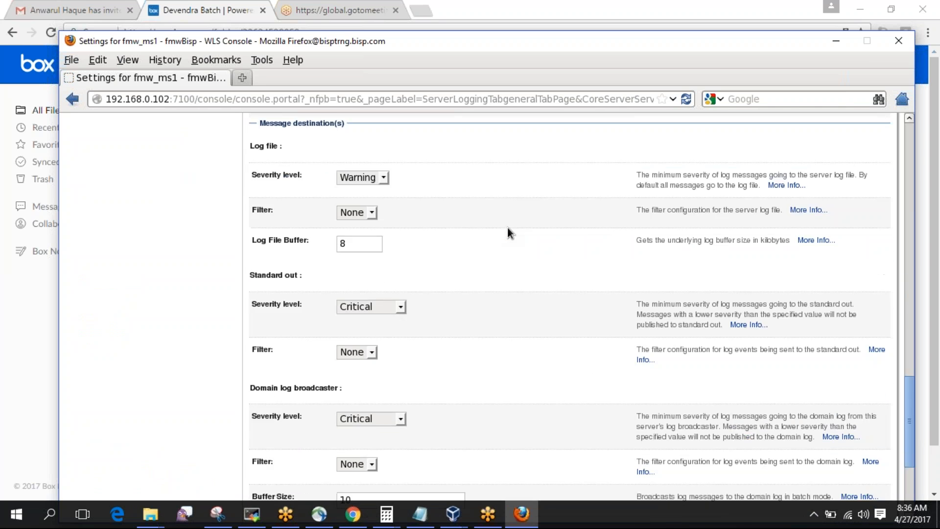
left_click(384, 175)
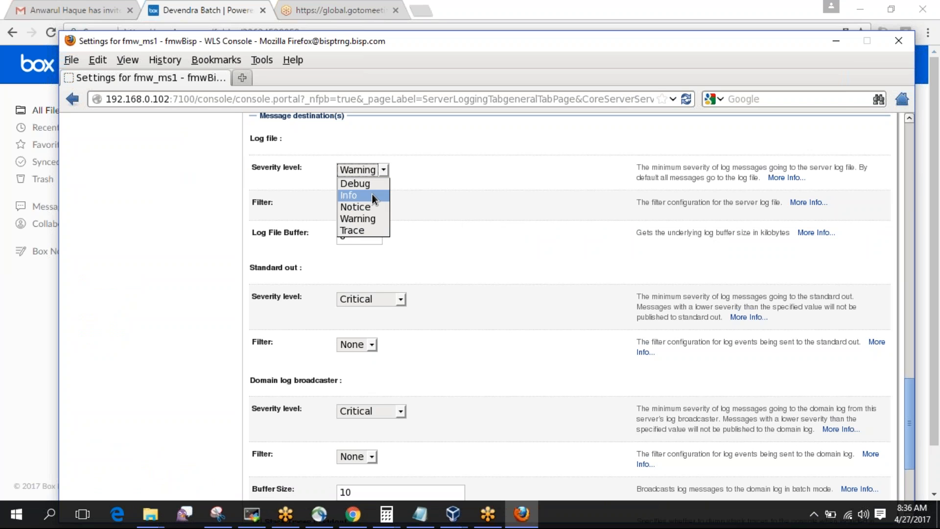
left_click(365, 230)
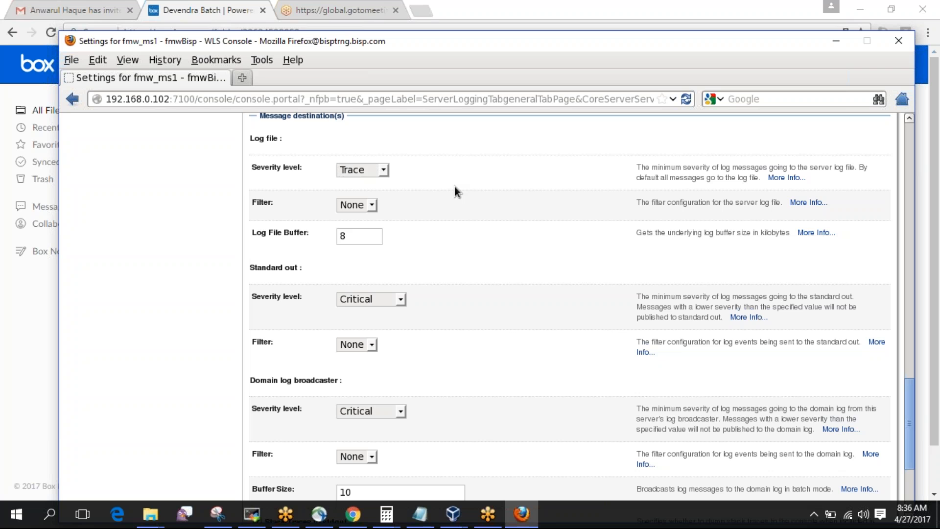
Set standard out and domain log broadcaster severity to Info and save.
scroll(455, 190, "down", 5)
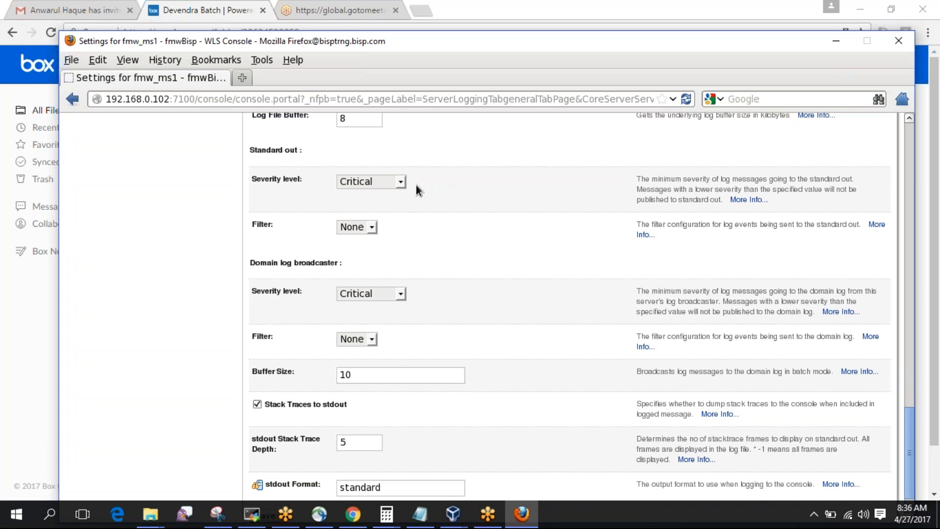
left_click(401, 183)
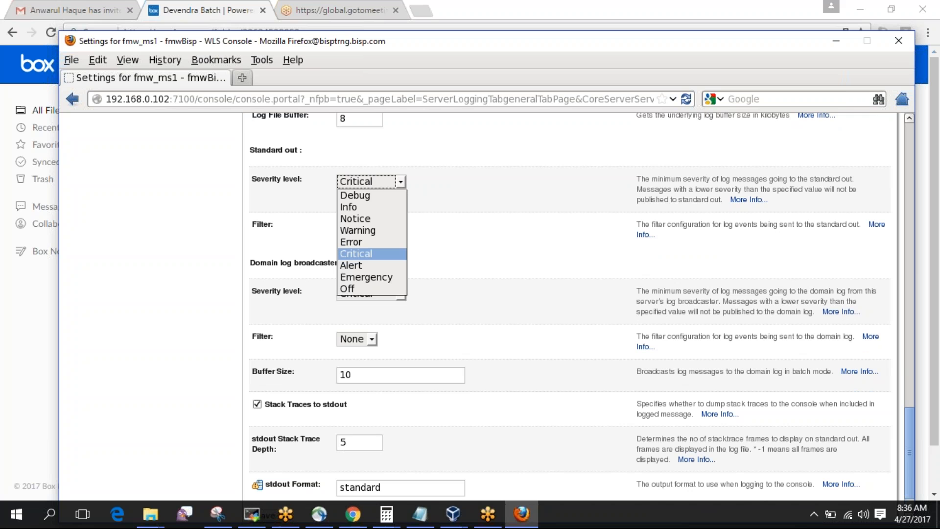
left_click(384, 207)
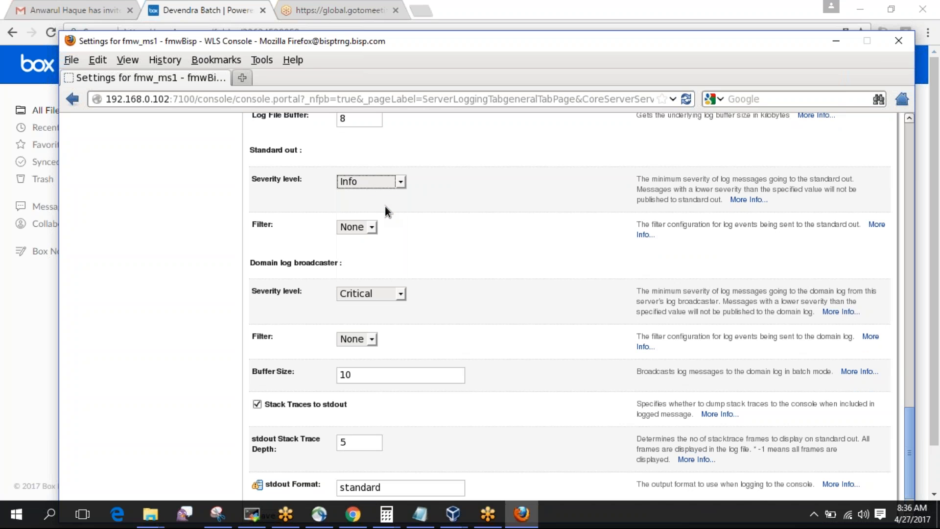
left_click(404, 298)
left_click(380, 318)
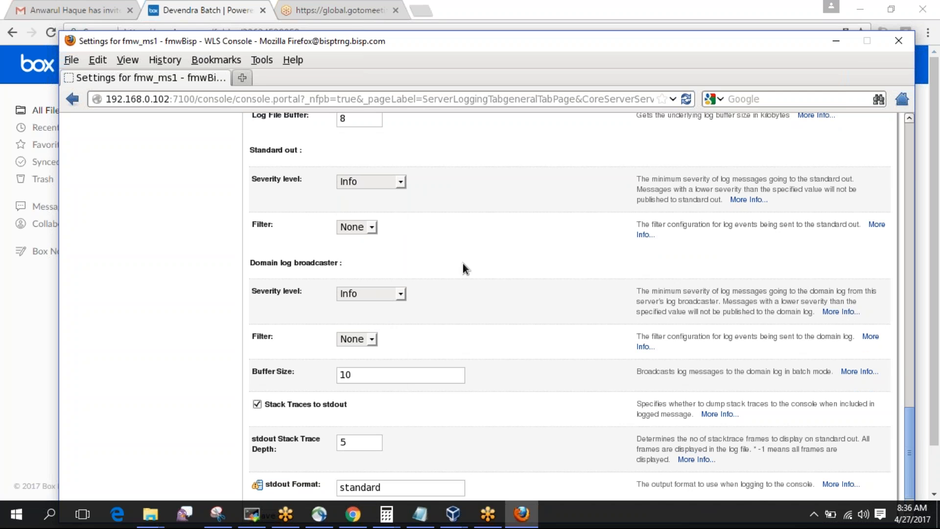
scroll(462, 263, "down", 2)
scroll(462, 267, "down", 1)
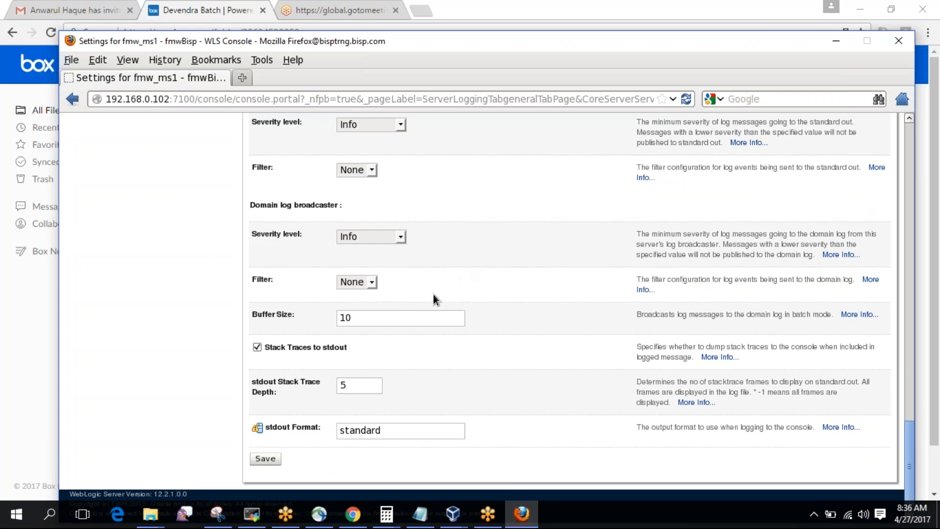
left_click(265, 458)
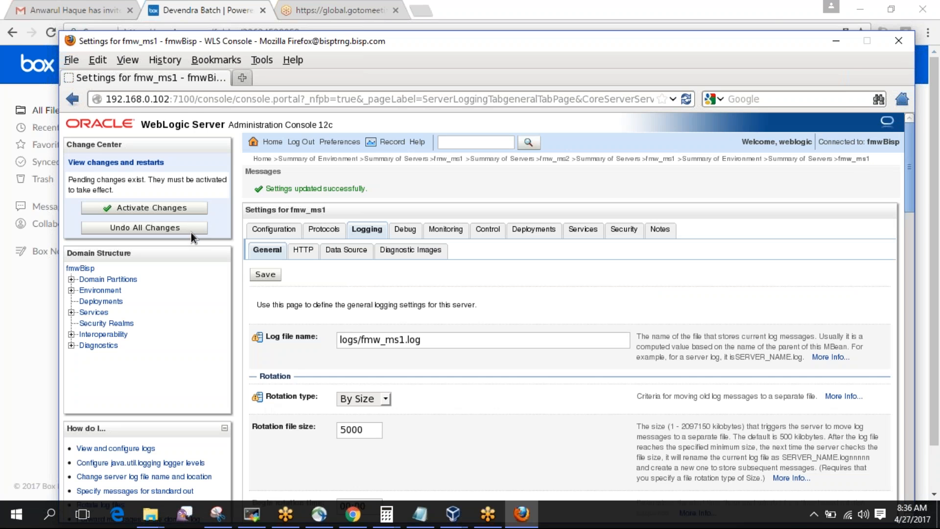
Activate the pending changes, then force fmw_ms1 to shut down immediately from the Servers Control tab.
left_click(189, 207)
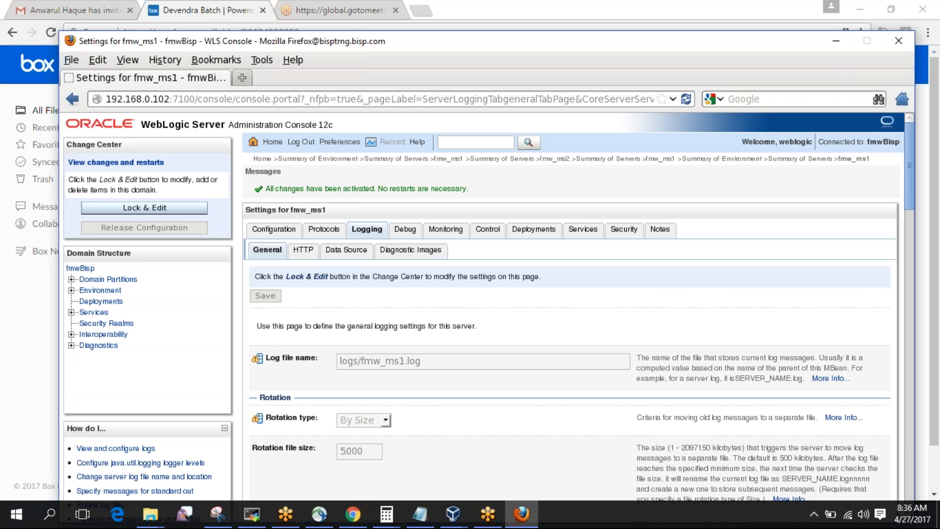
left_click(124, 289)
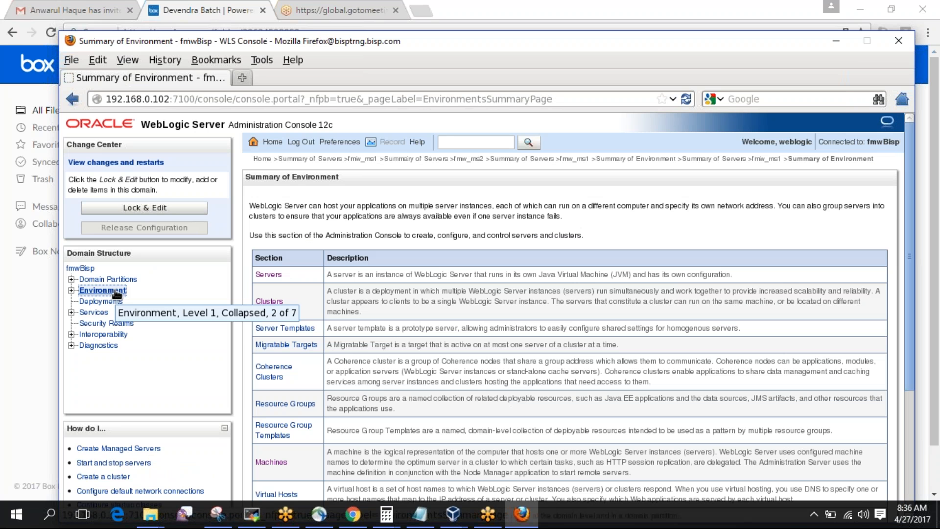
left_click(273, 277)
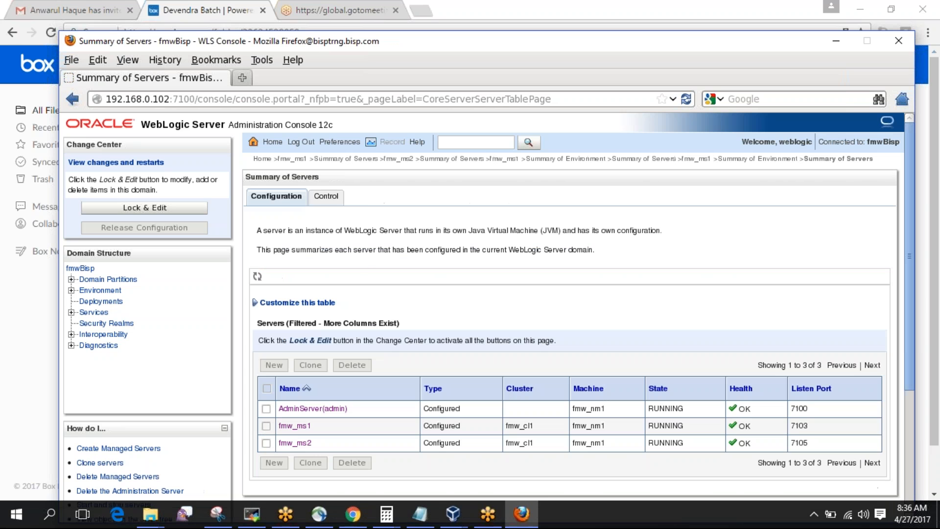
left_click(326, 197)
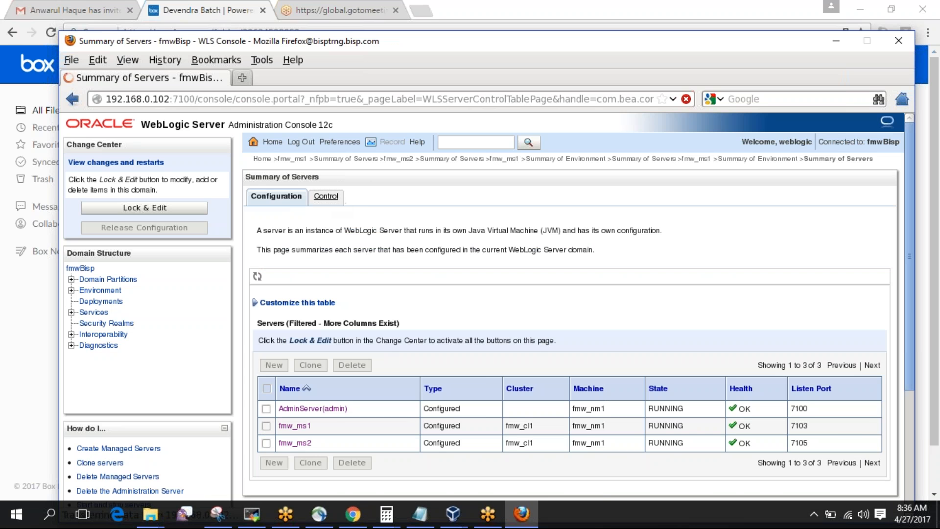
left_click(267, 395)
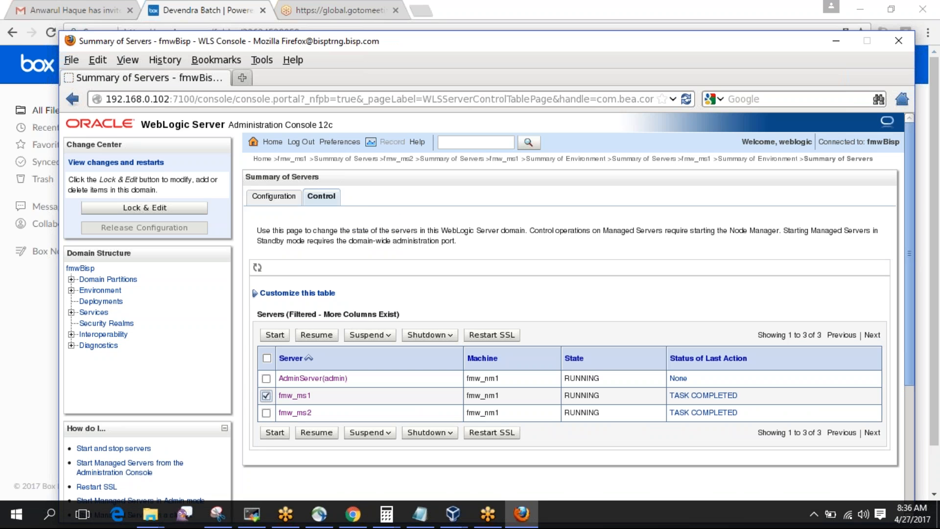
left_click(450, 337)
left_click(431, 367)
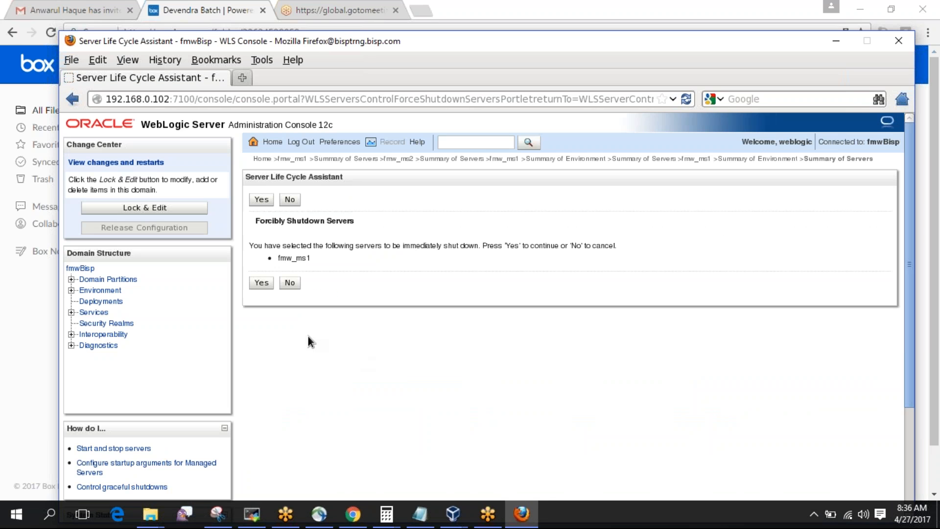
left_click(260, 281)
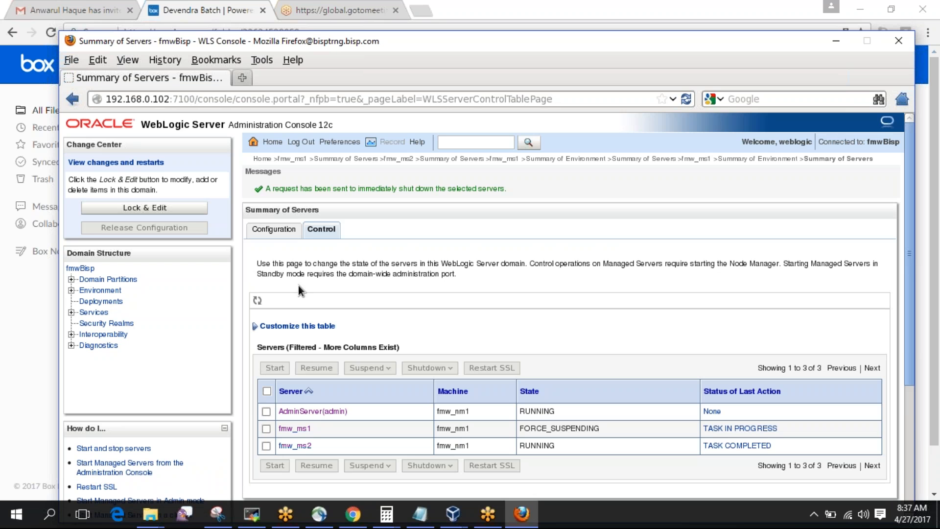
Refresh the server summary and start fmw_ms1 again, confirming with Yes.
left_click(283, 230)
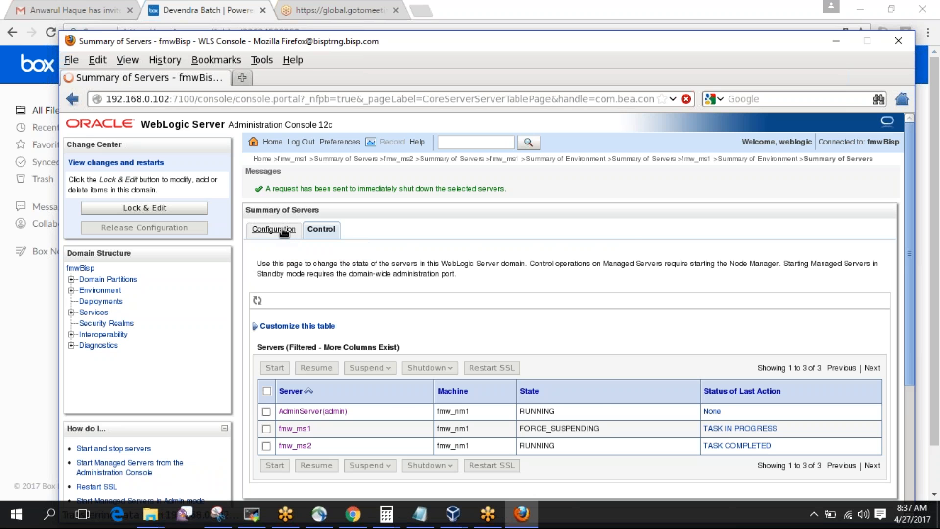
left_click(335, 196)
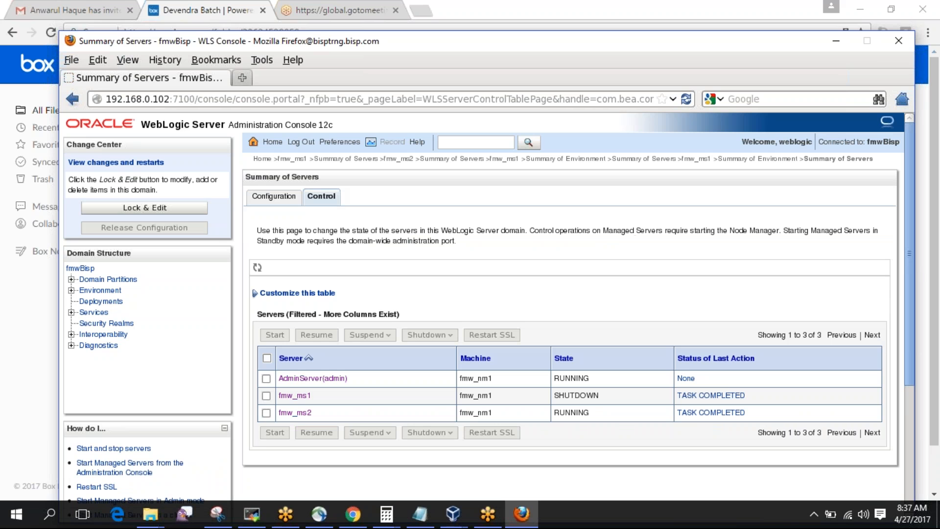
left_click(266, 396)
left_click(275, 334)
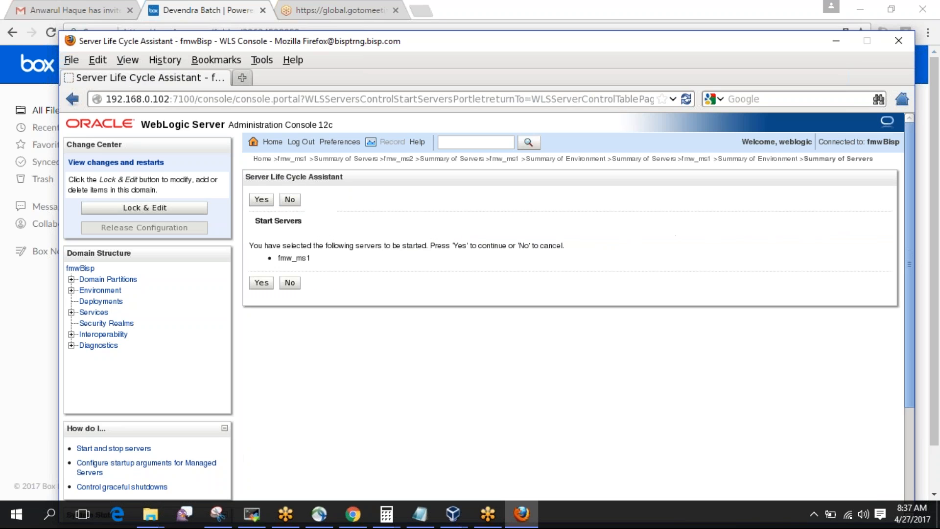
left_click(264, 284)
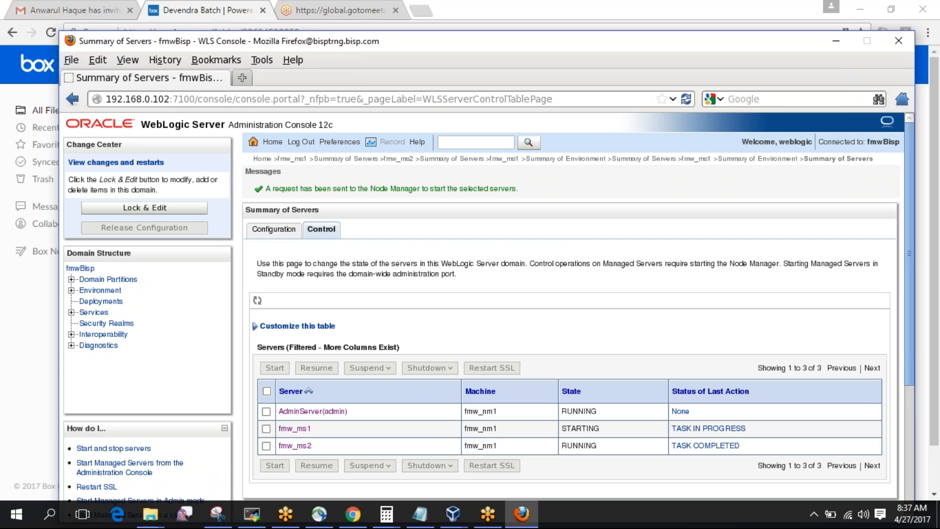
In MobaXterm, list the server log files by modification time with ls -ltr, twice.
left_click(251, 514)
type("ls -ltr")
key("Return")
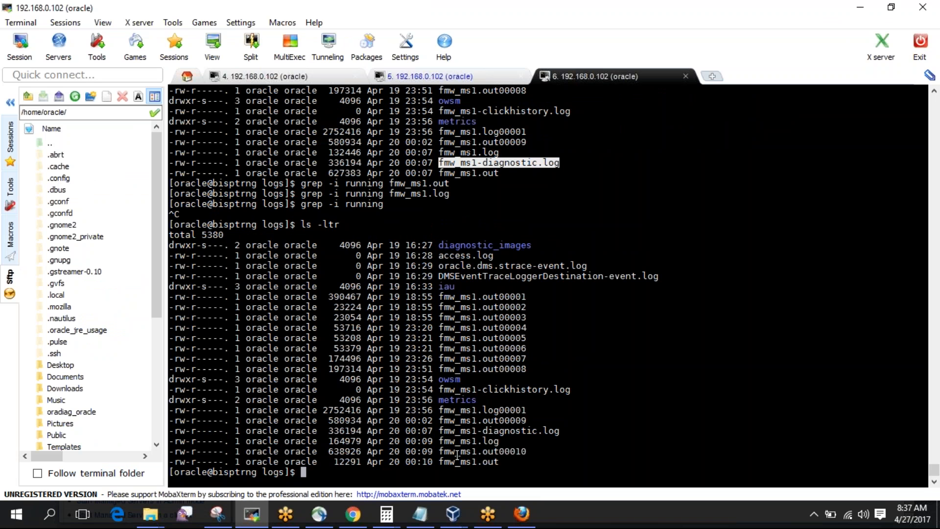
type("ls -ltr")
key("Return")
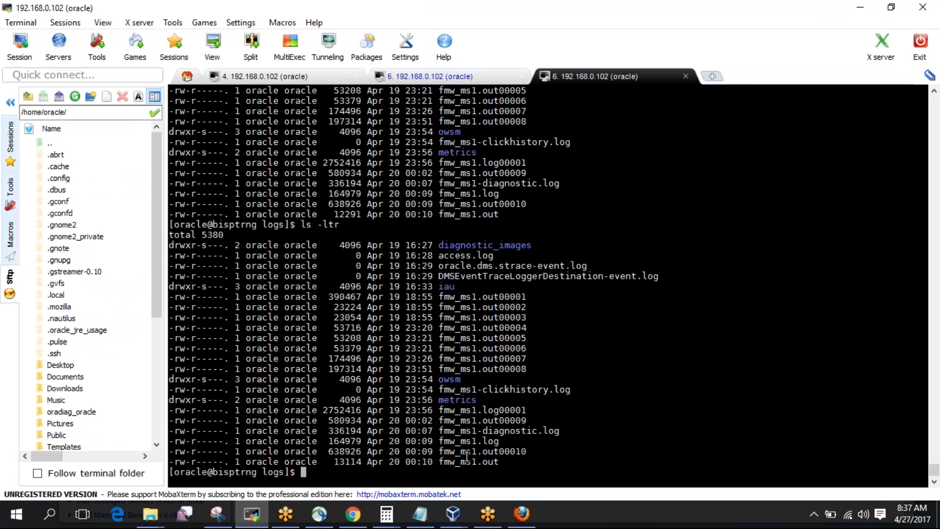
Follow the current fmw_ms1.out log live with tail -f, past the rotated 00009 and 00010 files.
double_click(477, 461)
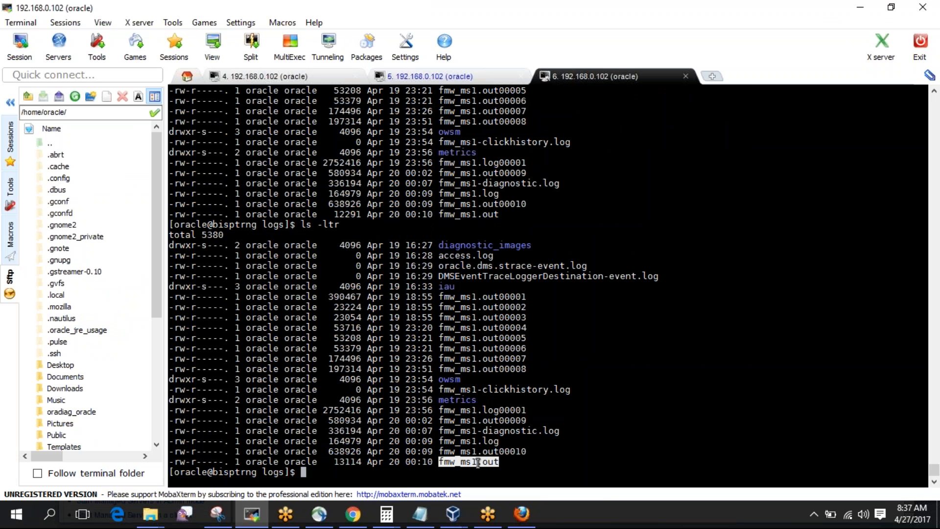
double_click(510, 422)
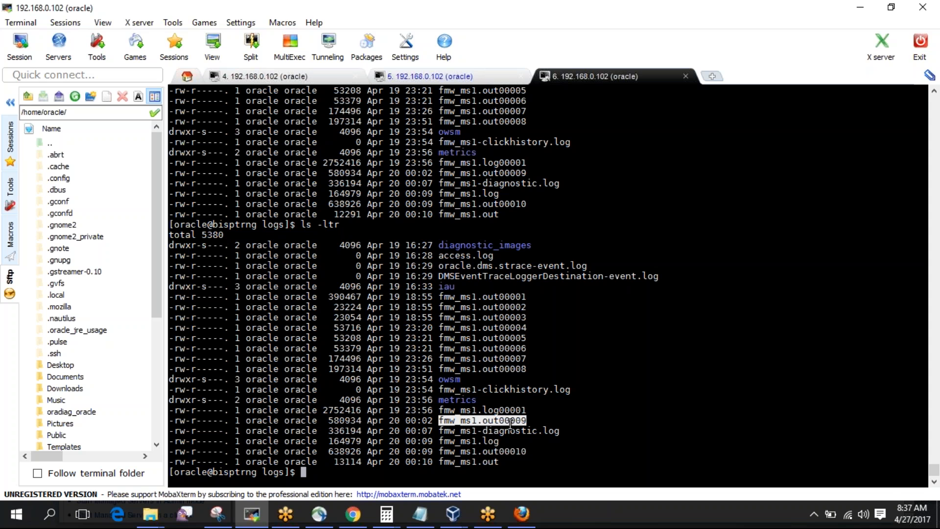
double_click(507, 451)
double_click(475, 462)
key("ctrl+c")
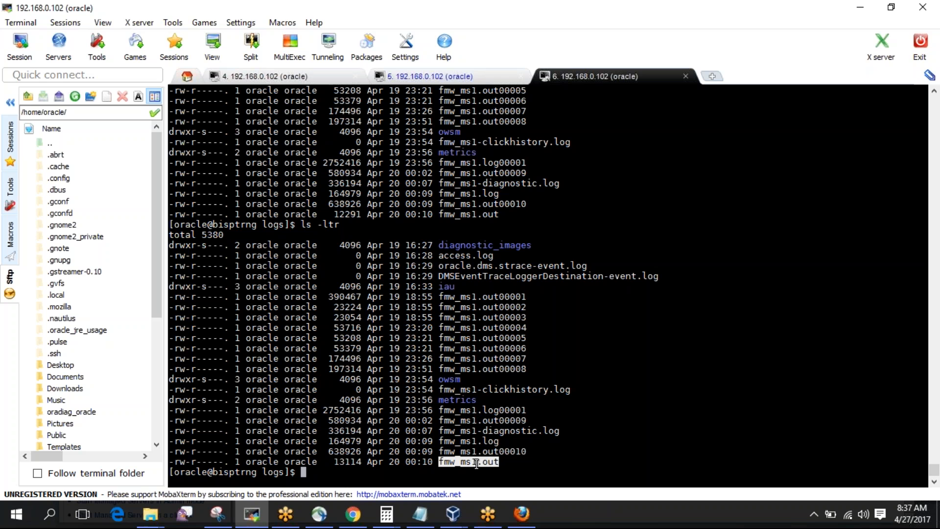
type("tail -f")
right_click(476, 462)
key("Return")
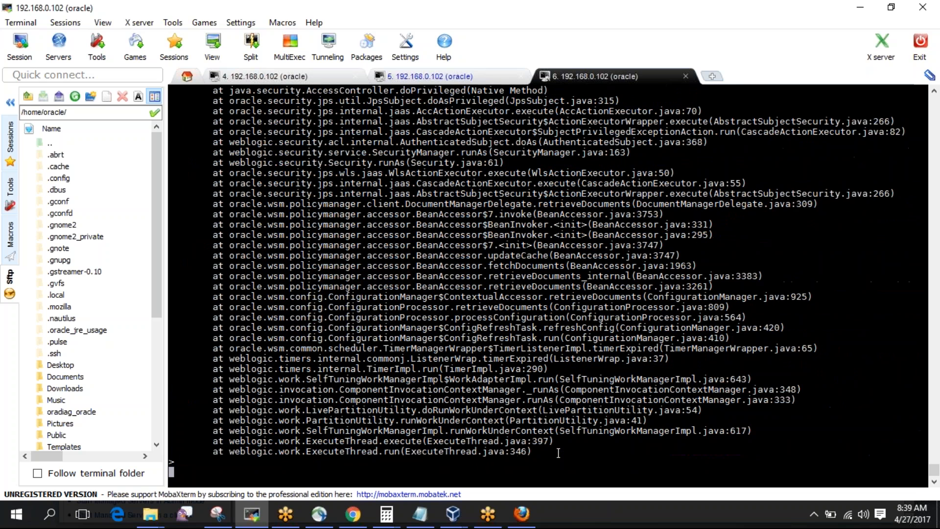
Stop the tail, rerun the case-insensitive running search on fmw_ms1.out, and relist the log files.
key("ctrl+c")
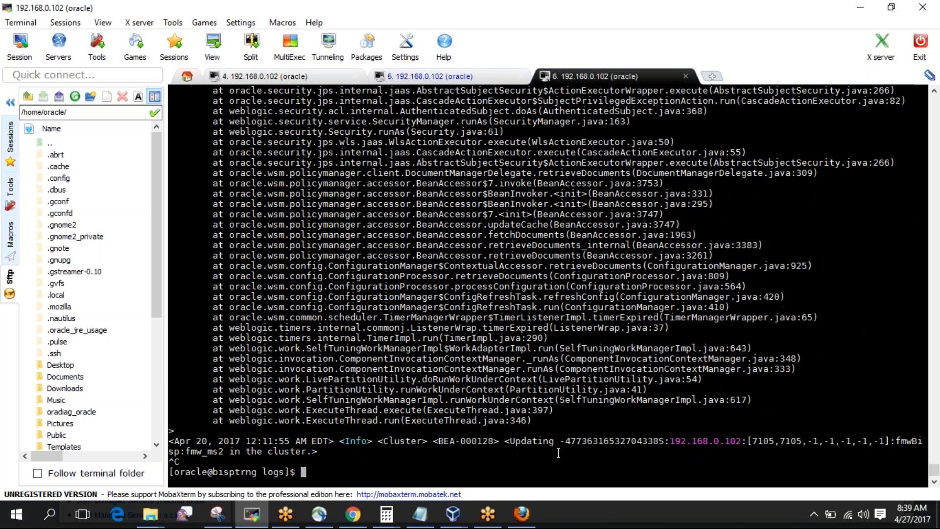
key("Up")
key("Up")
key("Up")
key("Up")
key("Up")
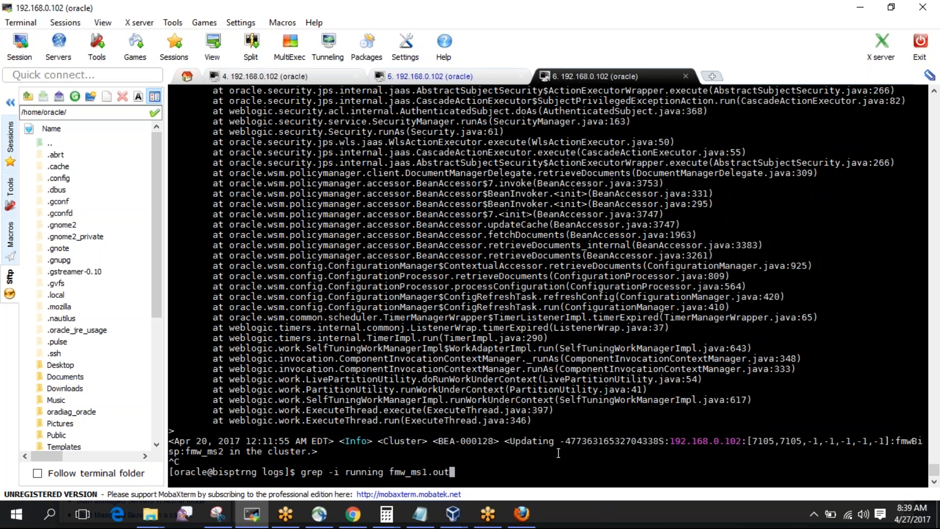
key("Return")
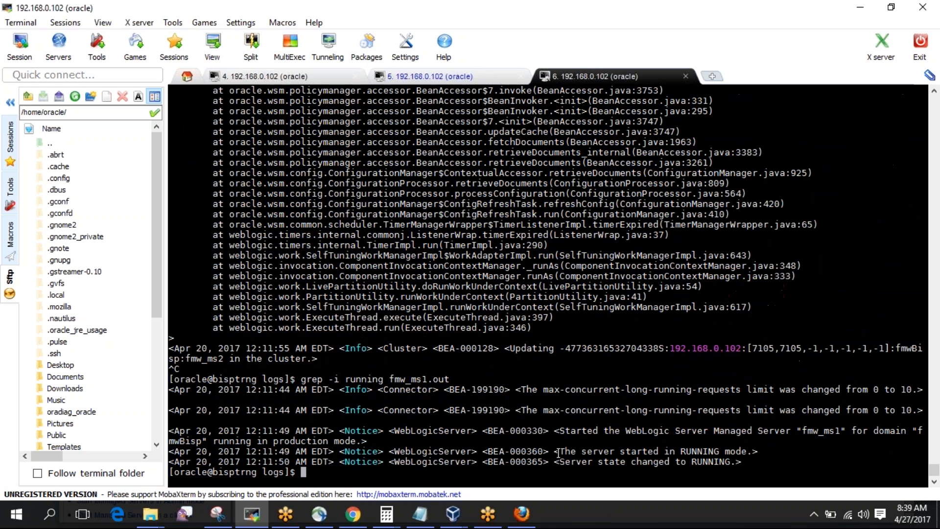
type("ls -ltr")
key("Return")
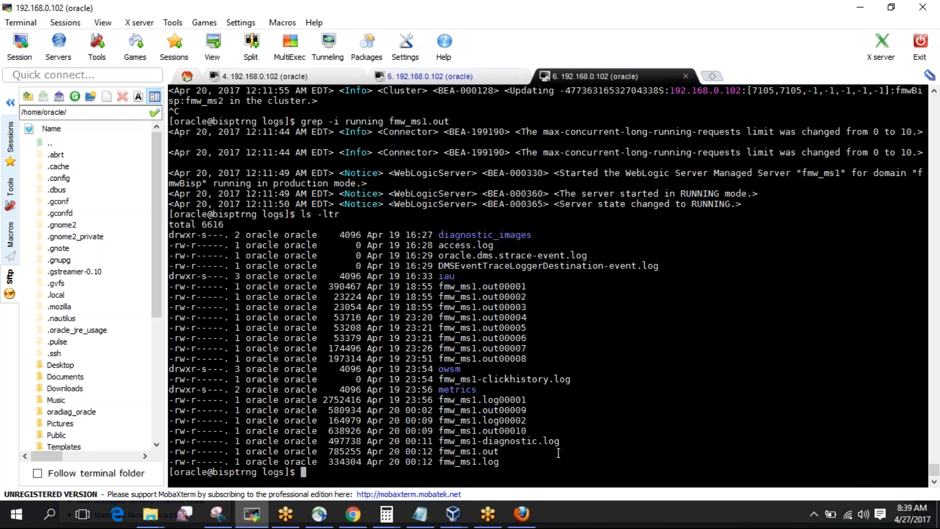
Run grep RUNNING on fmw_ms1.out and highlight the two RUNNING result lines.
double_click(470, 451)
type("grep RUNNING")
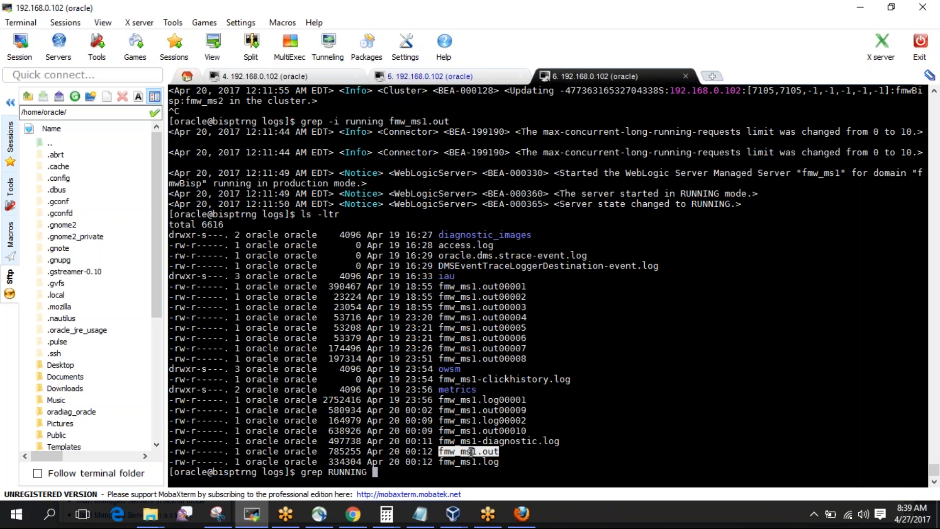
right_click(471, 451)
key("Return")
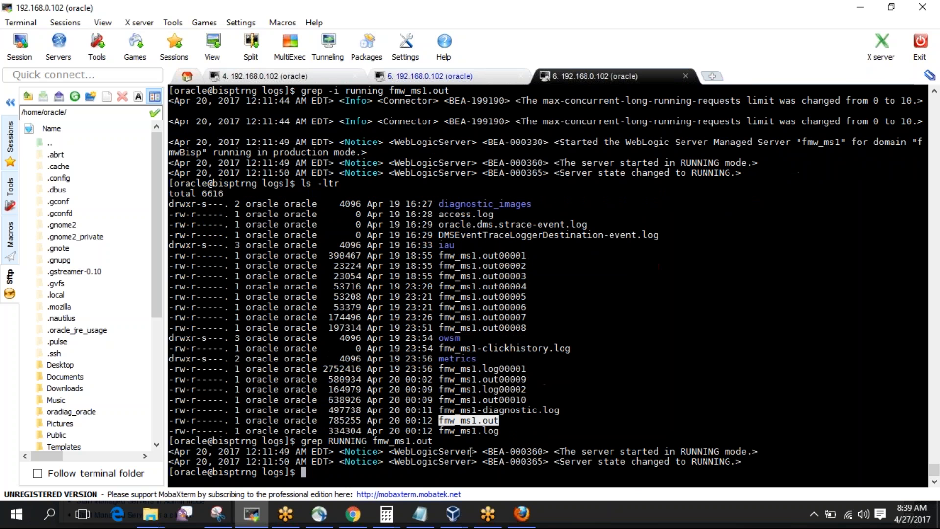
left_click(744, 463)
left_click_drag(744, 462, 170, 450)
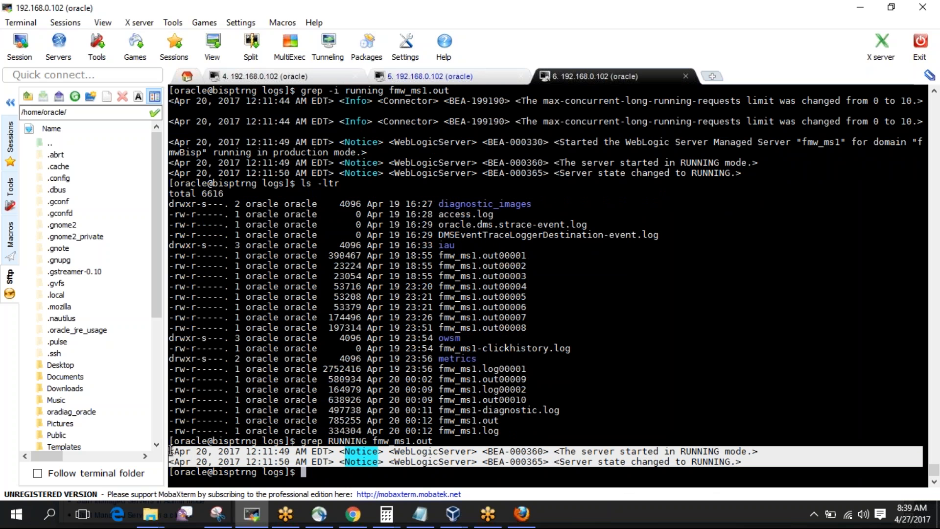
double_click(671, 451)
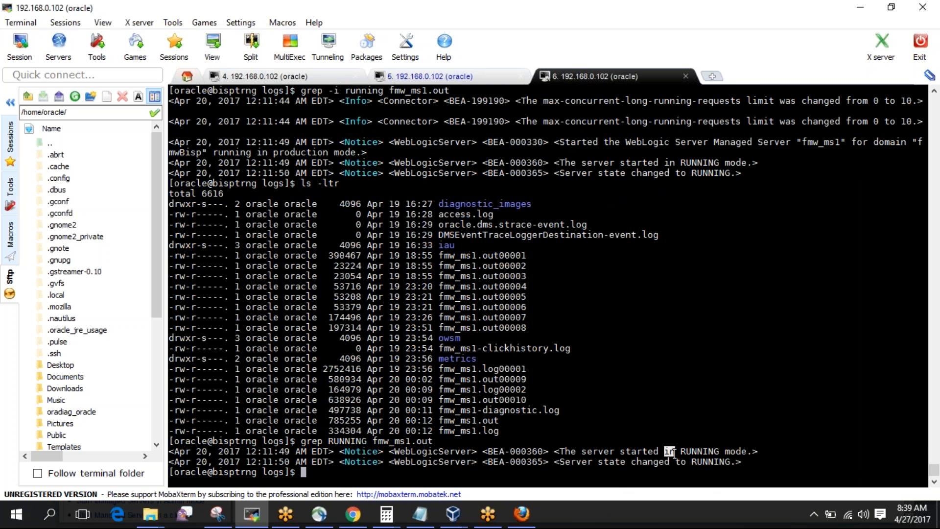
Run grep RUNNING on fmw_ms1.out00010, which returns no matches.
double_click(485, 403)
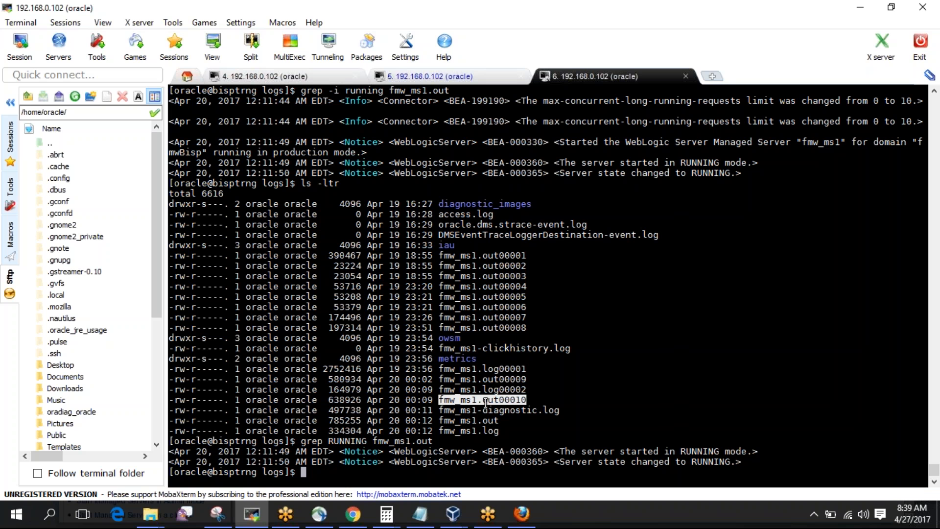
type("grep RUNNING")
right_click(485, 403)
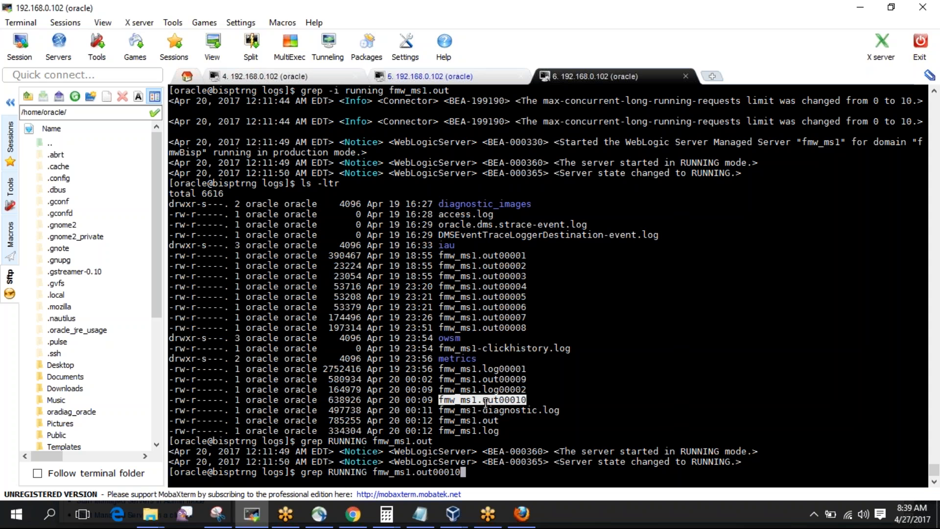
key("Return")
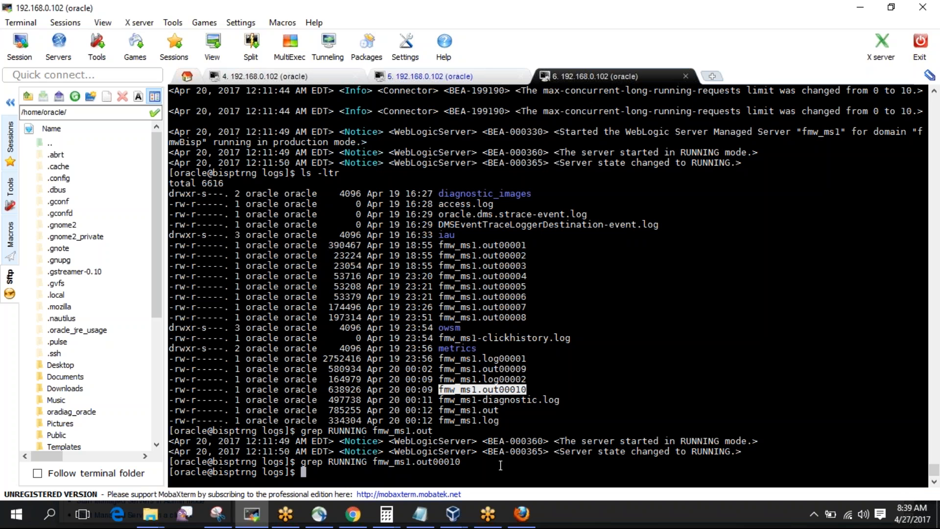
Compare file sizes in the listing: fmw_ms1.out00010 at 638926 versus fmw_ms1.out at 785255.
double_click(463, 410)
double_click(478, 390)
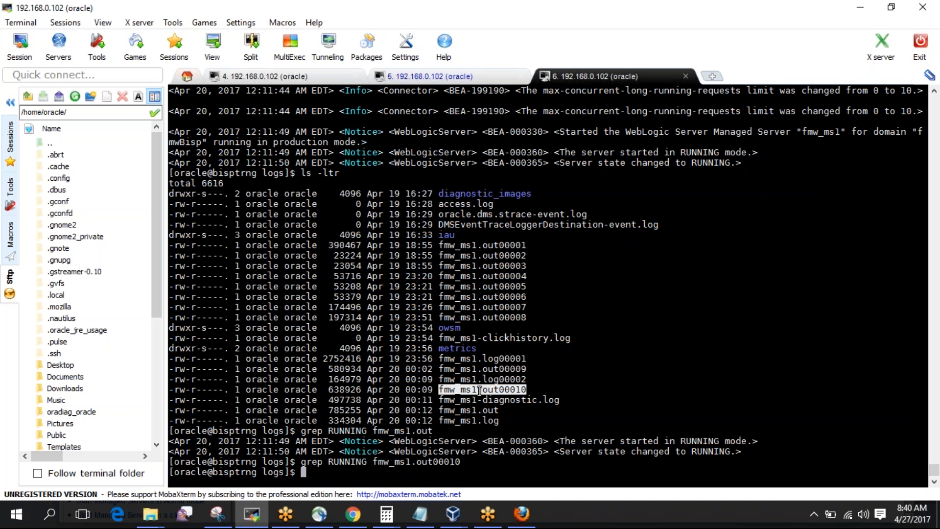
double_click(350, 390)
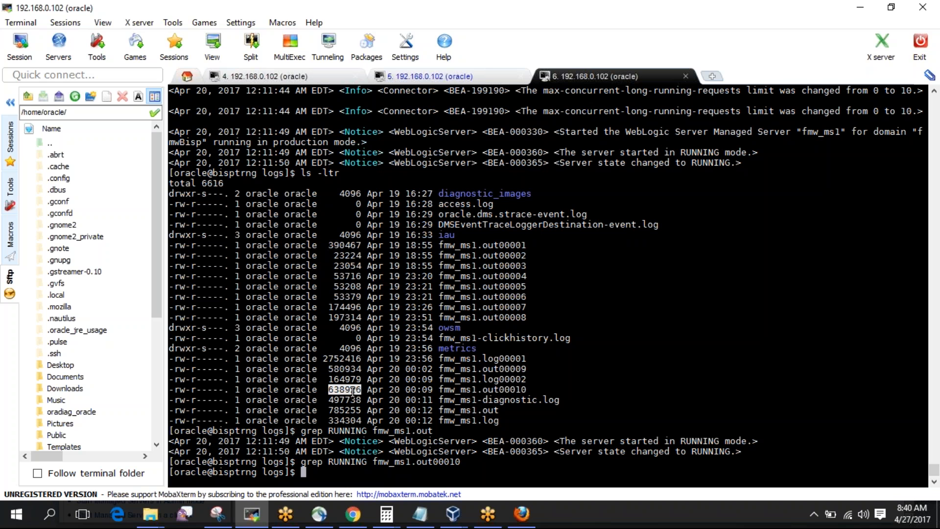
double_click(478, 390)
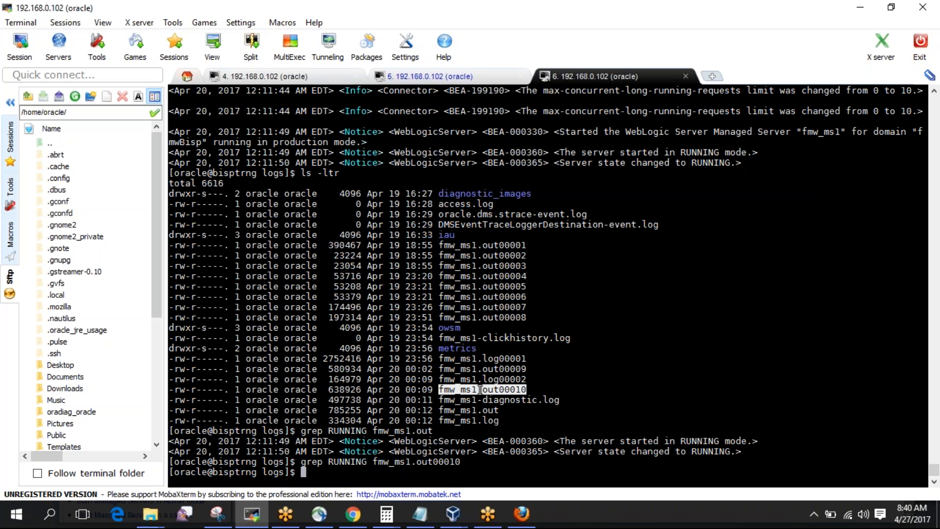
double_click(462, 410)
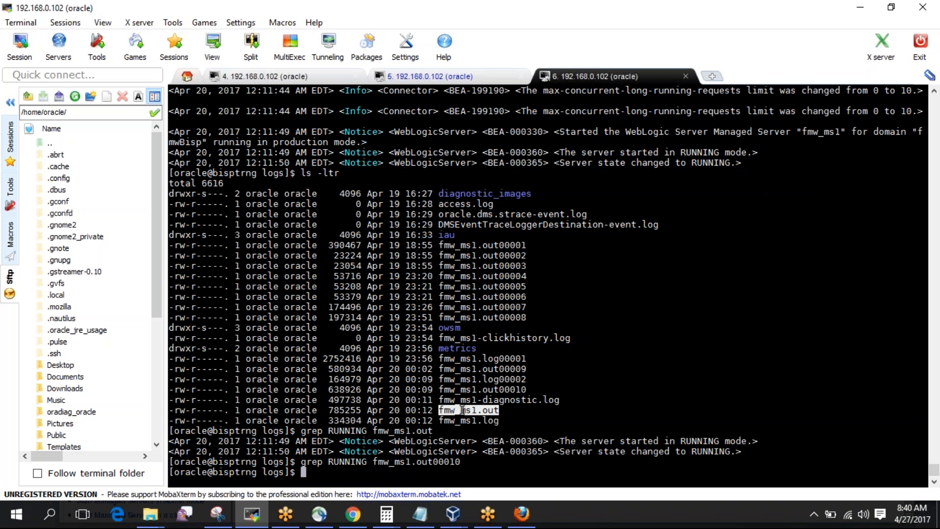
double_click(347, 409)
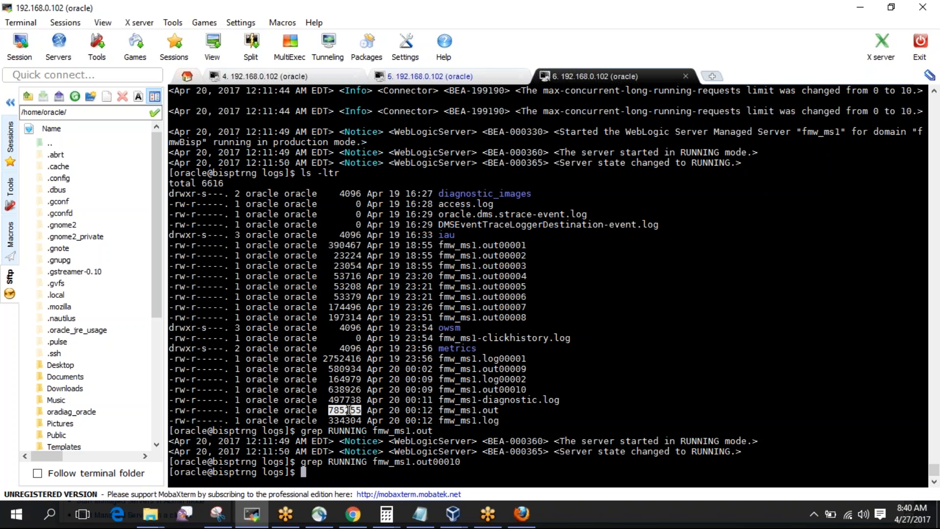
left_click(522, 514)
Review fmw_ms1's Logging > General settings, including the expanded advanced logging options.
left_click(293, 430)
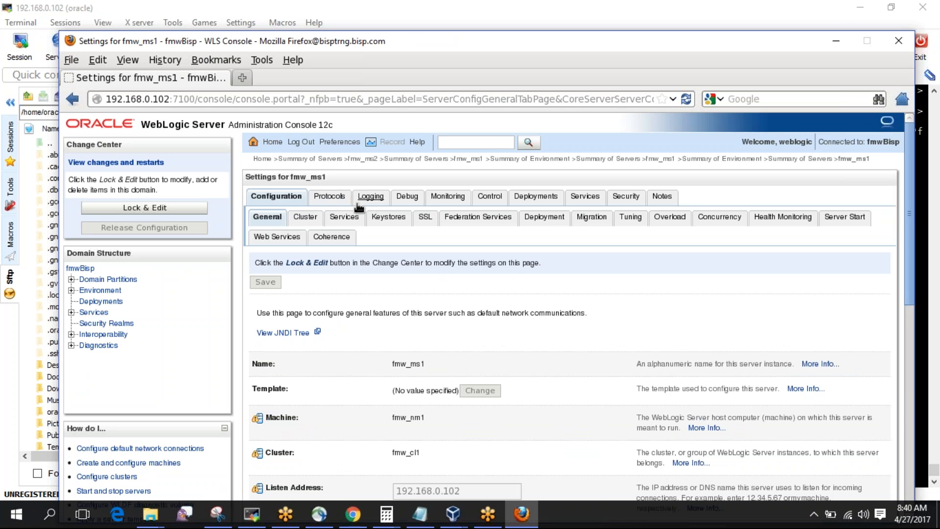
left_click(371, 199)
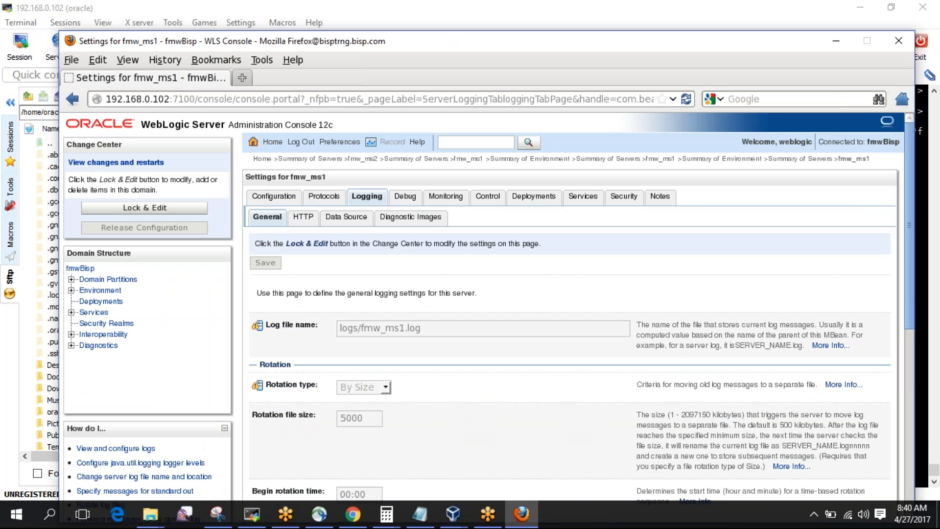
scroll(457, 418, "down", 10)
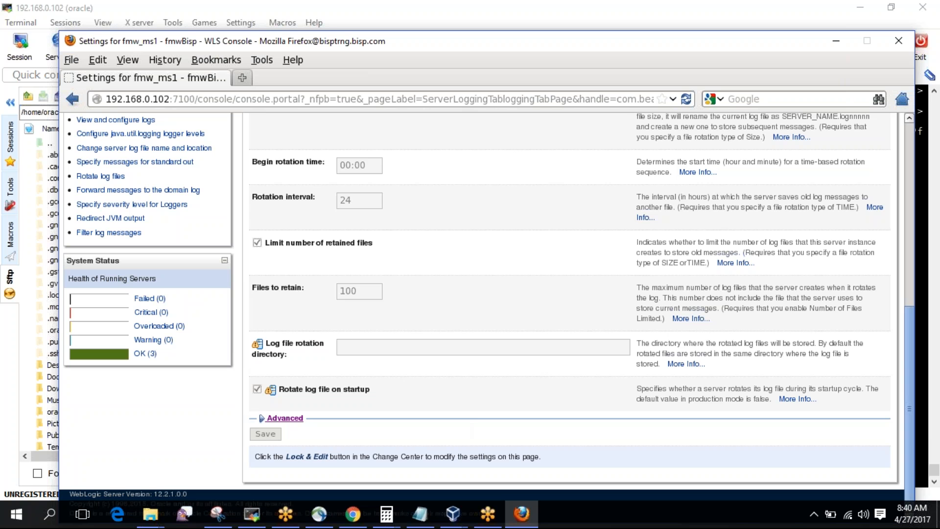
left_click(275, 421)
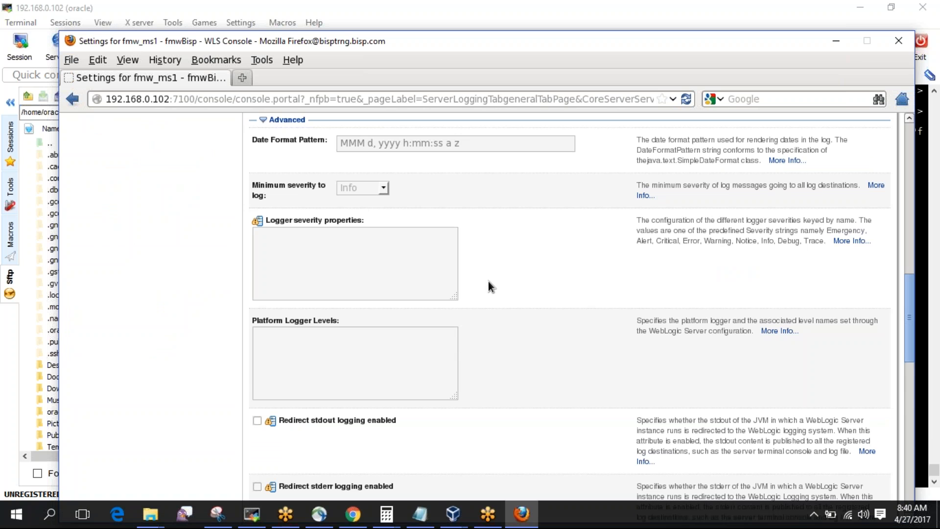
scroll(488, 283, "down", 5)
scroll(489, 281, "down", 3)
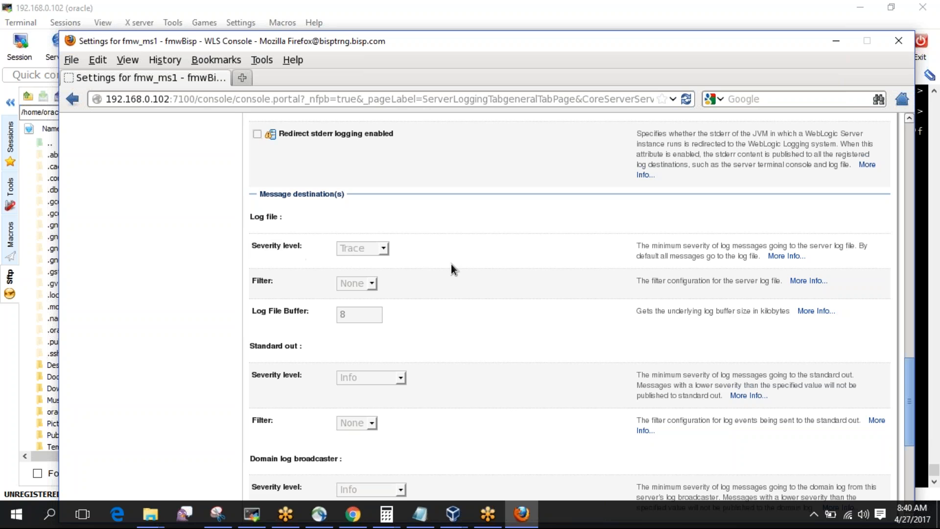
scroll(451, 264, "down", 3)
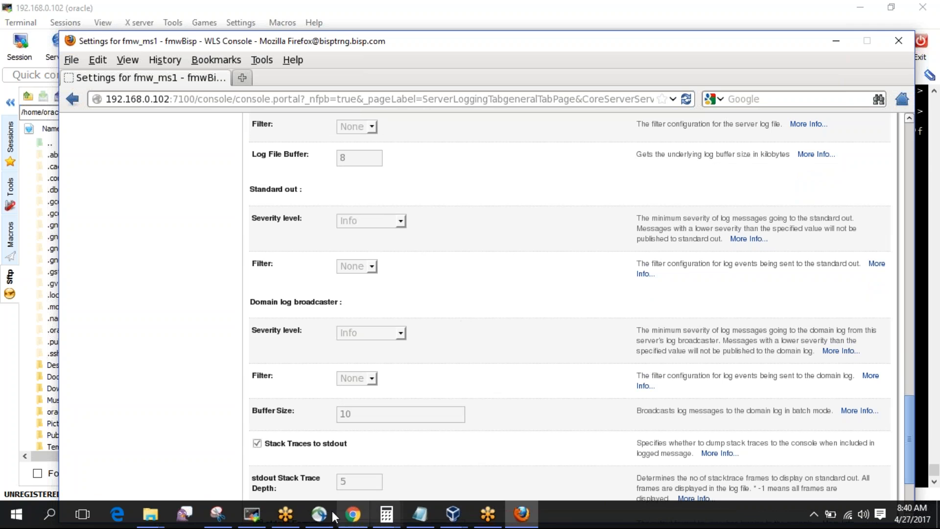
Open the Environment summary in the console, then return to the MobaXterm terminal.
left_click(251, 514)
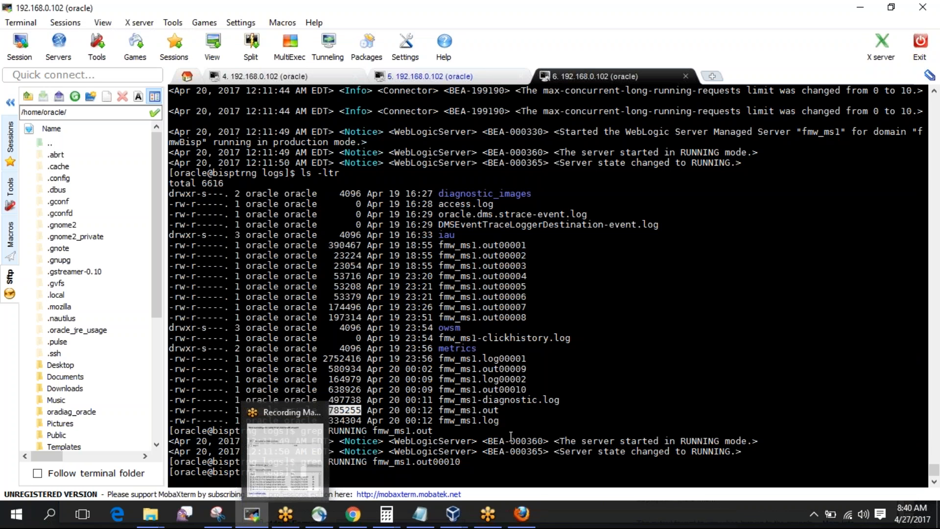
left_click(520, 515)
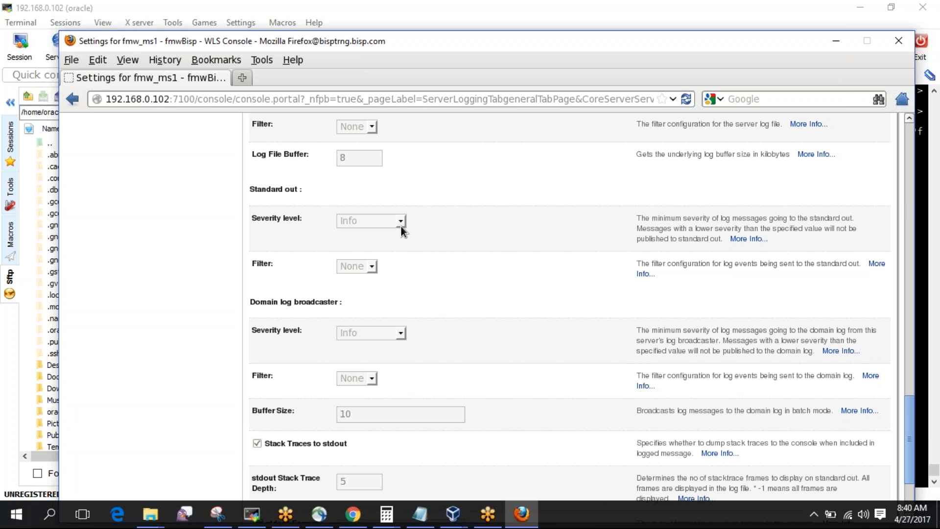
scroll(401, 225, "up", 20)
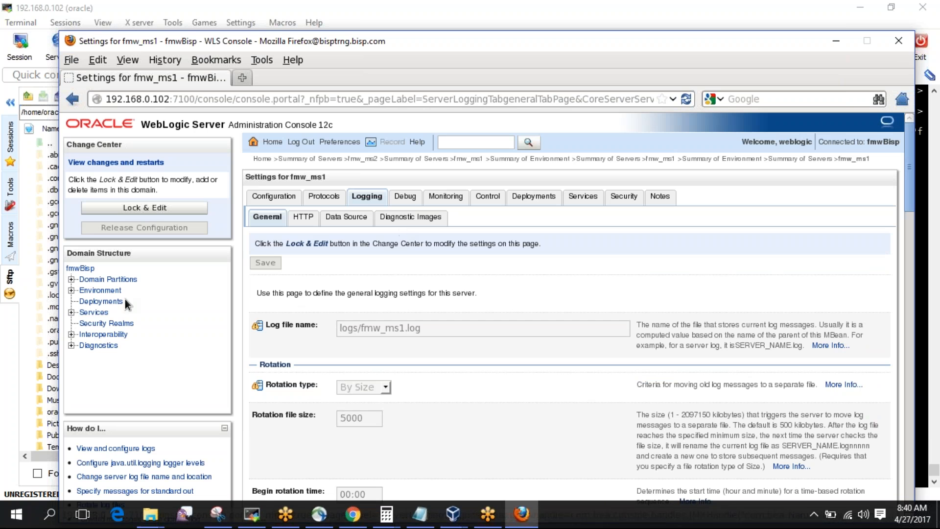
left_click(105, 292)
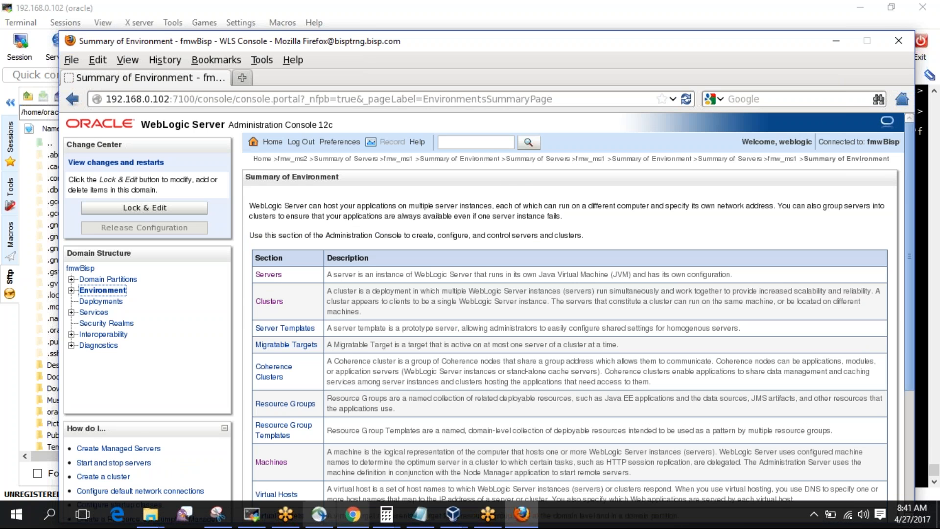
left_click(252, 514)
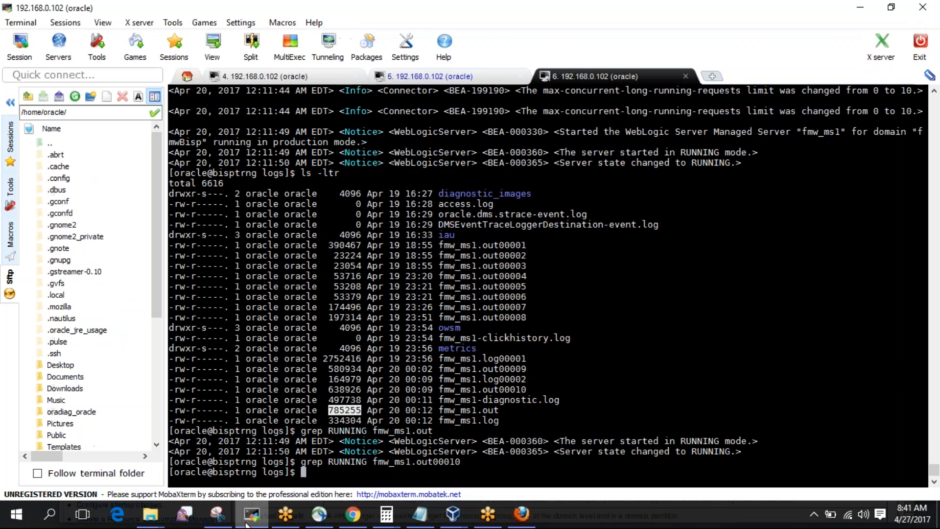
Rerun grep RUNNING on fmw_ms1.out00010 (no matches) and on fmw_ms1.out.
left_click_drag(301, 462, 456, 463)
right_click(458, 462)
key("Return")
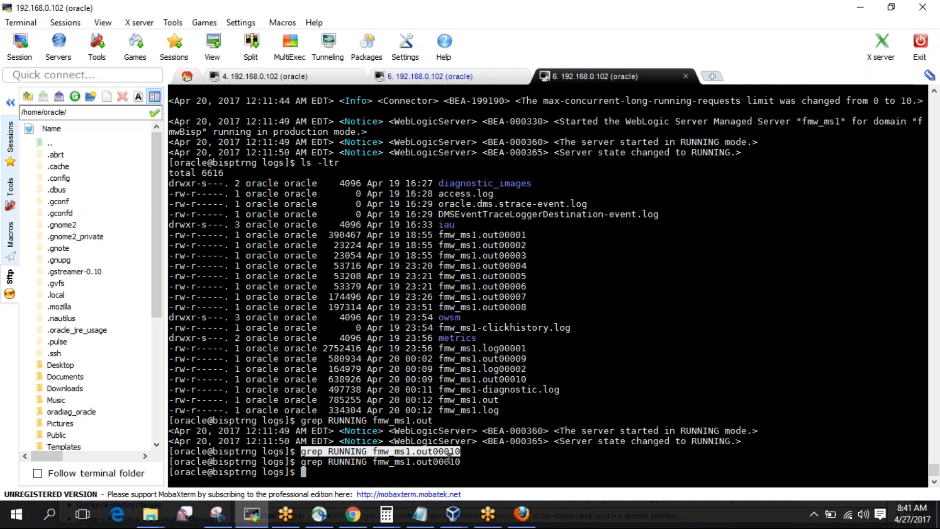
left_click_drag(300, 419, 430, 422)
right_click(429, 422)
key("Return")
Highlight the grep commands together with fmw_ms1.out's two RUNNING result lines.
left_click_drag(748, 464, 168, 452)
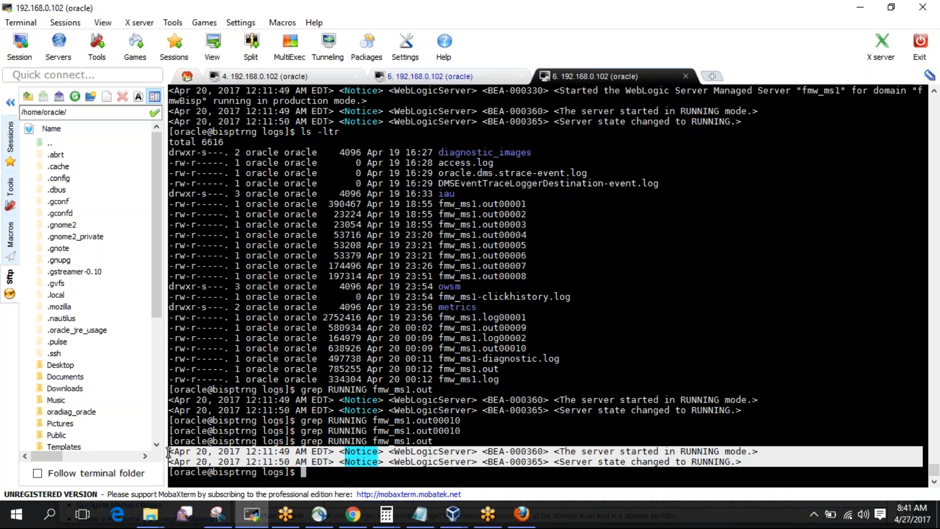
left_click(475, 441)
left_click_drag(433, 441, 171, 421)
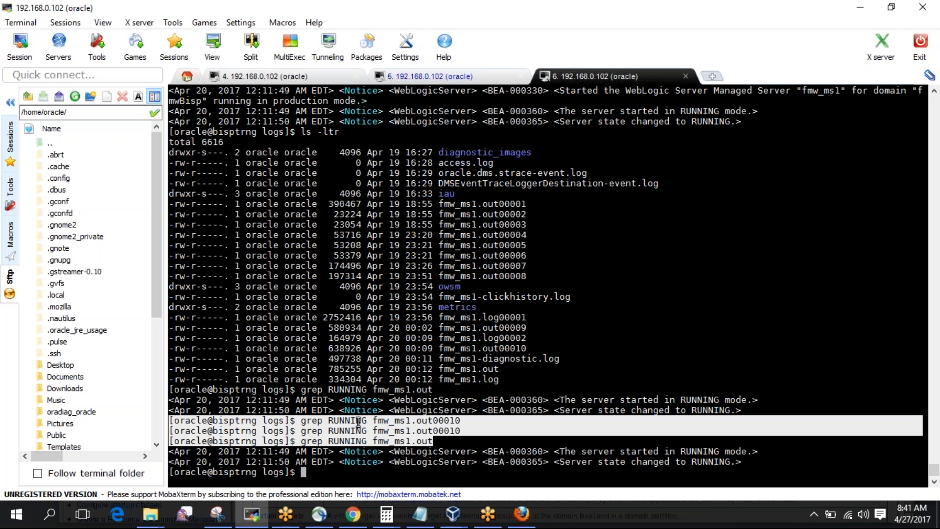
left_click(434, 441)
left_click_drag(434, 441, 171, 392)
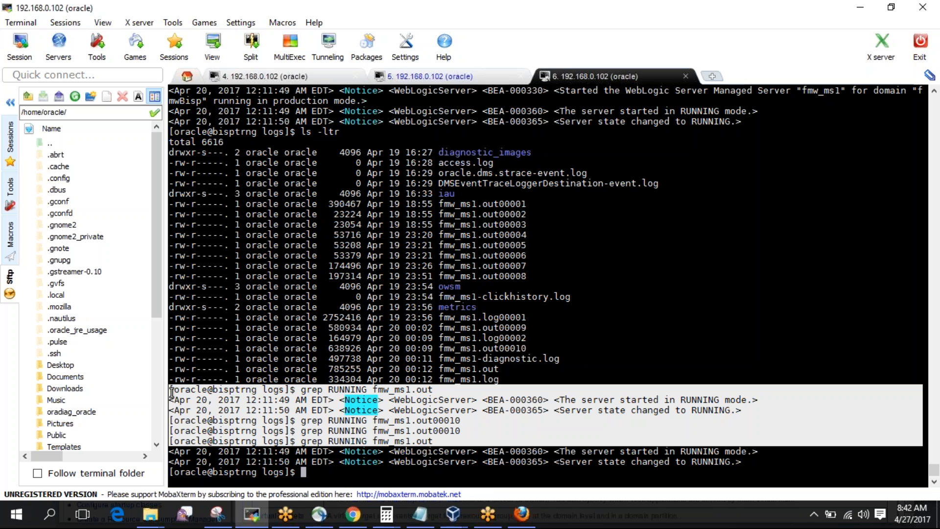
left_click(353, 514)
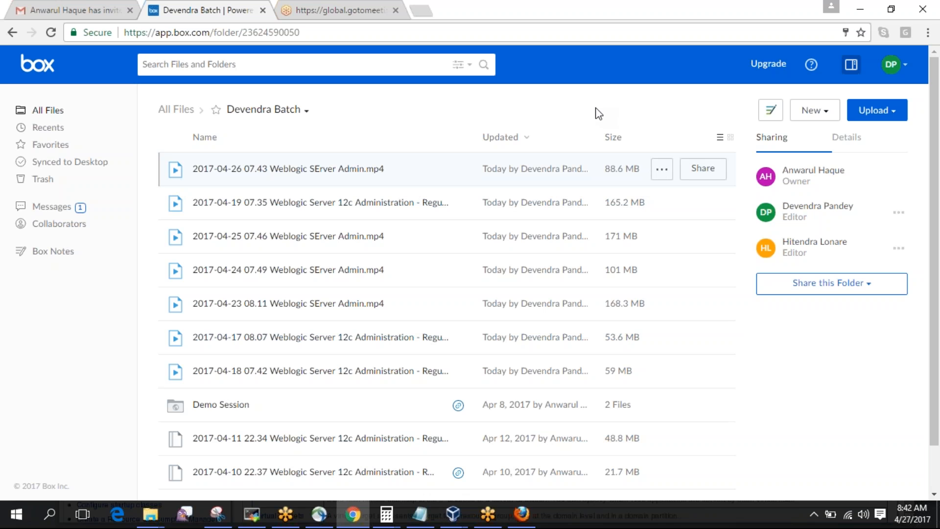
Choose Share this Folder > Get Shared Link to create the class folder's shared link.
left_click_drag(935, 252, 938, 226)
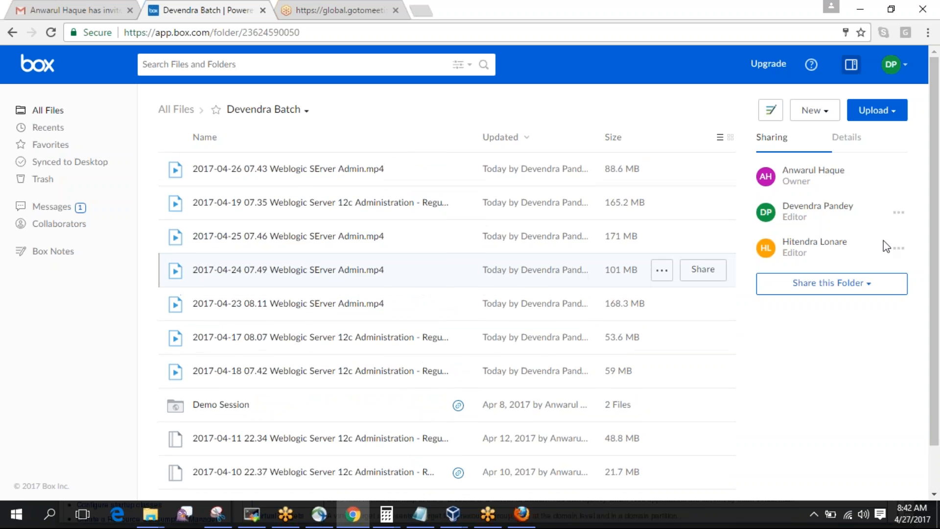
left_click(858, 288)
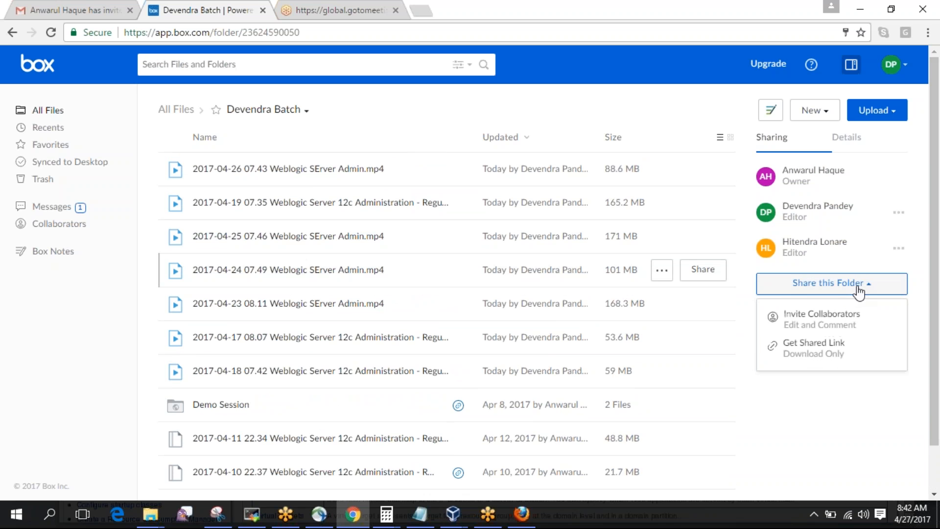
left_click(805, 349)
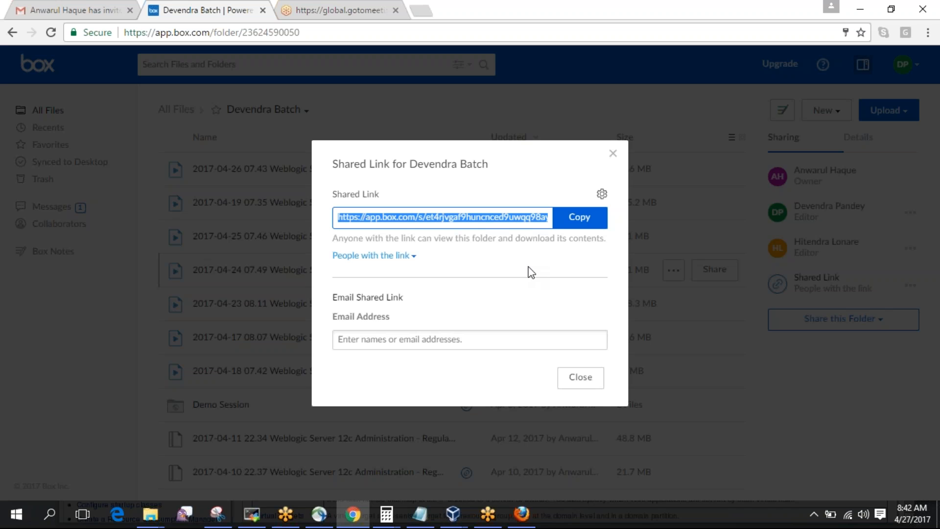
Enter both recipients' e-mail addresses as one comma-joined entry and try sending the link.
left_click(442, 338)
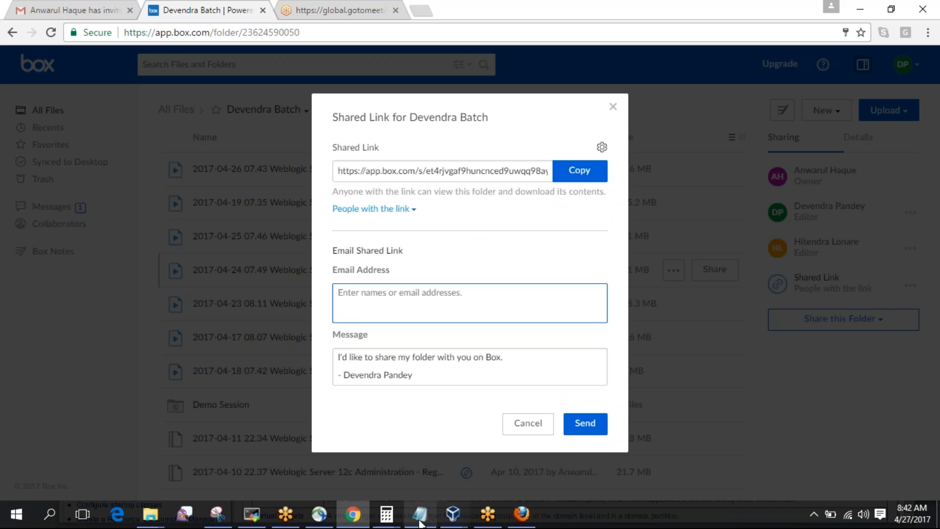
left_click(927, 198)
left_click(927, 198)
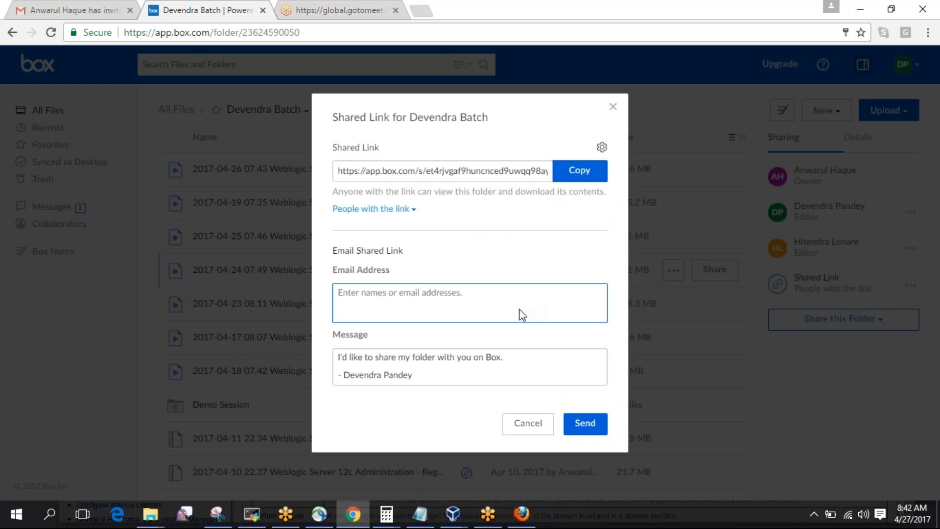
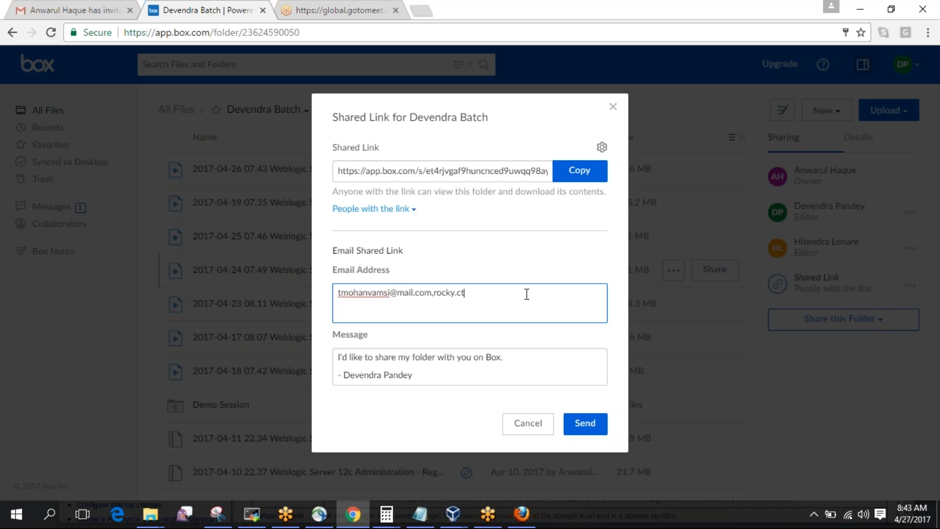
left_click(578, 426)
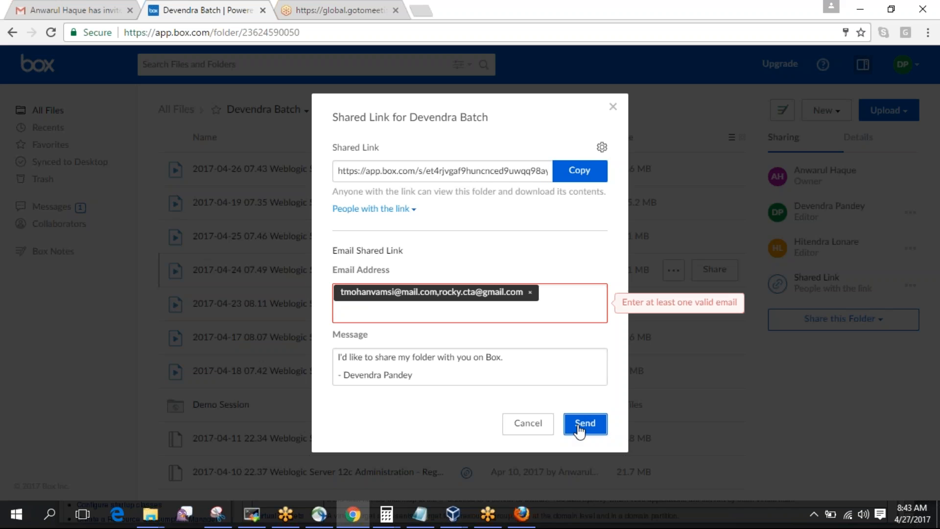
Replace the invalid combined entry with the two recipients' addresses separately and send.
left_click(447, 310)
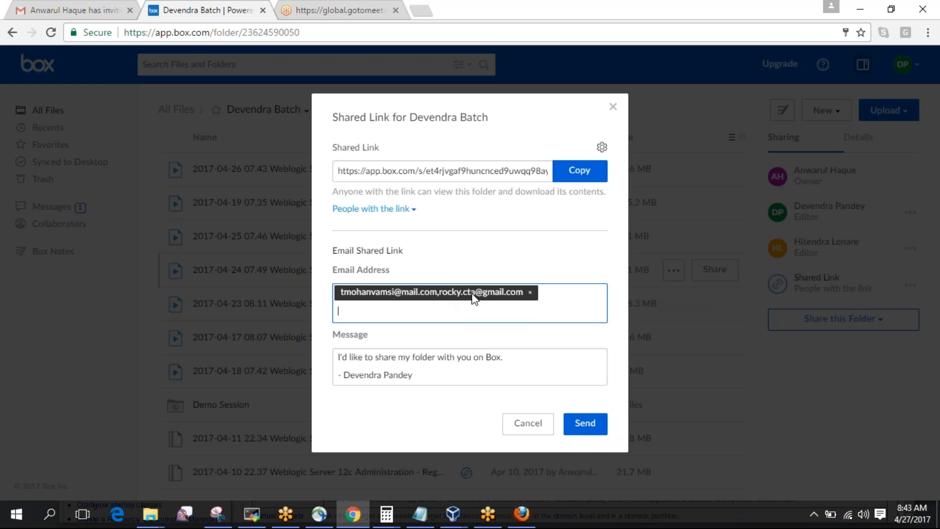
left_click(529, 292)
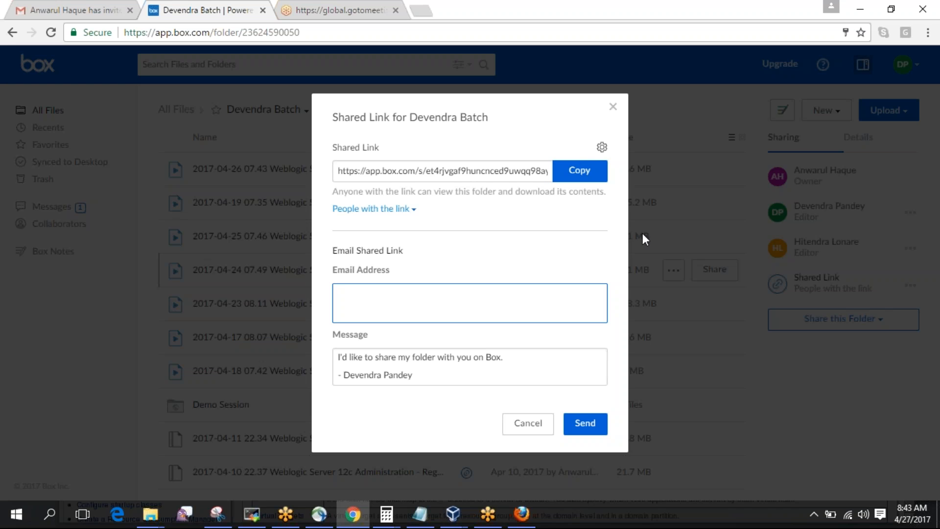
key("Return")
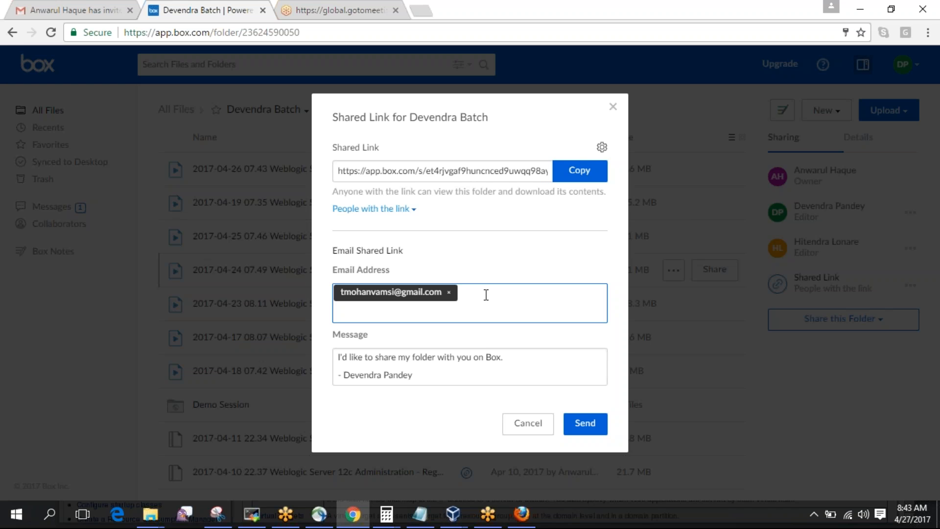
key("Return")
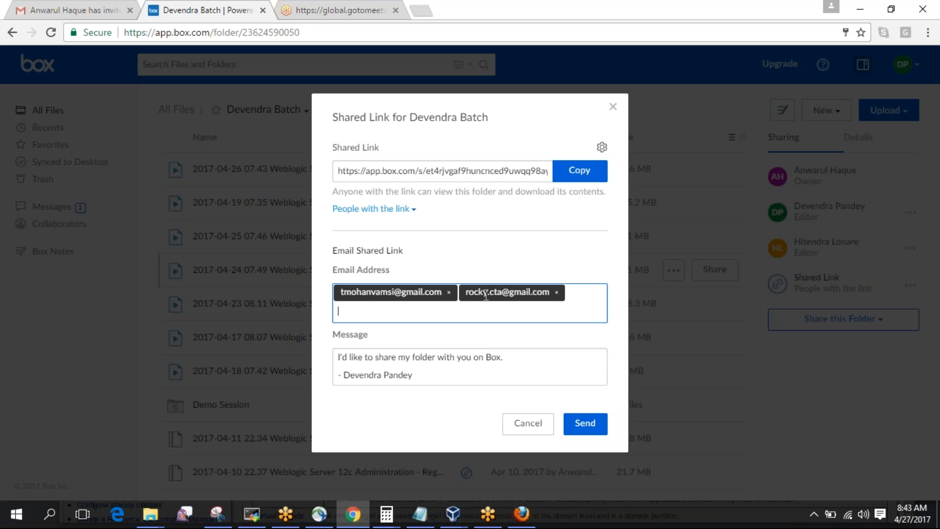
left_click(584, 425)
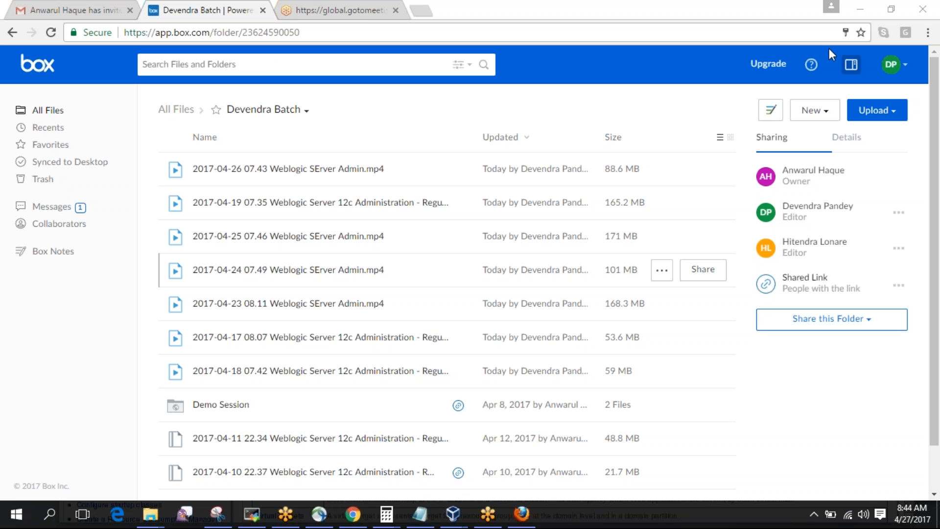
Close the GoToMeeting tab, check the Gmail 'box' search results, then return to the Box tab.
left_click(402, 11)
left_click(399, 10)
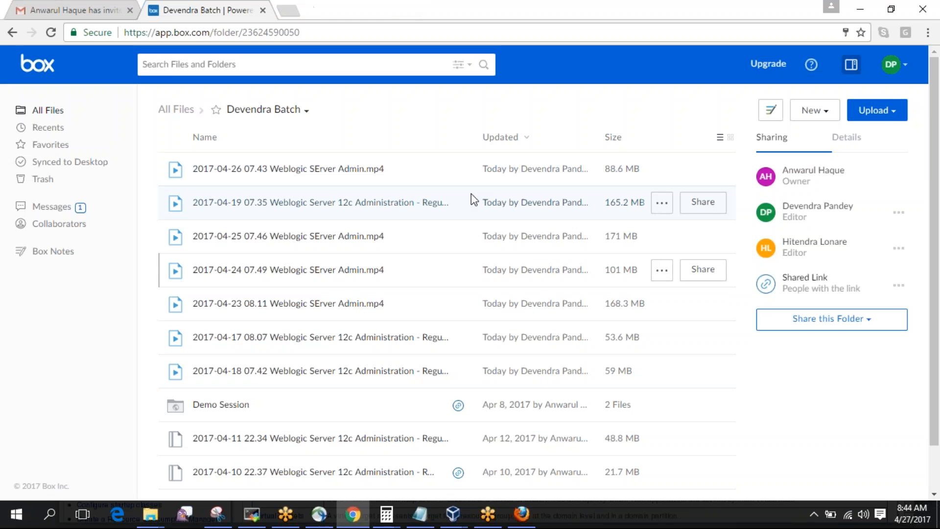
left_click(70, 13)
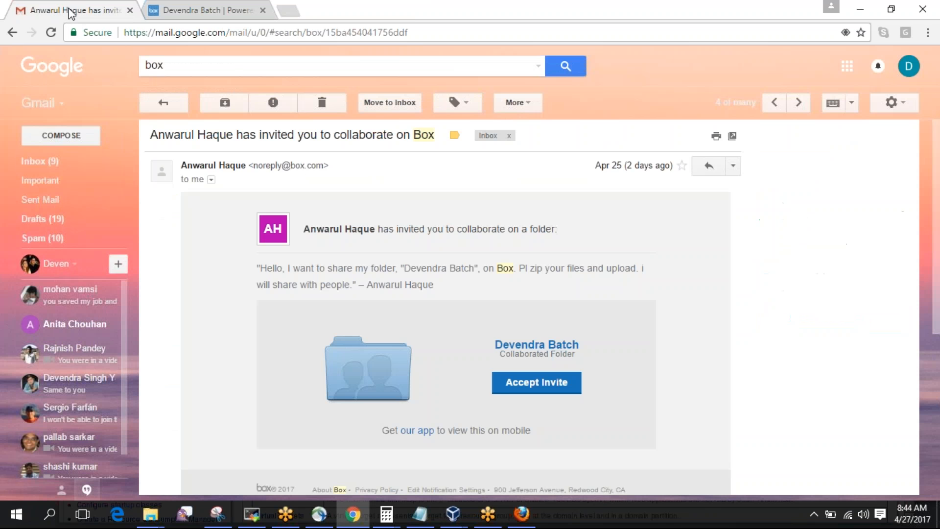
left_click(168, 109)
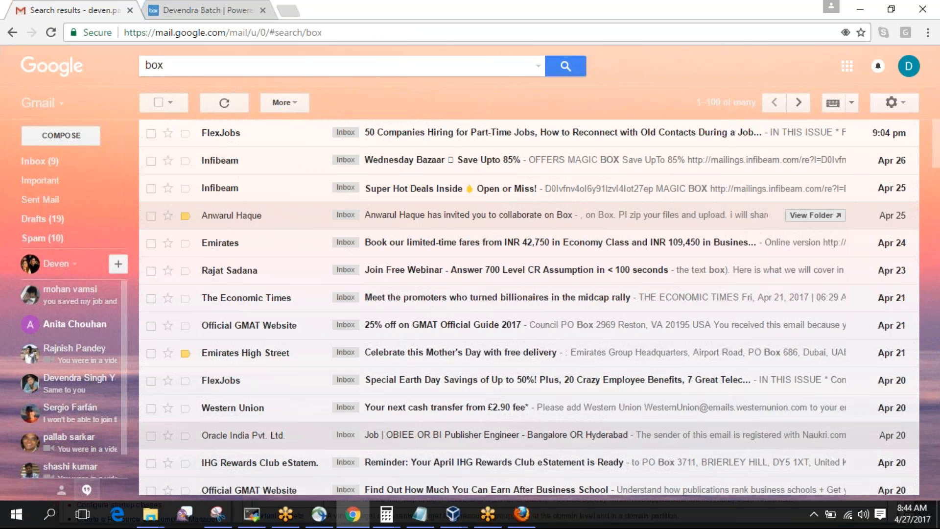
left_click(151, 134)
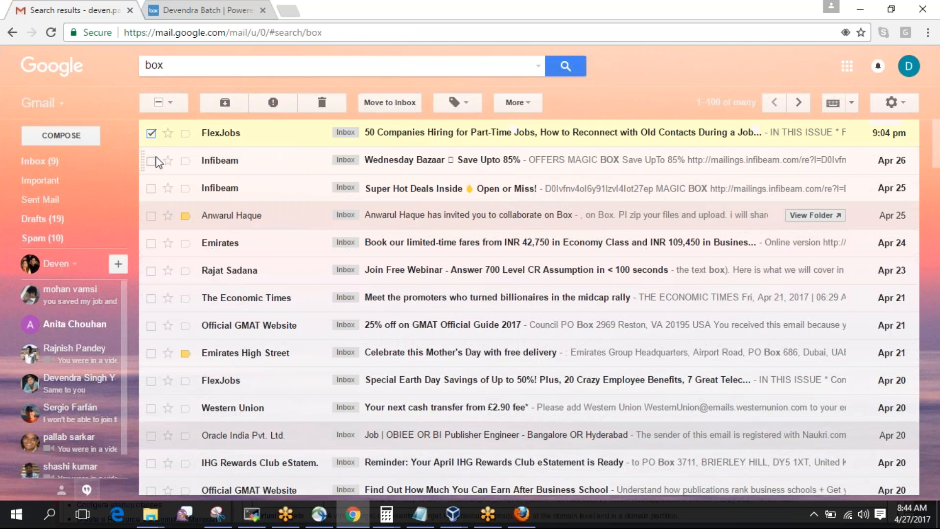
left_click(152, 161)
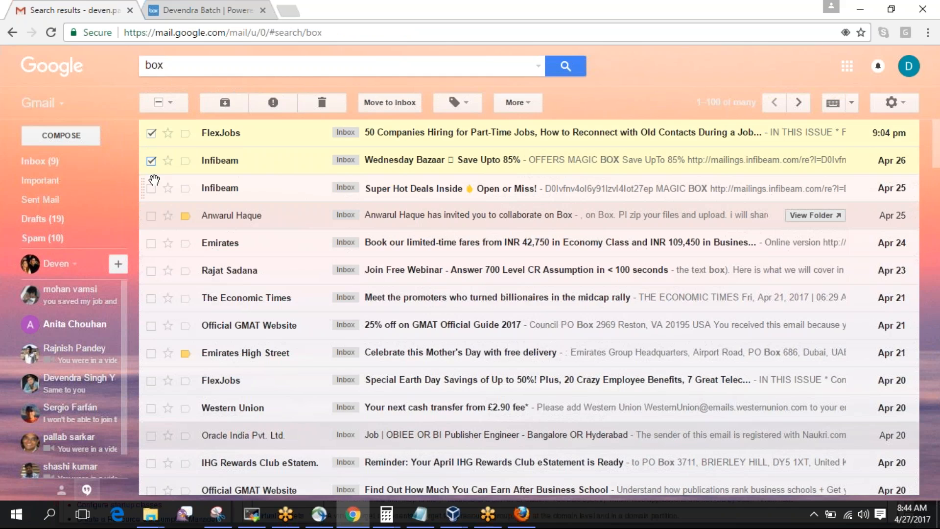
left_click(196, 15)
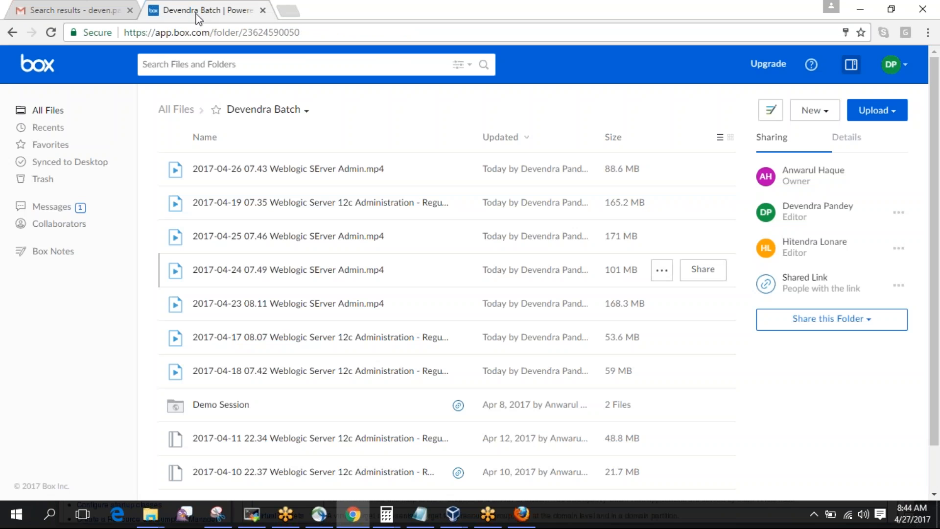